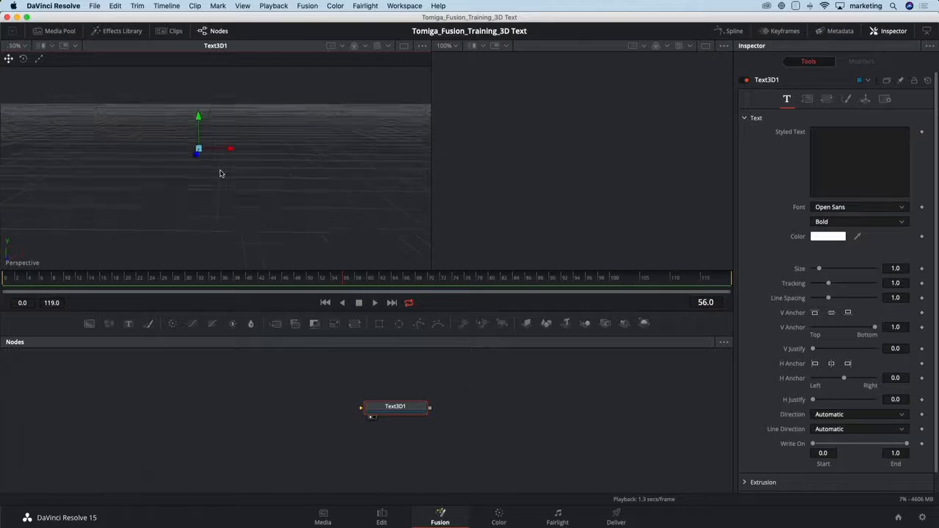
Enter FUSION as the styled text of the Text3D1 node.
mouse_move(222, 173)
left_mouse_down()
mouse_move(189, 155)
mouse_move(257, 171)
mouse_move(226, 175)
left_mouse_up()
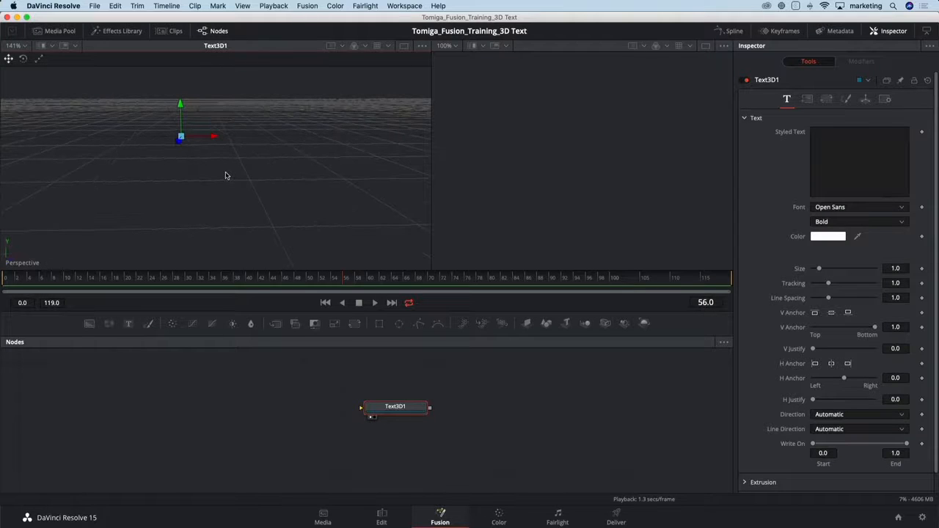
left_click(837, 138)
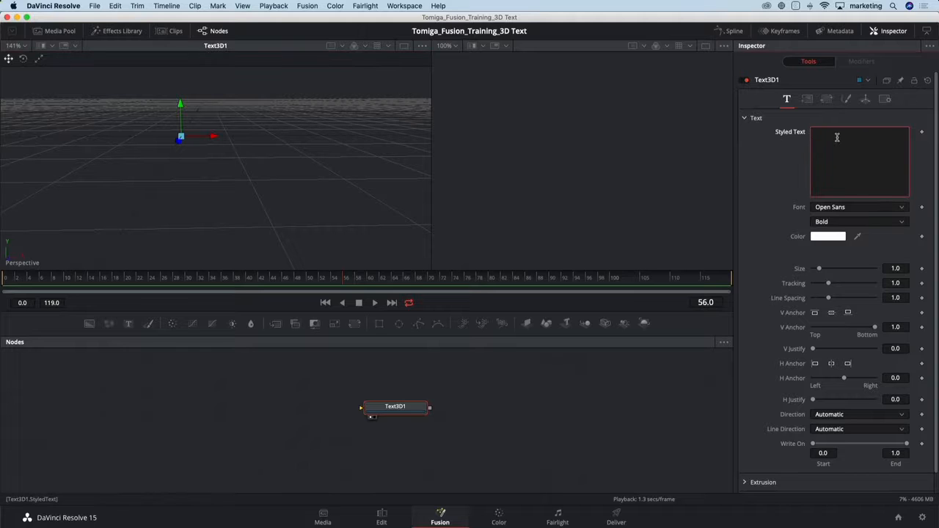
type("FUSION")
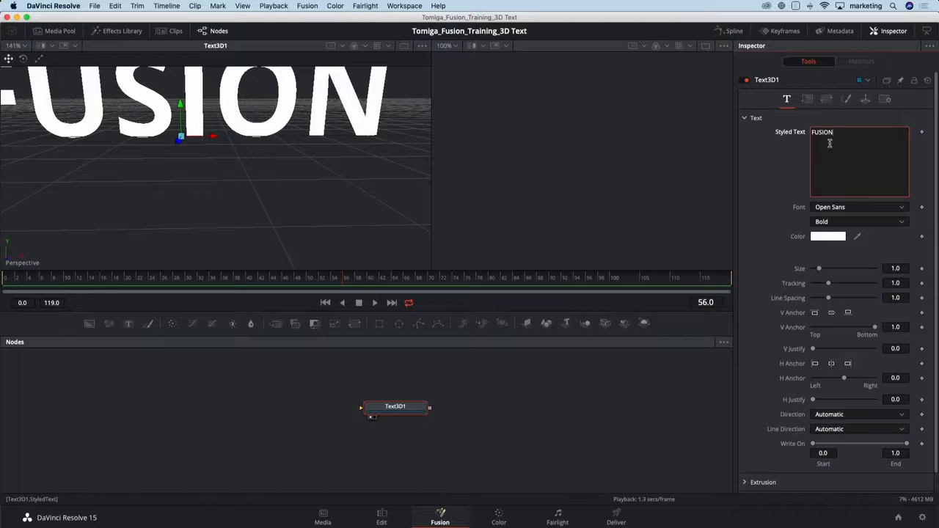
scroll(153, 165, "down", 1)
scroll(157, 165, "down", 1)
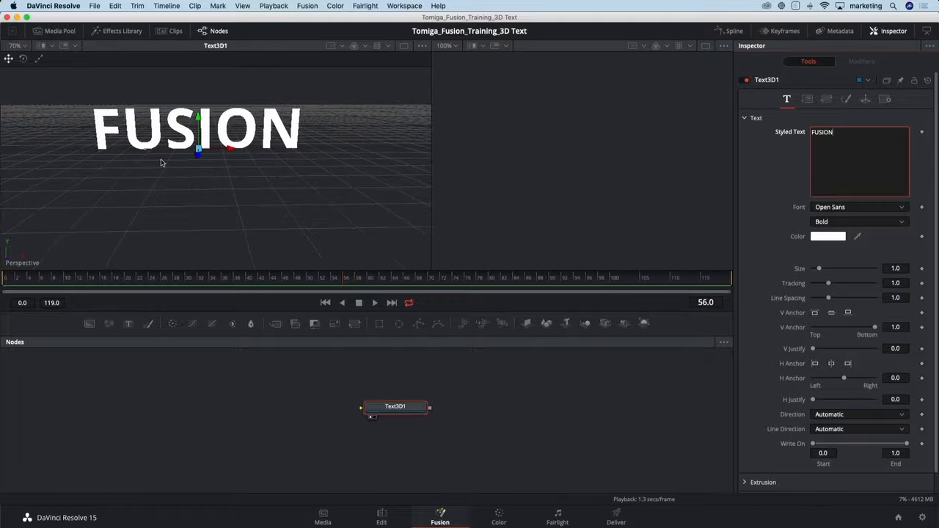
left_click_drag(202, 173, 252, 182)
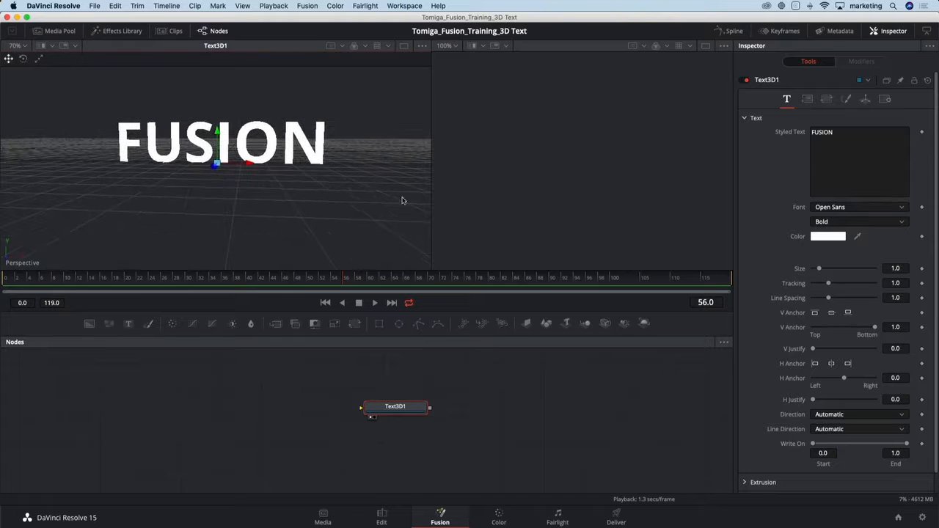
Extrude the 3D text to a depth of 0.0929 with bevel depth 0.0063 and bevel width 0.0016.
scroll(761, 391, "down", 2)
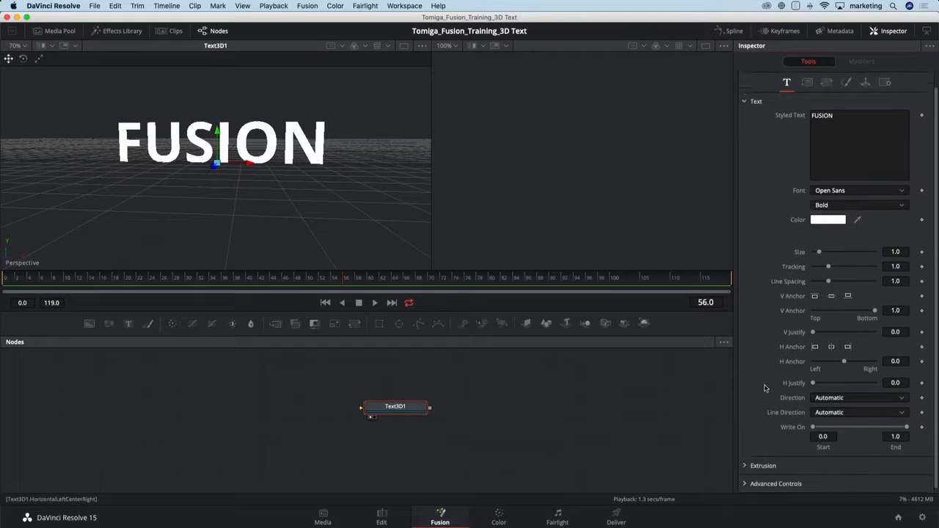
left_click(747, 461)
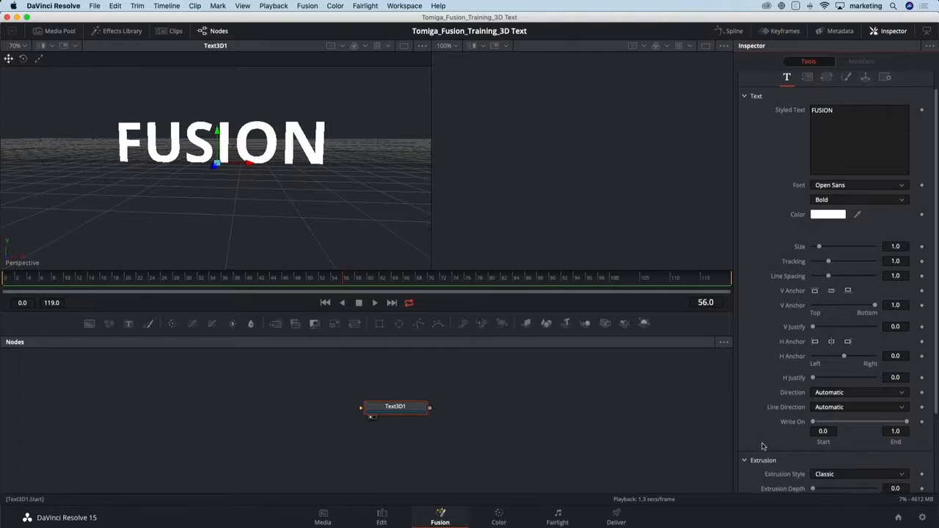
scroll(764, 445, "down", 4)
left_click(817, 413)
left_click_drag(817, 413, 827, 414)
left_click_drag(315, 202, 251, 225)
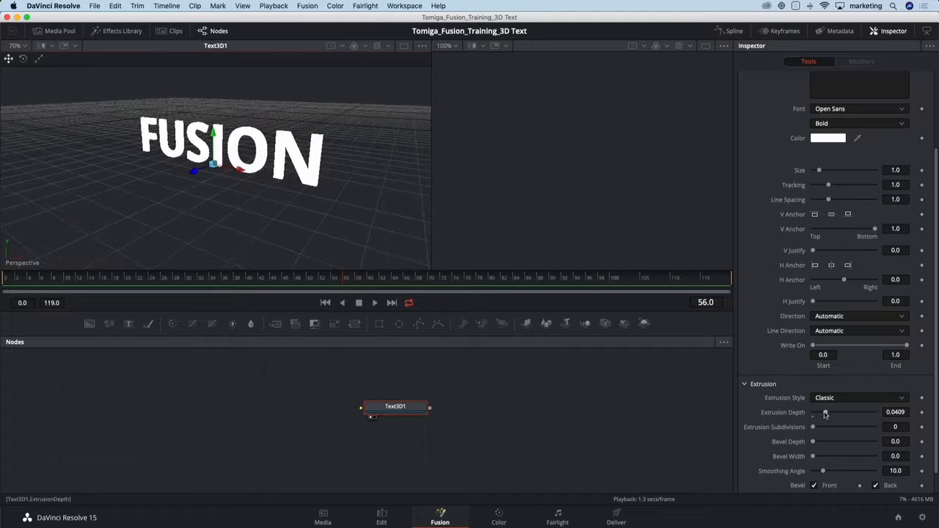
left_click_drag(827, 412, 841, 415)
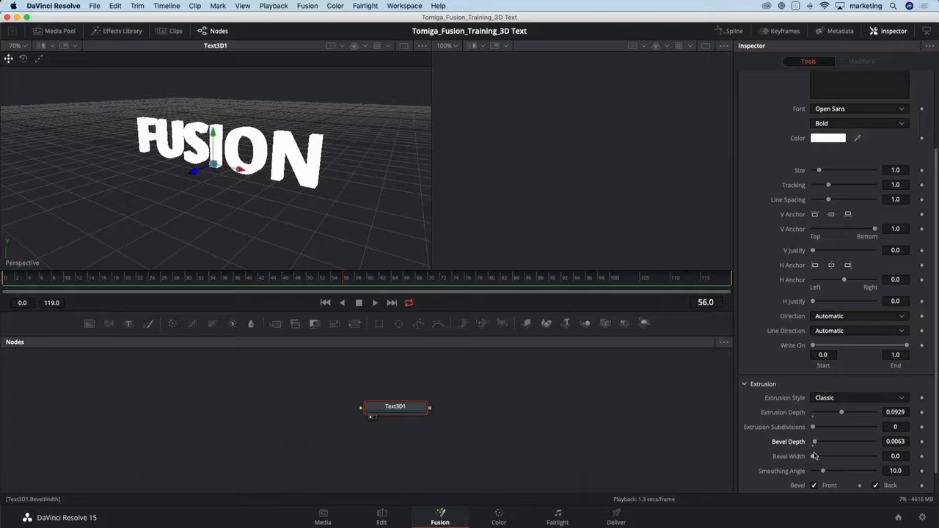
left_click_drag(813, 455, 815, 457)
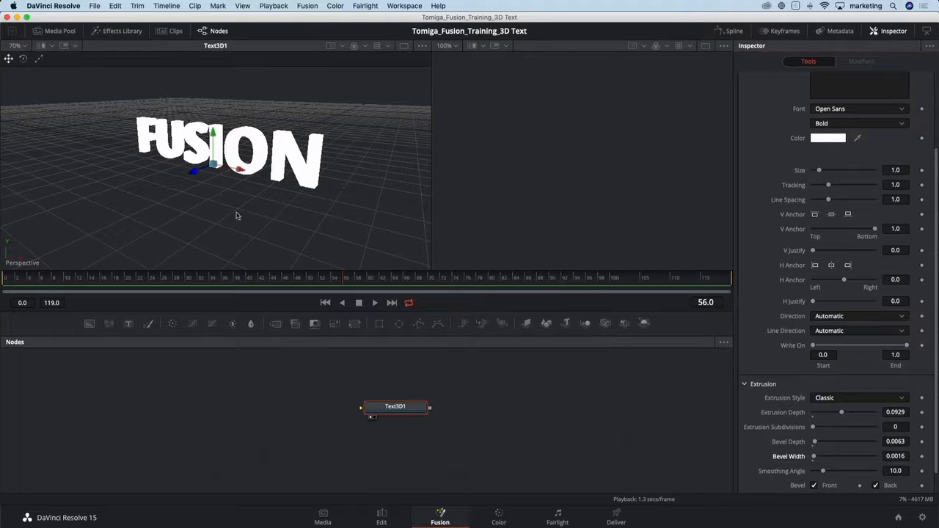
left_click_drag(236, 215, 282, 196)
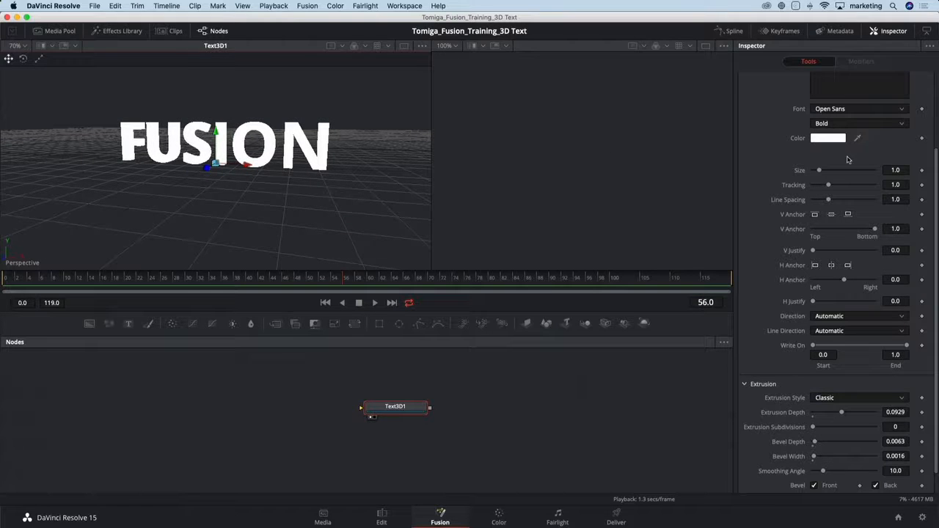
Try a muted red as the solid material color of the 3D text and return it to white.
scroll(826, 88, "up", 3)
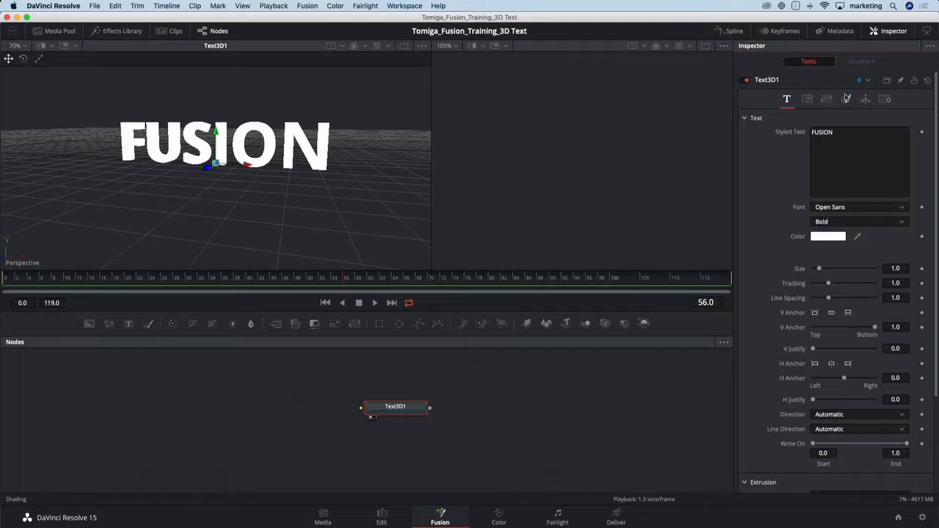
left_click(847, 98)
left_click(834, 249)
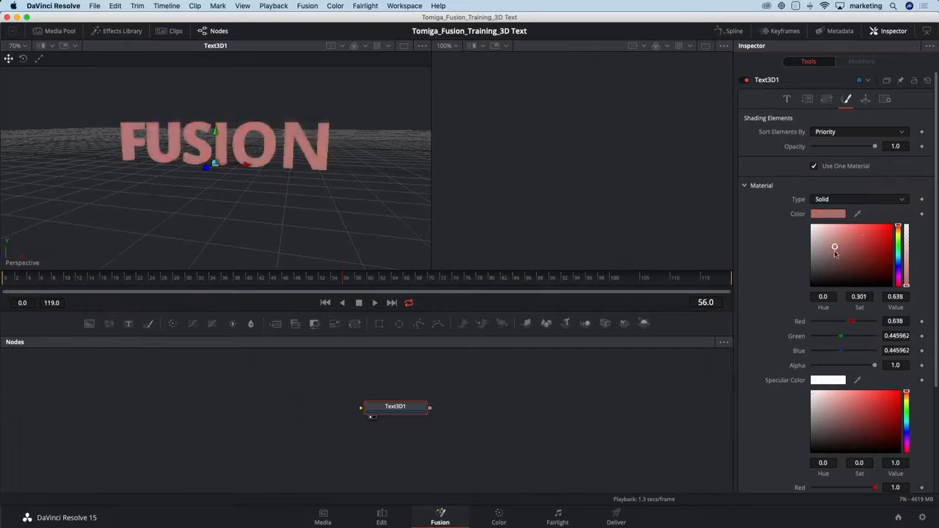
left_click_drag(834, 253, 928, 232)
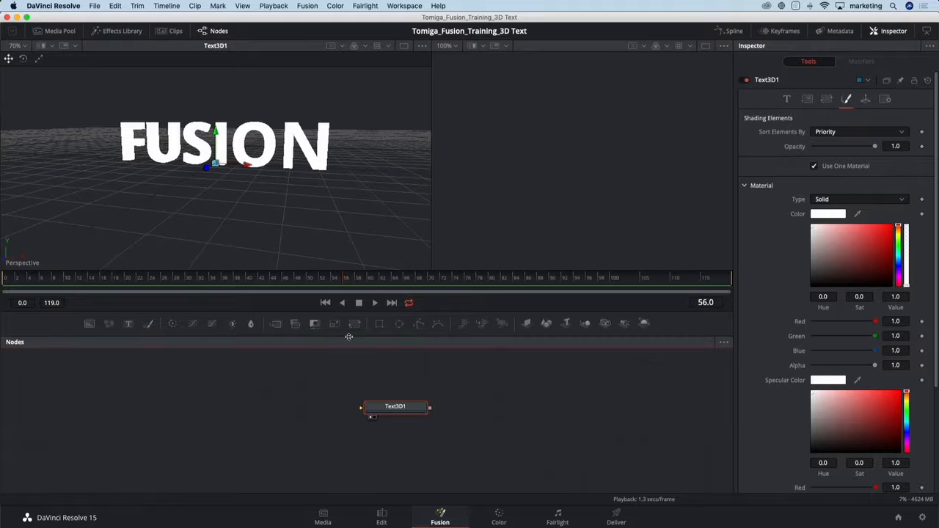
Enlarge the node area, add a Ward material node and place it above and to the right of the text node.
left_click_drag(348, 337, 345, 302)
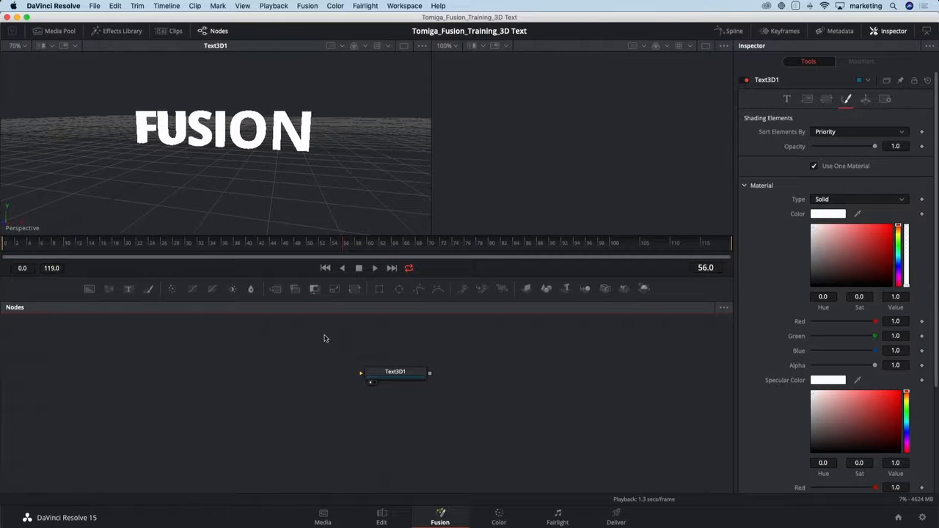
key("shift+space")
type("ward")
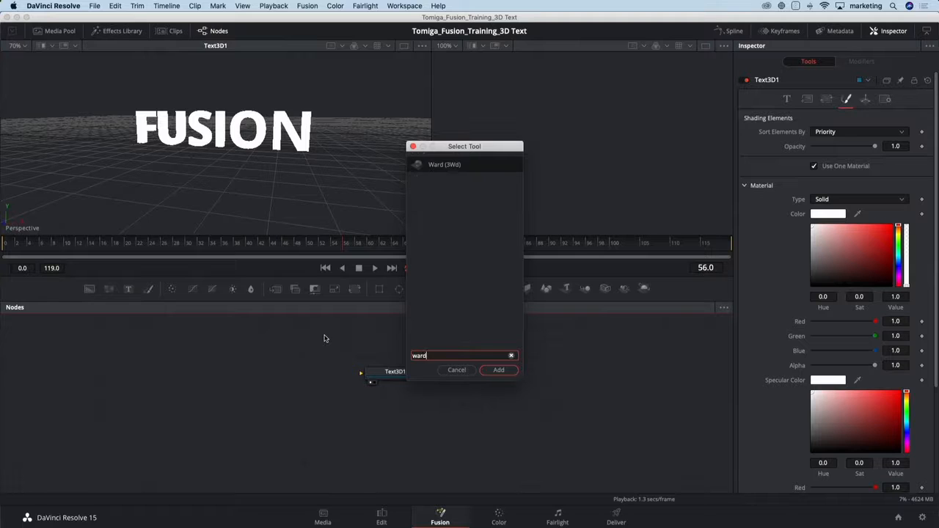
key("Return")
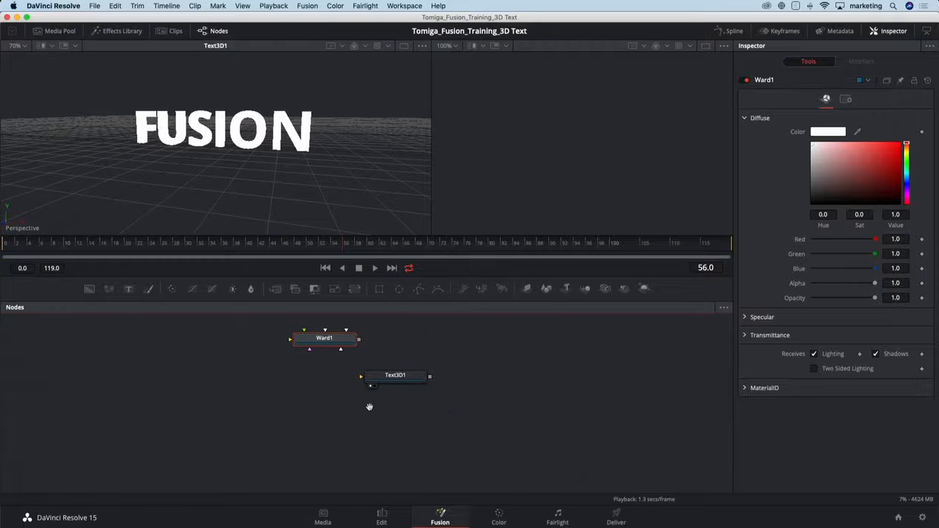
left_click_drag(368, 406, 328, 460)
left_click_drag(299, 394, 455, 355)
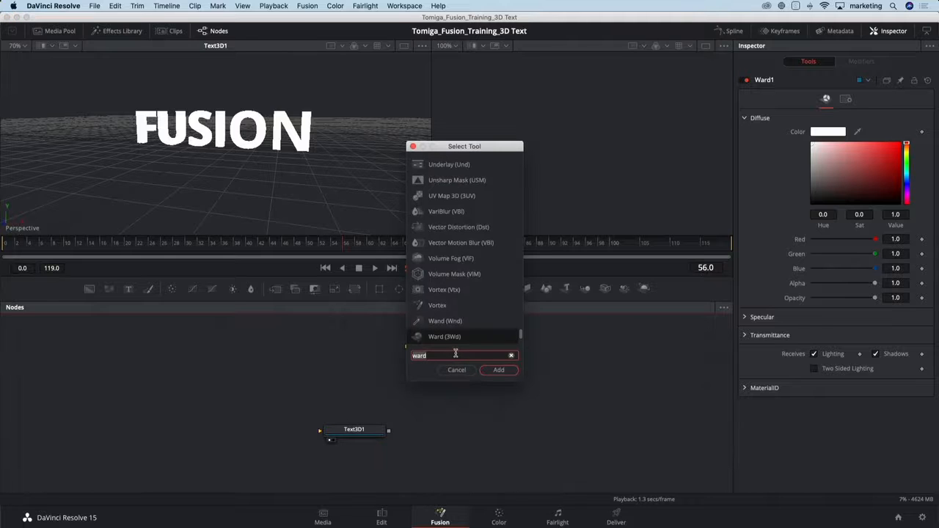
Add a Reflect node fed by the Ward node and show its material in the second viewer.
type("re")
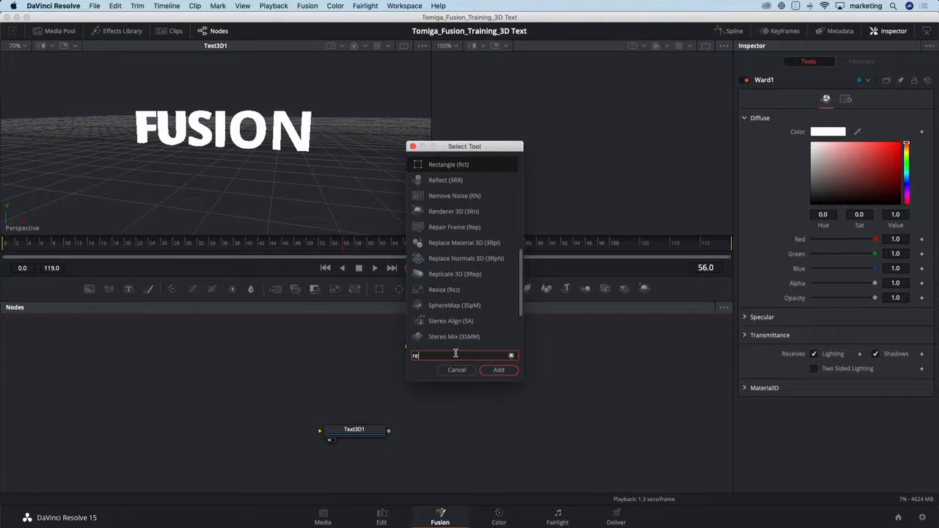
type("f")
key("Return")
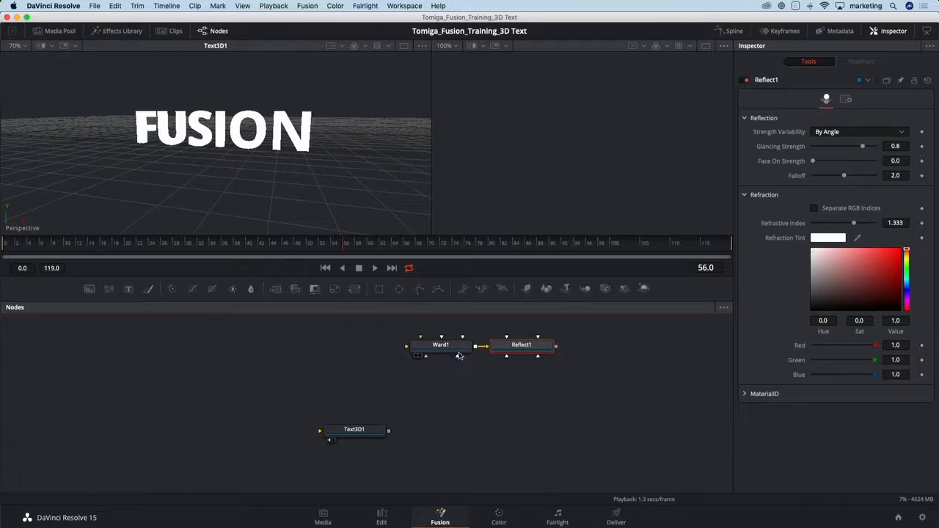
left_click(503, 356)
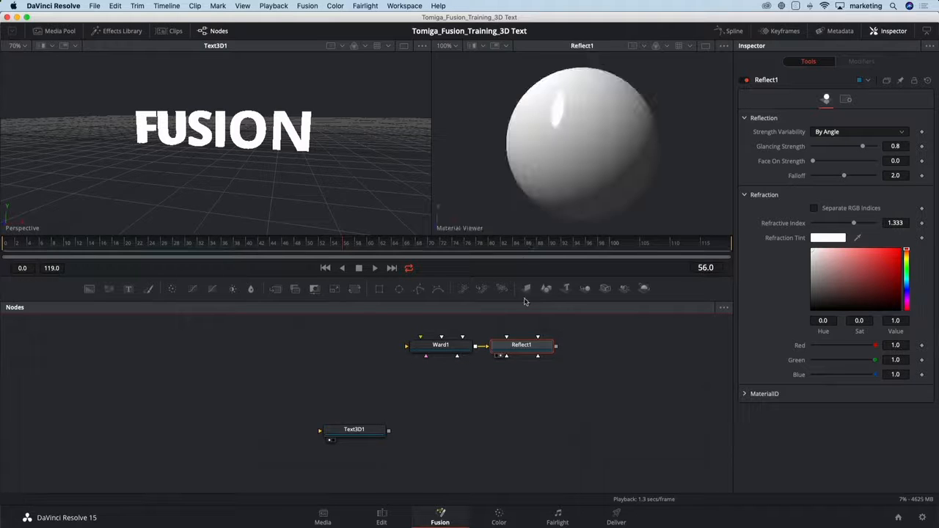
Set the Ward node's diffuse color to dark red with saturation 0.88 and value 0.63, and alpha and opacity to 0.472.
left_click(447, 349)
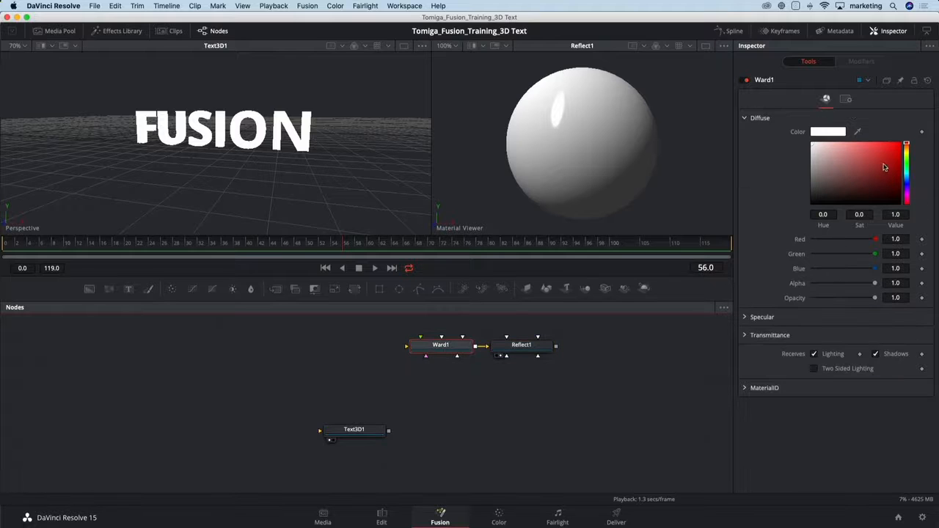
left_click_drag(884, 167, 889, 166)
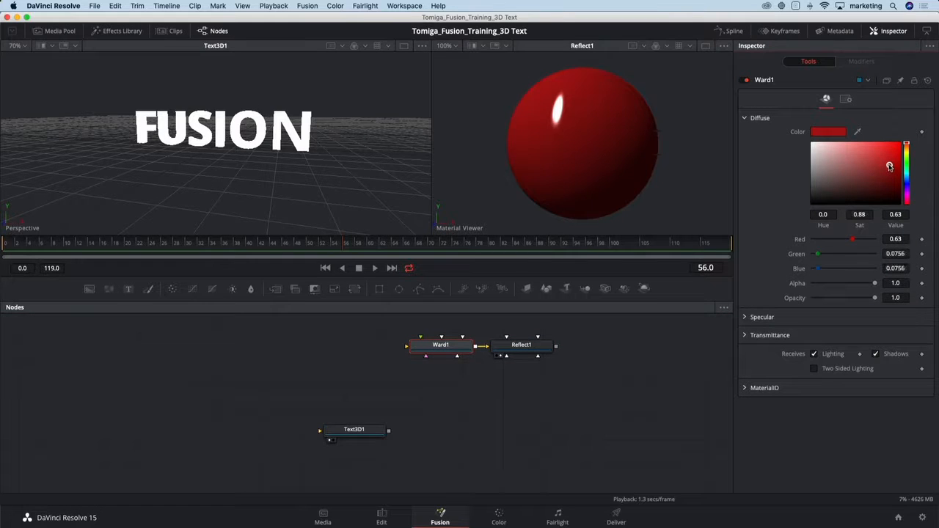
left_click_drag(876, 284, 843, 303)
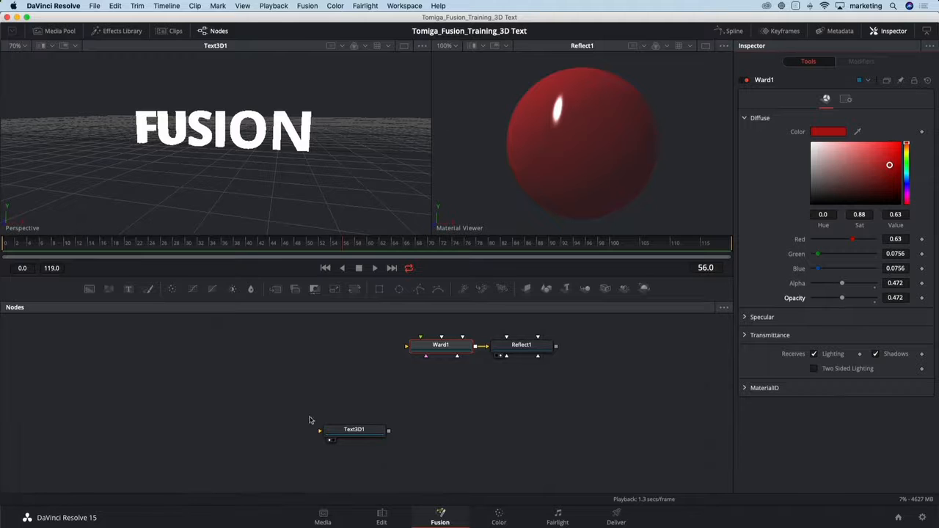
Add a Shape 3D node in the empty area beside the existing nodes and show it in the first viewer.
left_click_drag(184, 388, 306, 386)
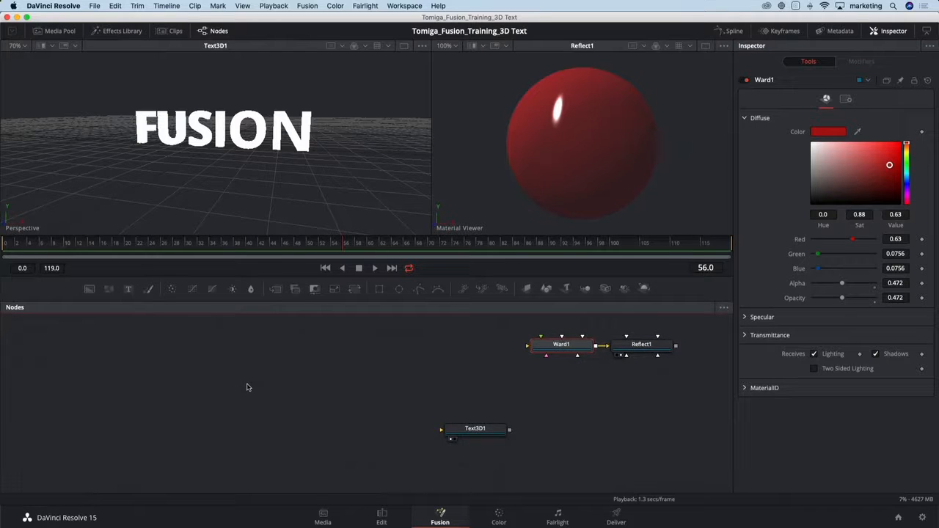
scroll(247, 388, "down", 2)
left_click_drag(226, 375, 283, 369)
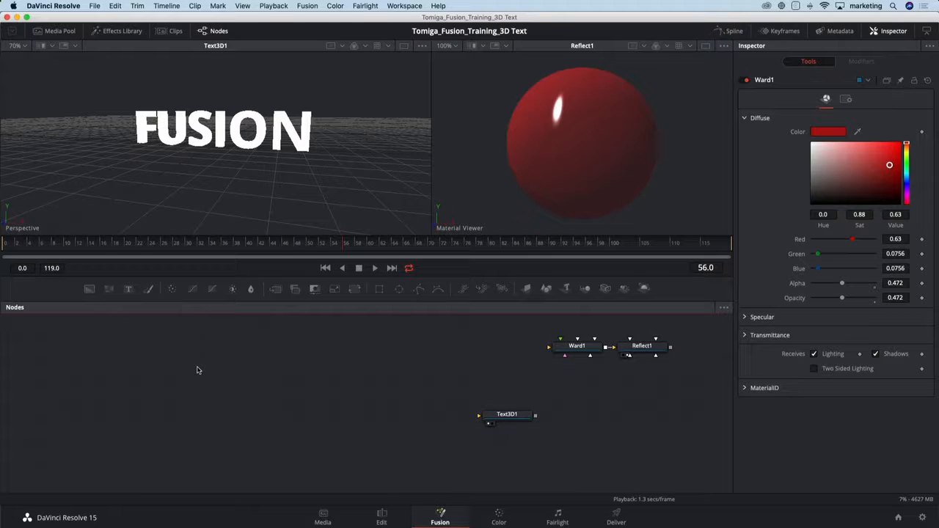
key("shift+space")
type("shape")
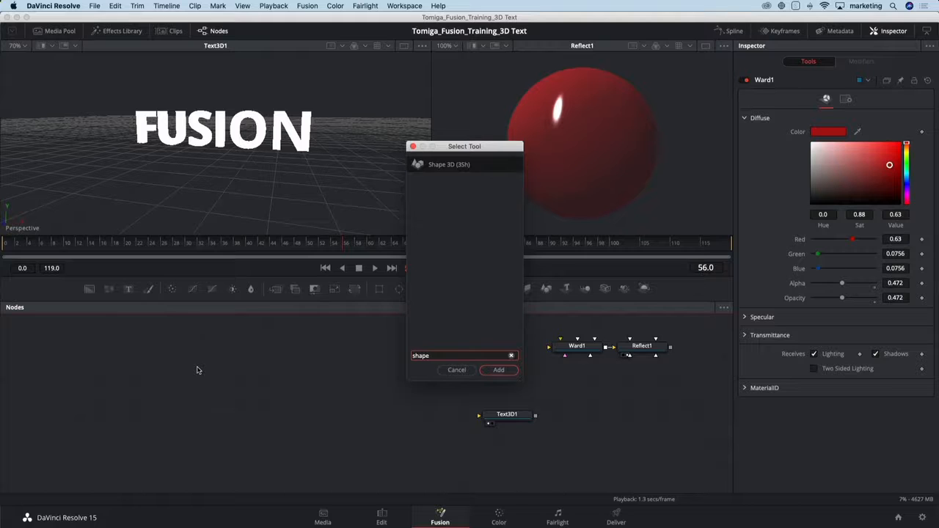
key("Return")
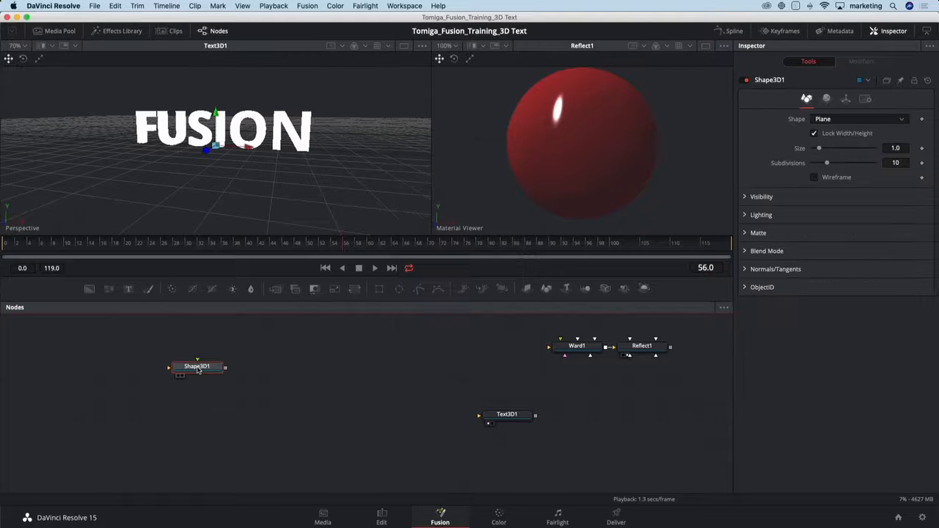
key("1")
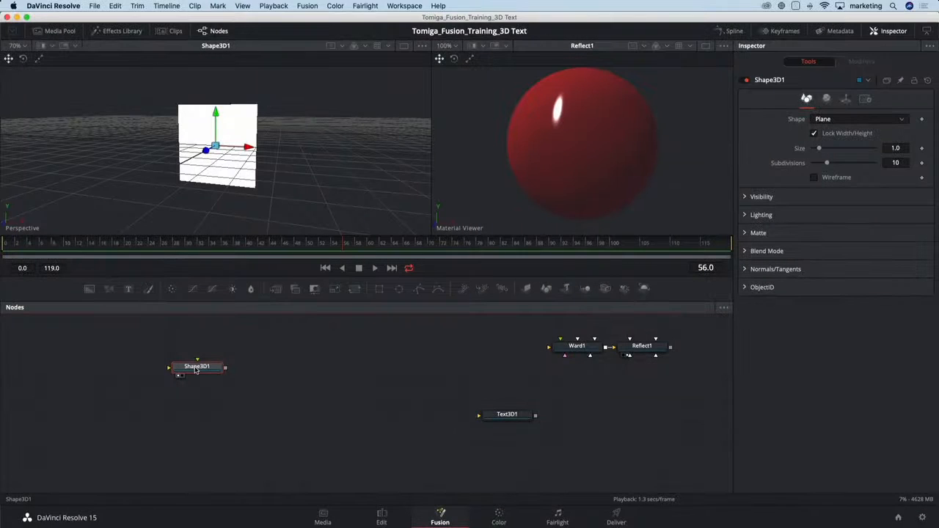
Add a Spherical Camera node and merge it with the plane shape.
key("shift+space")
type("shape")
key("BackSpace")
key("BackSpace")
key("BackSpace")
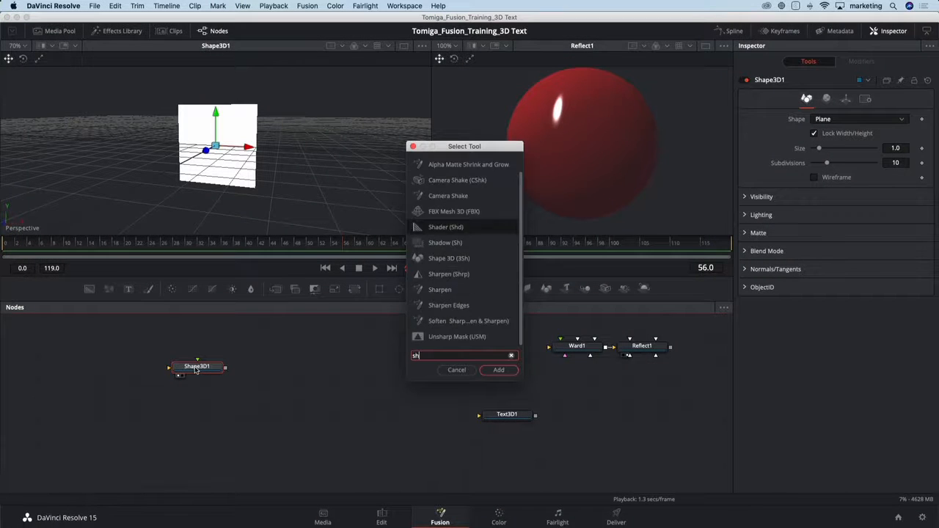
type("p")
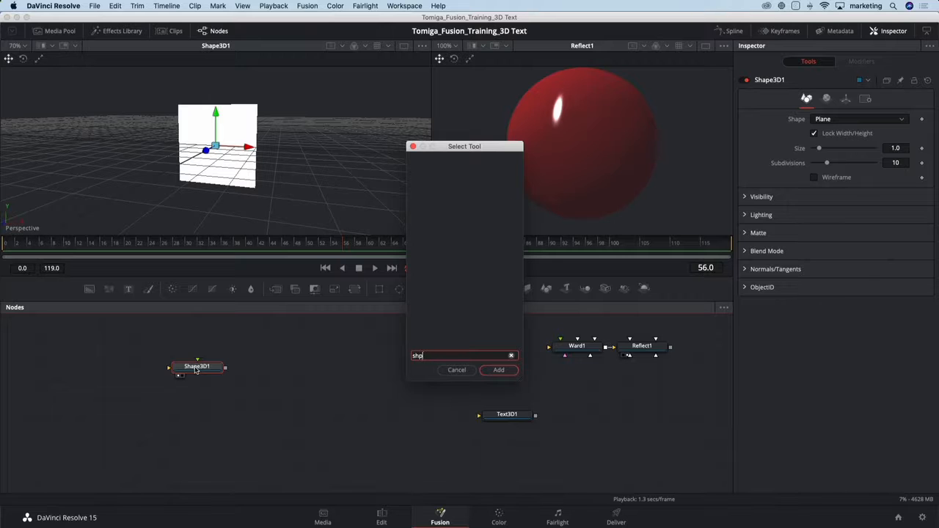
key("BackSpace")
key("BackSpace")
type("pher")
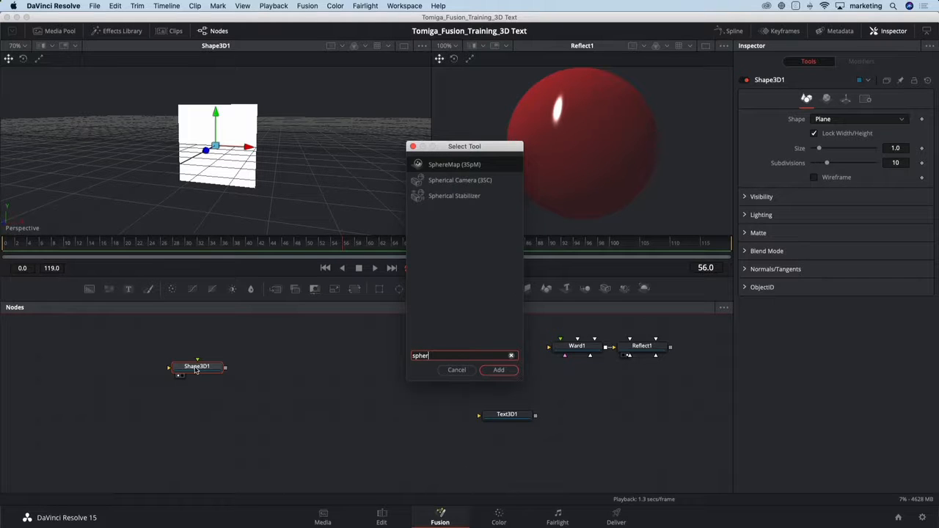
key("Down")
key("Return")
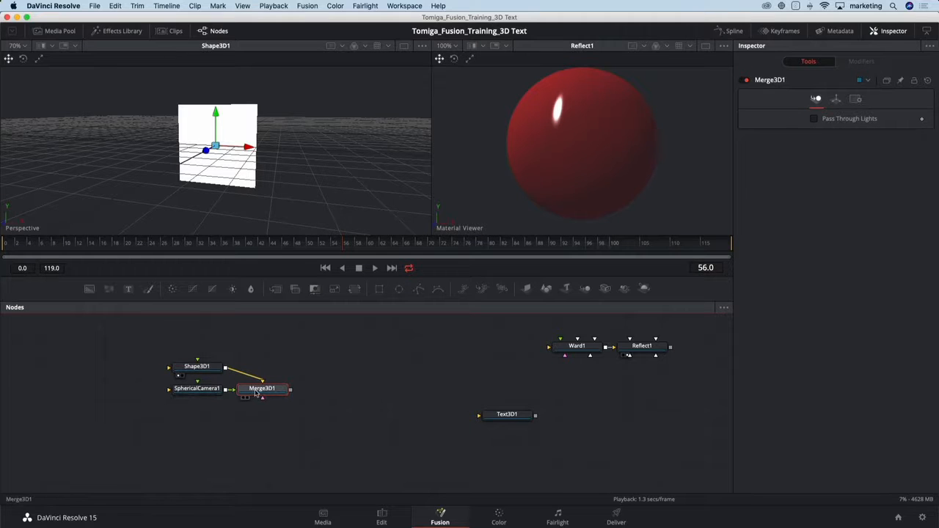
Show the merged plane and spherical camera in the first viewer.
key("1")
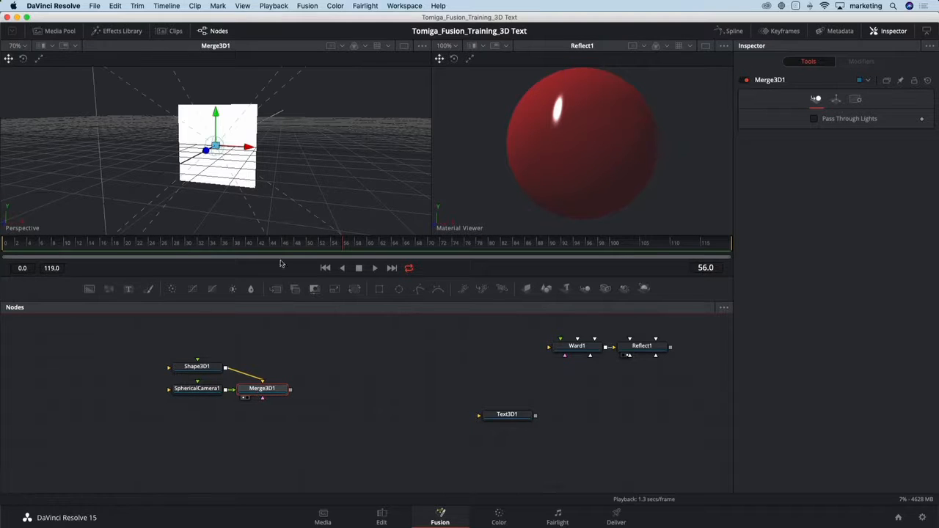
left_click_drag(263, 181, 188, 184)
scroll(207, 177, "down", 3)
scroll(206, 180, "down", 2)
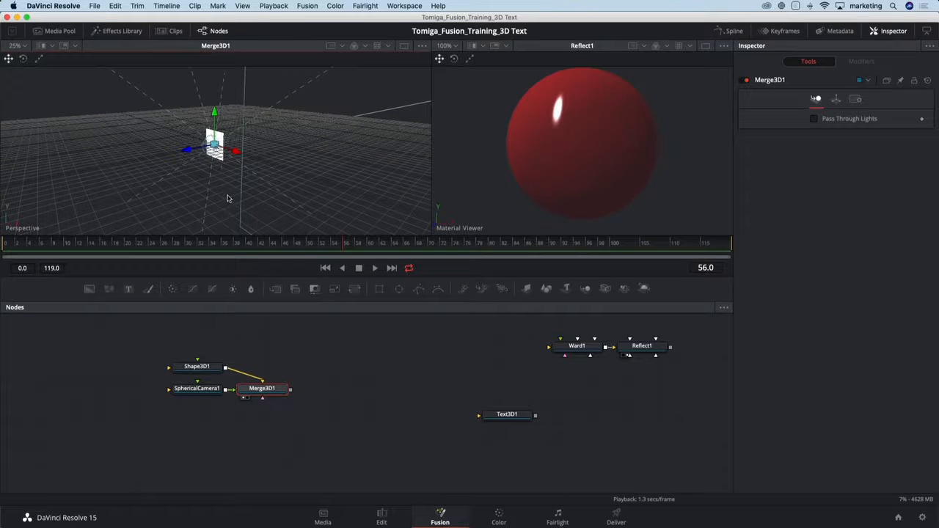
Move the plane shape away from the spherical camera, back and sideways in the scene.
left_click_drag(187, 152, 347, 129)
left_click(195, 369)
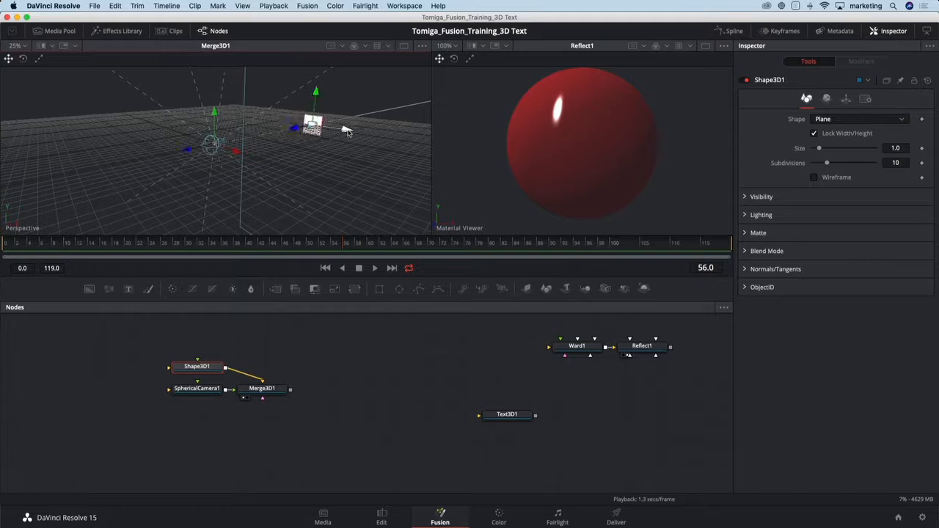
scroll(281, 174, "down", 2)
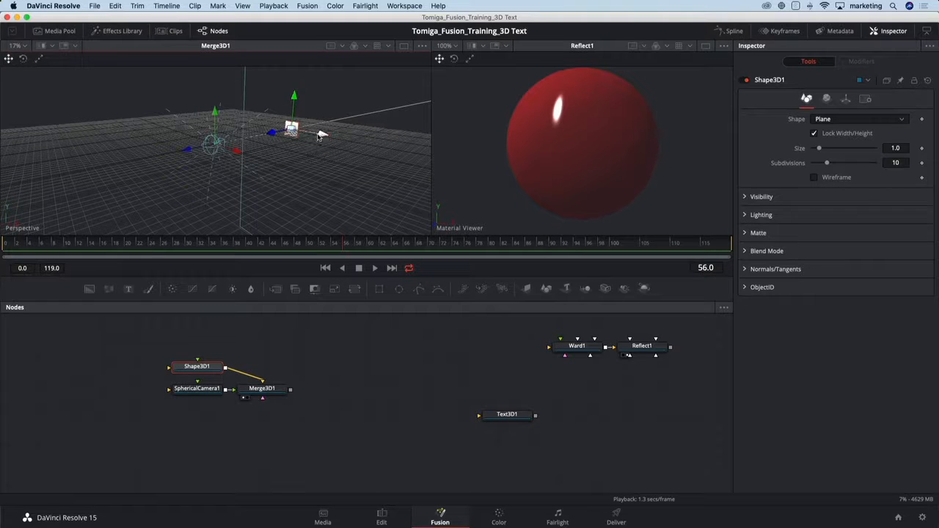
left_click_drag(322, 133, 227, 117)
left_click_drag(189, 173, 236, 199)
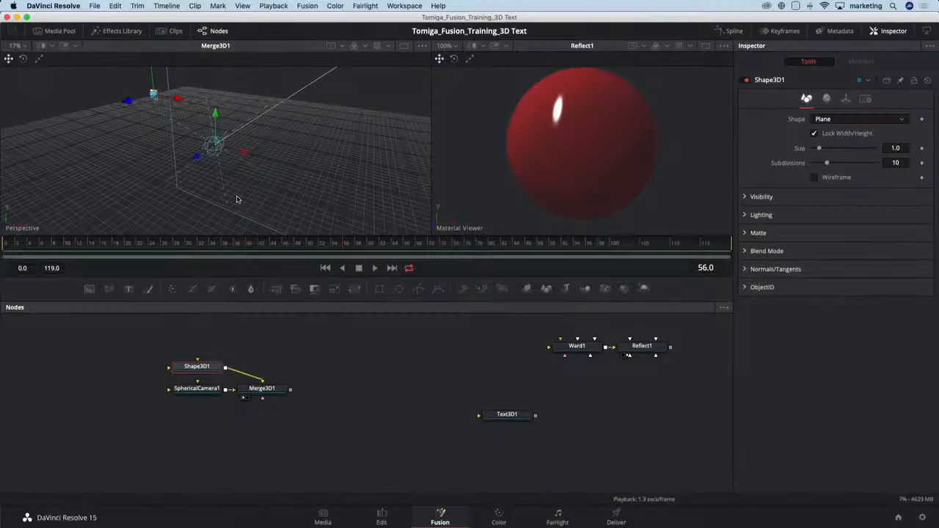
Insert a Duplicate 3D node between the plane shape and the merge, and set its last copy to 25.
key("shift+space")
type("dupli")
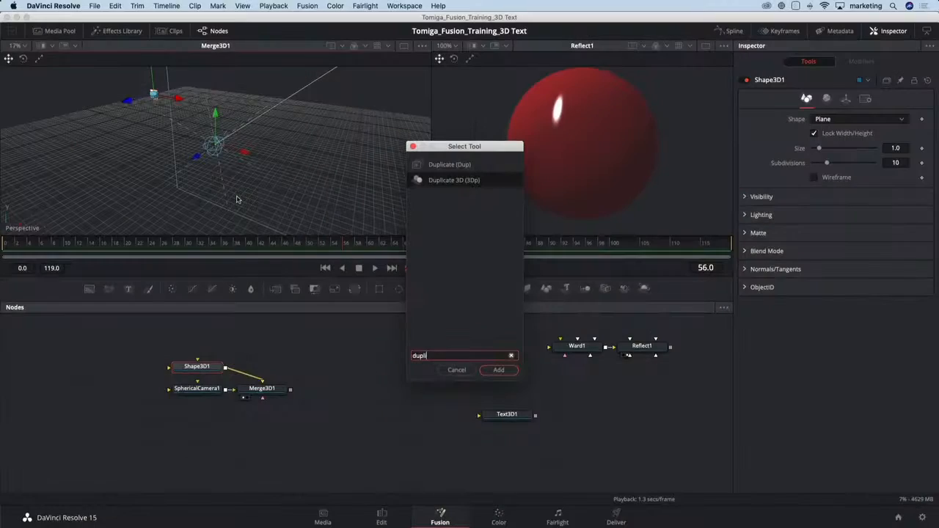
key("Return")
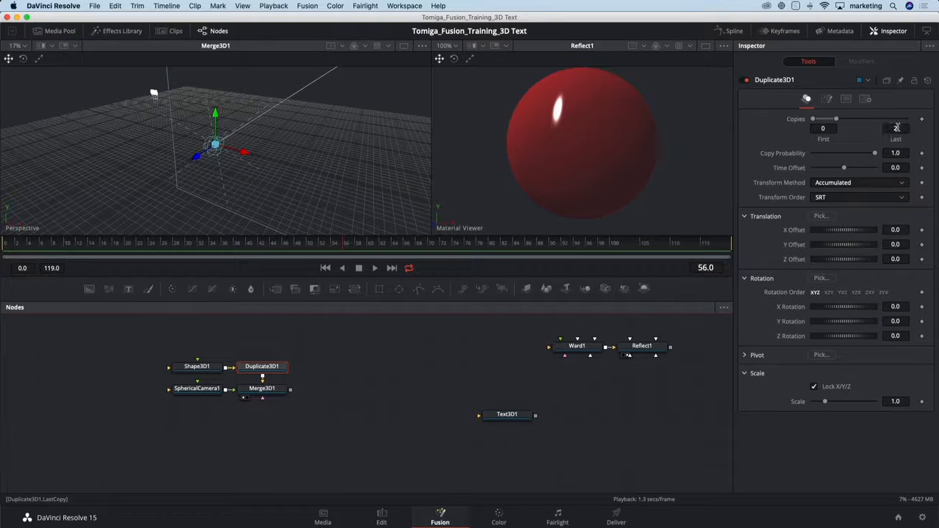
left_click(896, 127)
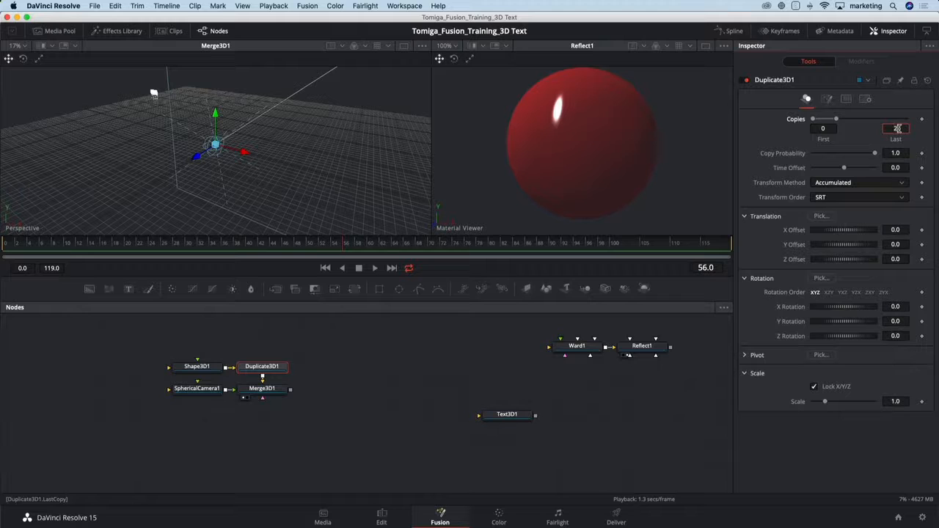
type("25")
key("Tab")
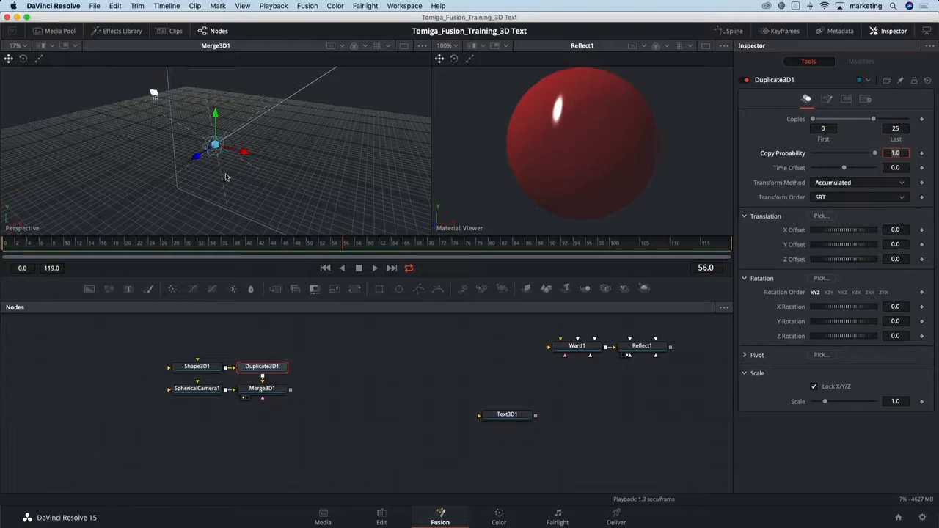
Spread the duplicates into a row with an X offset of about 1.47 and shift the source plane along the row's direction.
left_click_drag(247, 155, 365, 131)
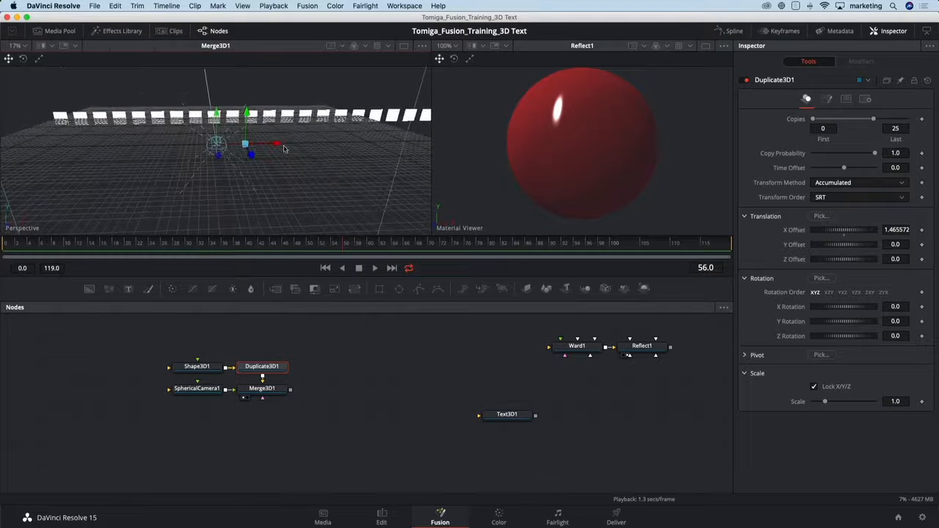
scroll(277, 157, "down", 5)
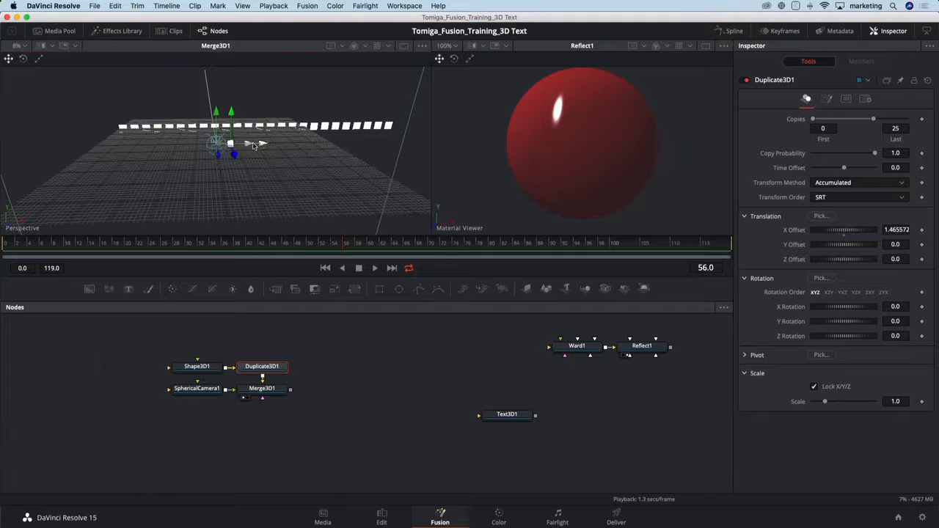
left_click(215, 366)
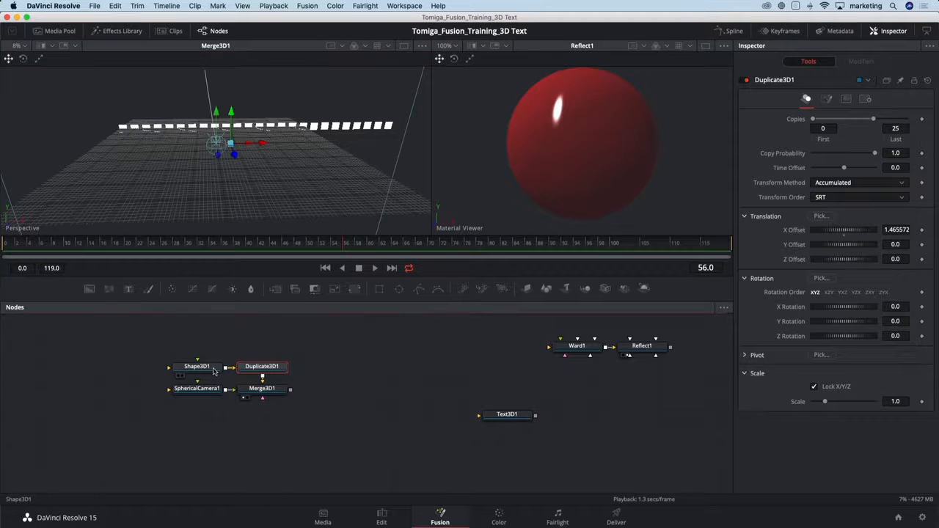
left_click_drag(155, 130, 111, 136)
left_click_drag(236, 182, 160, 192)
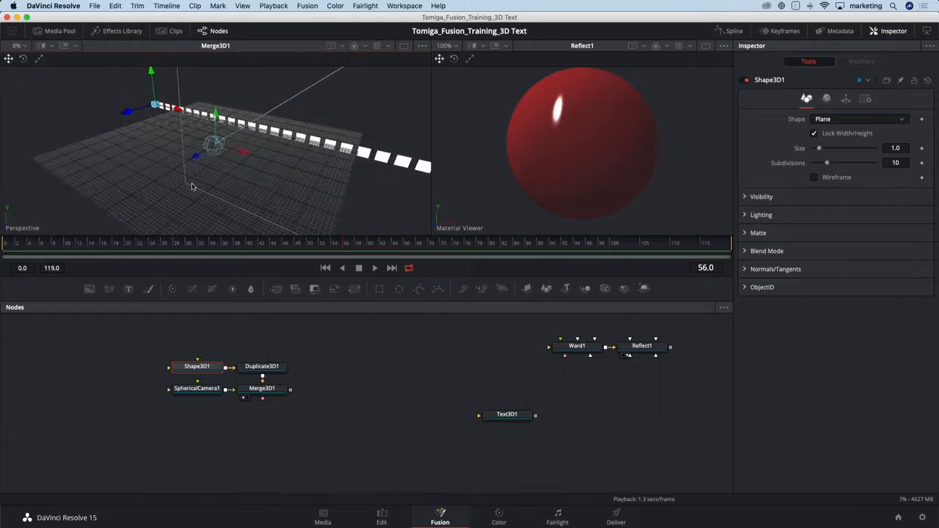
Place the source plane's node above the Duplicate 3D node and rename it box.
left_click_drag(187, 363, 265, 341)
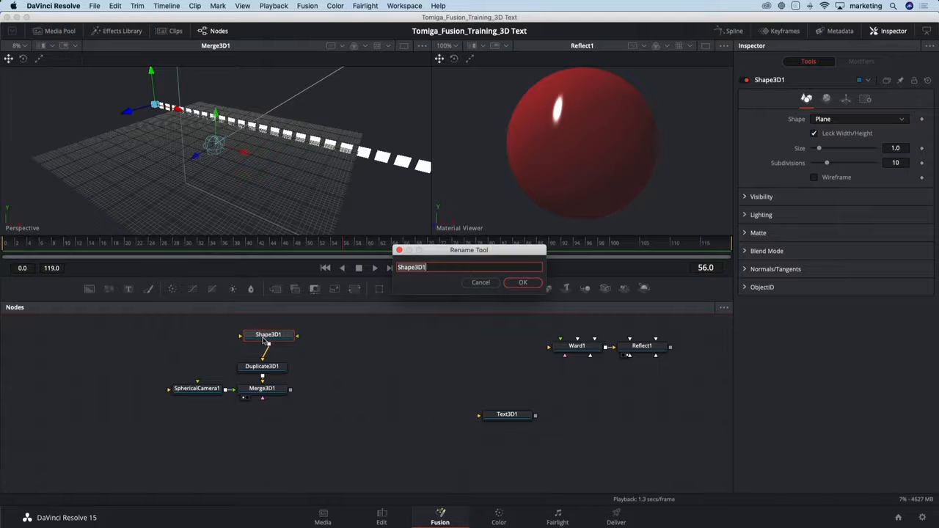
type("B")
key("Return")
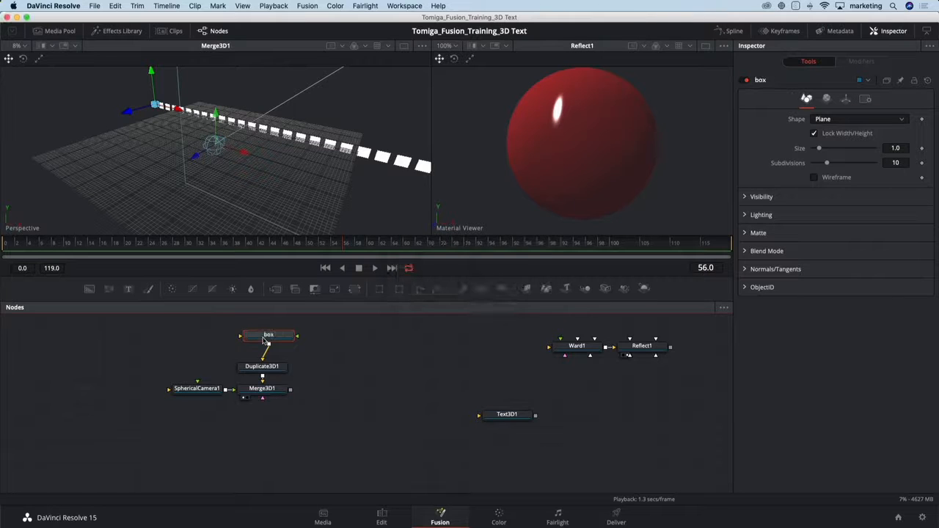
Add another Shape 3D plane connected to the merge and rename it top.
left_click(272, 392)
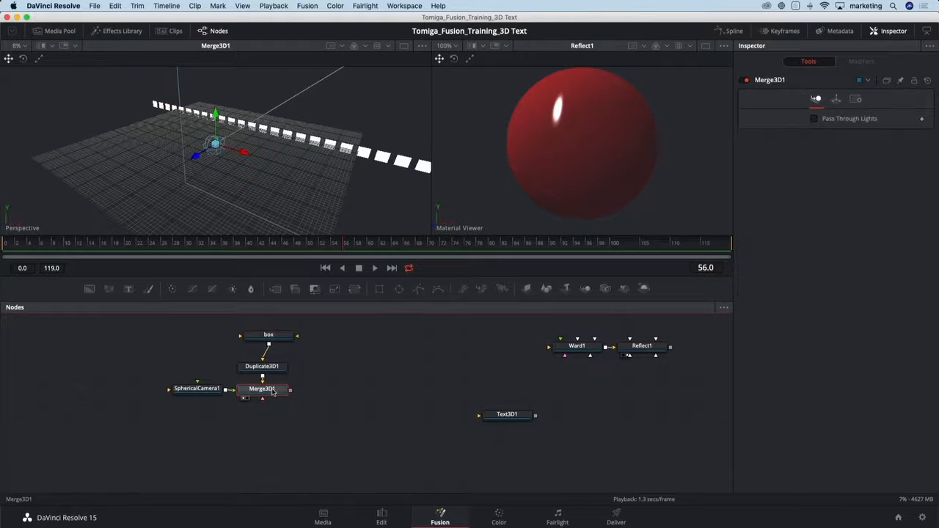
key("shift+space")
type("shap")
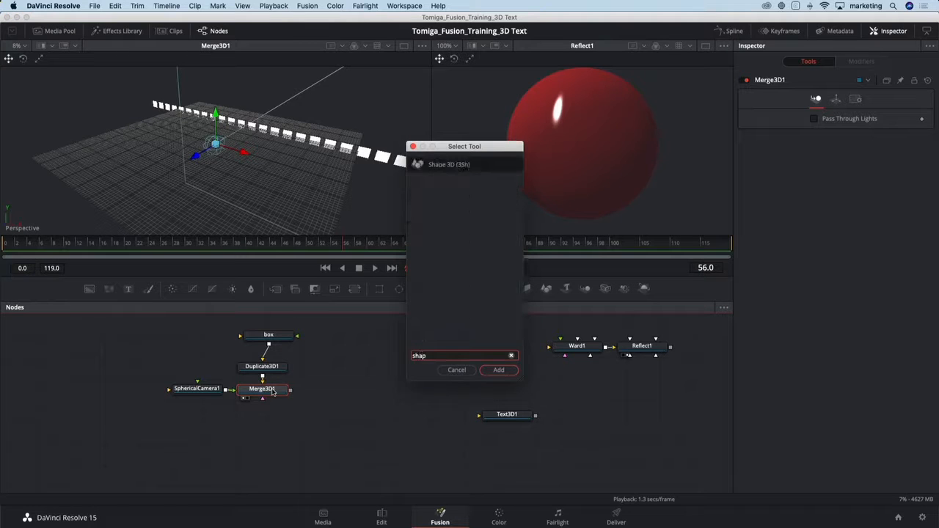
key("Return")
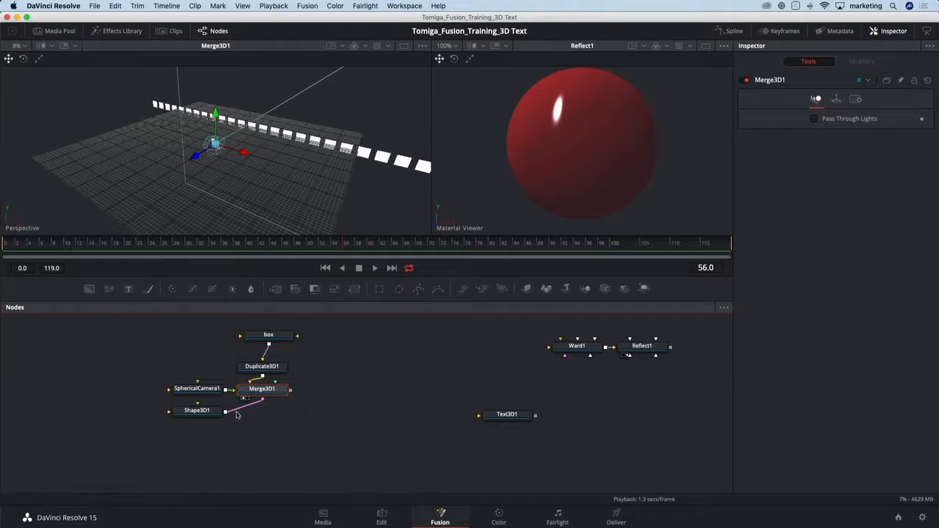
left_click(208, 413)
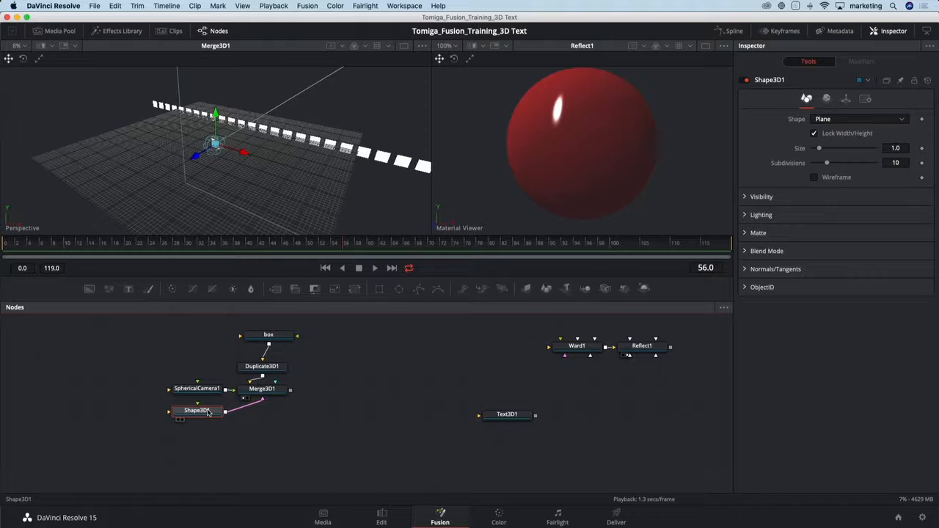
key("F2")
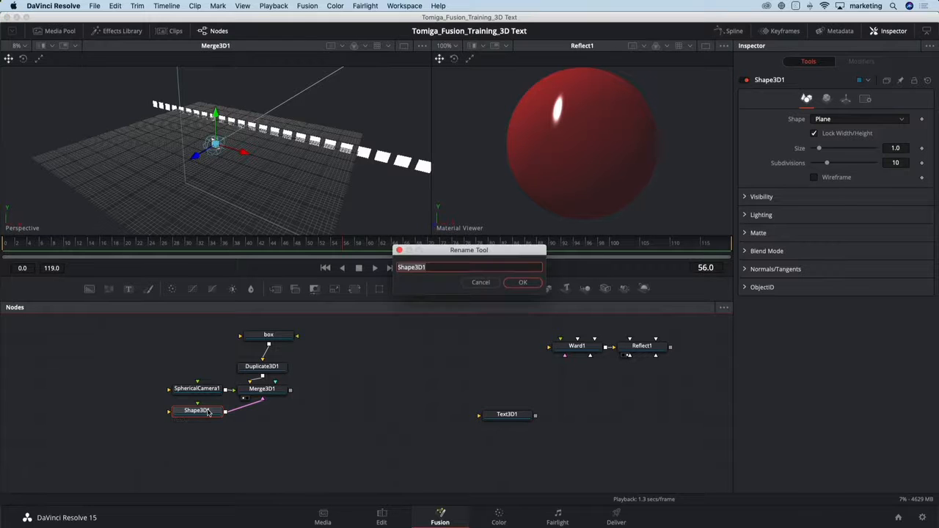
type("top")
key("Return")
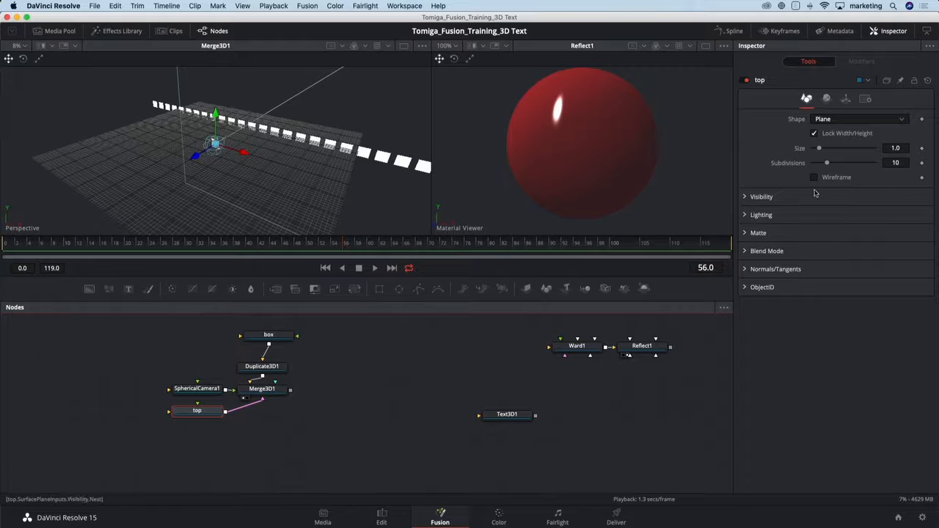
Unlock the top plane's scale axes and set its scale to X 10, Y about 3.66 and Z about 2.09.
left_click(847, 100)
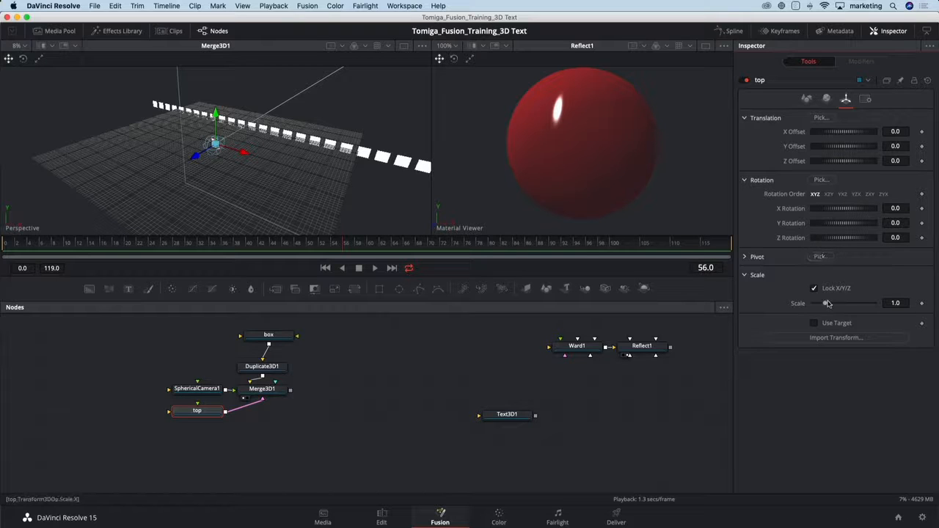
left_click_drag(827, 303, 883, 301)
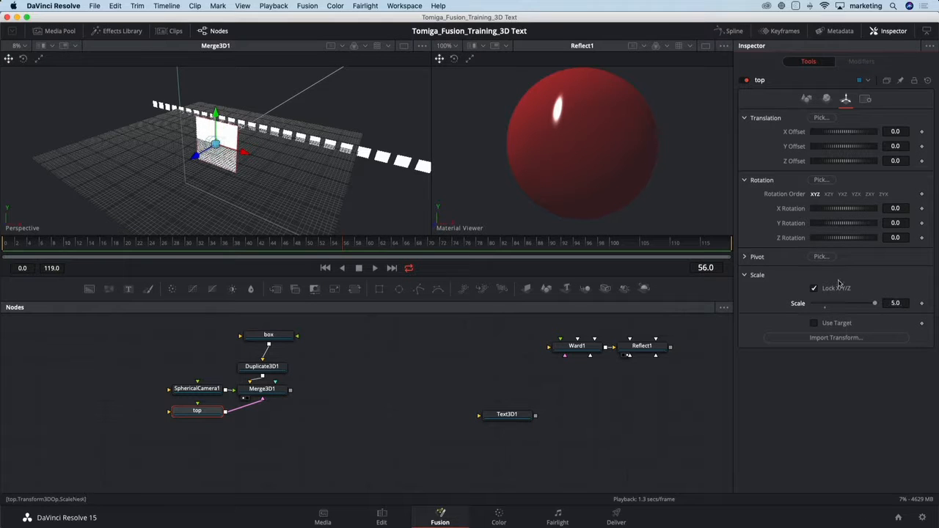
left_click(813, 288)
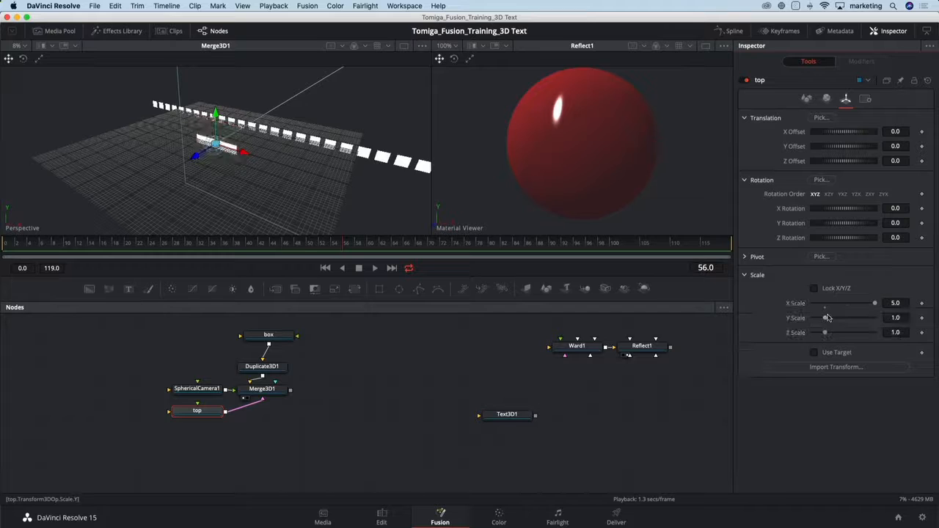
mouse_move(826, 319)
left_mouse_down()
mouse_move(839, 319)
mouse_move(833, 333)
left_mouse_up()
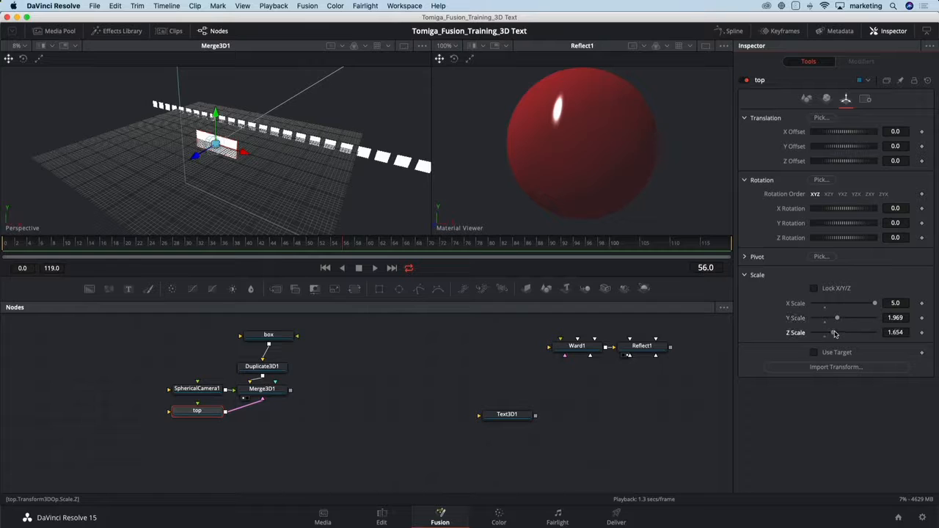
left_click(894, 303)
type("10")
key("Tab")
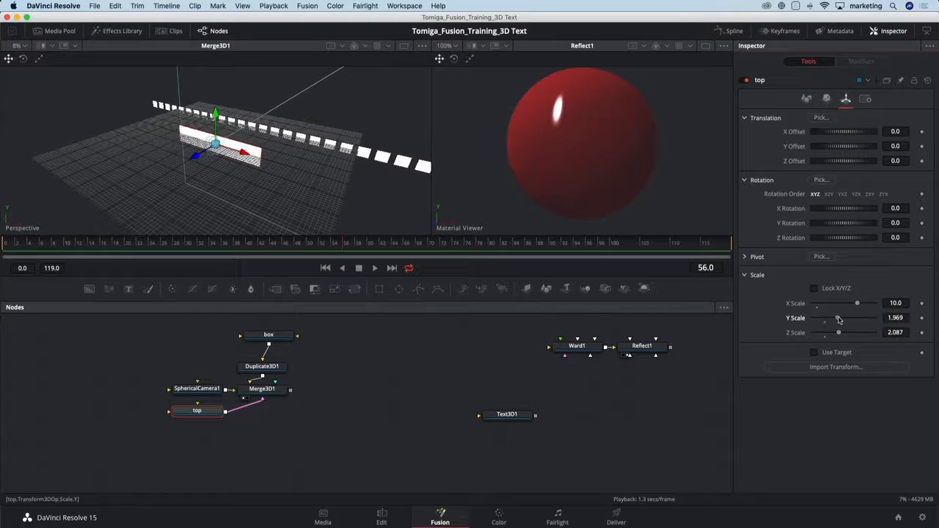
left_click_drag(836, 317, 859, 318)
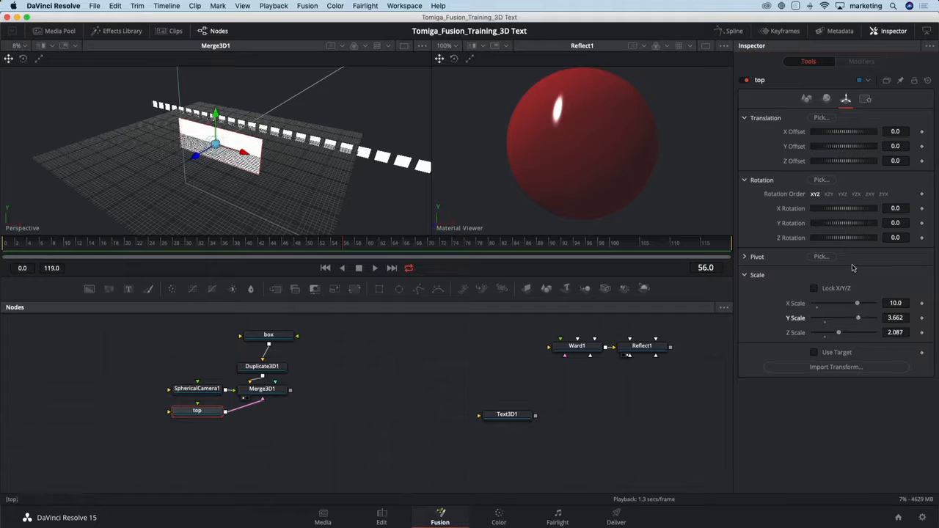
Lay the top plane flat with an X rotation of -90.
left_click(900, 209)
type("-9")
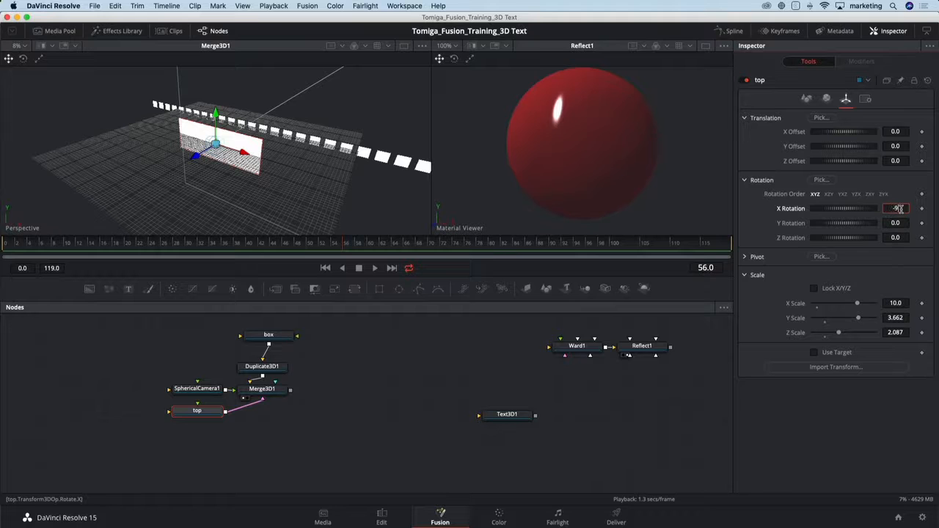
type("0")
key("Tab")
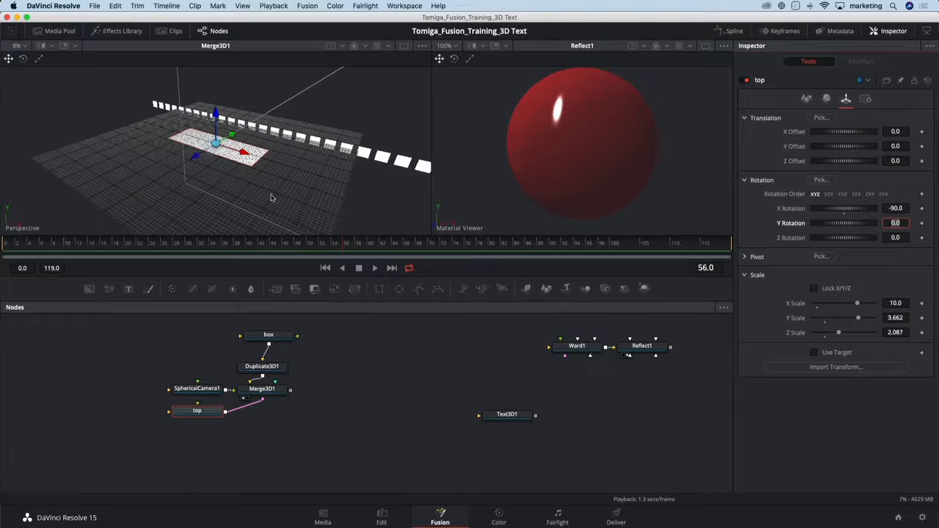
Raise the top plane above the spherical camera to a Y offset of about 5.67.
left_click_drag(267, 199, 216, 55)
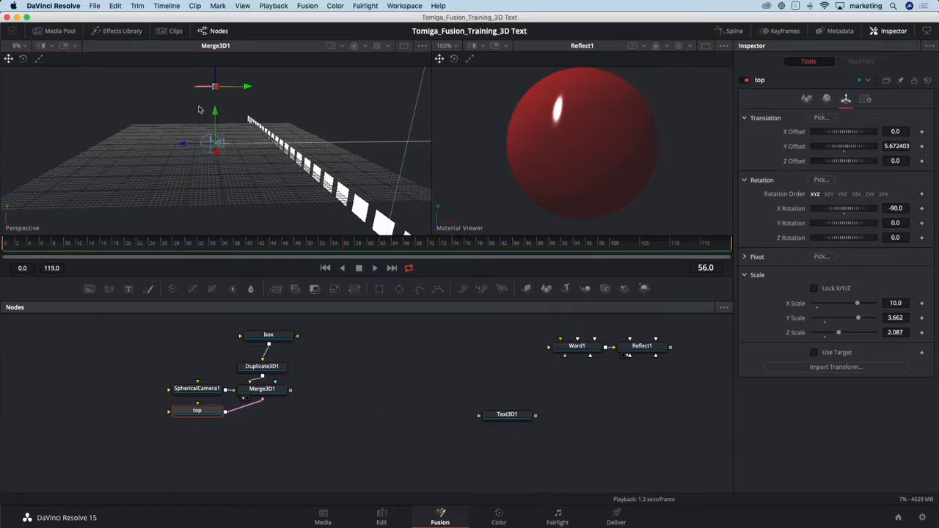
left_click_drag(198, 109, 255, 161)
scroll(255, 163, "down", 3)
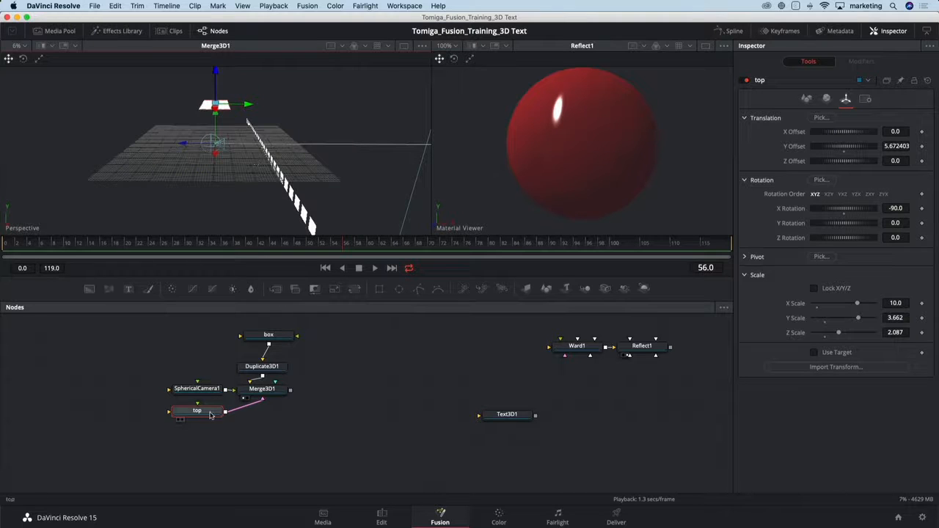
Paste a copy of the top node into the merge and place it beneath the merge node.
left_click_drag(184, 419, 176, 416)
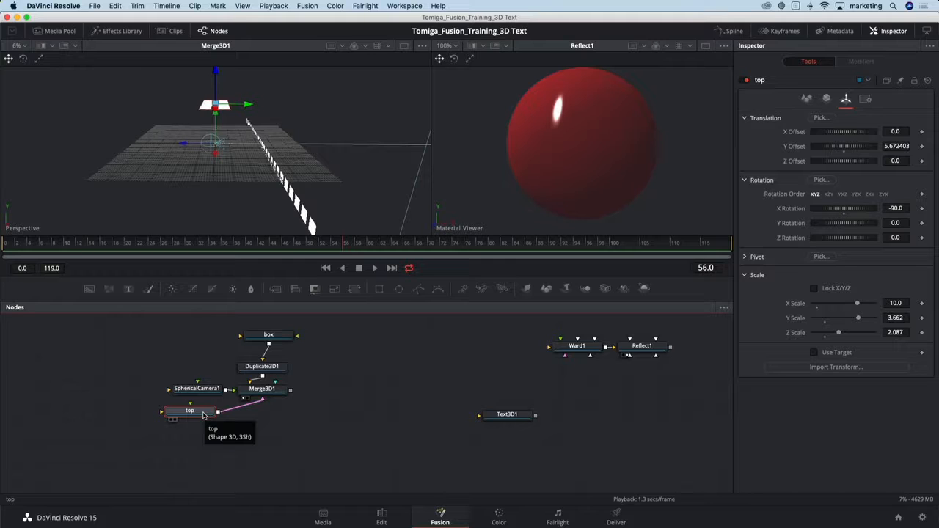
left_click(283, 391)
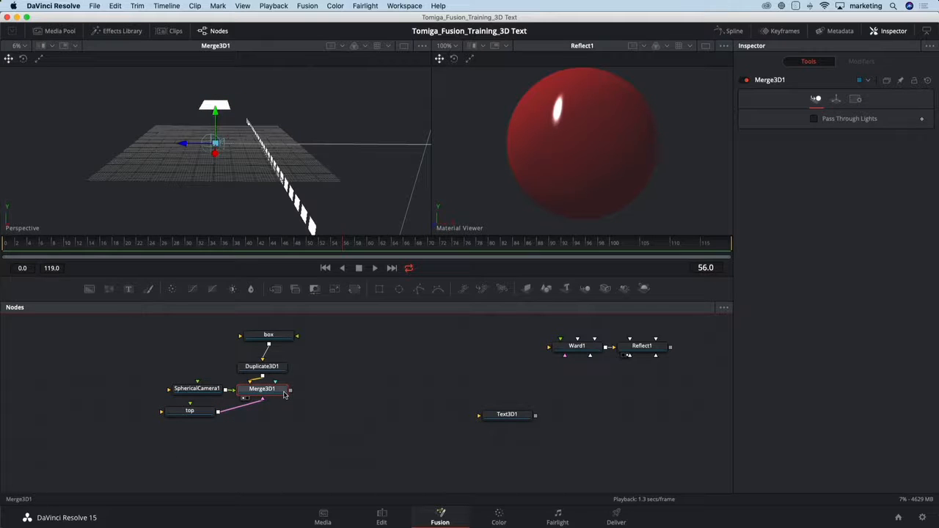
key("ctrl+v")
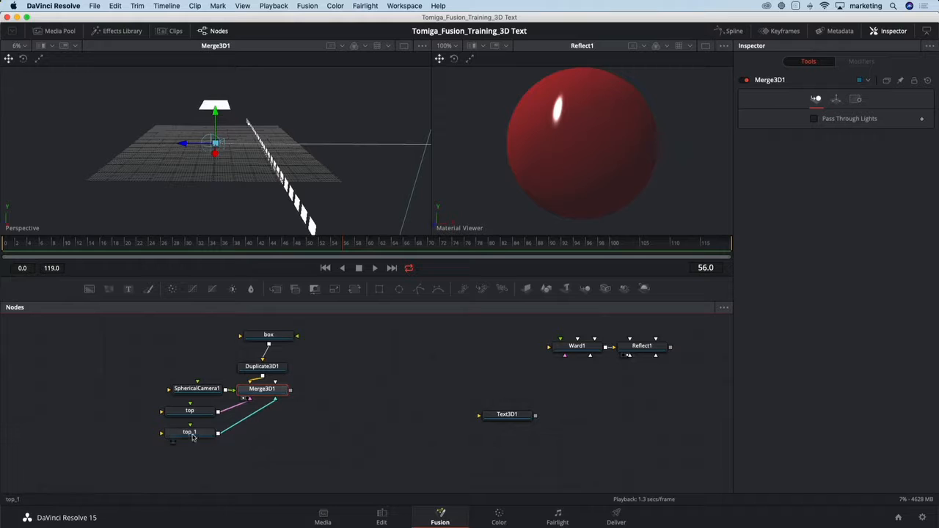
left_click_drag(197, 435, 258, 436)
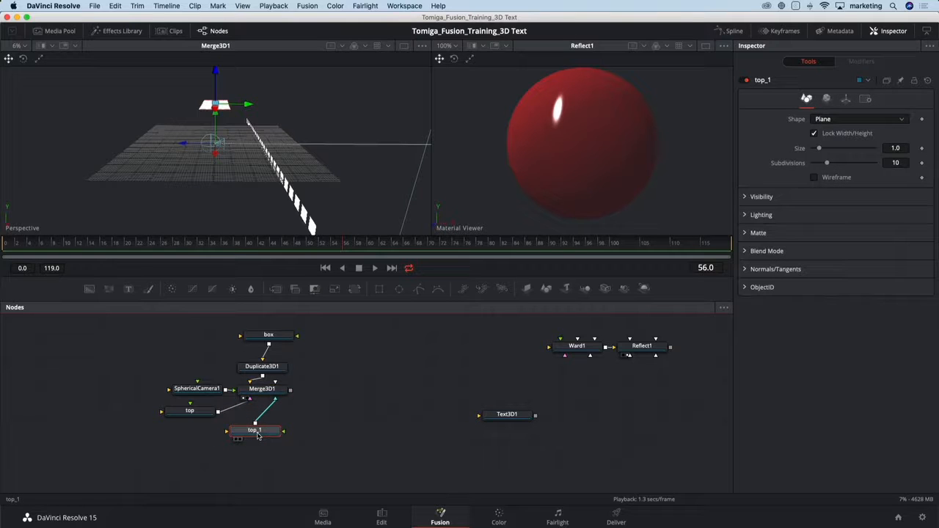
Rename the copied plane Bottom and lower it beneath the spherical camera.
key("F2")
type("Botto")
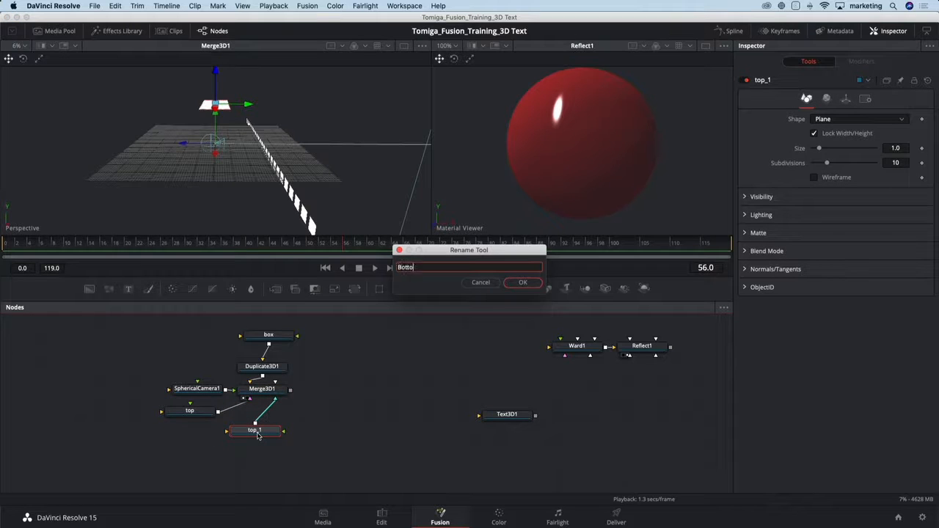
type("m")
key("Return")
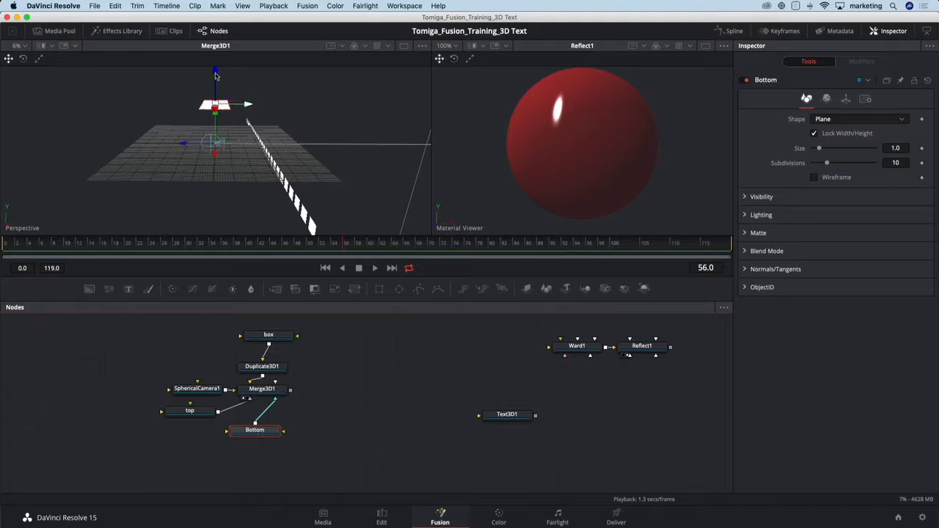
left_click_drag(216, 84, 223, 149)
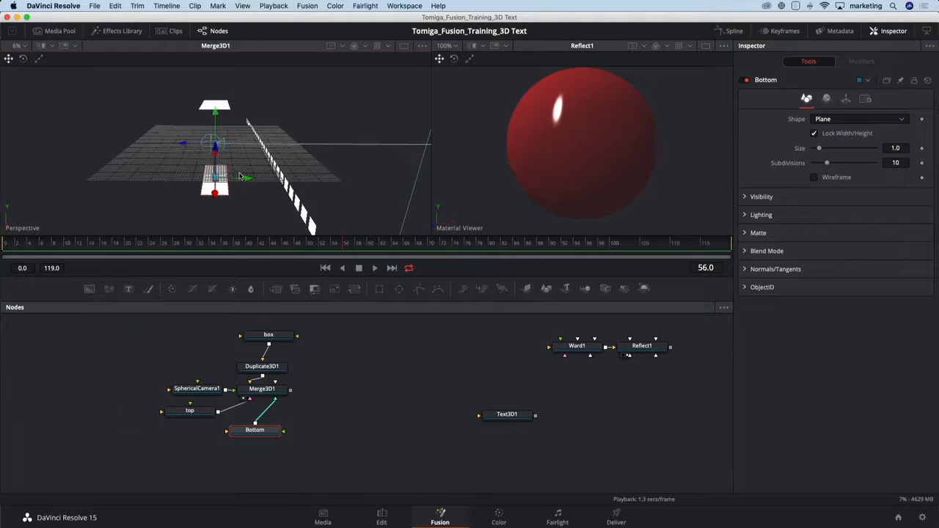
Shift the Bottom plane along its depth axis to a Z offset of about 2.75.
left_click_drag(247, 178, 227, 178)
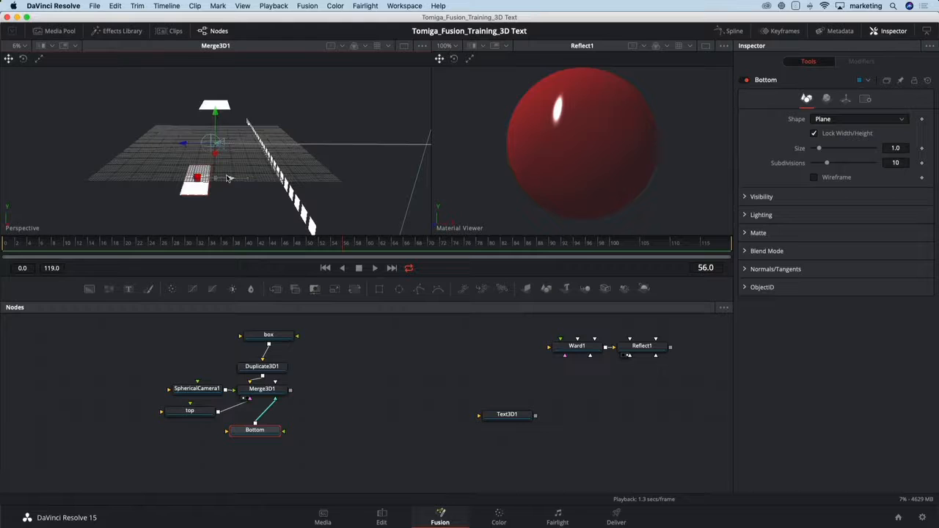
Enlarge the top plane to an X scale of 20 and a Y scale of 5.
left_click(204, 413)
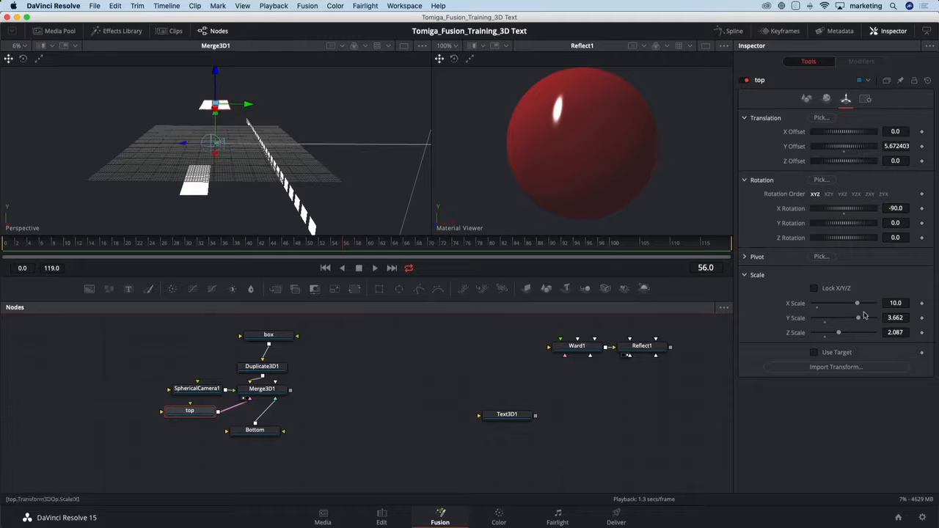
left_click_drag(858, 303, 879, 322)
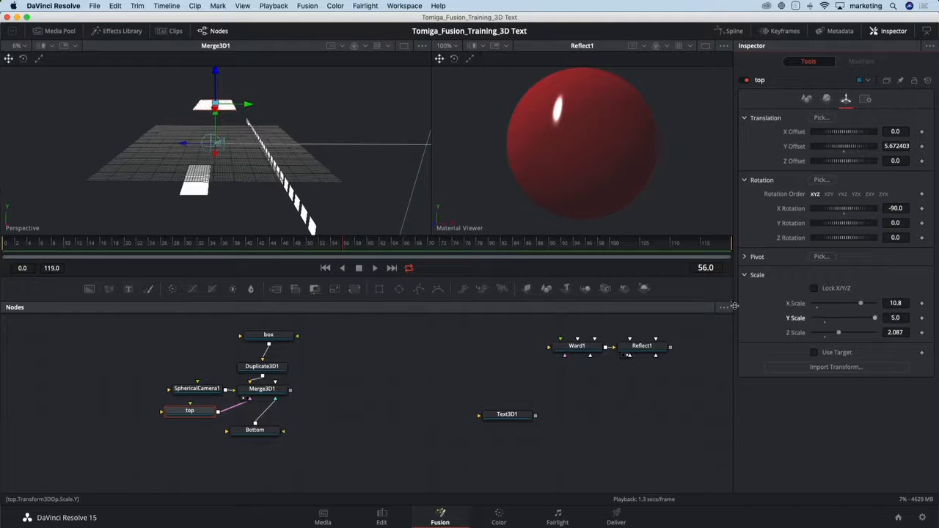
left_click_drag(242, 189, 415, 228)
left_click_drag(862, 305, 896, 305)
left_click(897, 303)
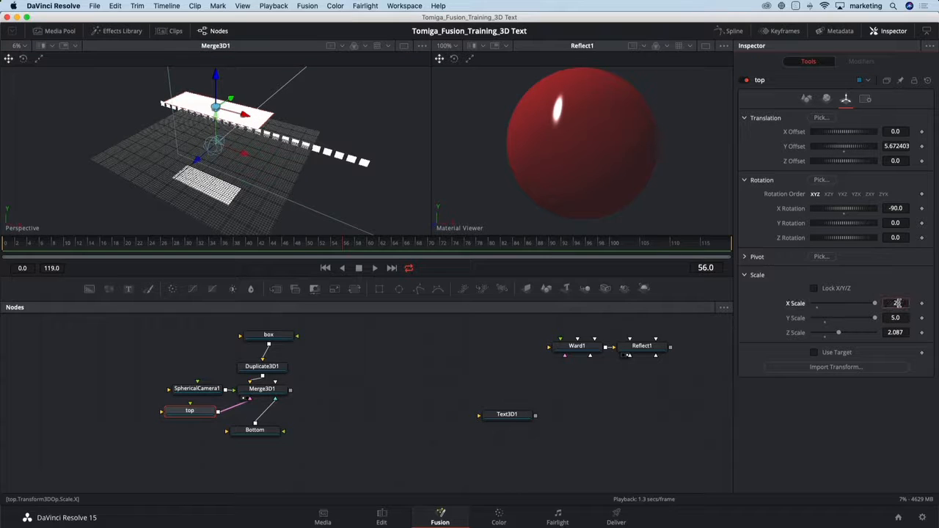
type("20")
key("Tab")
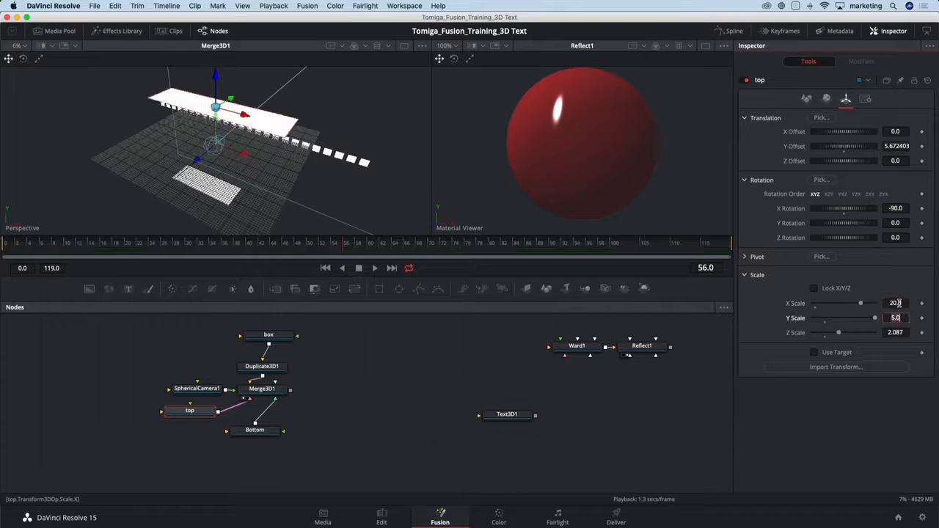
Enlarge the Bottom plane to an X scale of 14 and a Y scale of about 6.39.
left_click(245, 431)
left_click_drag(259, 212, 269, 187)
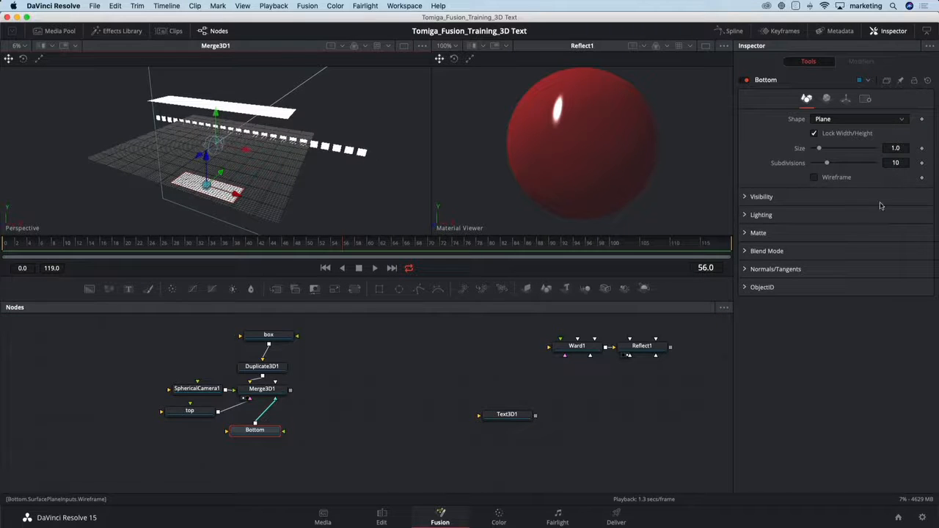
left_click(845, 98)
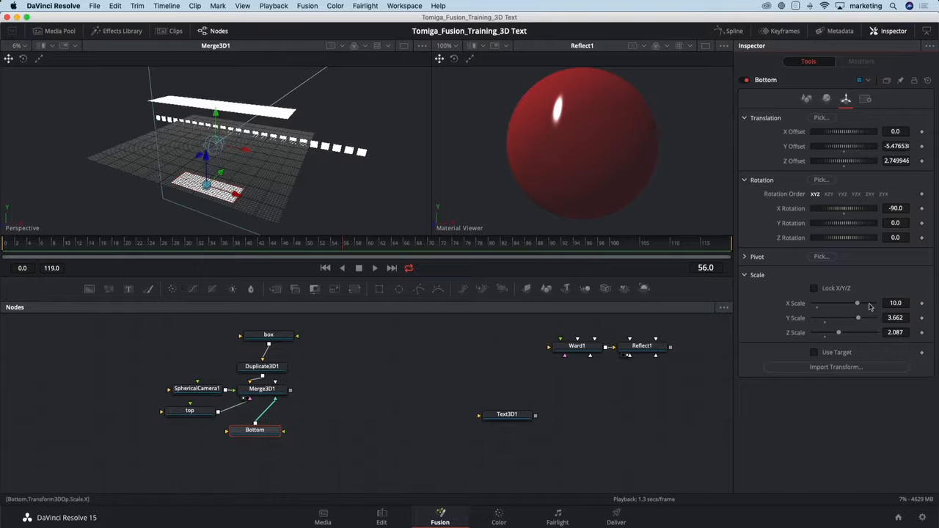
left_click_drag(859, 303, 874, 303)
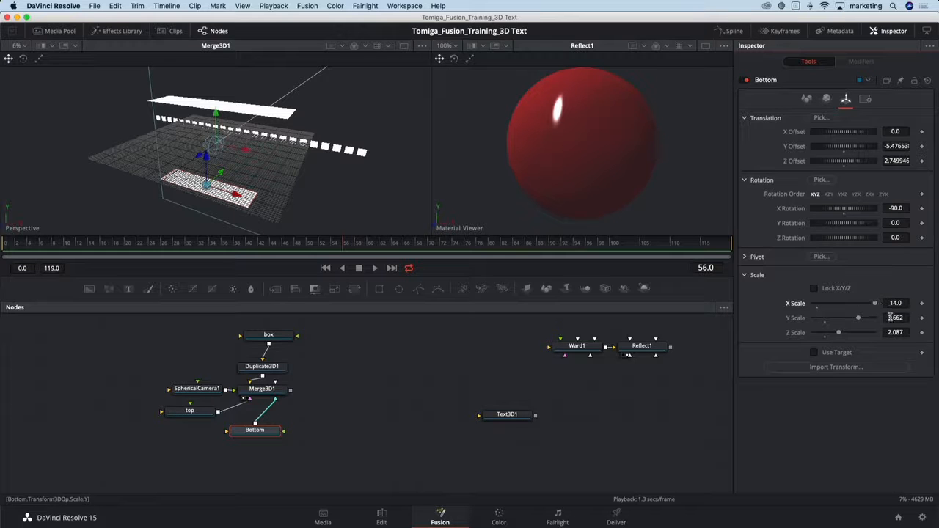
left_click(889, 317)
type("10")
key("Tab")
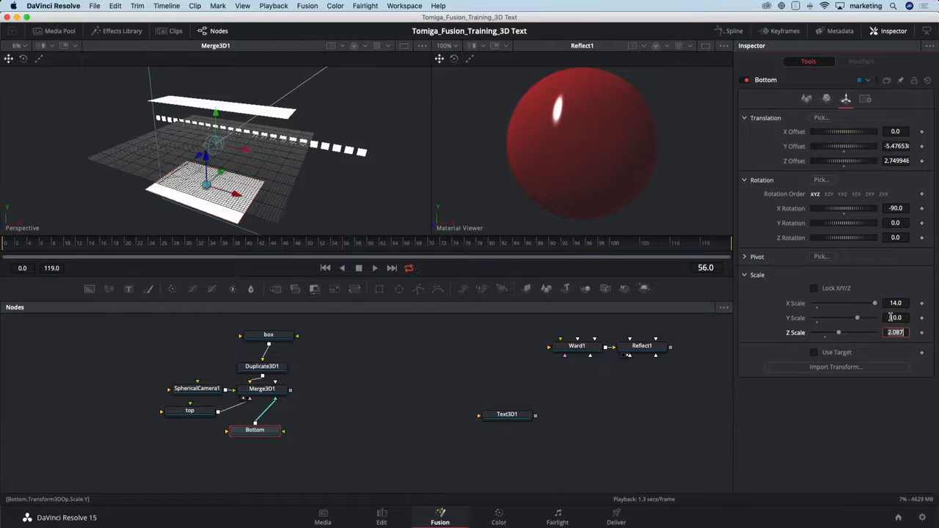
left_click_drag(858, 319, 842, 320)
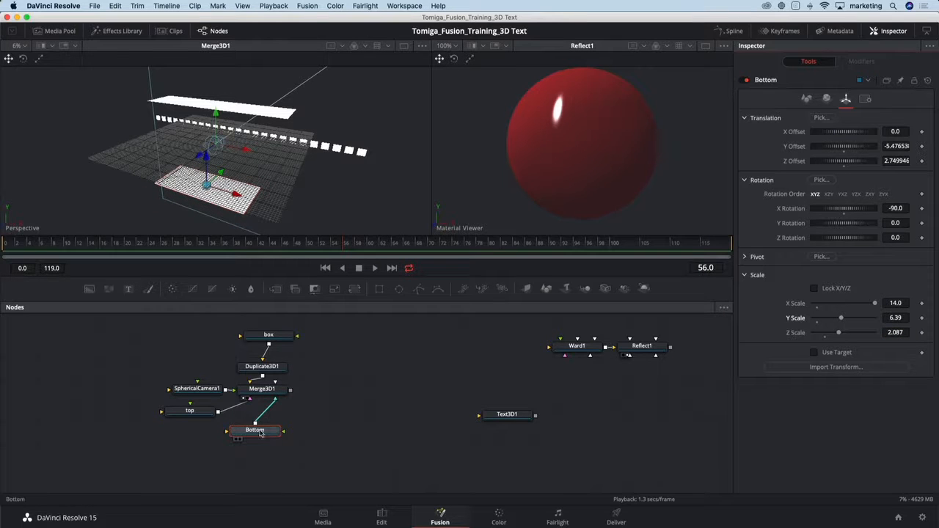
Place the Bottom node beneath the top node, then paste a copy of it and connect the copy to Merge3D1.
left_click_drag(259, 431, 183, 436)
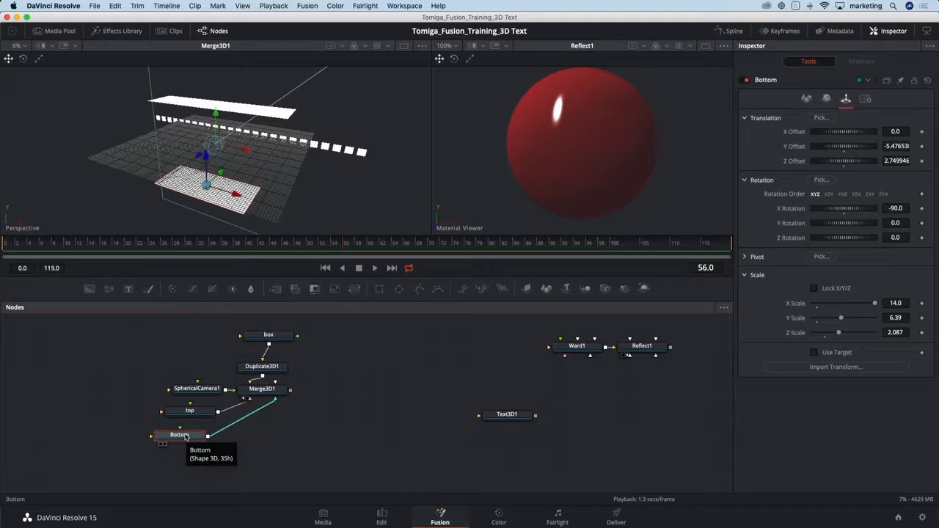
left_click(248, 445)
key("ctrl+v")
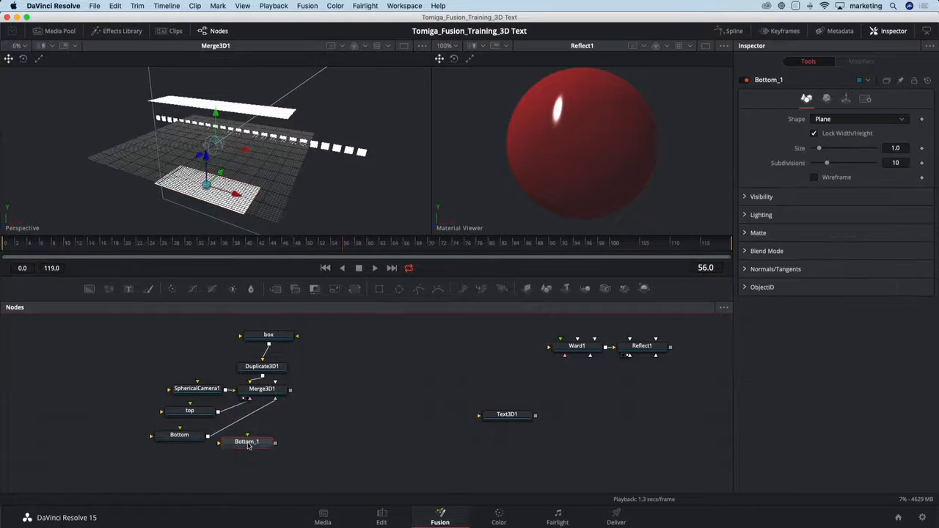
left_click_drag(275, 442, 268, 394)
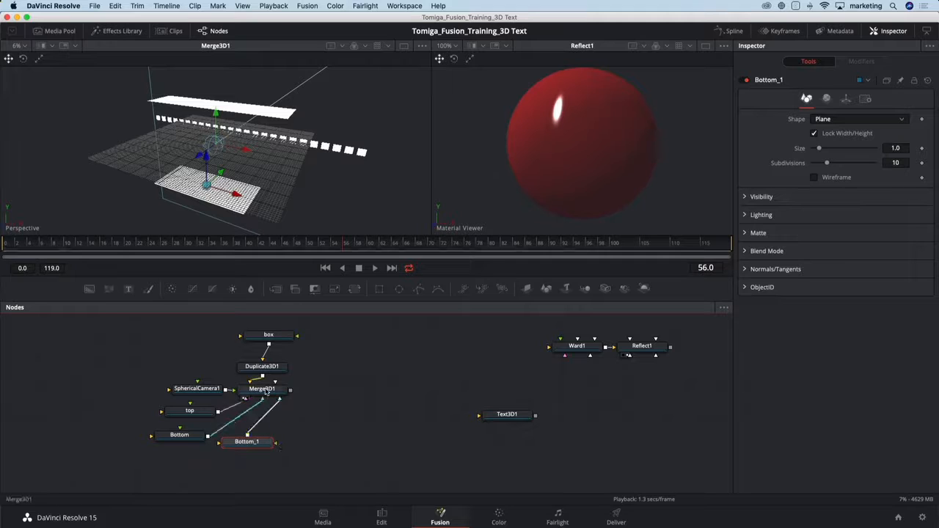
left_click_drag(256, 445, 265, 446)
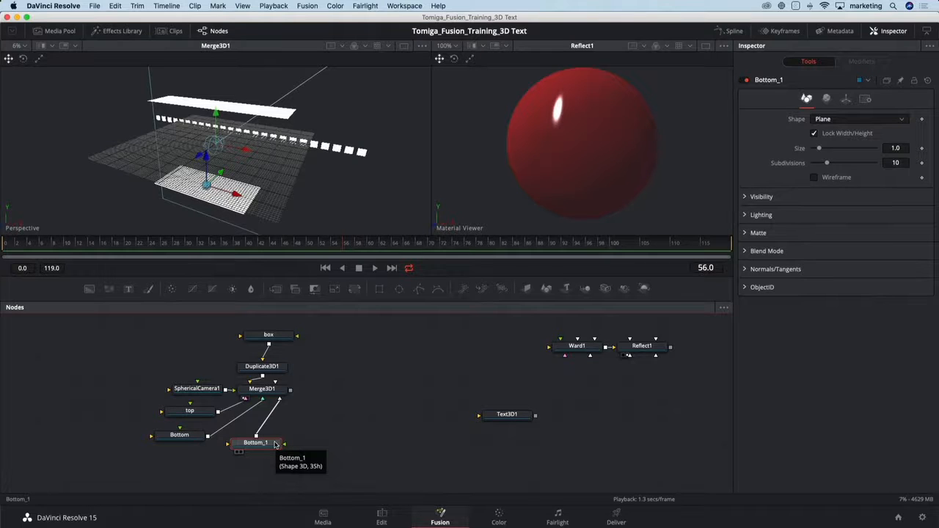
Rename the pasted plane node Side.
key("F2")
type("Side")
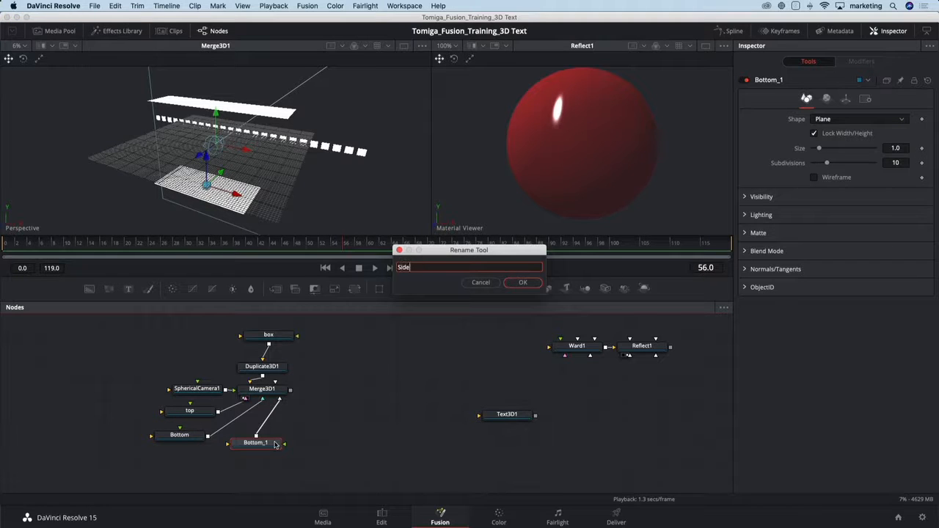
key("Return")
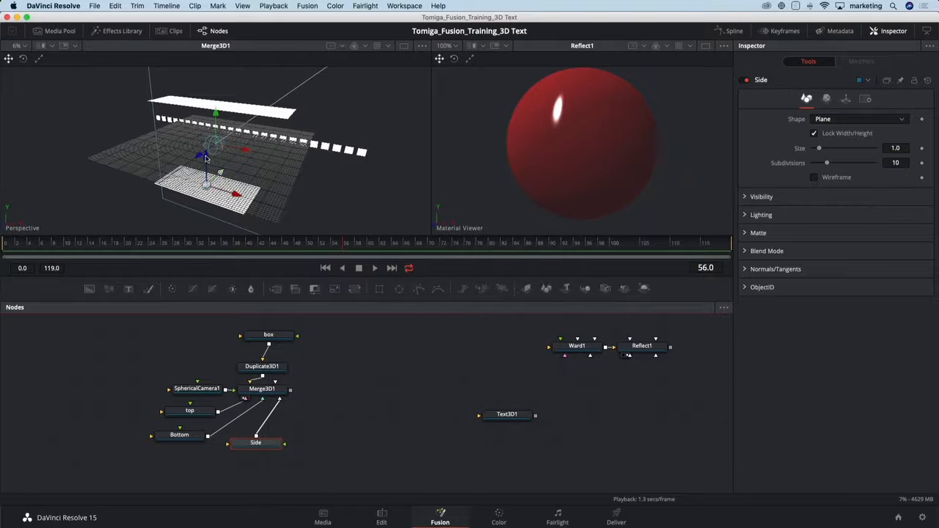
Stand the Side plane upright with an X rotation of 0 and move it to about Y offset 2.08, Z offset 7.63.
left_click_drag(206, 153, 204, 110)
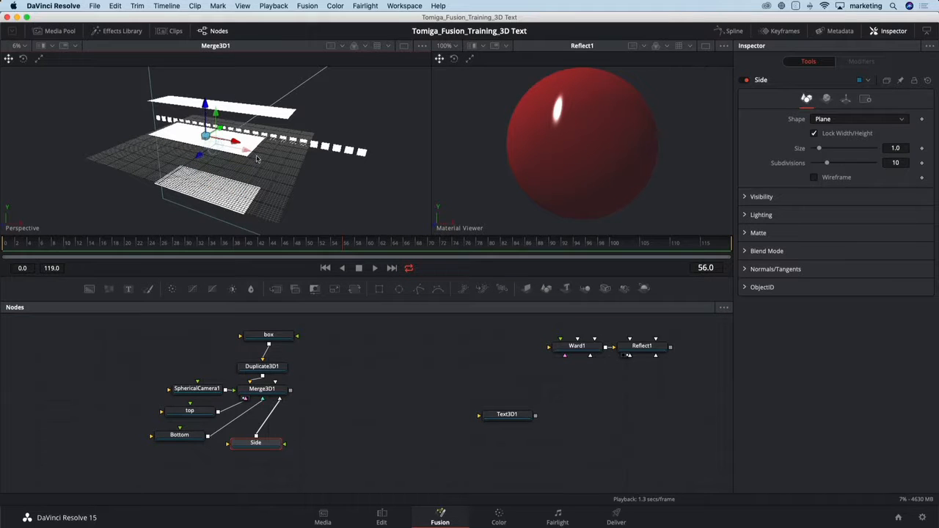
left_click(845, 98)
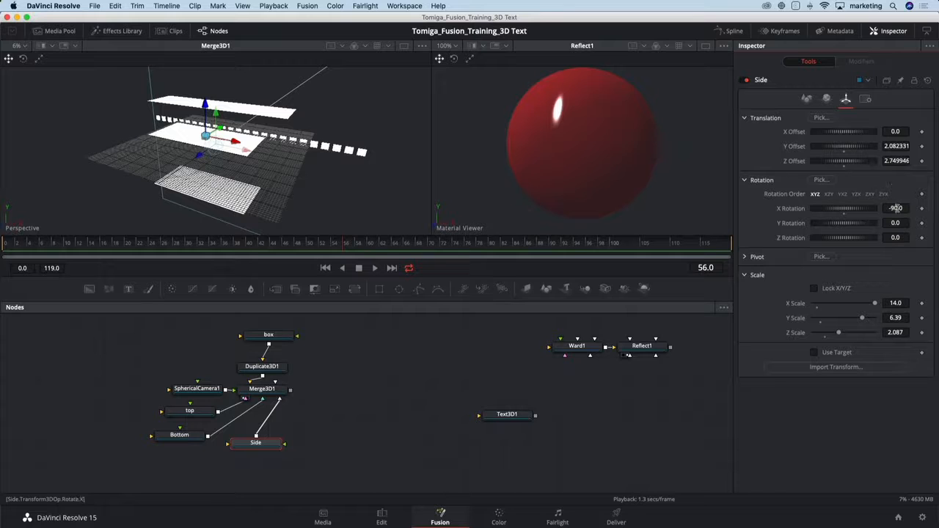
double_click(844, 209)
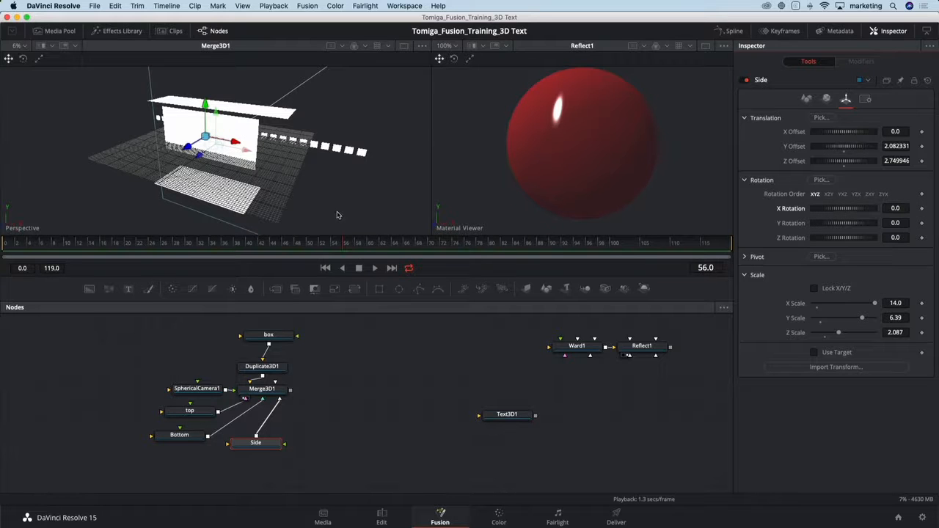
left_click_drag(301, 164, 212, 165)
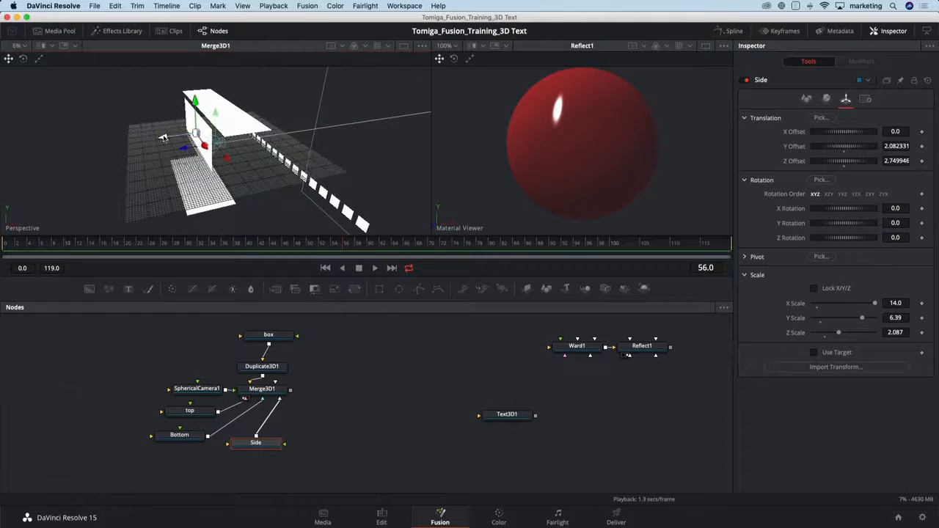
left_click_drag(162, 140, 127, 147)
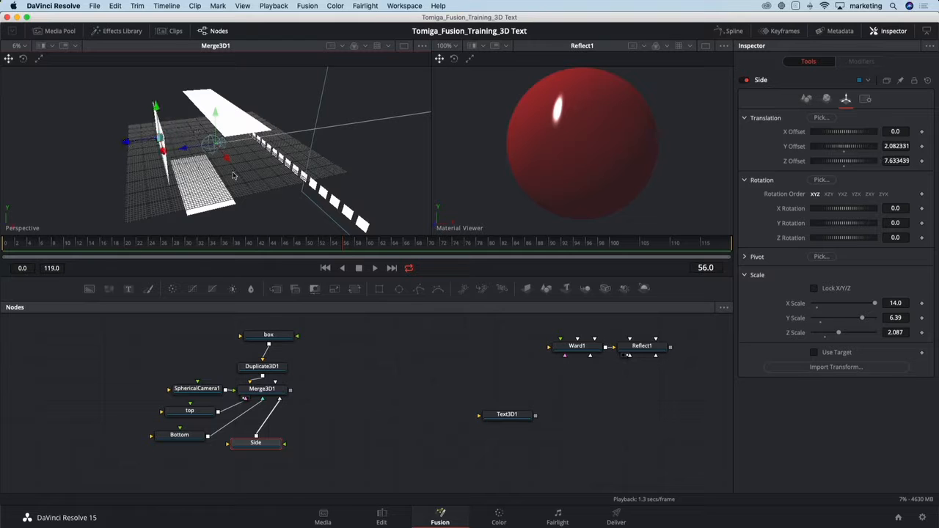
Darken the Side plane's diffuse color to a grey with a value of about 0.205.
left_click_drag(235, 175, 211, 153)
left_click(826, 100)
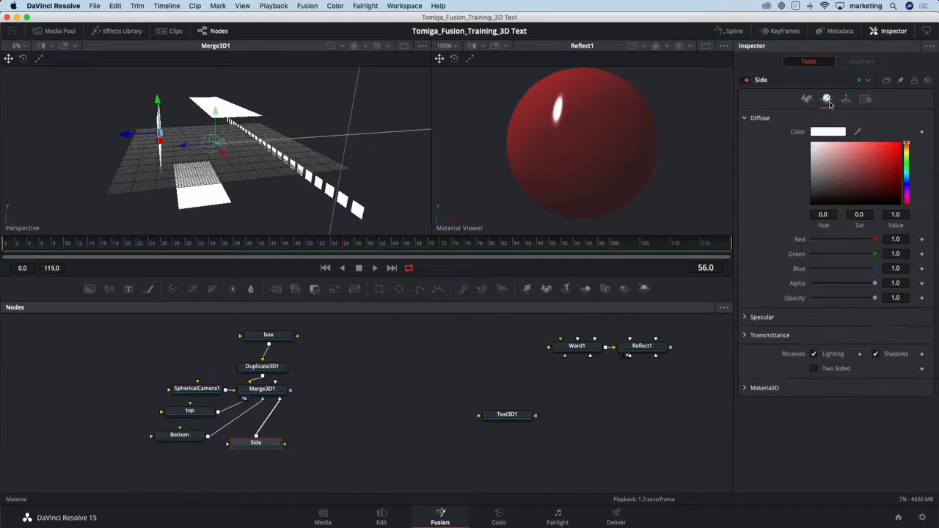
left_click_drag(817, 190, 810, 193)
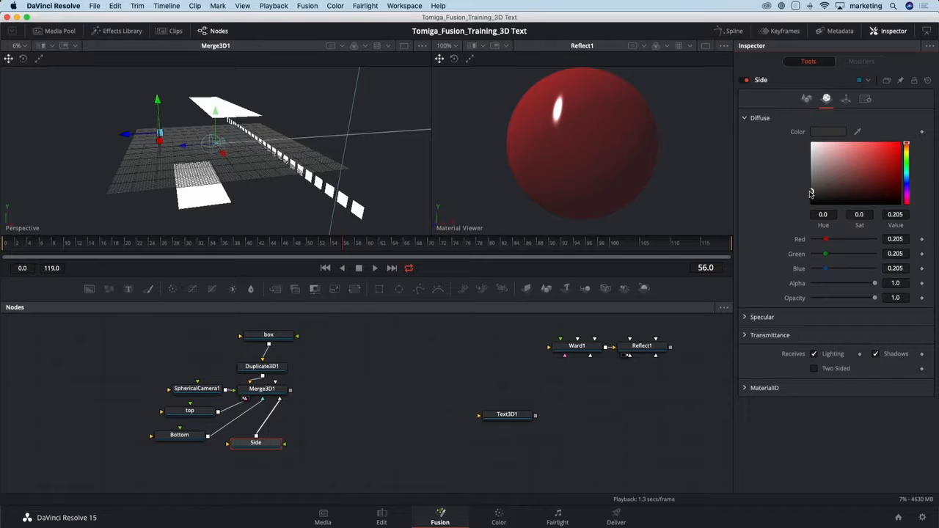
left_click_drag(255, 204, 222, 187)
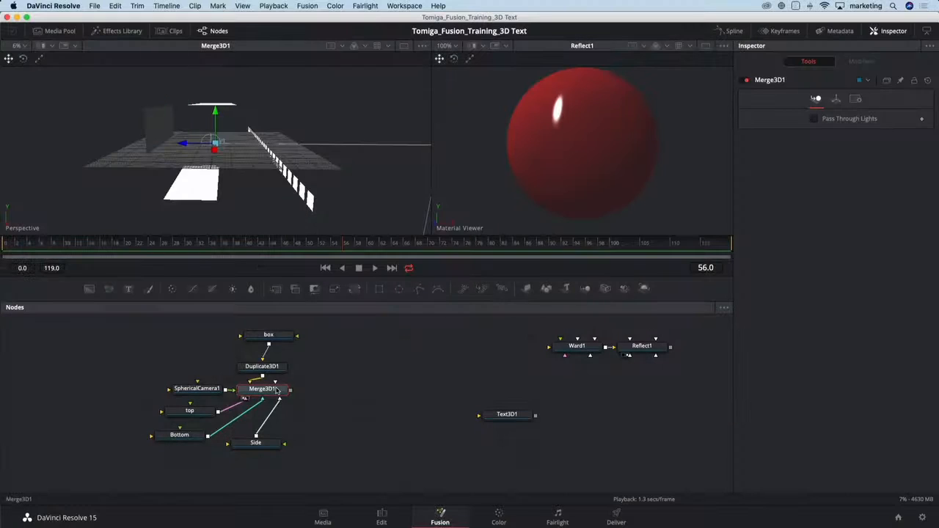
Add a Renderer 3D node after Merge3D1 and display its output in place of the 3D scene.
key("shift+space")
type("ren")
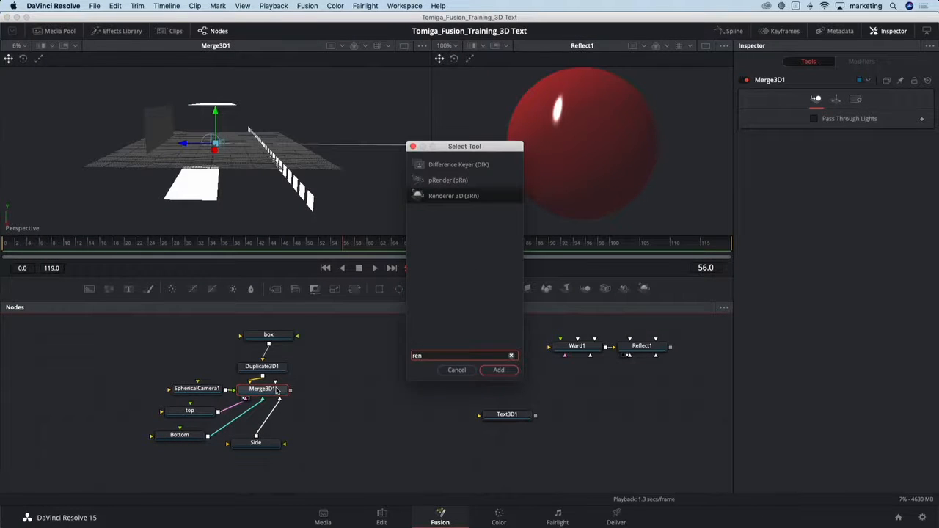
key("Return")
left_click_drag(342, 391, 357, 392)
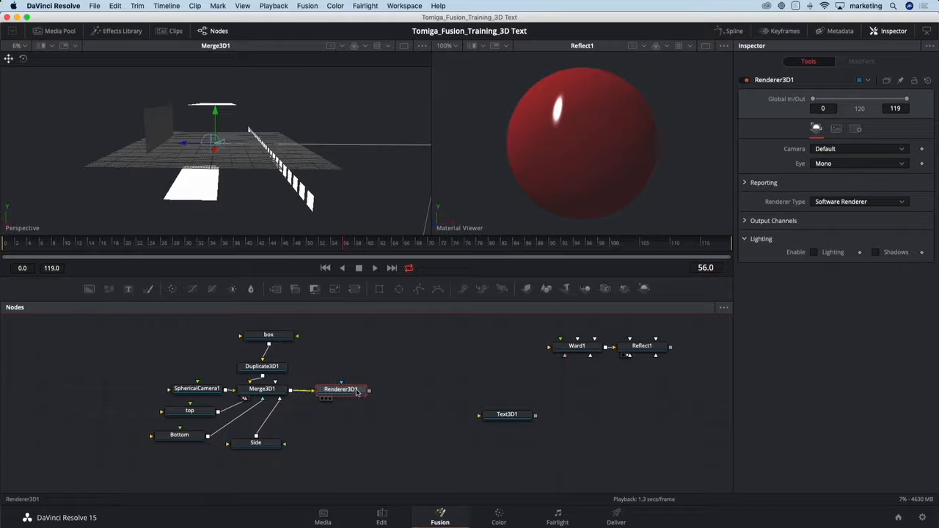
key("1")
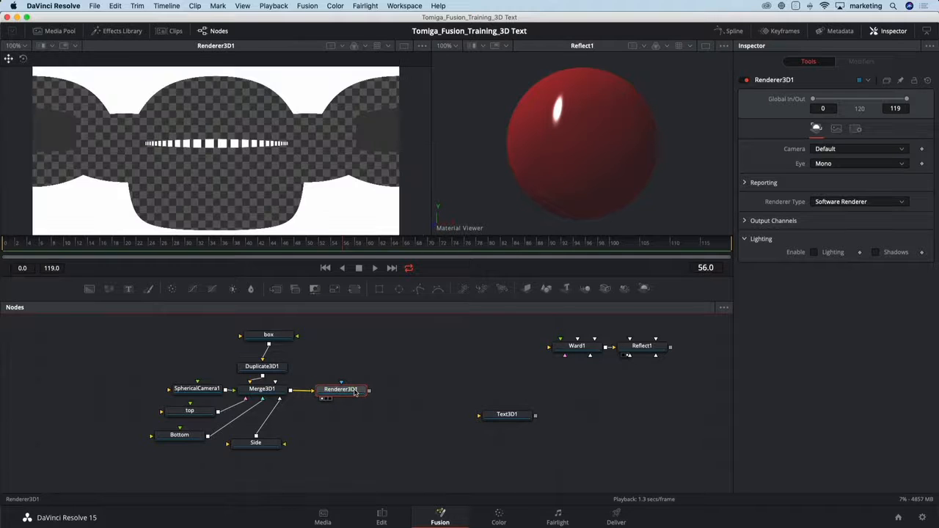
Hide the checker underlay behind the rendered panorama and fit the whole image in the viewer.
left_click(421, 46)
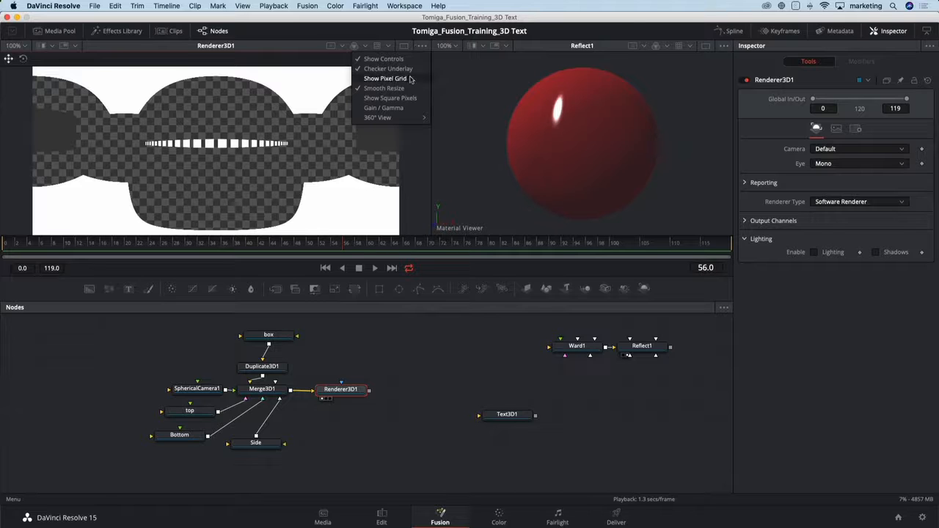
left_click(388, 68)
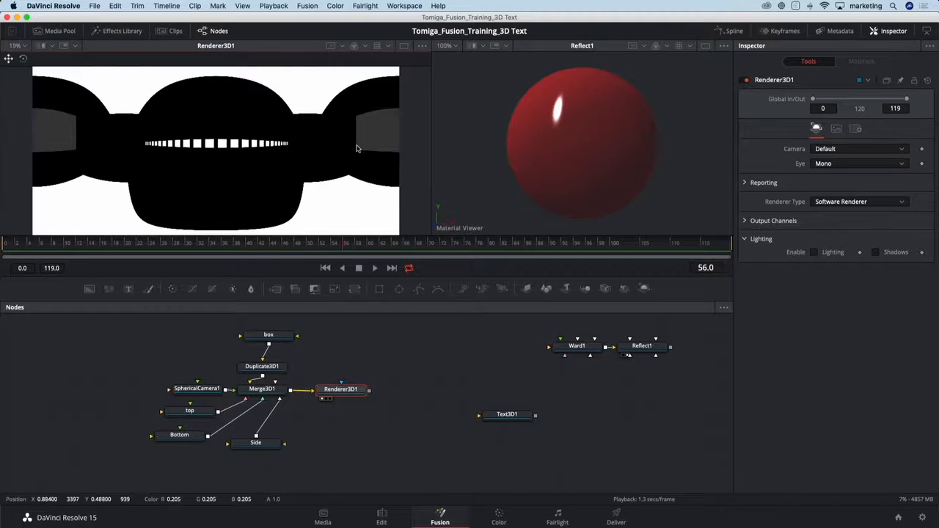
key("ctrl+f")
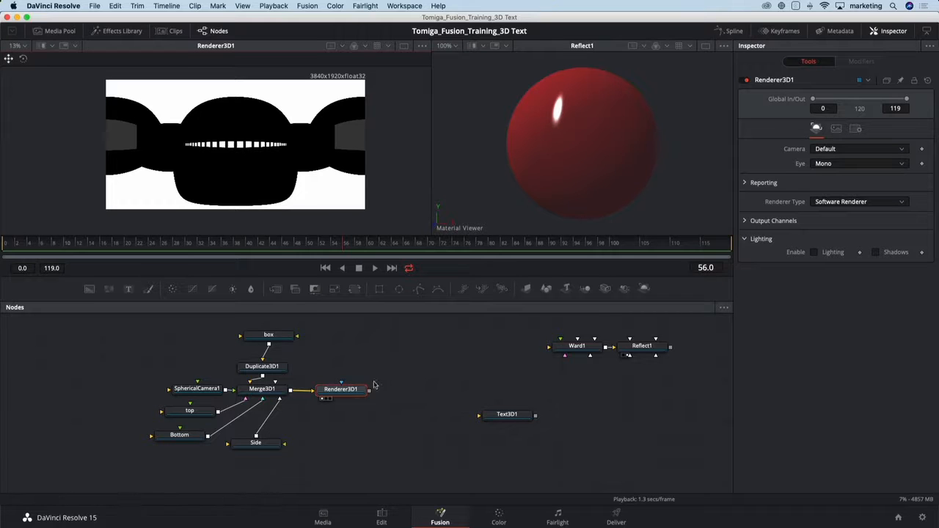
Add a Sphere Map node after Renderer3D1.
left_click_drag(363, 389, 367, 385)
key("shift+space")
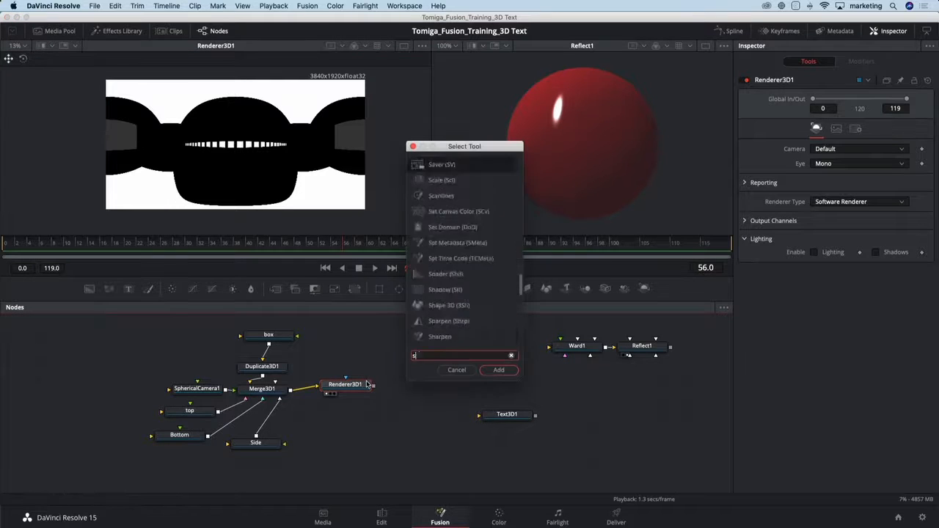
type("sph")
key("Return")
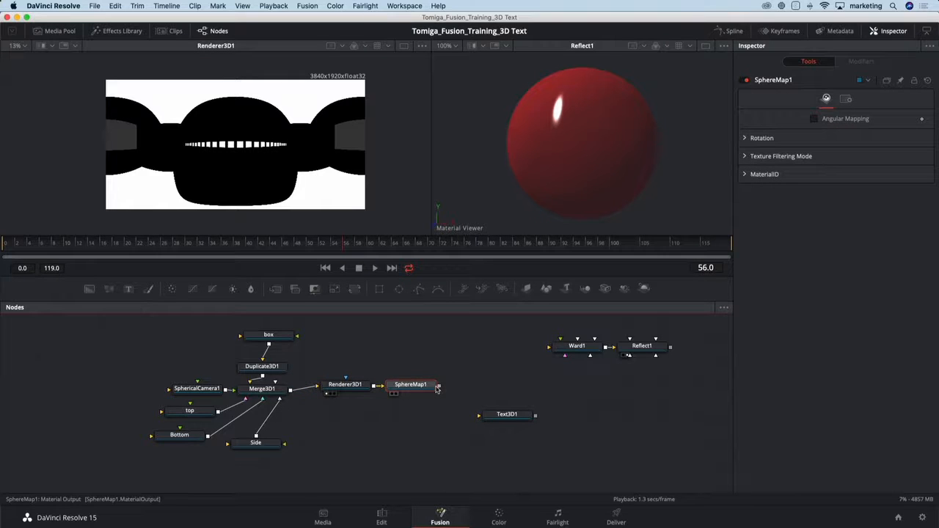
Connect the SphereMap1 output to Reflect1 as its Reflection Color Material.
left_click_drag(431, 386, 595, 387)
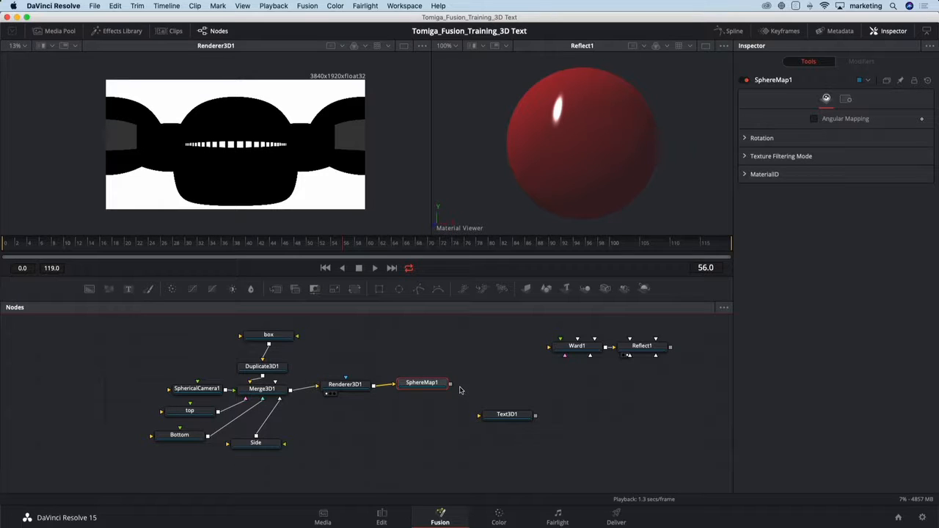
left_click_drag(450, 386, 499, 397)
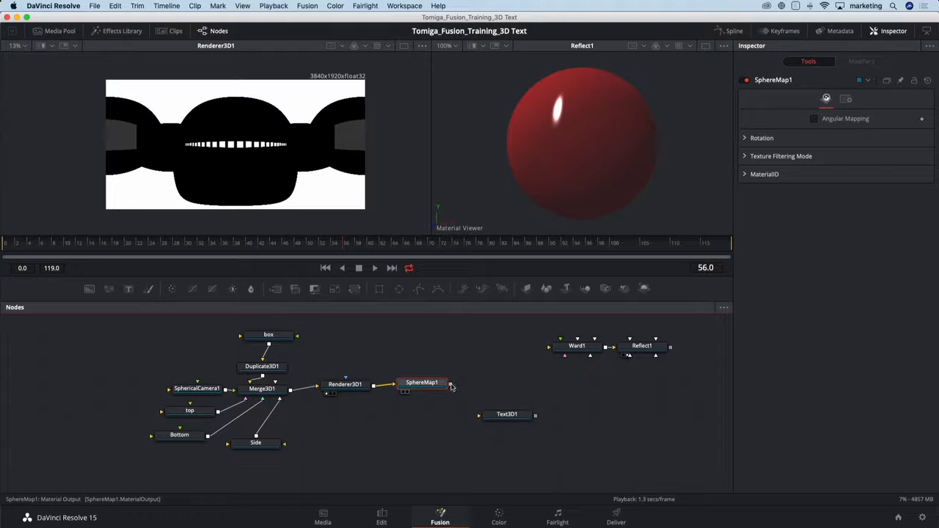
left_click_drag(452, 387, 676, 371)
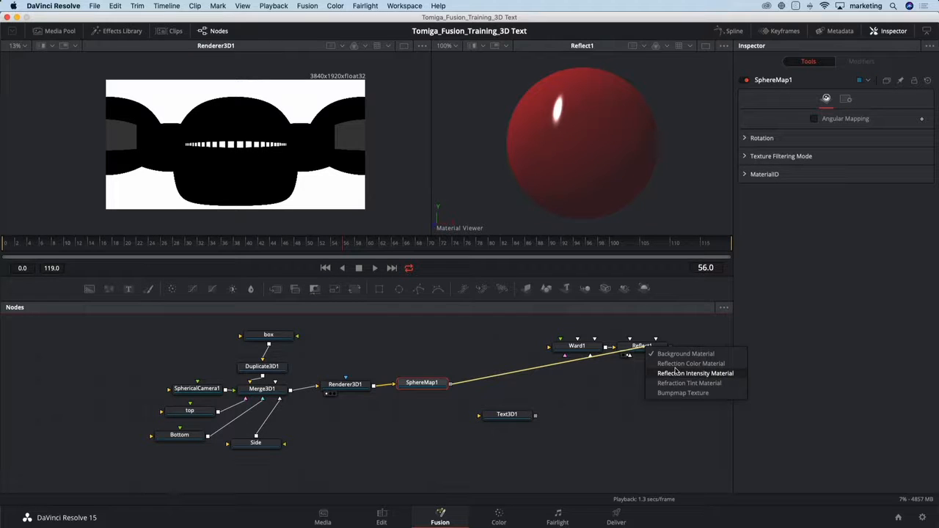
left_click_drag(675, 370, 676, 363)
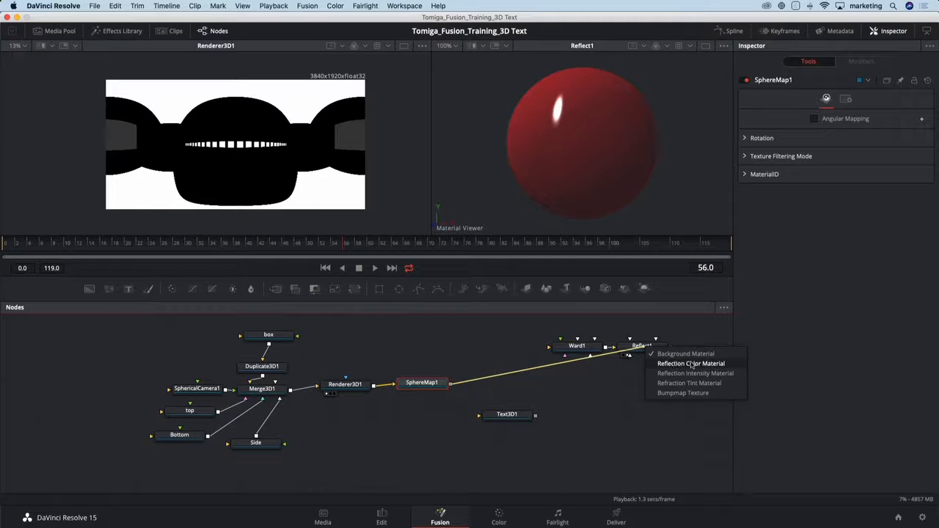
left_click_drag(690, 363, 691, 364)
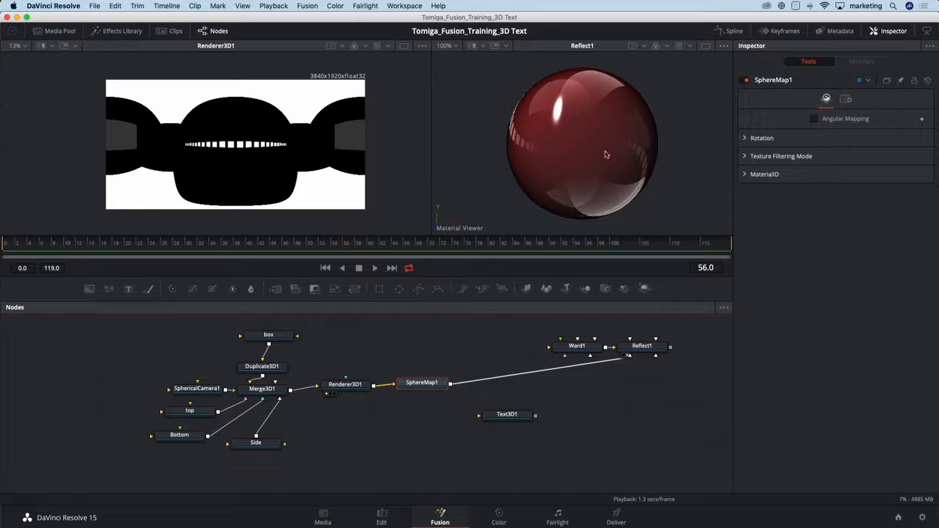
Check the reflections around the material preview sphere and enable Angular Mapping on SphereMap1.
left_click_drag(593, 151, 623, 154)
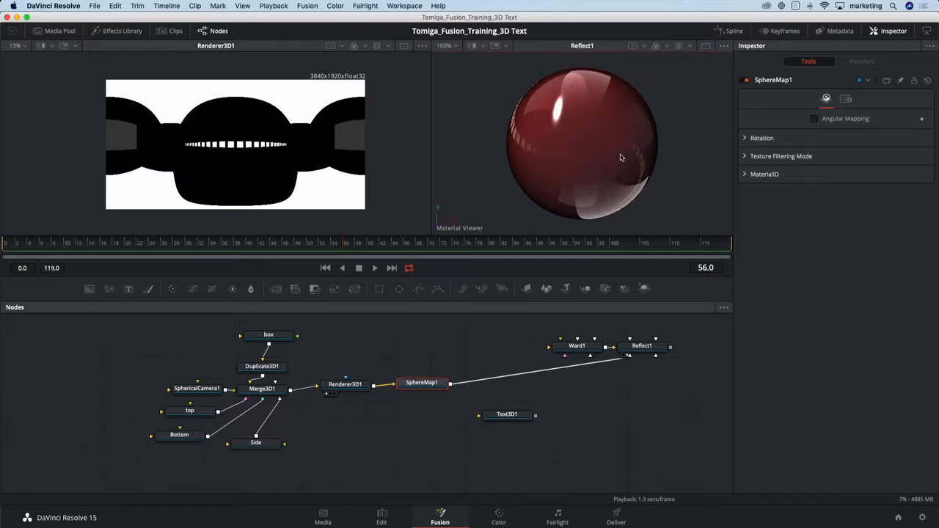
left_click(426, 386)
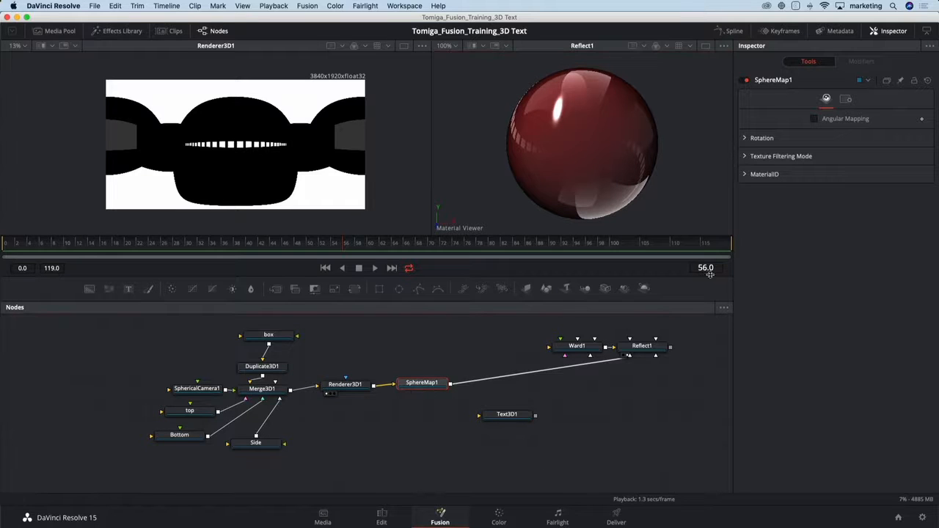
left_click(813, 119)
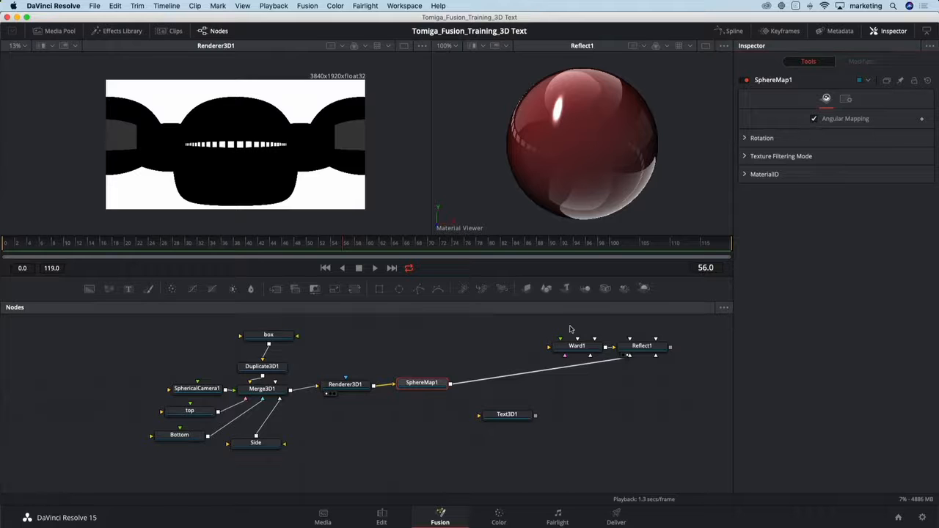
Move Ward1 and Reflect1 closer to SphereMap1, align Text3D1 below Reflect1, and try to connect Reflect1 to the text node.
left_click_drag(564, 326, 559, 350)
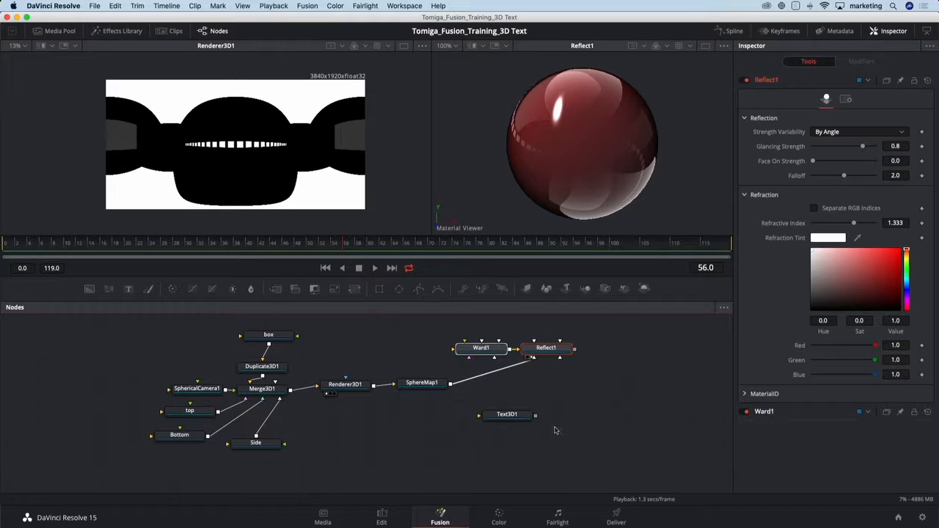
left_click_drag(516, 419, 557, 416)
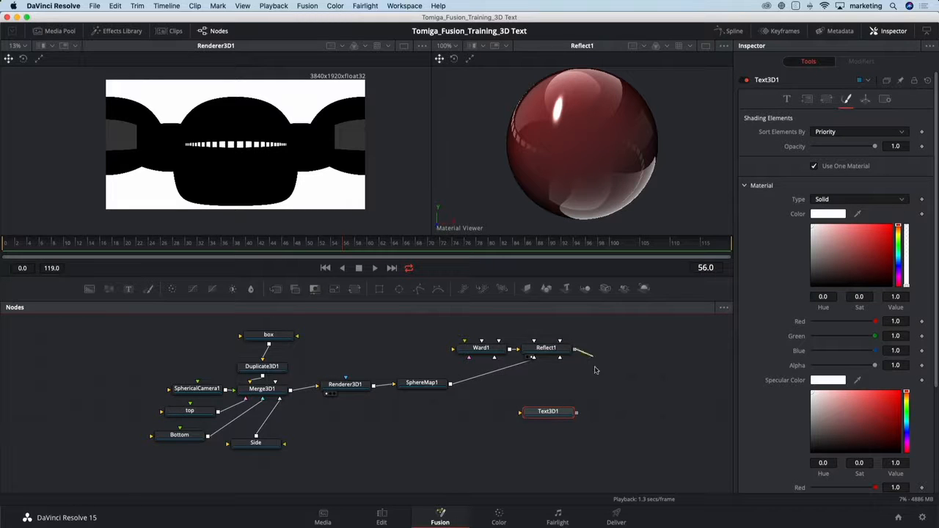
left_click_drag(576, 353, 564, 408)
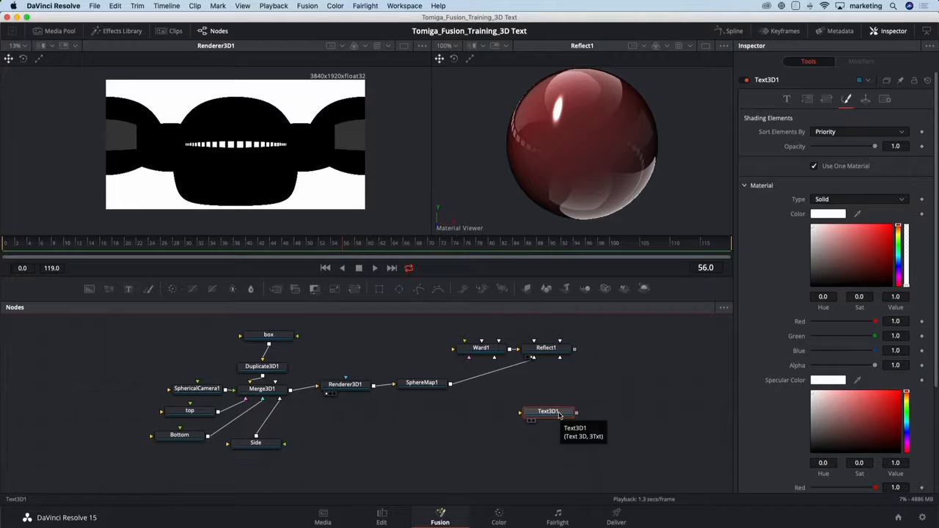
Display Text3D1 in place of the rendered panorama and frame the FUSION text from the front.
key("1")
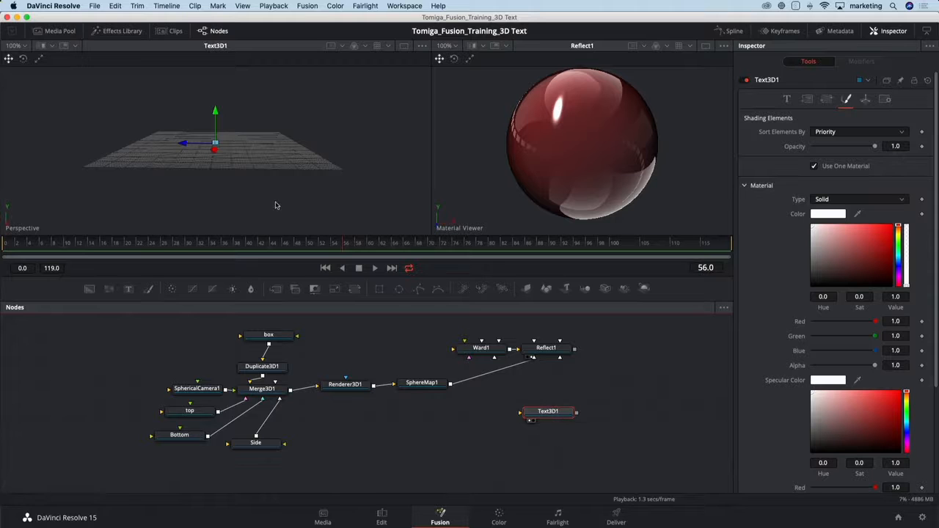
scroll(221, 154, "up", 3)
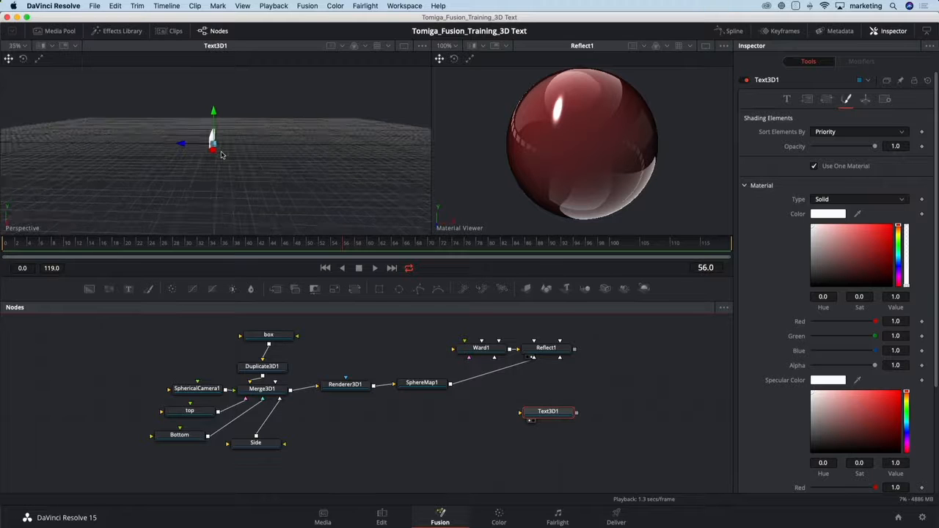
scroll(221, 155, "up", 3)
left_click_drag(213, 172, 363, 156)
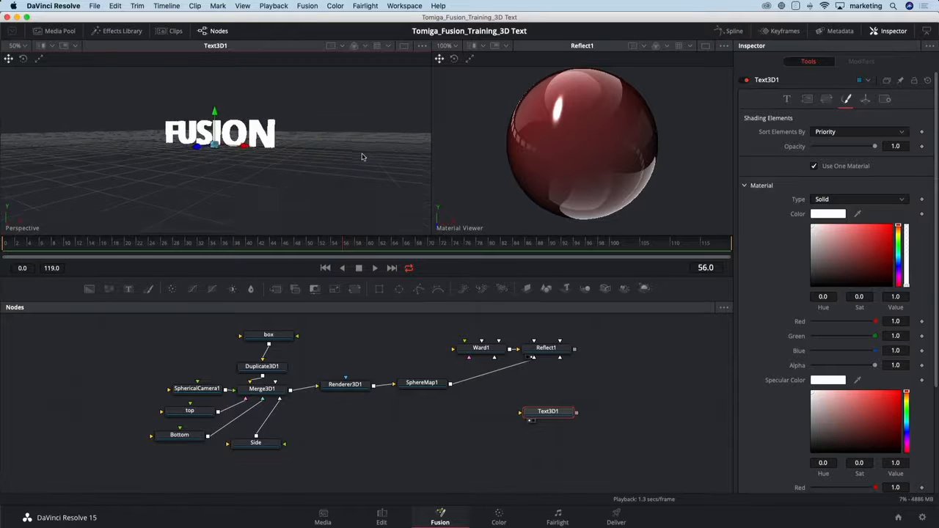
scroll(257, 173, "up", 2)
scroll(235, 147, "up", 2)
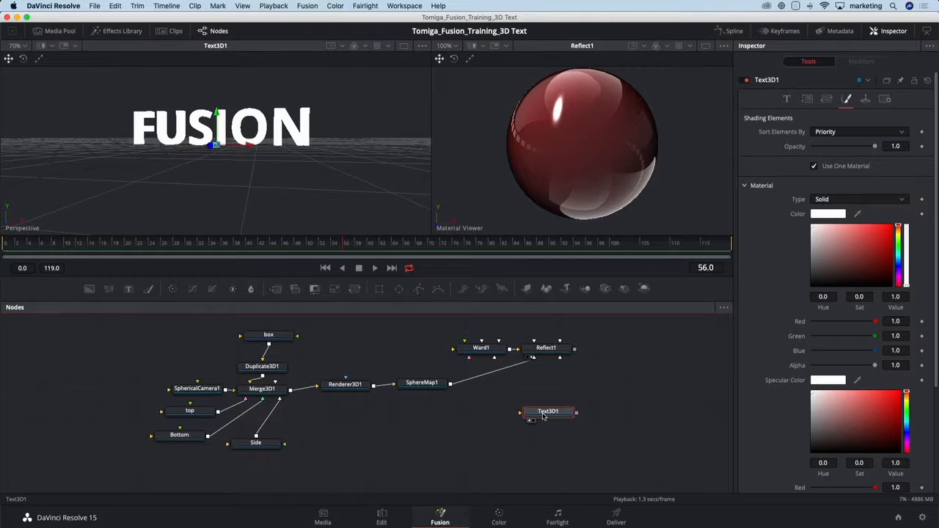
Add a Replace Material 3D node after Text3D1.
key("shift+space")
type("repl")
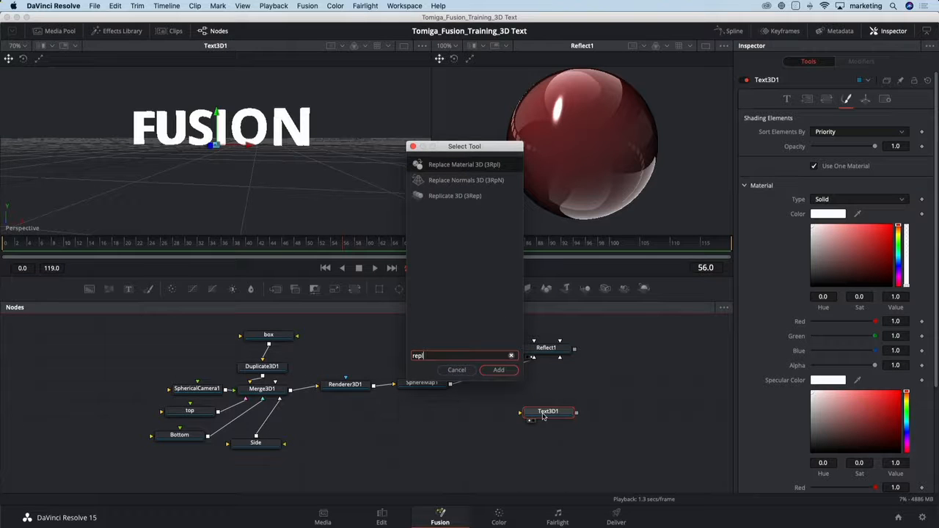
key("Return")
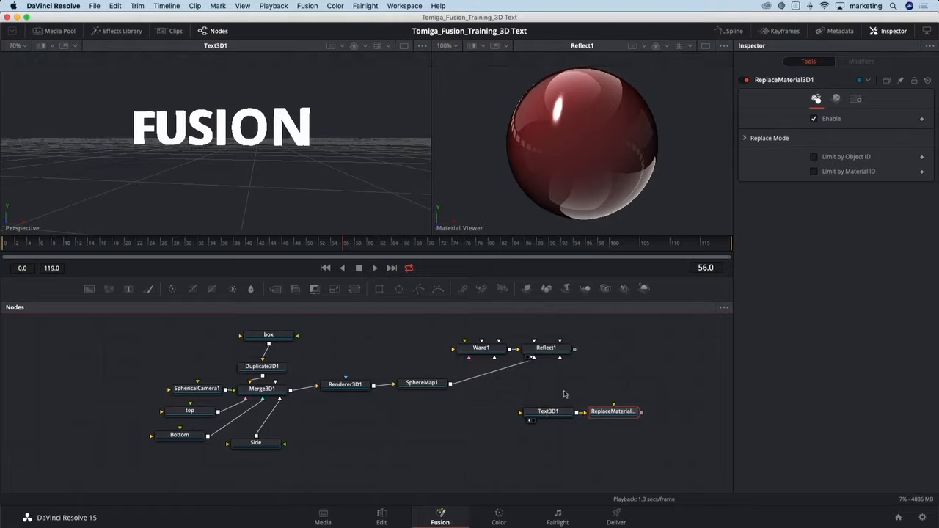
Connect Reflect1 to the material input of ReplaceMaterial3D1 and display the resulting text in place of Text3D1.
left_click_drag(564, 386, 367, 399)
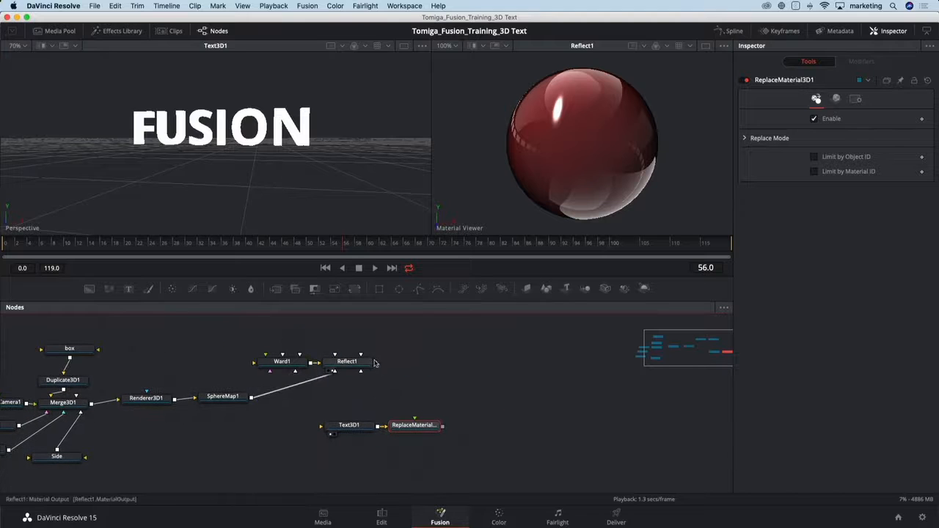
left_click_drag(376, 362, 414, 427)
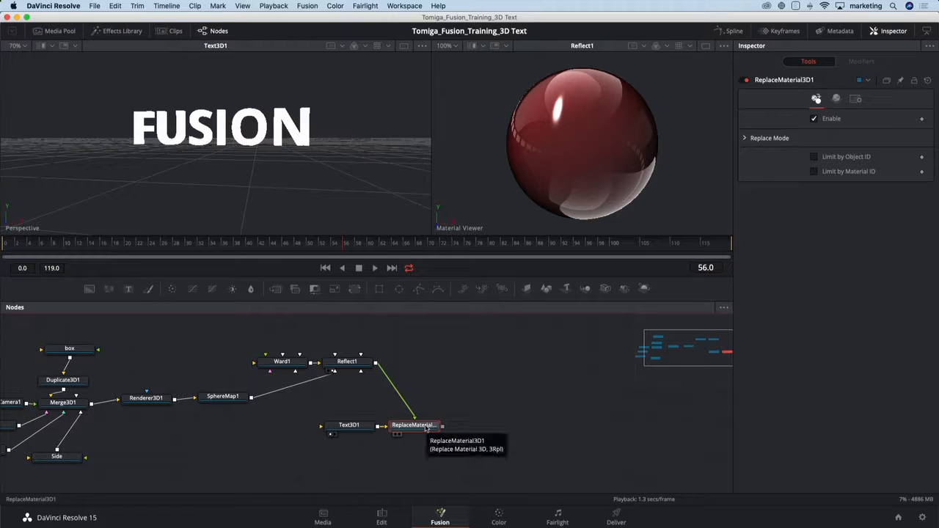
key("1")
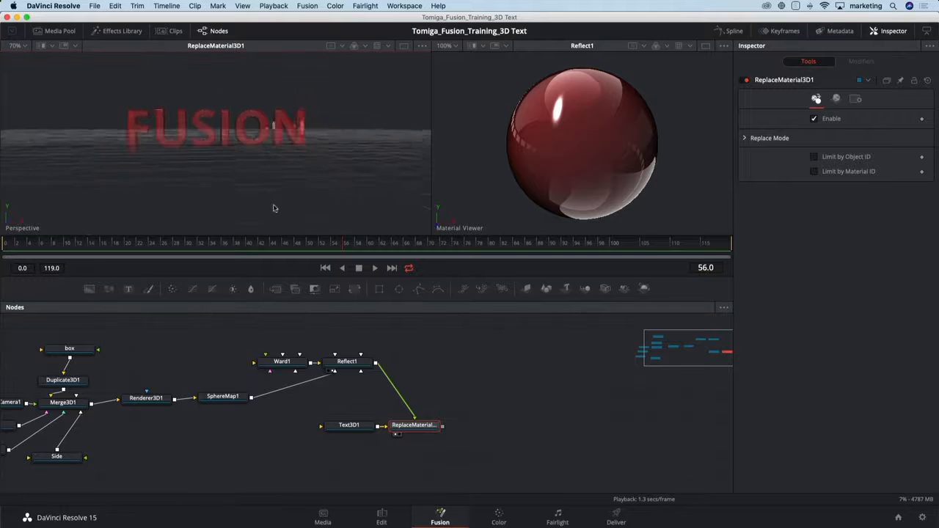
left_click_drag(238, 197, 257, 203)
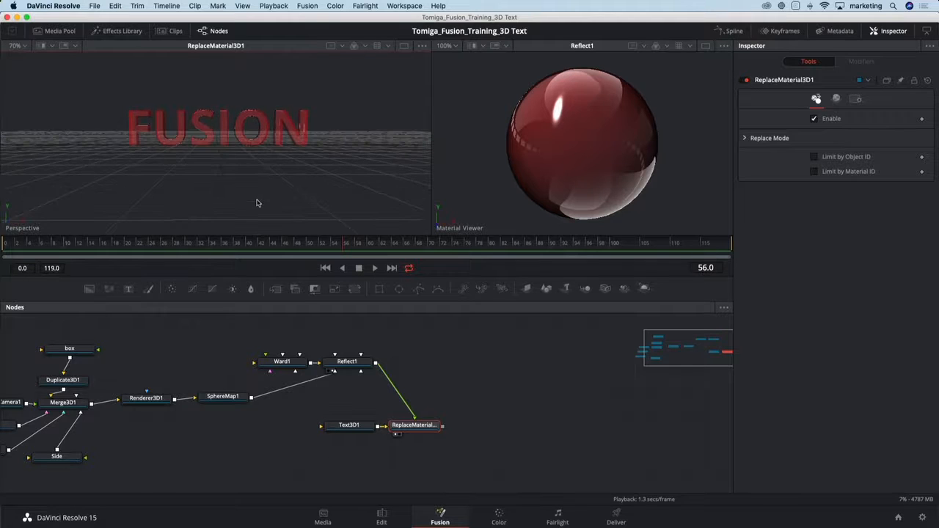
Tidy the node graph by stacking Ward1 over Reflect1 above ReplaceMaterial3D1 and spacing Text3D1 away from it.
left_click(232, 400)
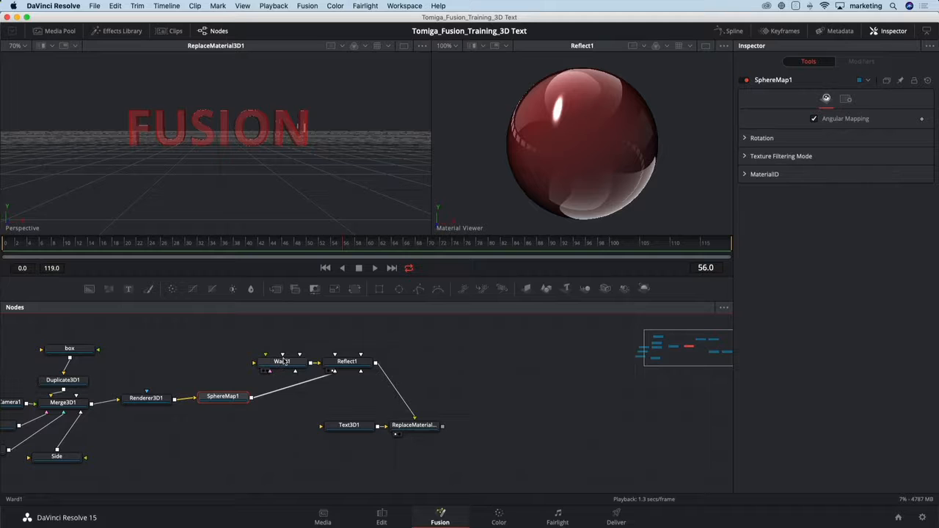
left_click_drag(283, 361, 347, 339)
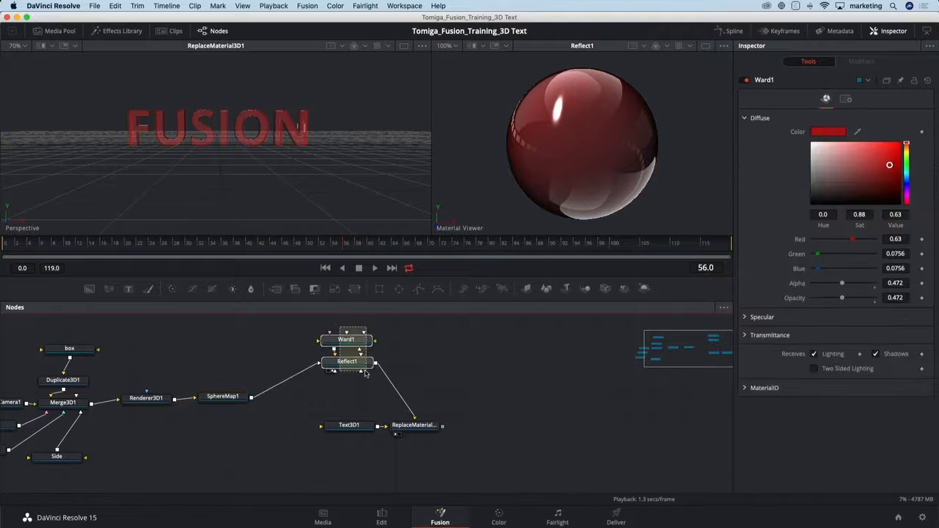
left_click_drag(365, 373, 421, 364)
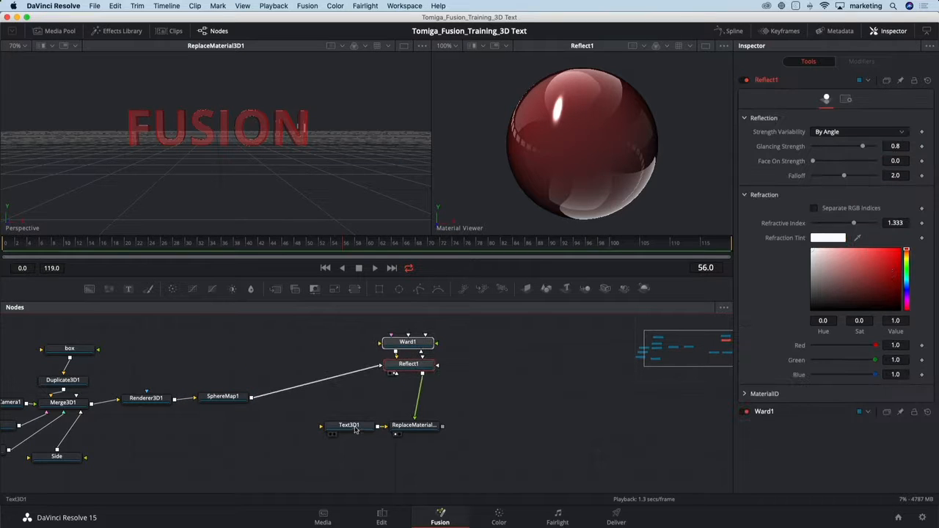
left_click_drag(355, 429, 333, 430)
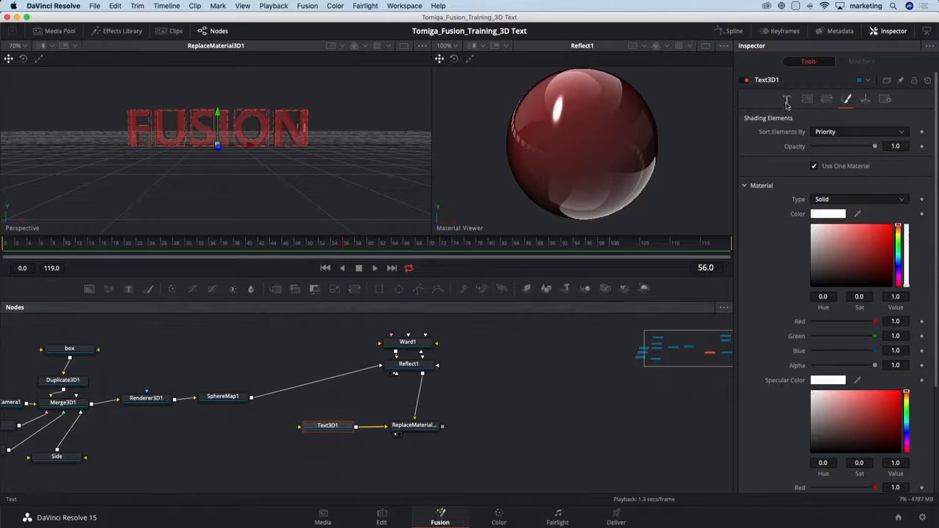
Add a Follower modifier to the Styled Text of Text3D1 and open the modifier's settings.
left_click(785, 101)
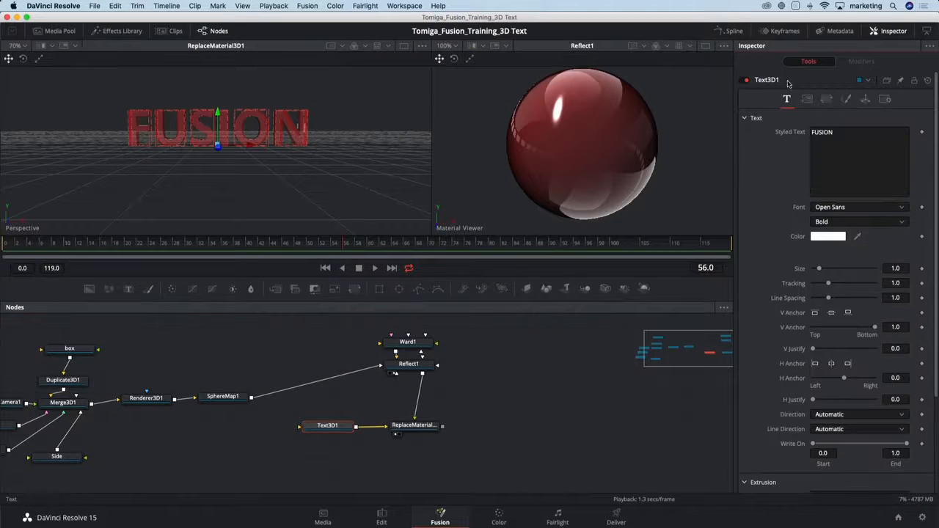
right_click(834, 139)
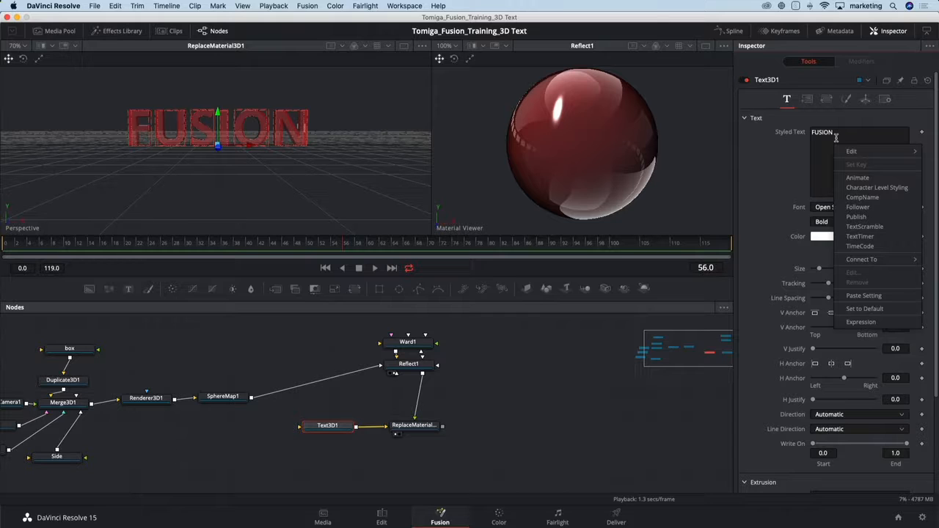
left_click(857, 207)
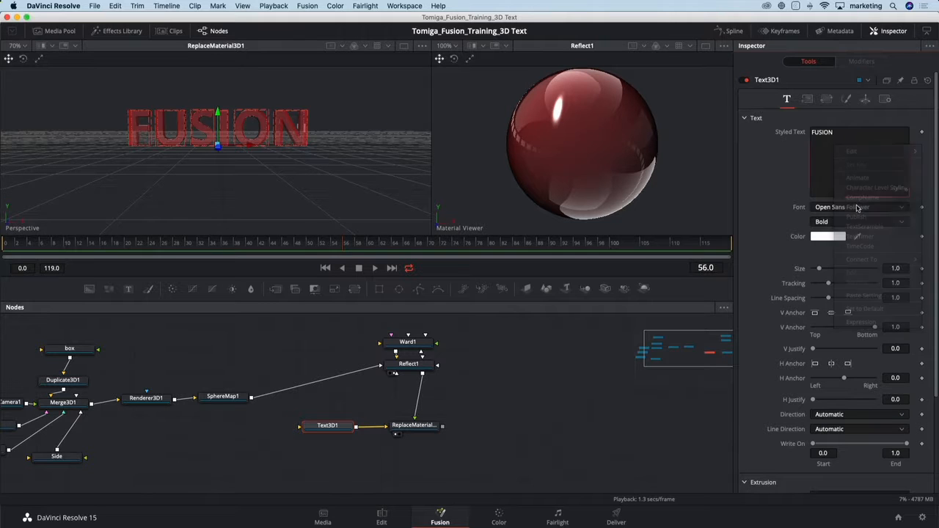
left_click(866, 64)
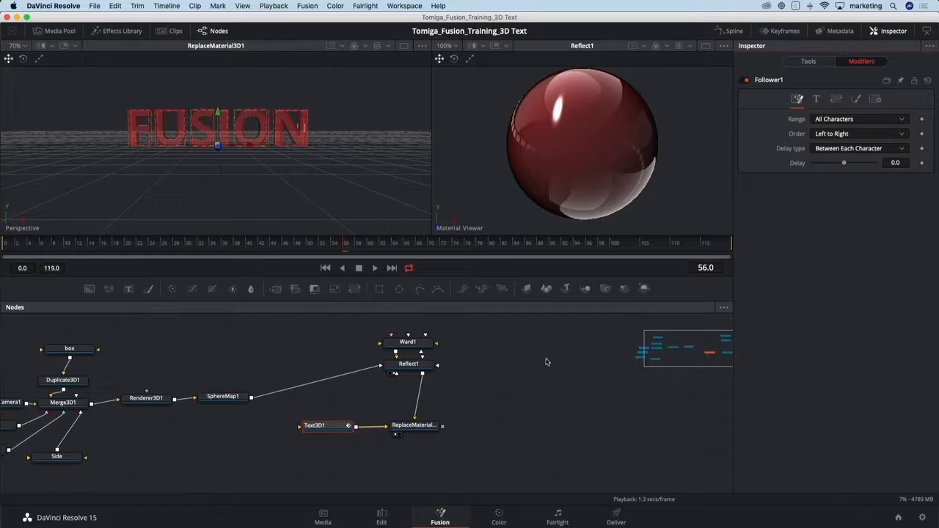
left_click_drag(335, 431, 335, 430)
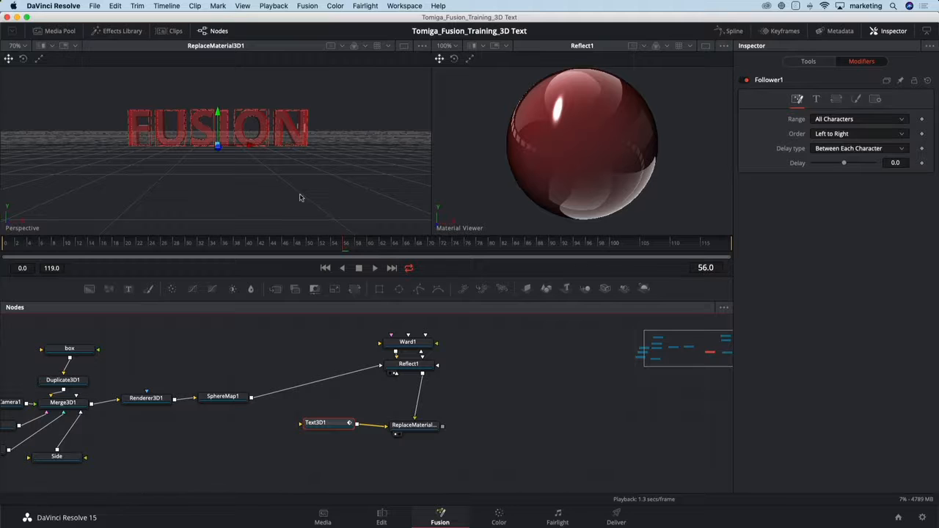
Set keyframes at frame 38 for the Follower's shading Offset Z and Y rotation, both at 0.0.
left_click_drag(276, 175, 204, 208)
scroll(226, 187, "down", 2)
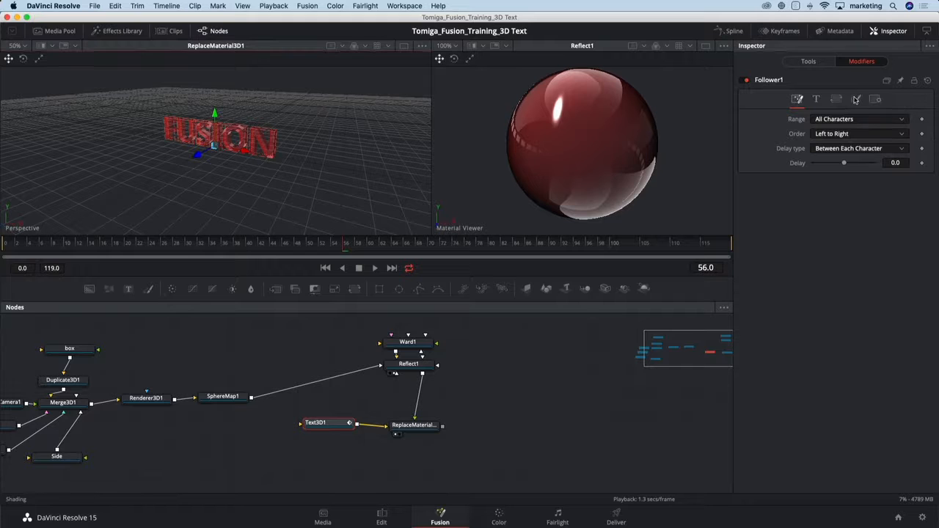
left_click(855, 100)
left_click(745, 181)
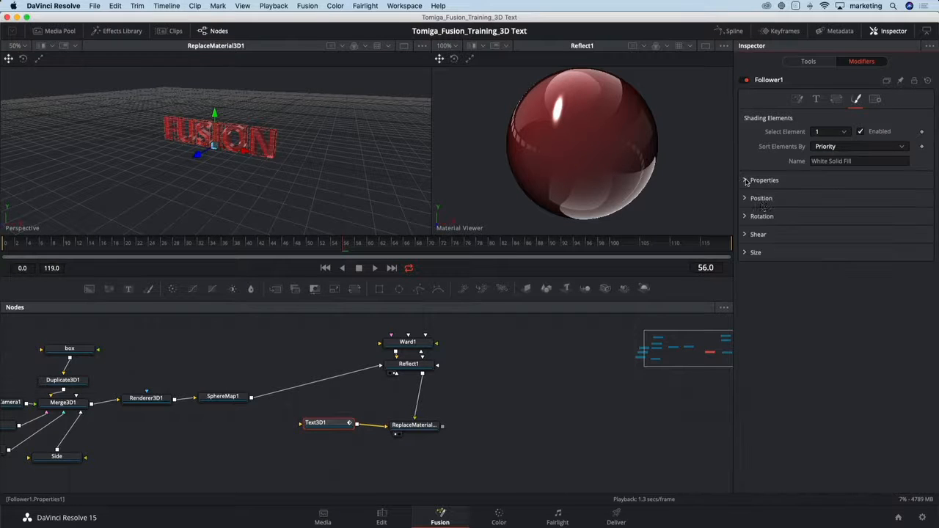
left_click(745, 199)
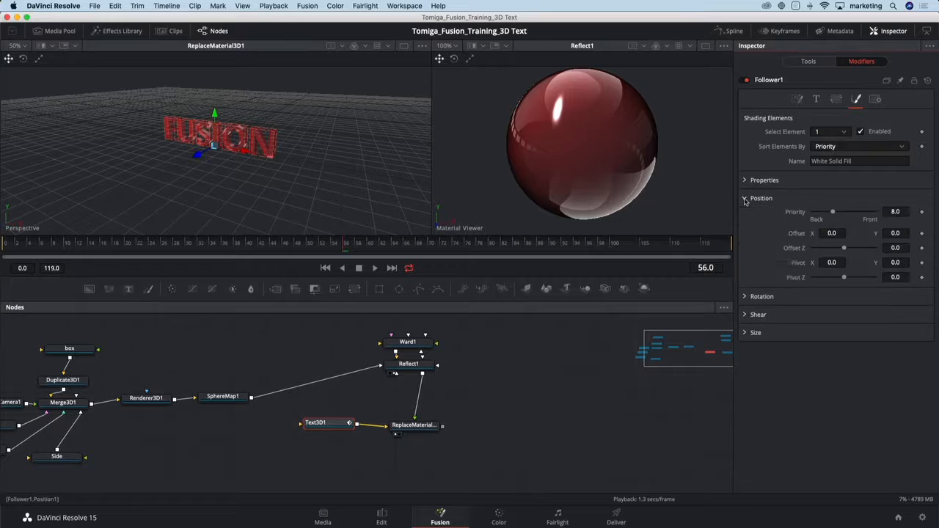
left_click(745, 296)
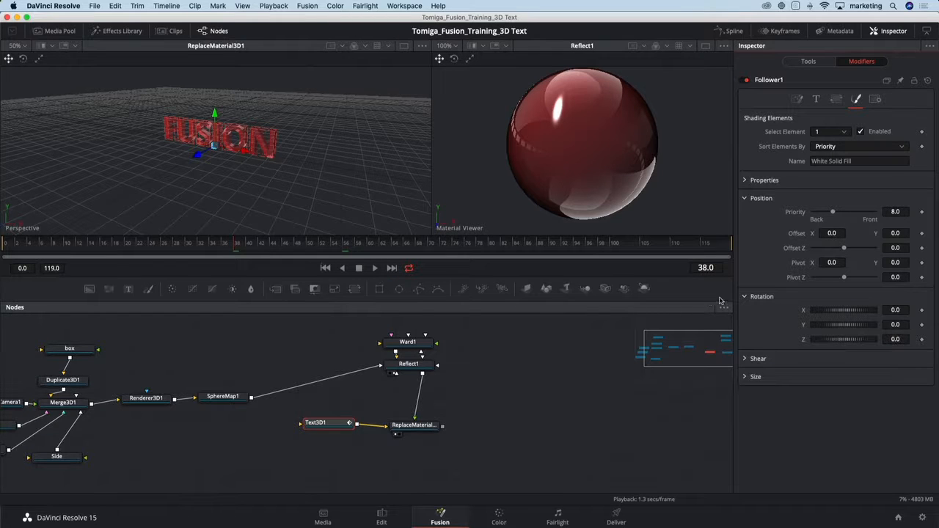
left_click(922, 249)
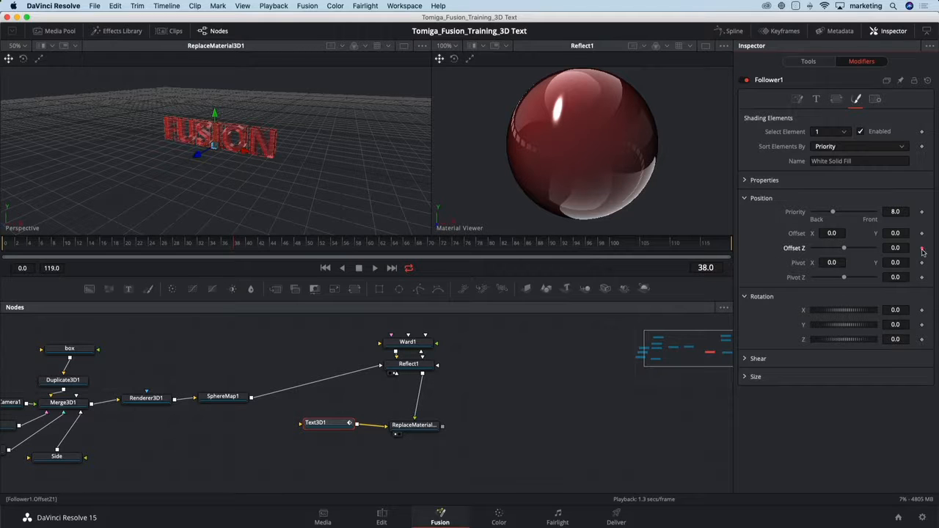
left_click(922, 325)
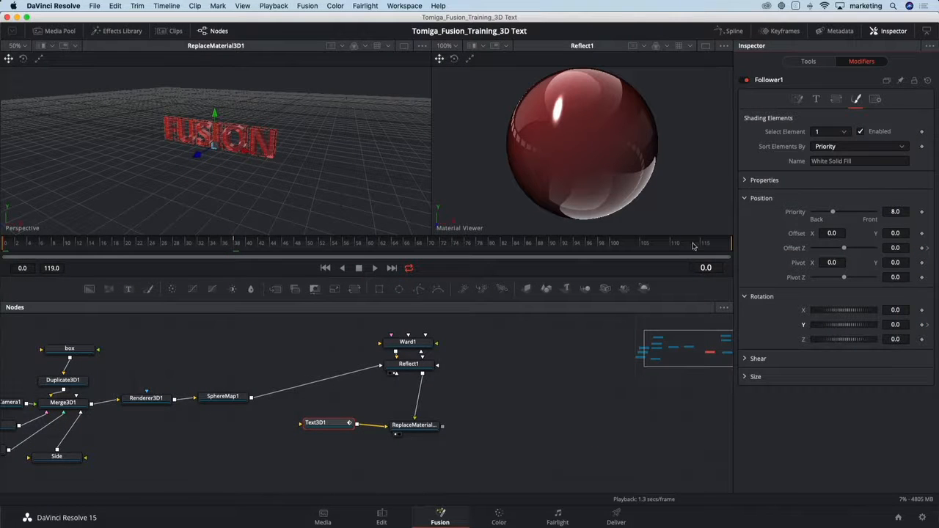
At frame 0, set the Follower's shading Offset Z to 1.0 and its Y rotation to 90.0.
left_click_drag(844, 250, 875, 250)
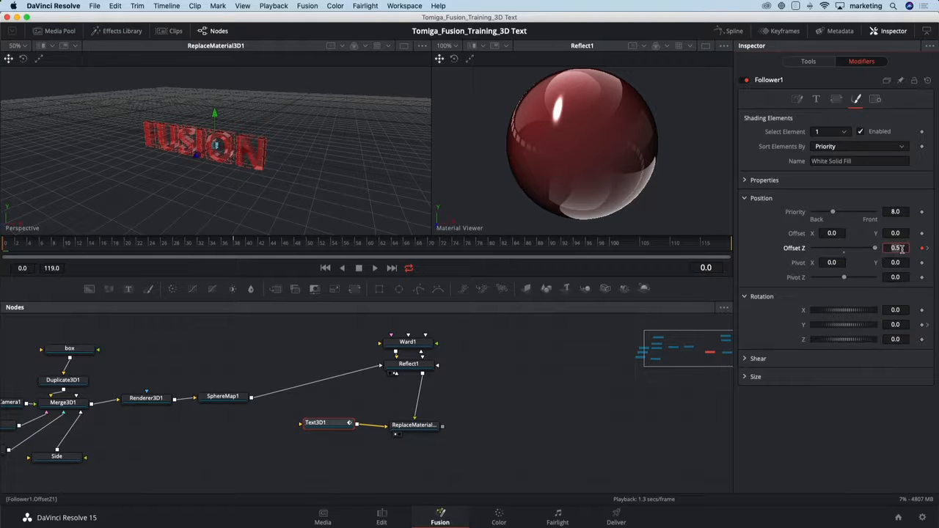
type("1")
key("Tab")
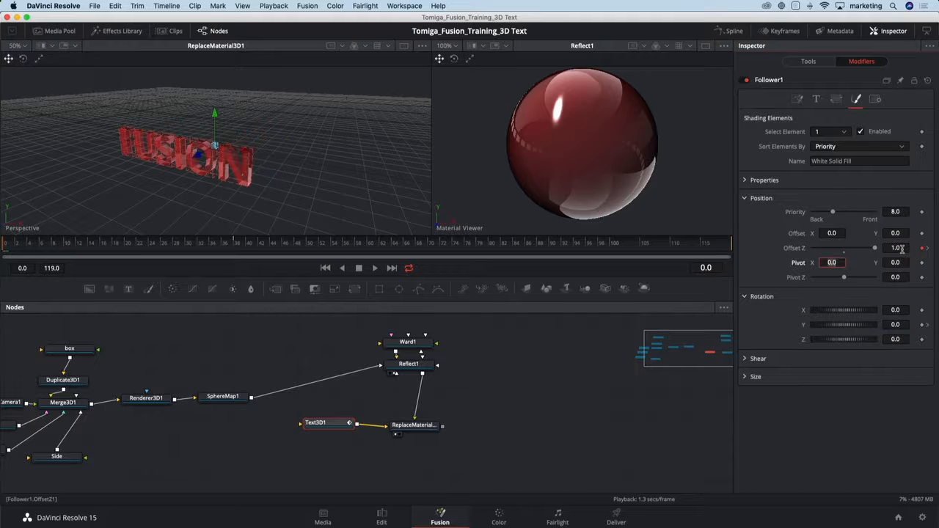
left_click(906, 326)
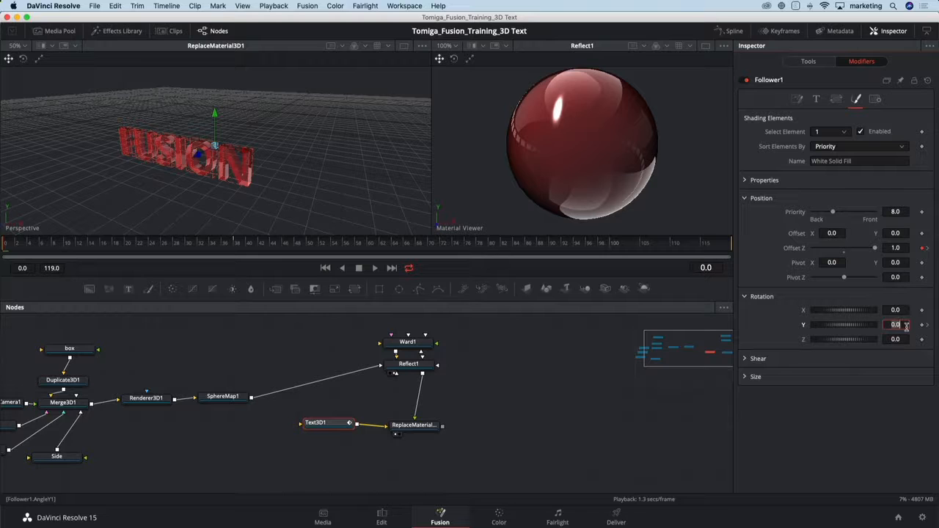
key("Tab")
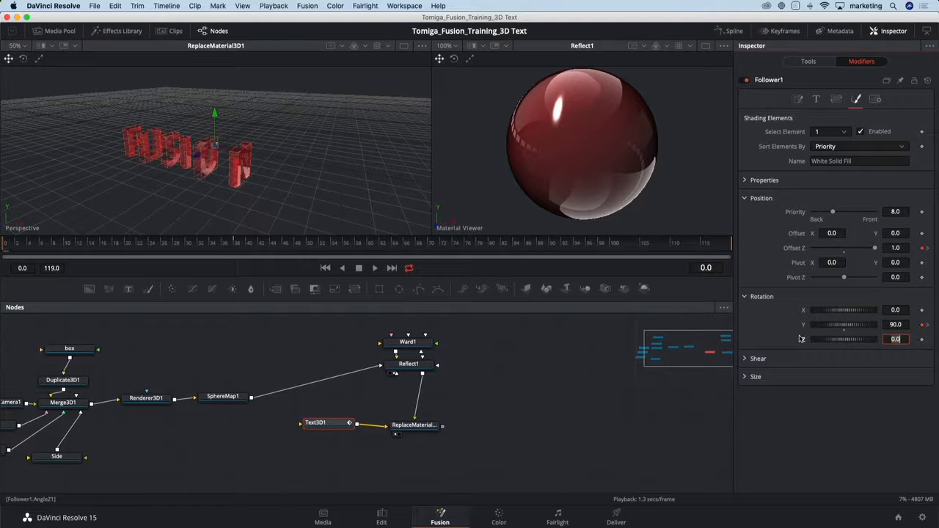
key("BackSpace")
key("Return")
Limit the render range to frames 0 through 57 and play back the letter animation.
key("space")
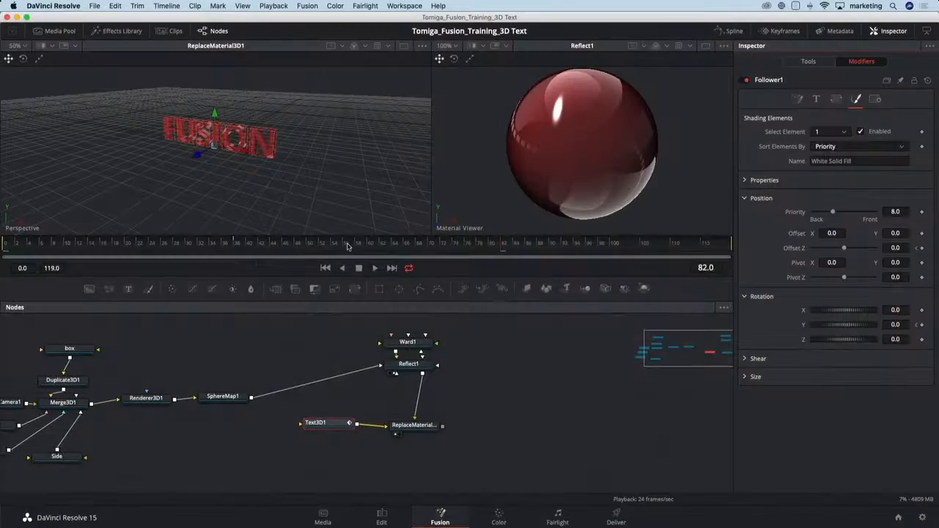
left_click_drag(352, 247, 2, 249)
key("space")
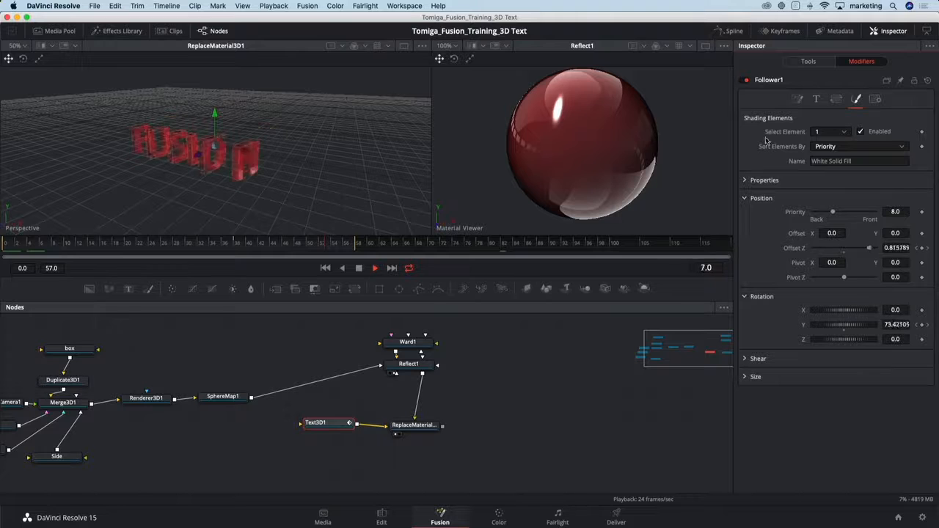
Set the Follower's Delay between each character to 4.0 in its timing settings.
left_click(798, 100)
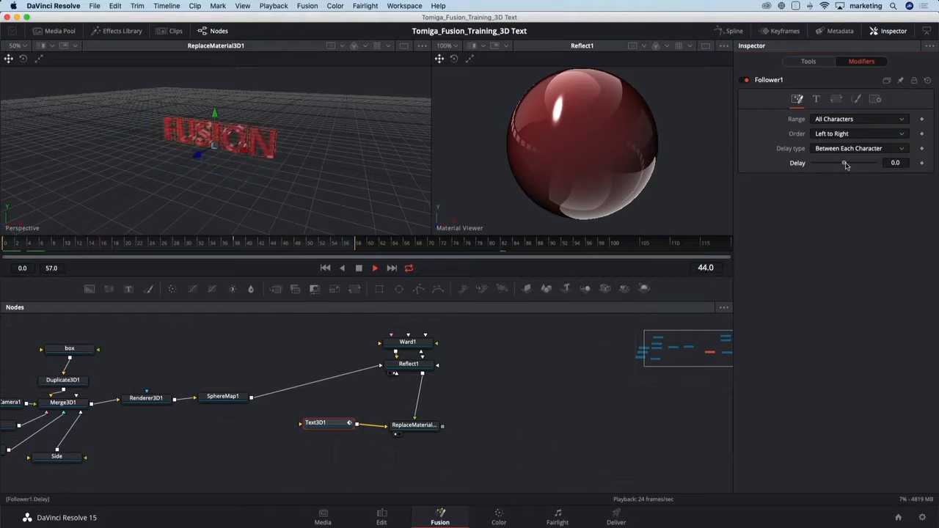
left_click_drag(847, 165, 849, 163)
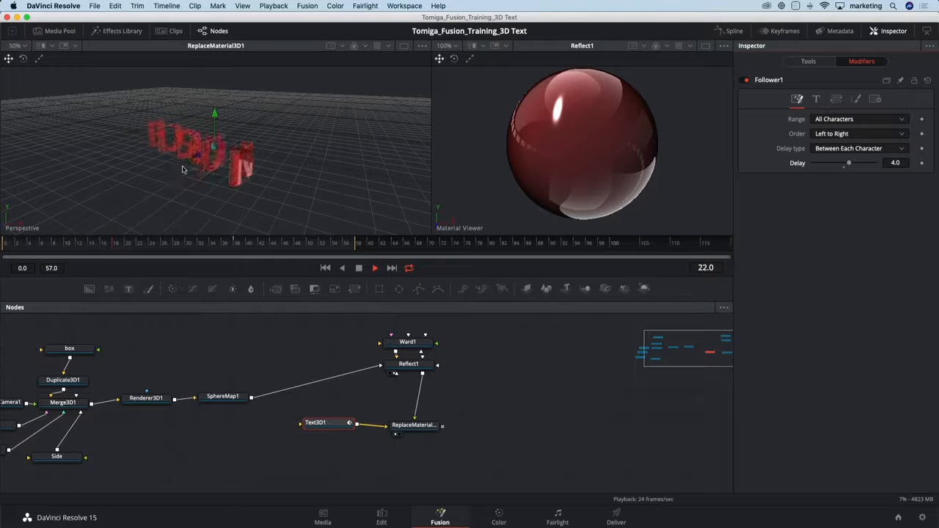
Hide the grid in the ReplaceMaterial3D1 perspective view and stop playback.
right_click(303, 186)
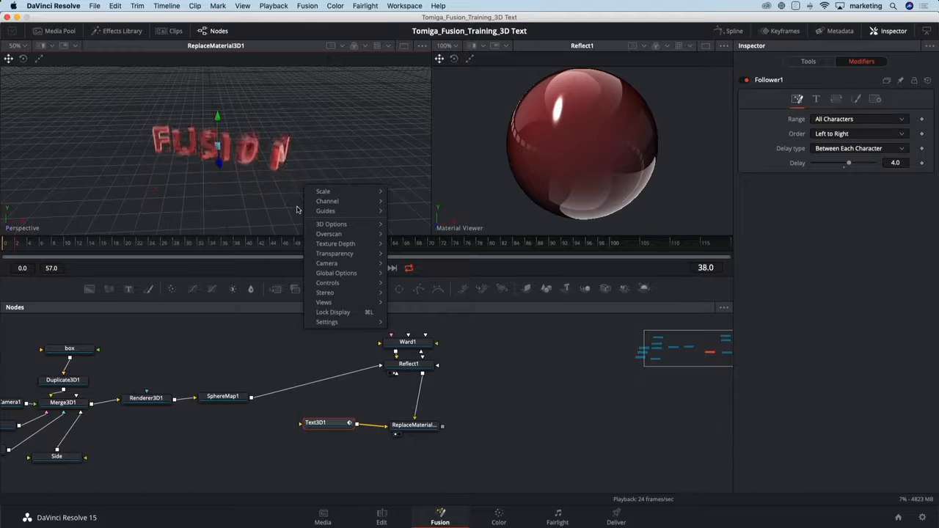
mouse_move(342, 223)
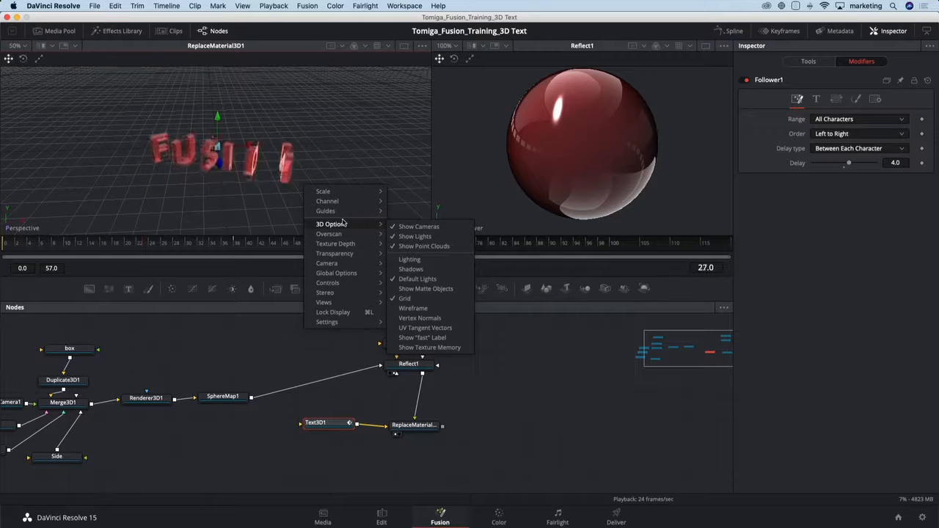
left_click(409, 298)
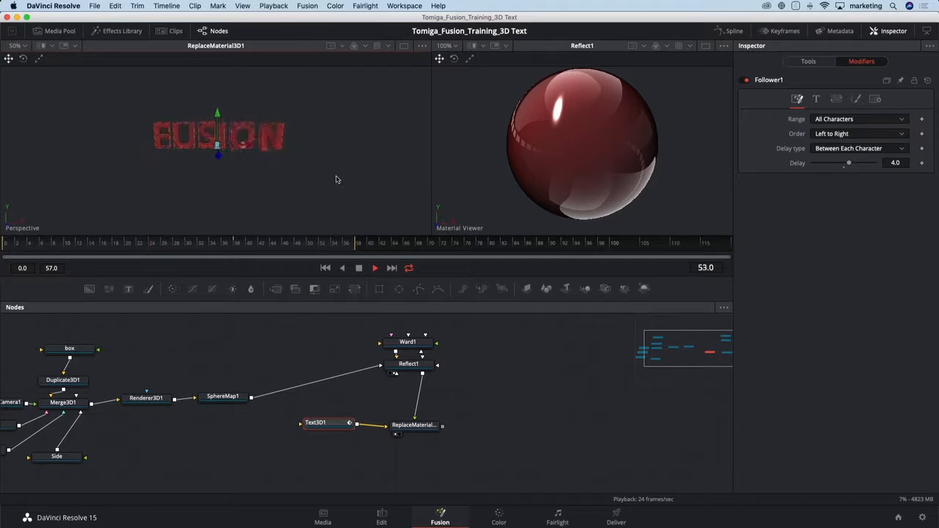
key("space")
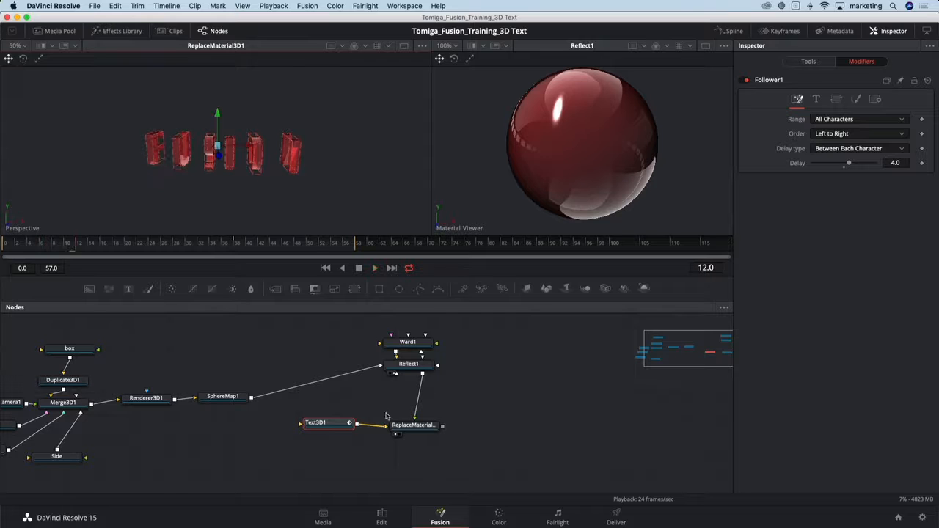
Open a widened spline editor and show the Follower's Offset Z and Angle Y curves.
left_click_drag(339, 425, 335, 427)
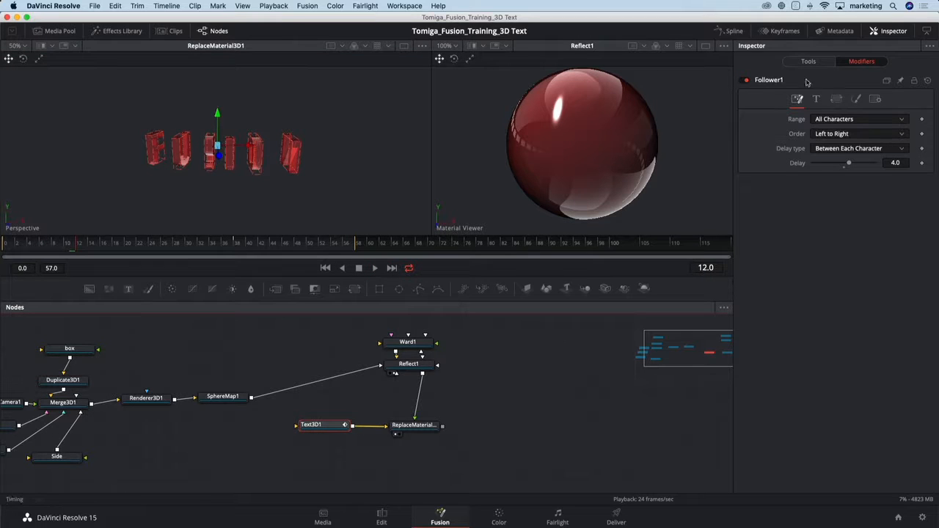
left_click(734, 32)
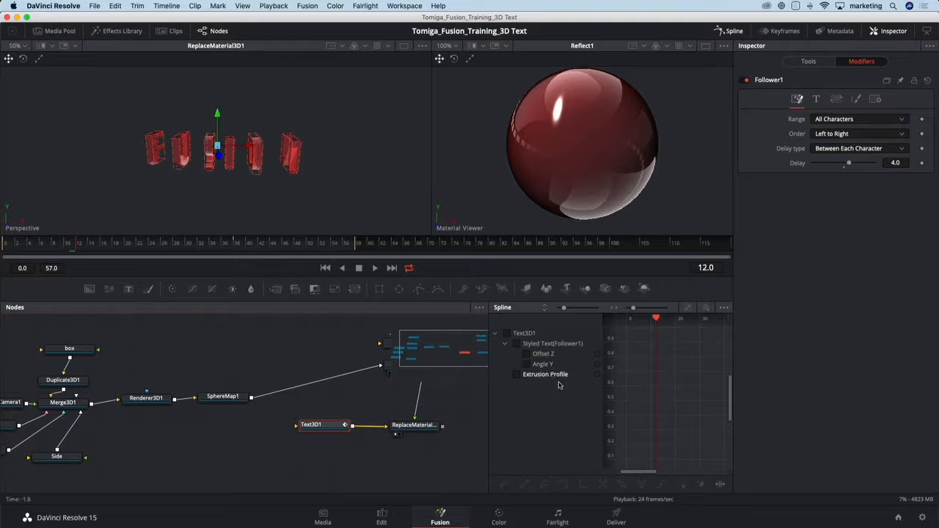
left_click_drag(488, 405, 353, 409)
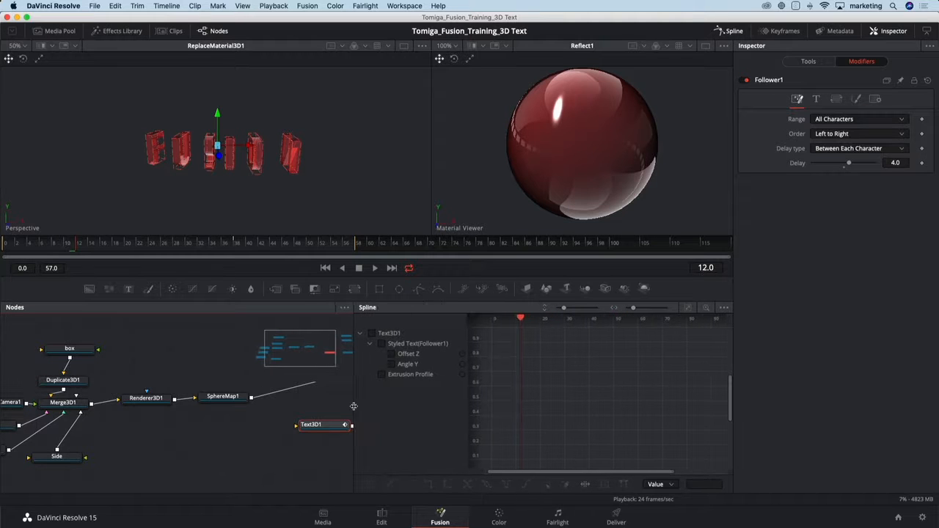
left_click(393, 346)
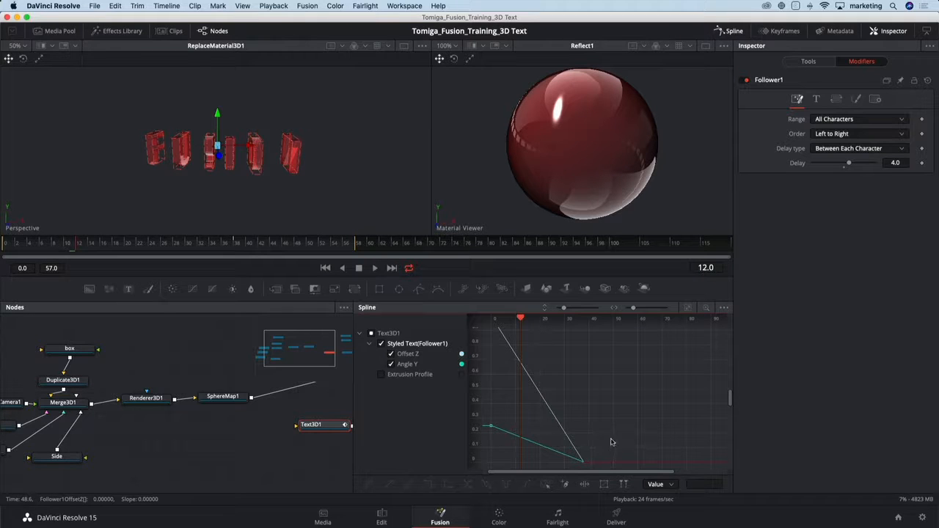
Smooth the ending keyframes of the Offset Z and Angle Y curves, and preview the animation before closing the spline editor.
left_click_drag(613, 437, 566, 470)
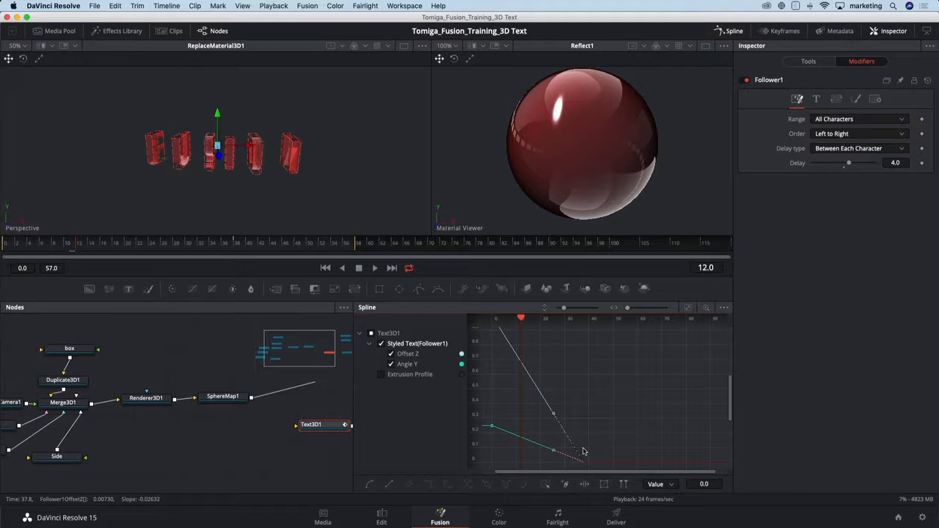
key("s")
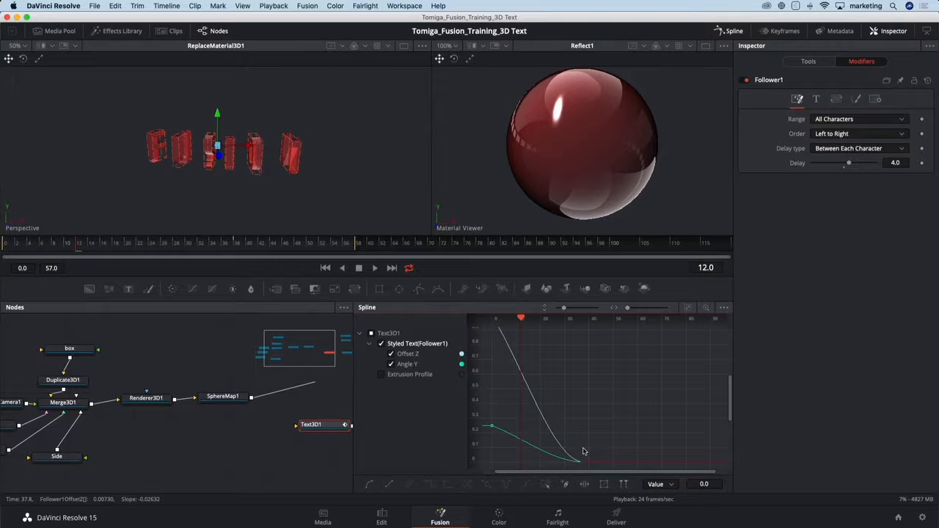
key("space")
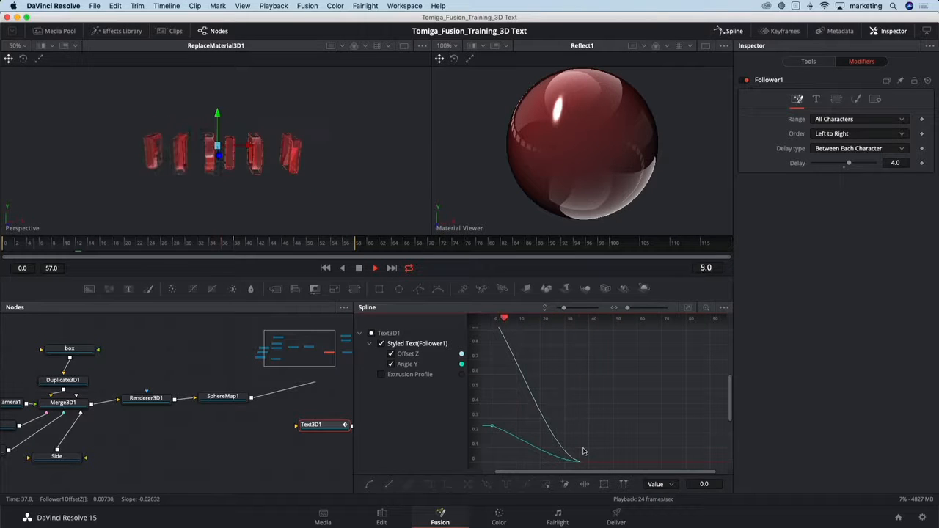
key("space")
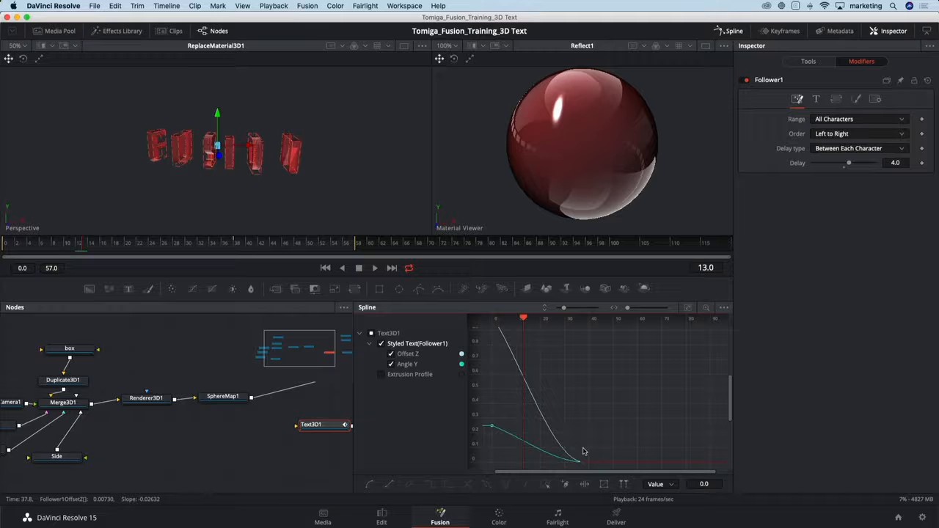
left_click(726, 33)
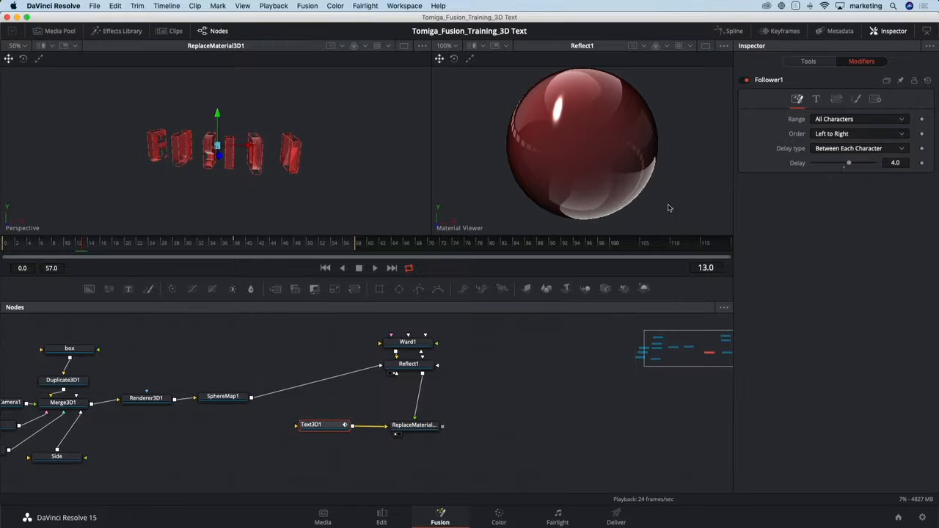
Add a Camera 3D merged with the output of ReplaceMaterial3D1.
left_click(423, 428)
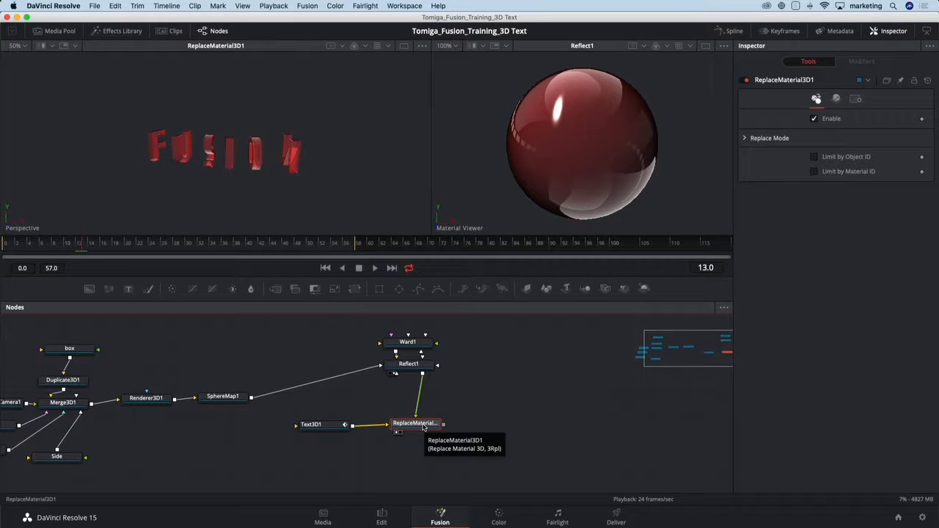
key("shift+space")
type("cam")
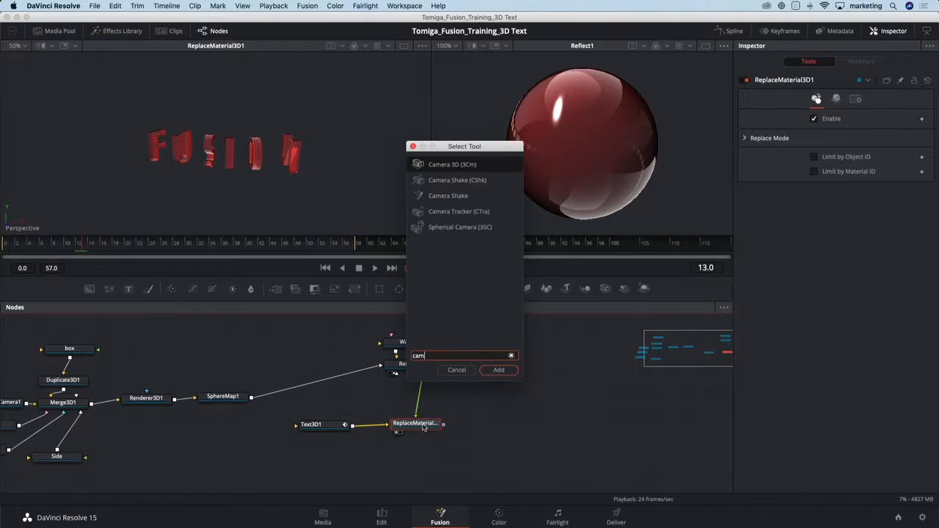
key("Return")
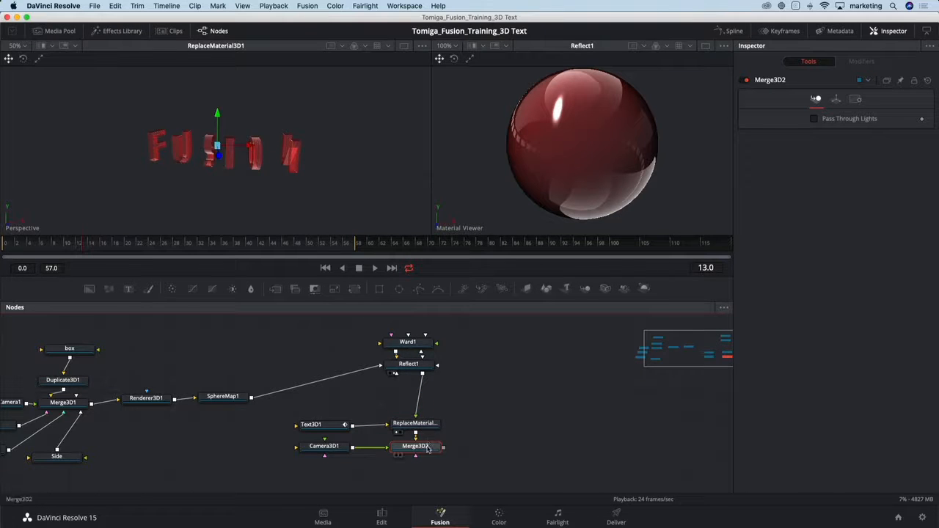
Arrange the node graph with Merge3D2 in line after ReplaceMaterial3D1 and Camera3D1 beneath Merge3D2.
left_click_drag(424, 448, 484, 420)
left_click_drag(348, 445, 500, 457)
left_click_drag(489, 424, 492, 425)
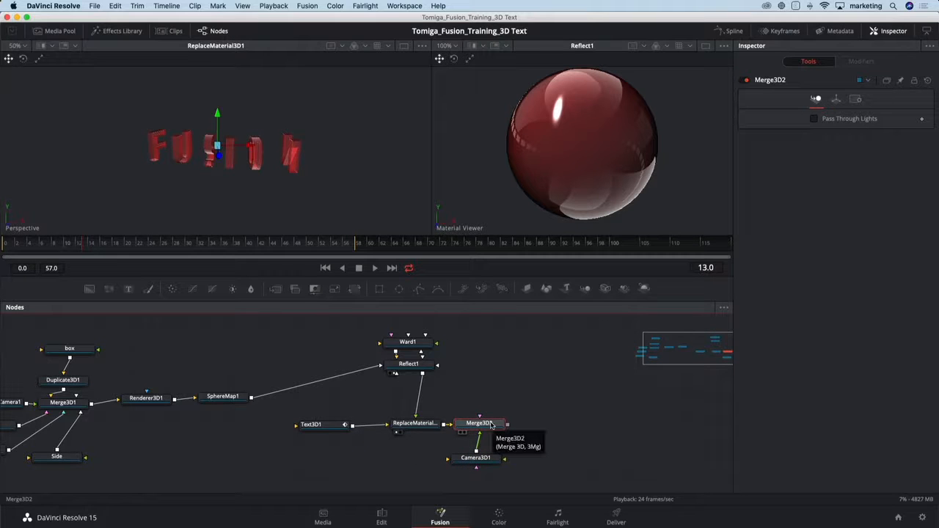
Display Merge3D2 in both viewers and enlarge the viewer area, giving the second viewer more width.
key("1")
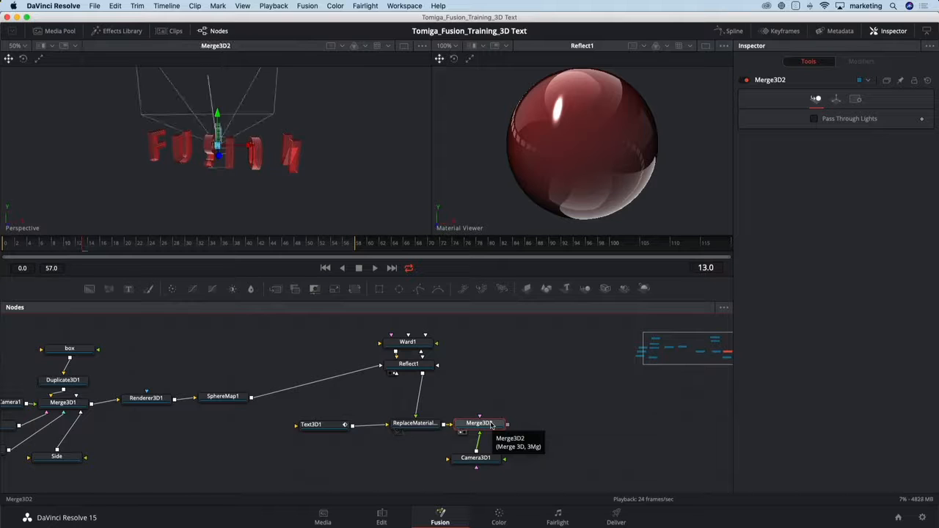
key("2")
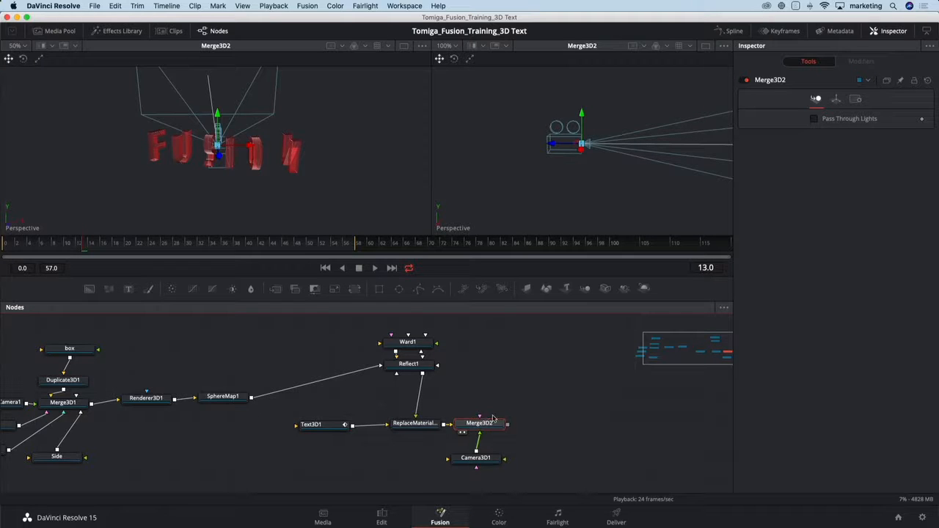
left_click_drag(432, 193, 371, 193)
left_click_drag(439, 277, 441, 334)
scroll(448, 435, "down", 3)
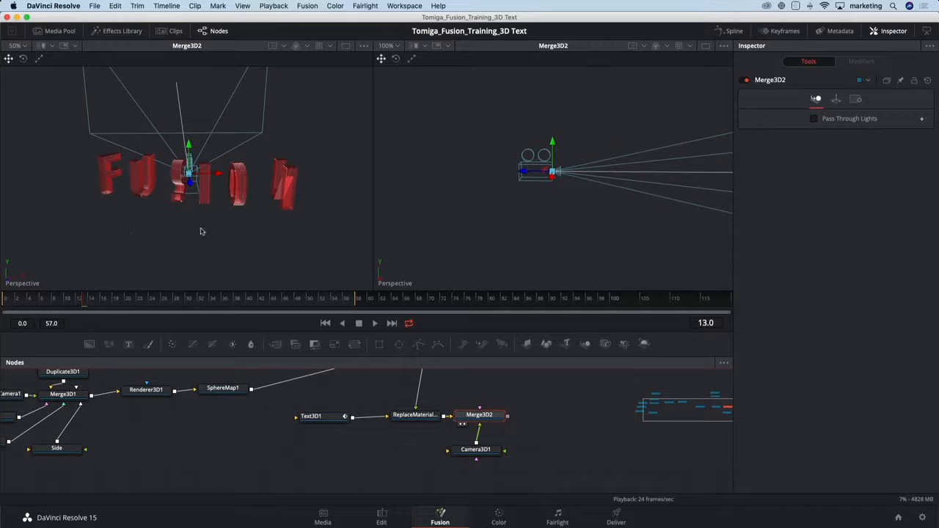
Switch the second Merge3D2 viewer from Perspective to the Camera3D1 view.
left_click_drag(214, 236, 168, 231)
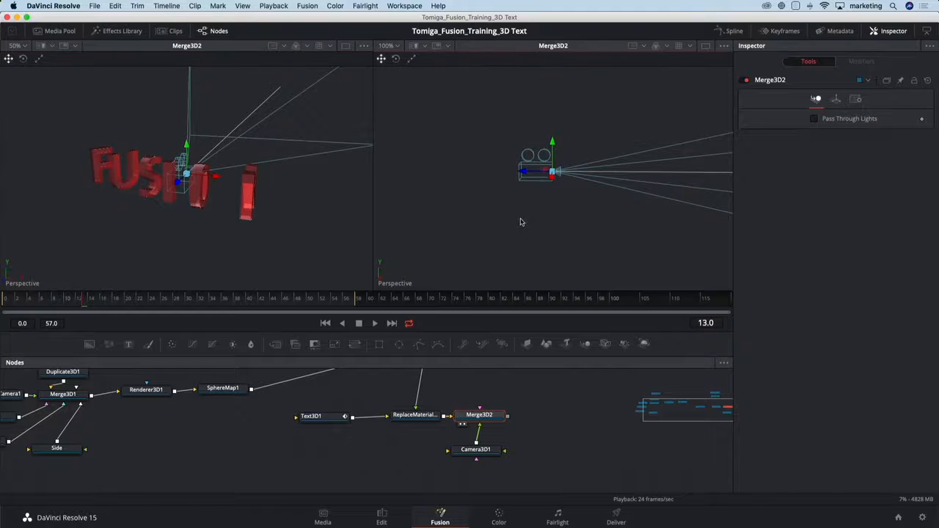
left_click_drag(522, 220, 596, 234)
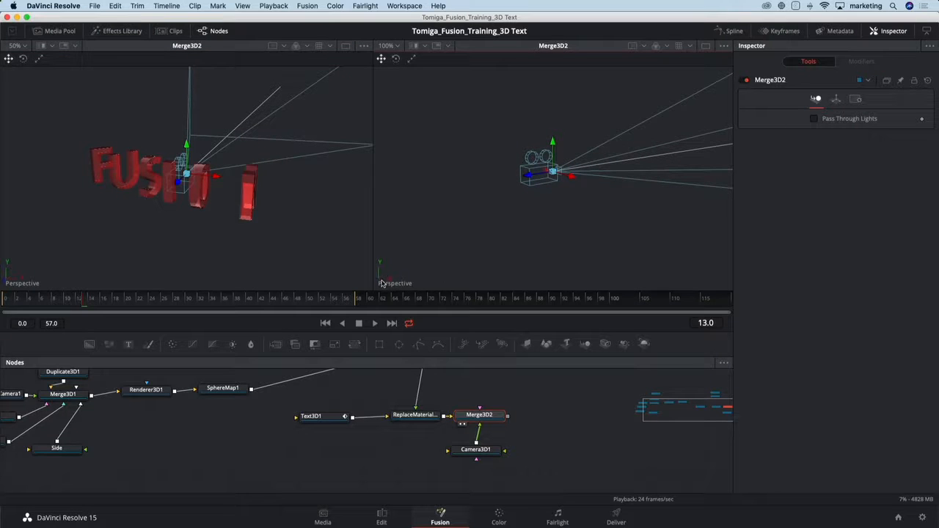
right_click(382, 283)
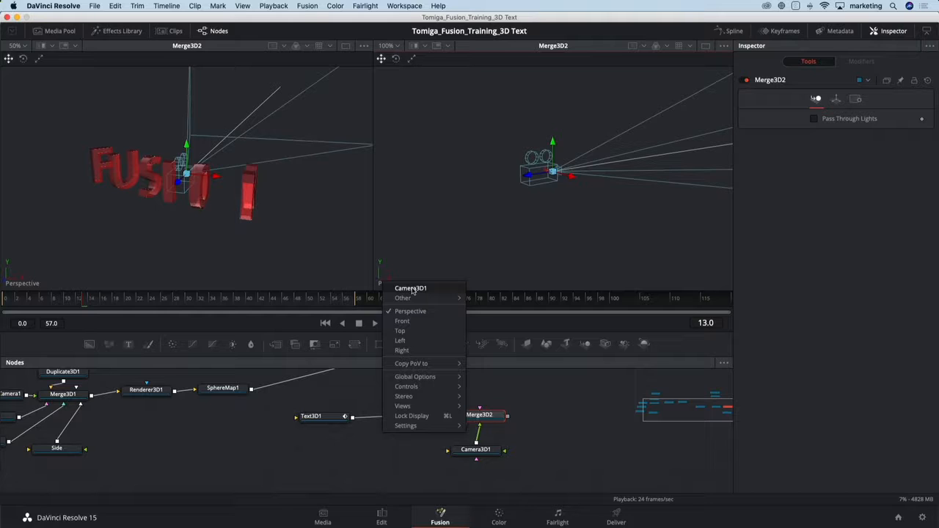
left_click(412, 290)
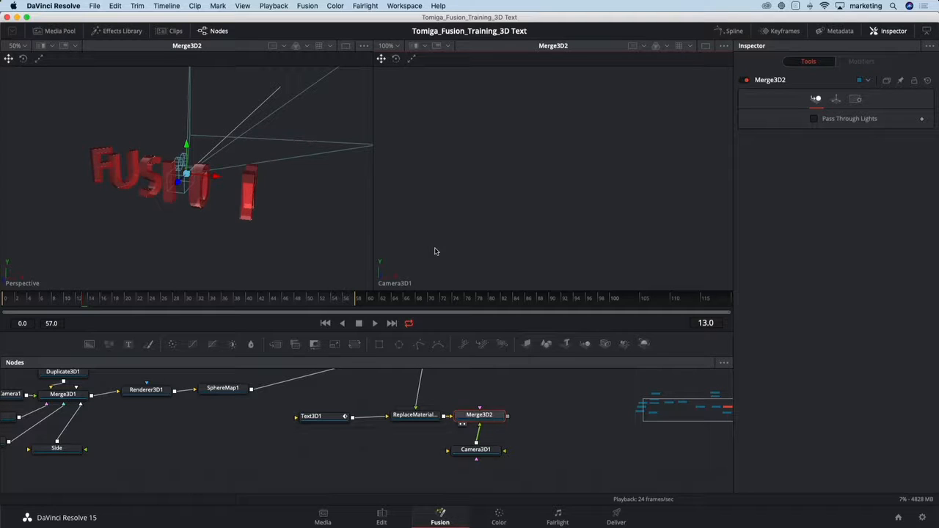
Move the playhead to frame 58 and examine the camera's placement relative to the FUSION text in the perspective view.
left_click_drag(165, 234, 193, 222)
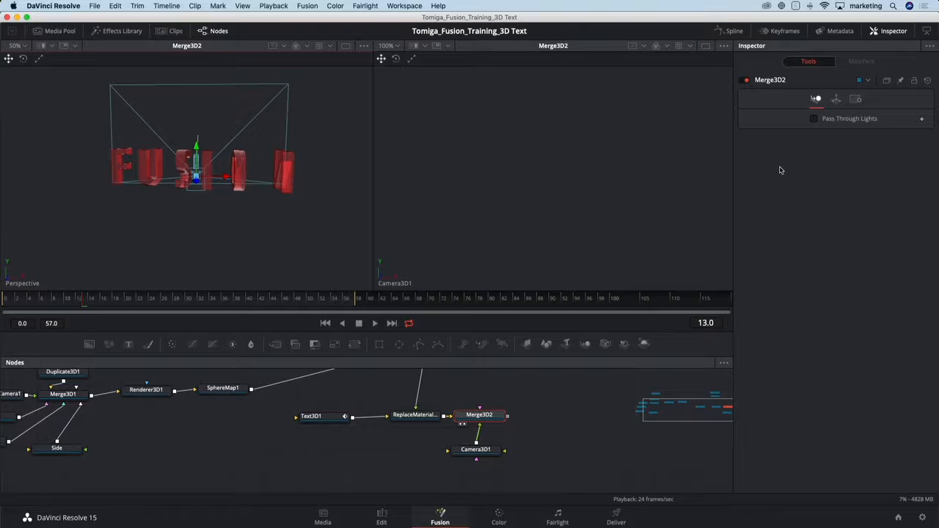
left_click_drag(207, 229, 210, 222)
scroll(233, 196, "up", 2)
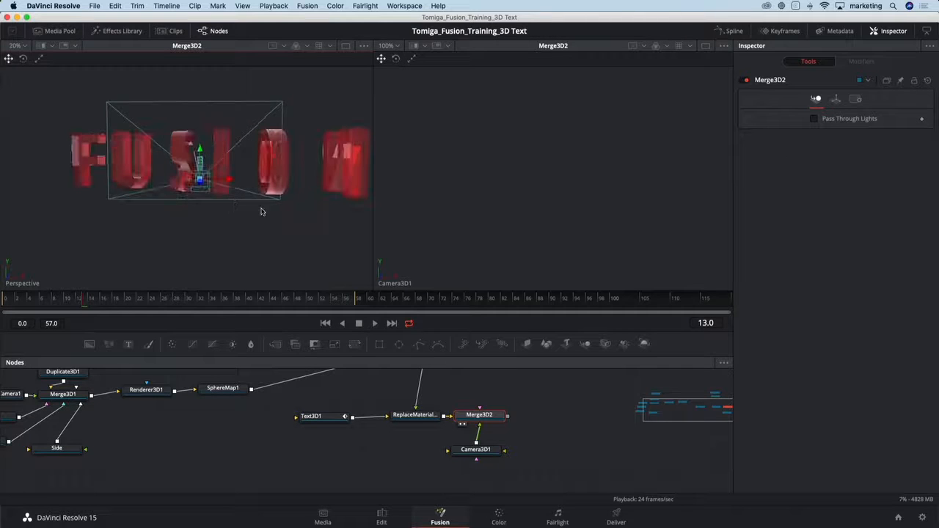
mouse_move(261, 210)
left_mouse_down()
mouse_move(232, 210)
mouse_move(271, 218)
left_mouse_up()
left_click(345, 303)
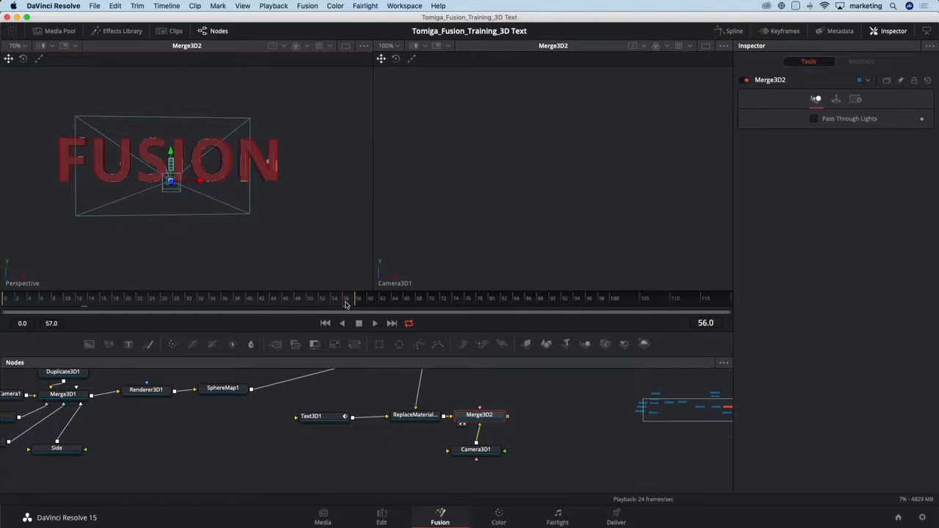
left_click_drag(346, 304, 357, 301)
mouse_move(195, 252)
left_mouse_down()
mouse_move(216, 252)
mouse_move(200, 251)
left_mouse_up()
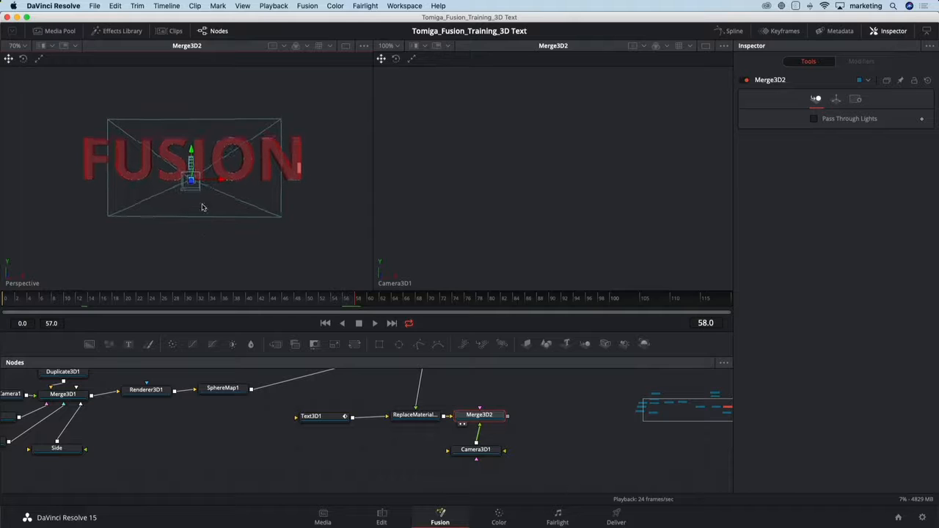
Move the perspective view closer to the FUSION text and copy its point of view to Camera3D1.
scroll(198, 193, "up", 1)
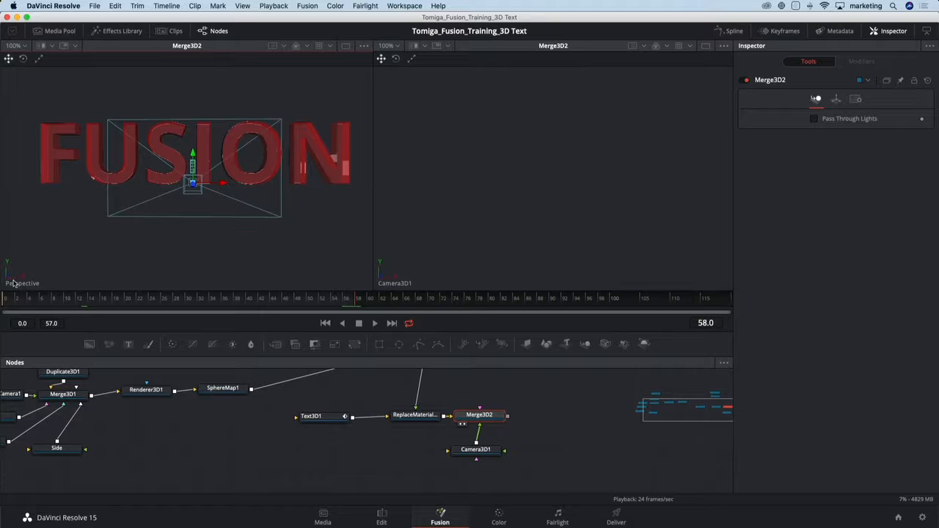
right_click(13, 284)
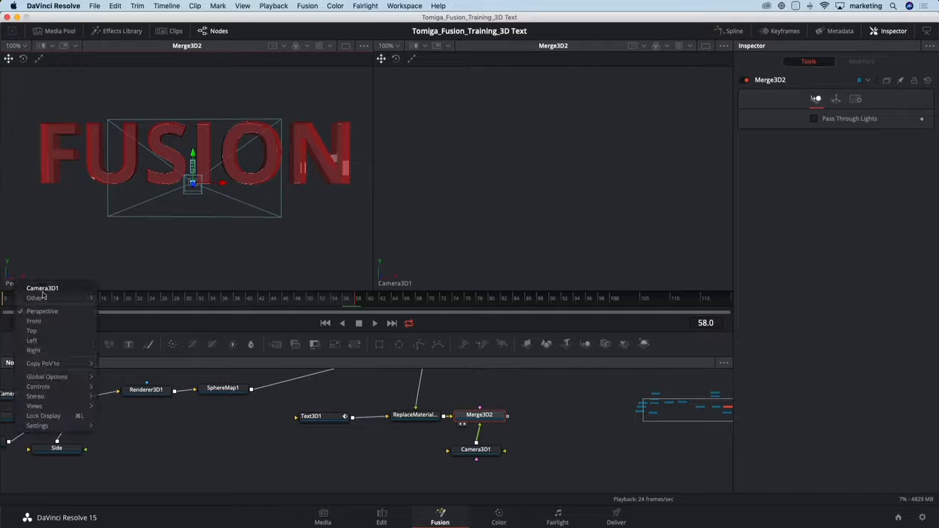
mouse_move(71, 364)
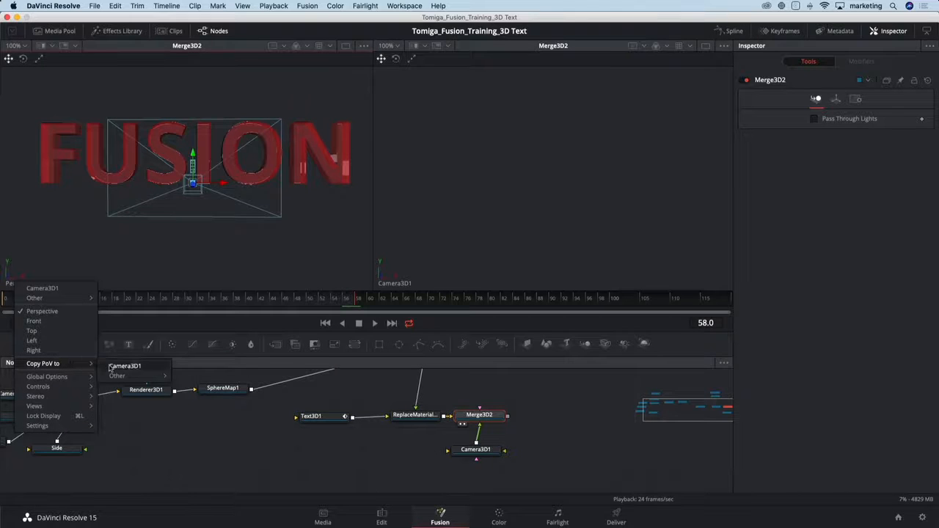
left_click(110, 367)
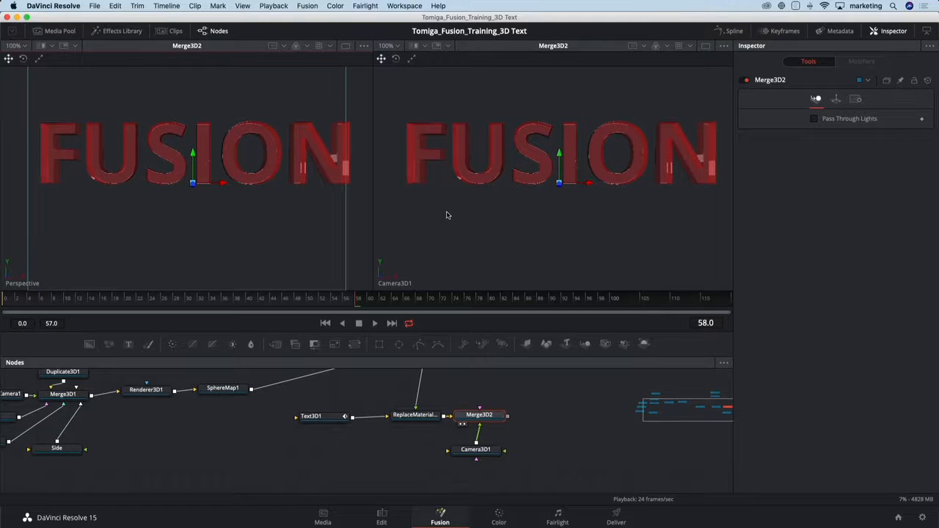
At frame 30, animate Camera3D1's whole Translate group and add a keyframe on its Z Rotation.
left_click_drag(153, 306, 187, 306)
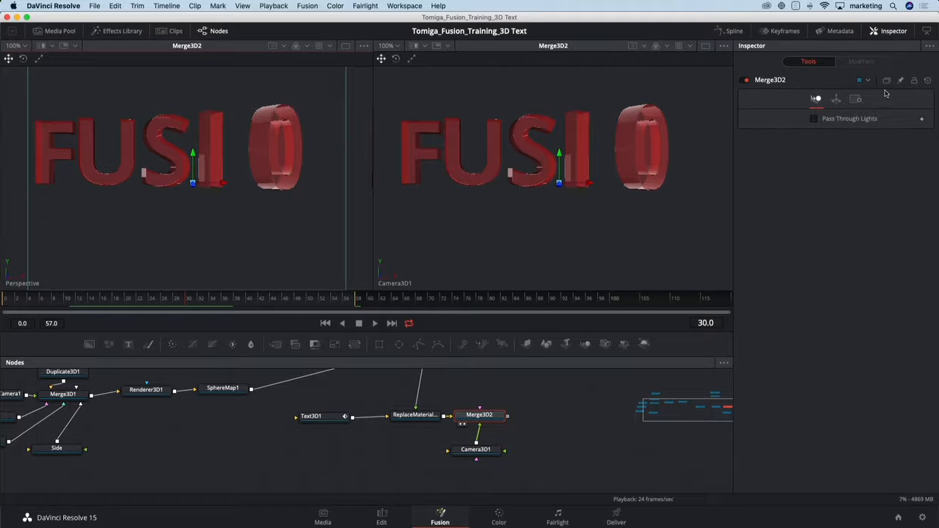
left_click(836, 100)
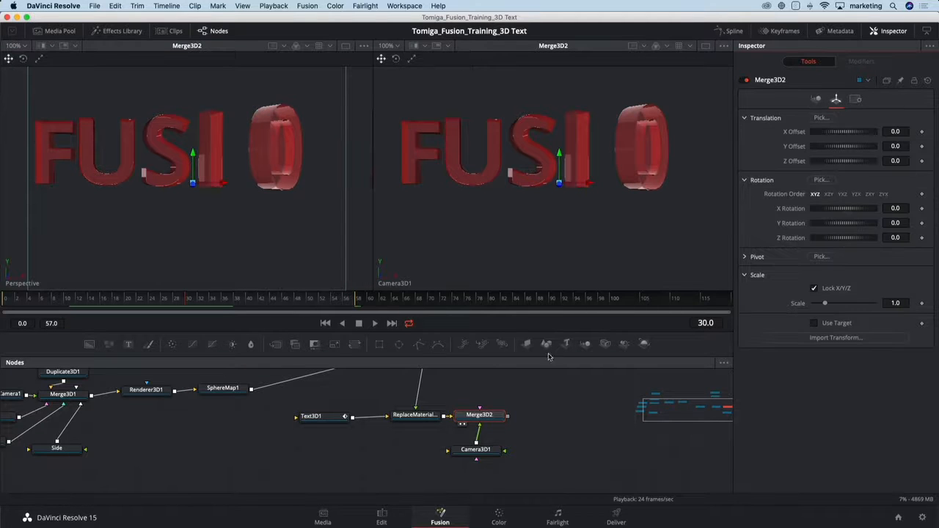
left_click(481, 452)
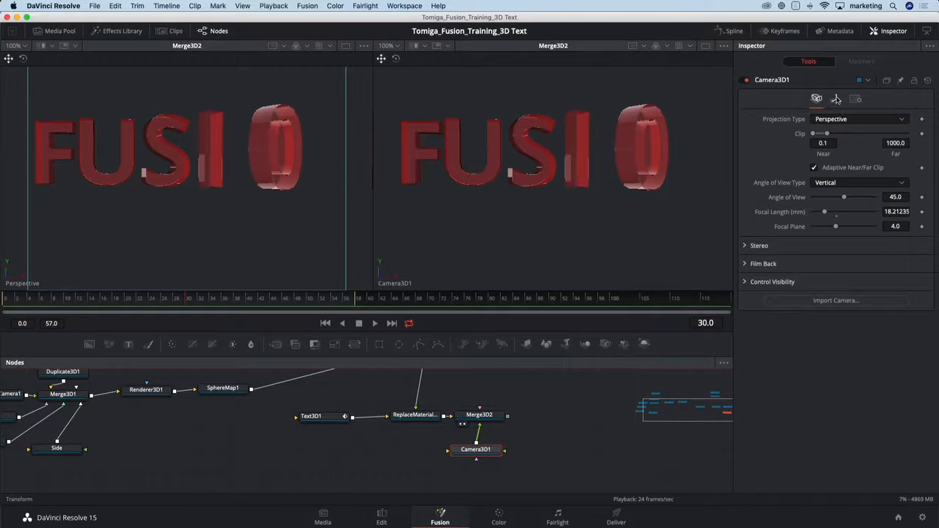
left_click(836, 98)
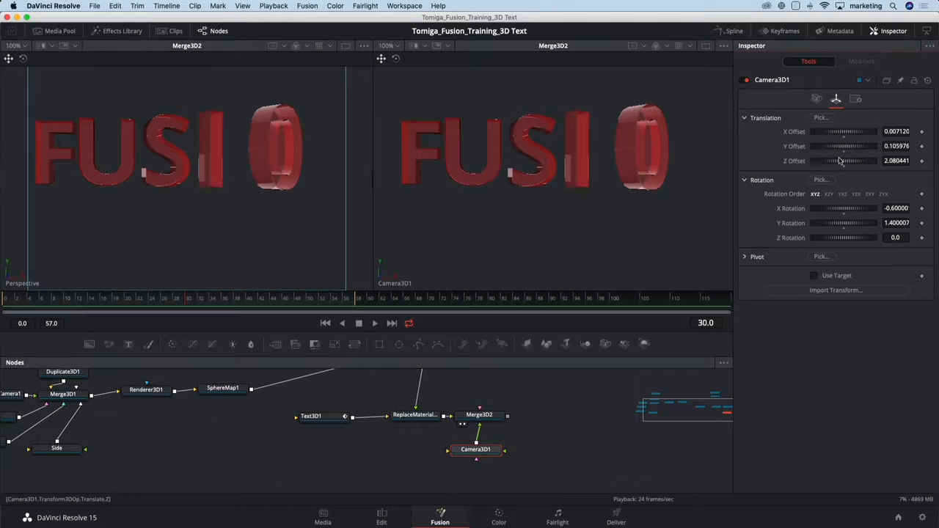
right_click(768, 121)
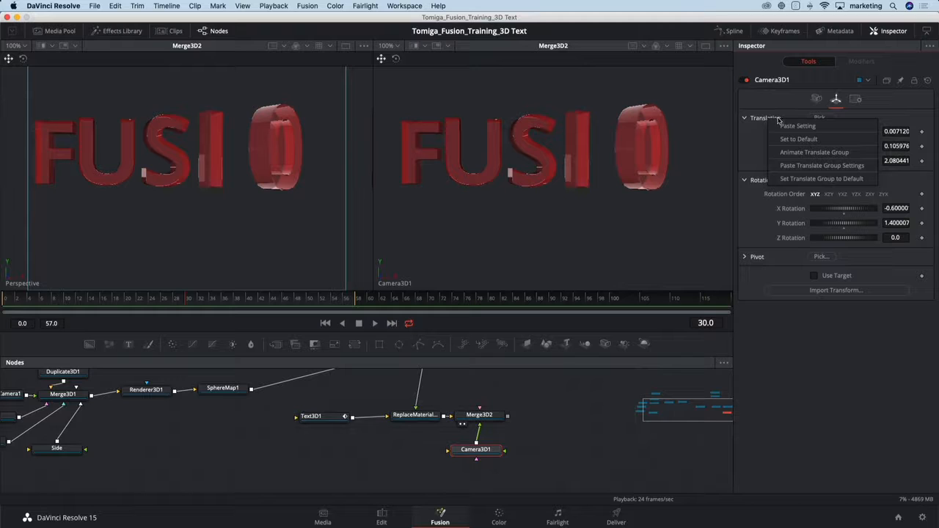
left_click(801, 152)
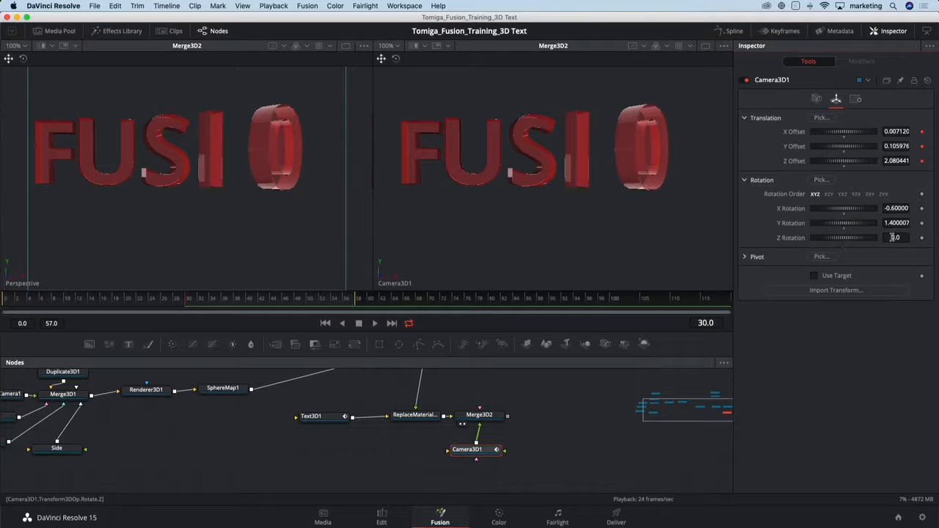
left_click(922, 238)
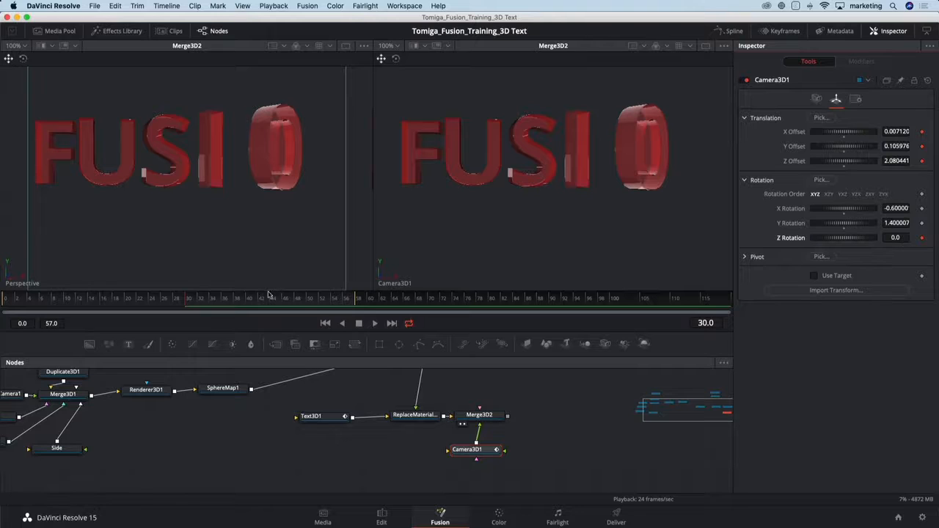
At frame 0, push Camera3D1 into the text to a Z Offset of about 0.72 and set its Z Rotation to 90.
left_click_drag(164, 303, 2, 304)
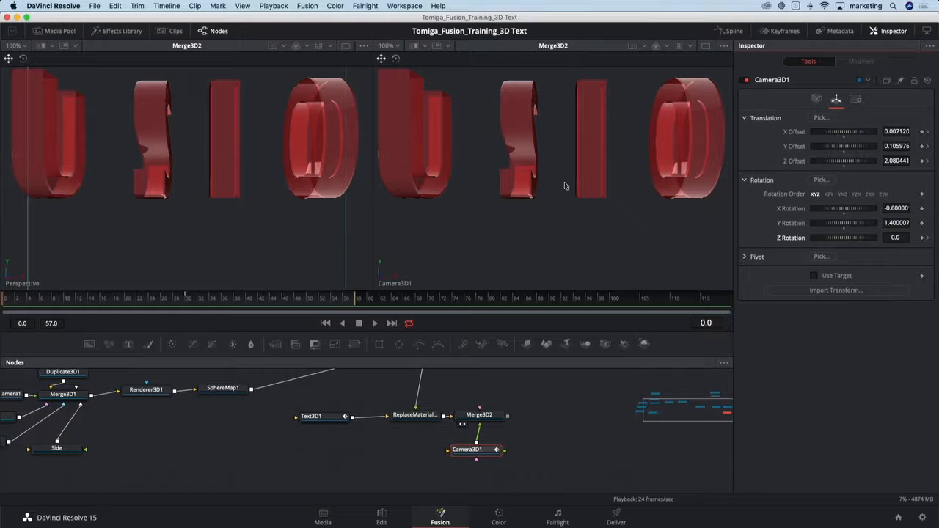
scroll(564, 186, "up", 3)
scroll(564, 185, "up", 5)
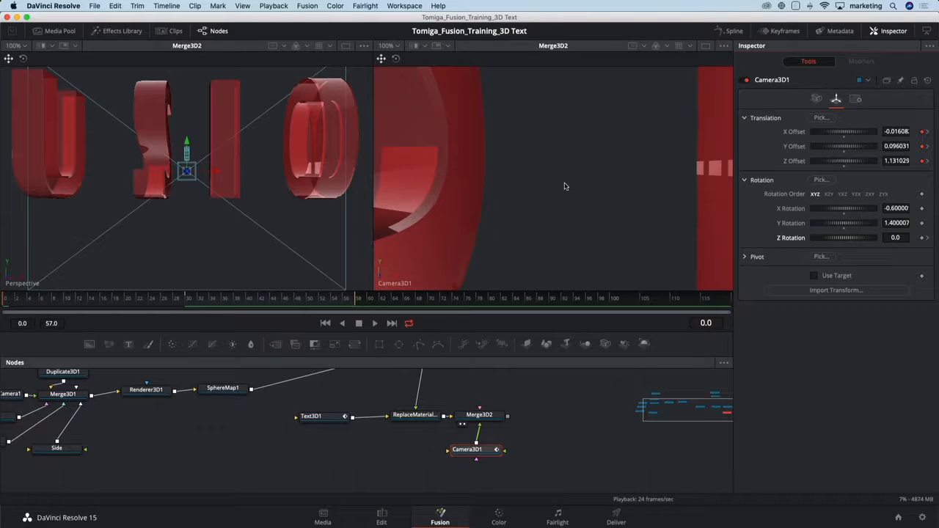
scroll(564, 185, "up", 5)
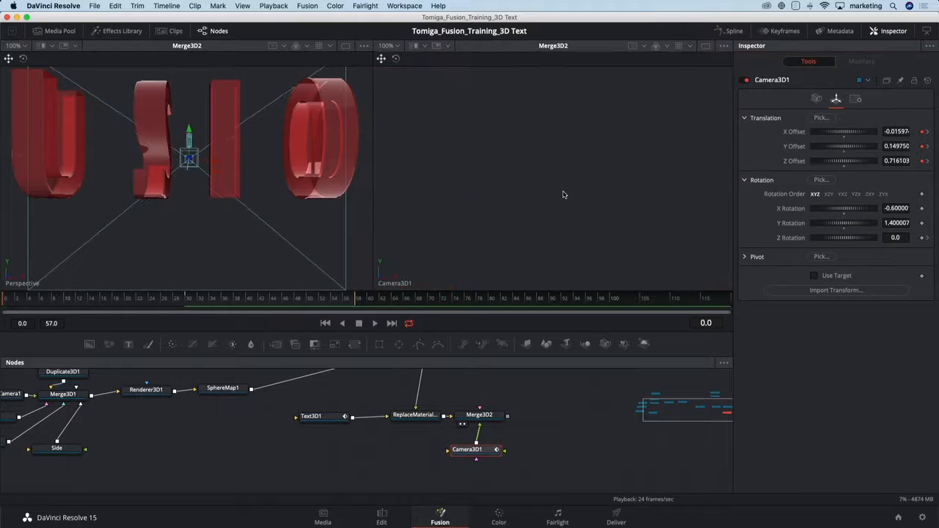
scroll(564, 191, "down", 2)
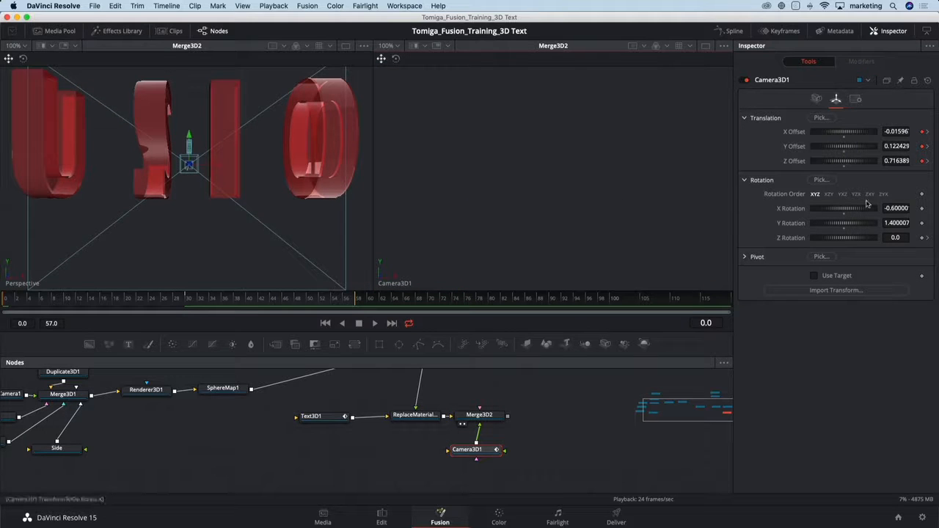
left_click(884, 237)
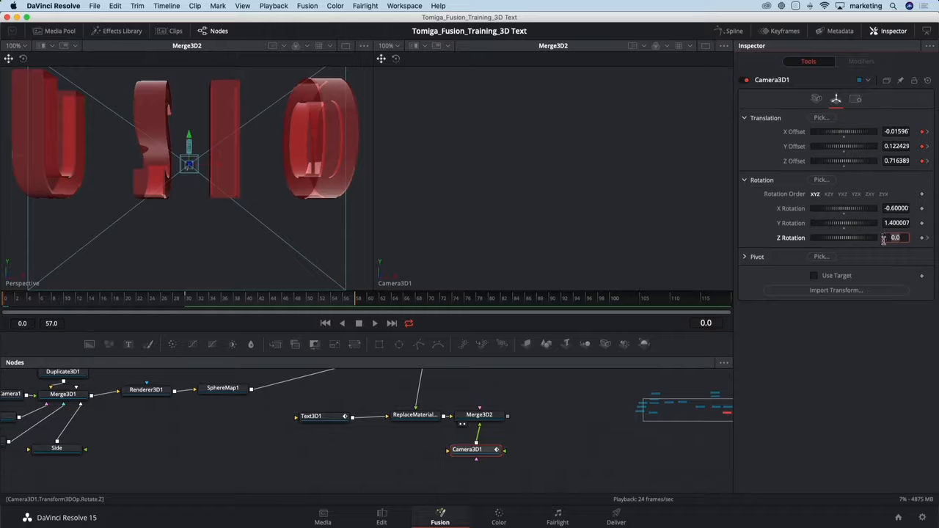
key("Return")
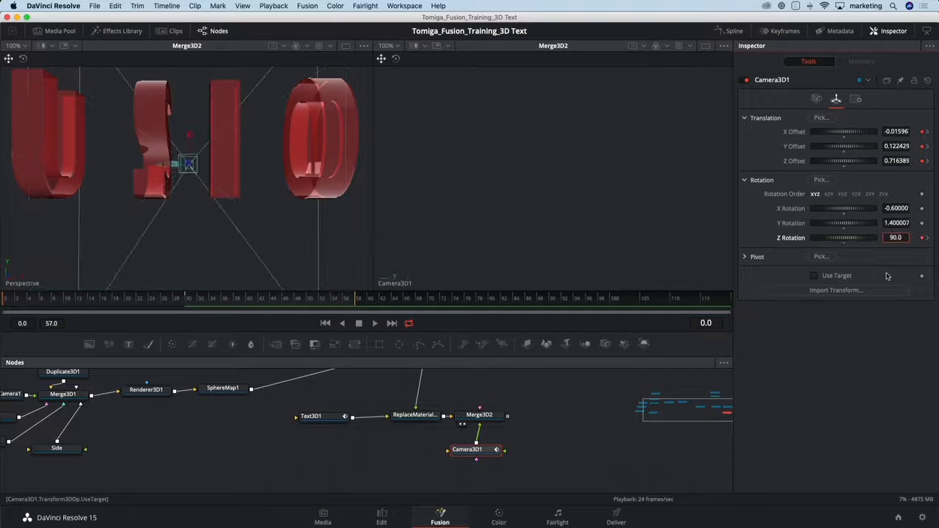
Scrub and play back the opening frames to examine the camera's move and roll around the text.
left_click_drag(184, 304, 19, 312)
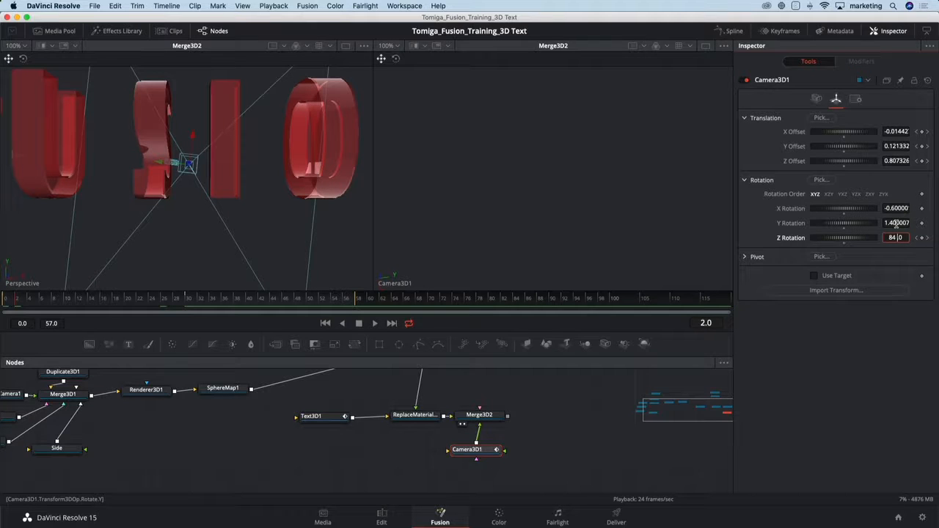
left_click(878, 323)
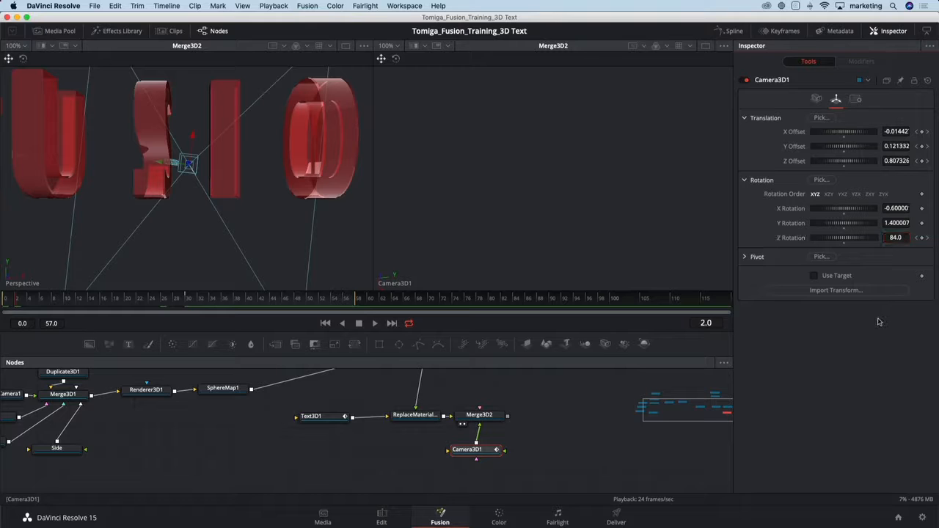
key("space")
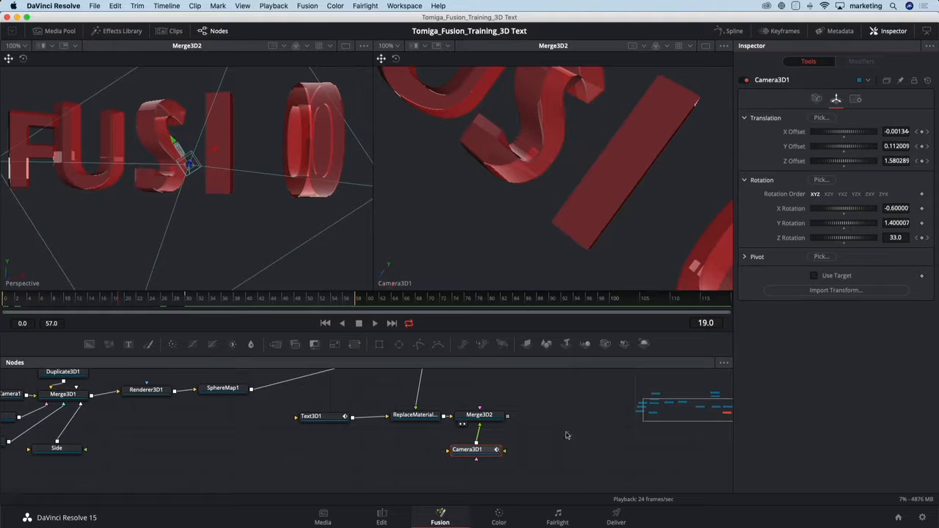
Show Camera3D1's animation curves in an enlarged Spline editor and hide the Text3D1 curves.
left_click_drag(485, 450, 482, 451)
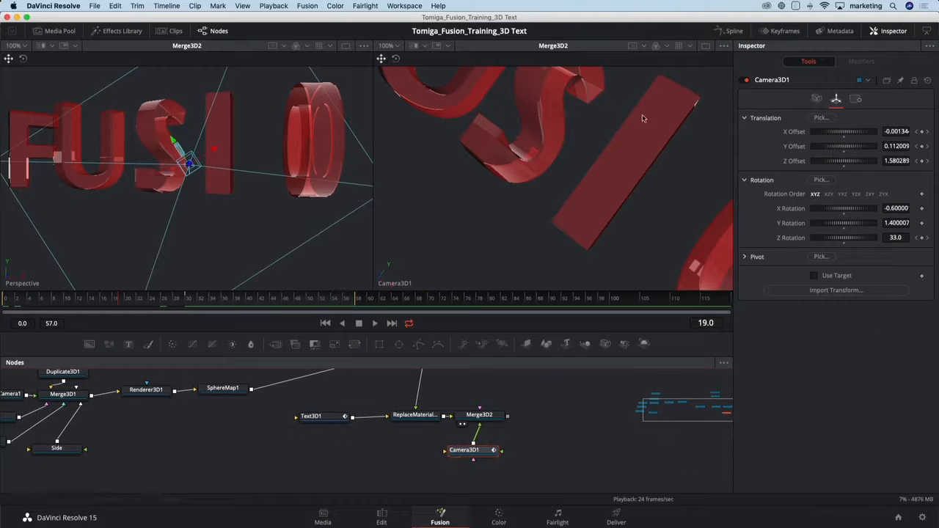
left_click(730, 32)
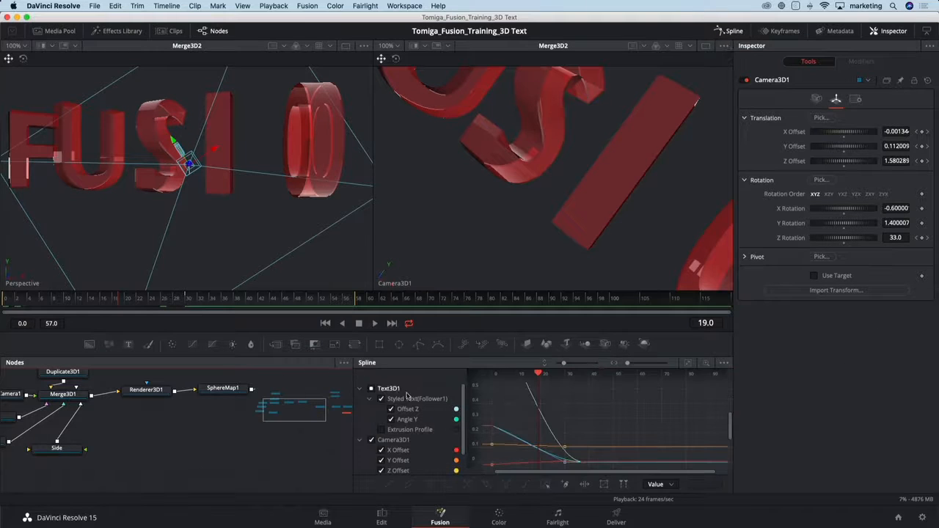
left_click_drag(386, 362, 374, 309)
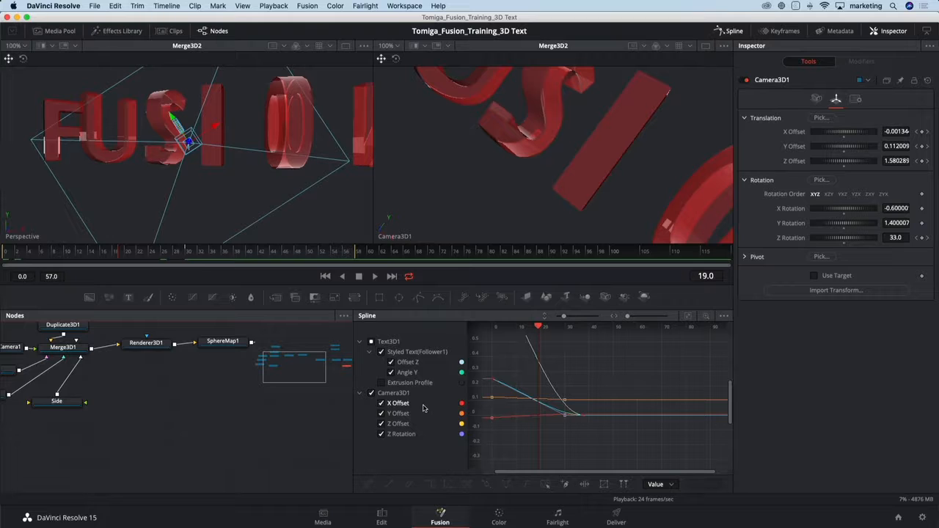
left_click(371, 341)
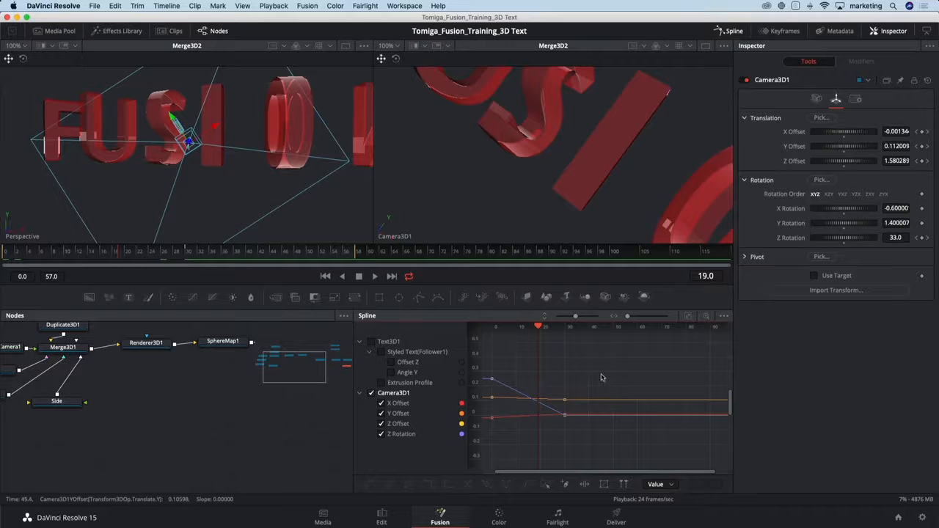
Smooth the camera curves at their frame 30 keyframes and play back the eased camera move.
left_click_drag(601, 372, 548, 441)
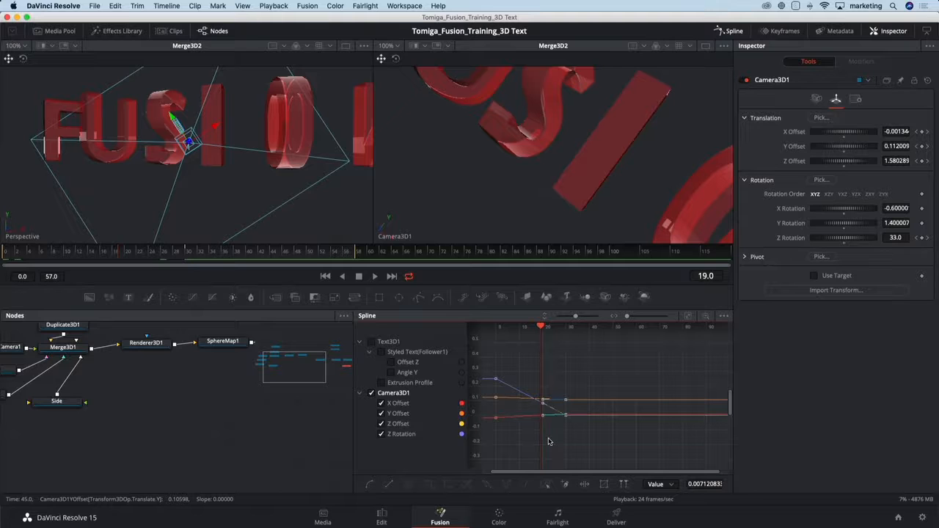
key("shift+s")
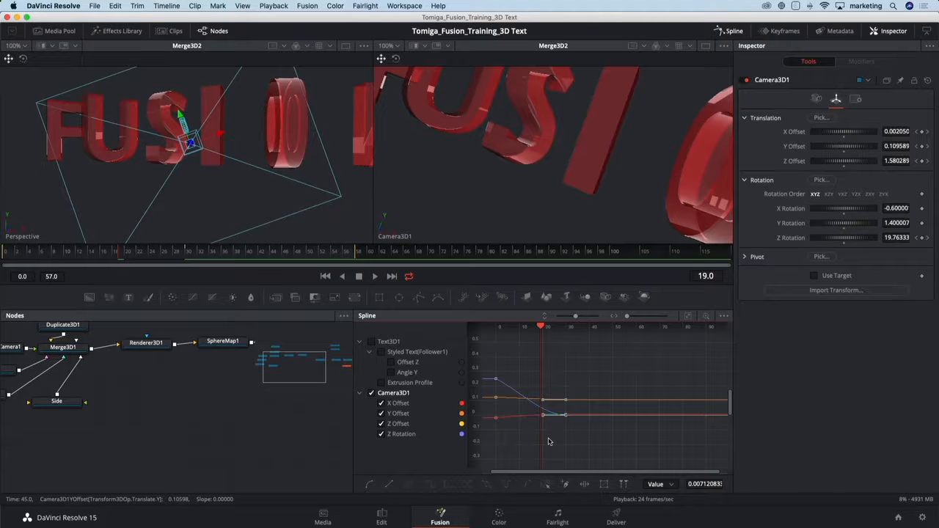
key("space")
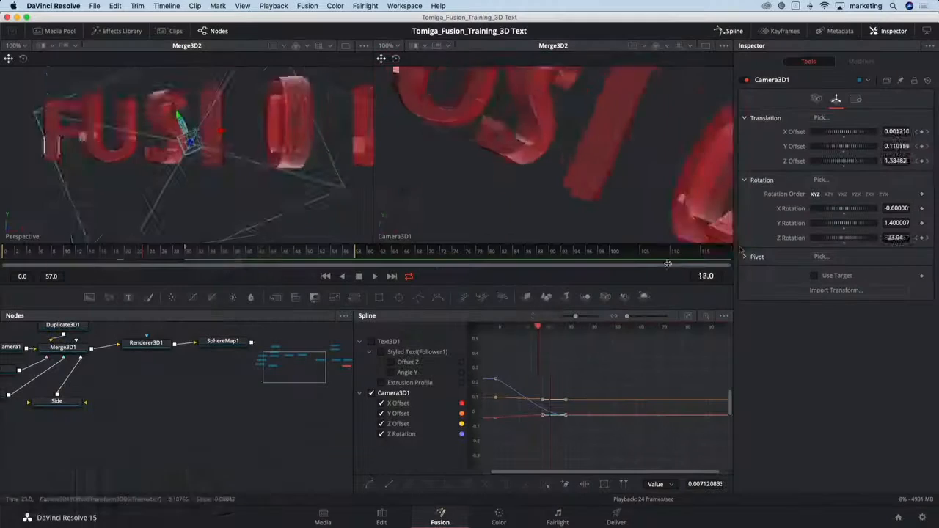
At frame 119, keyframe Camera3D1's Z Offset at 2.23 and play back the slow pull-back.
left_click_drag(668, 263, 740, 255)
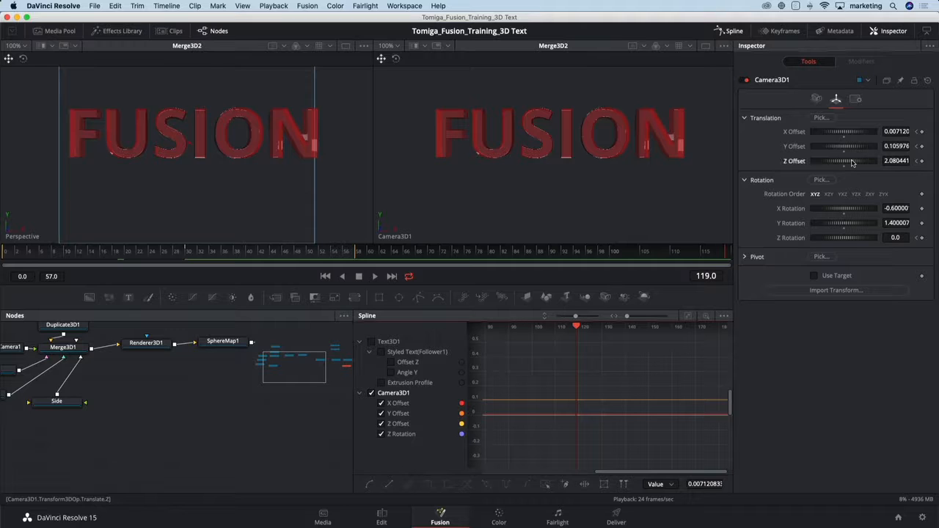
left_click_drag(852, 163, 853, 163)
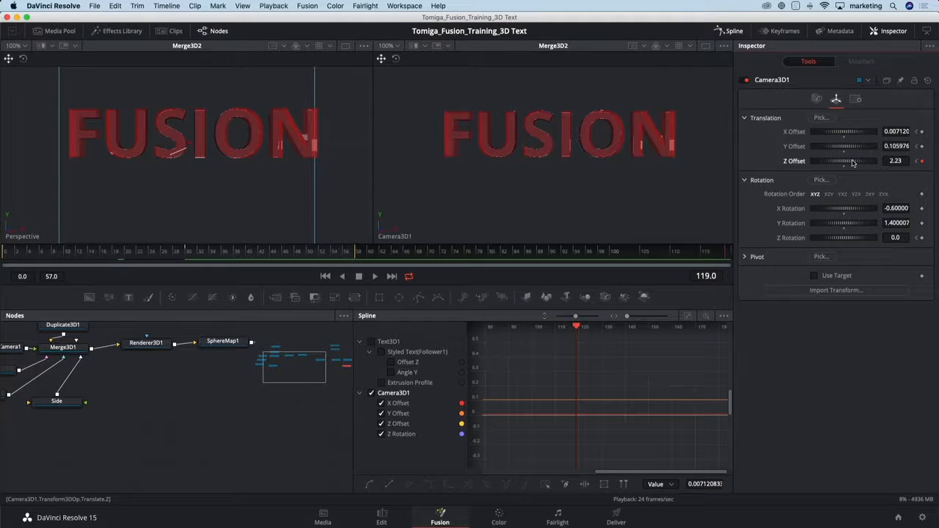
key("space")
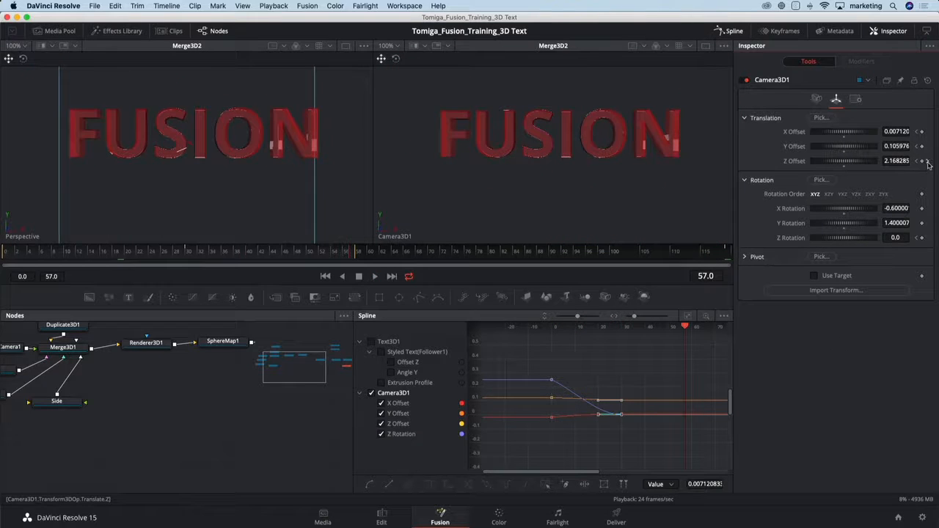
Raise Camera3D1's frame 119 Z Offset keyframe to 2.51 and play back the stronger pull-back.
left_click(928, 161)
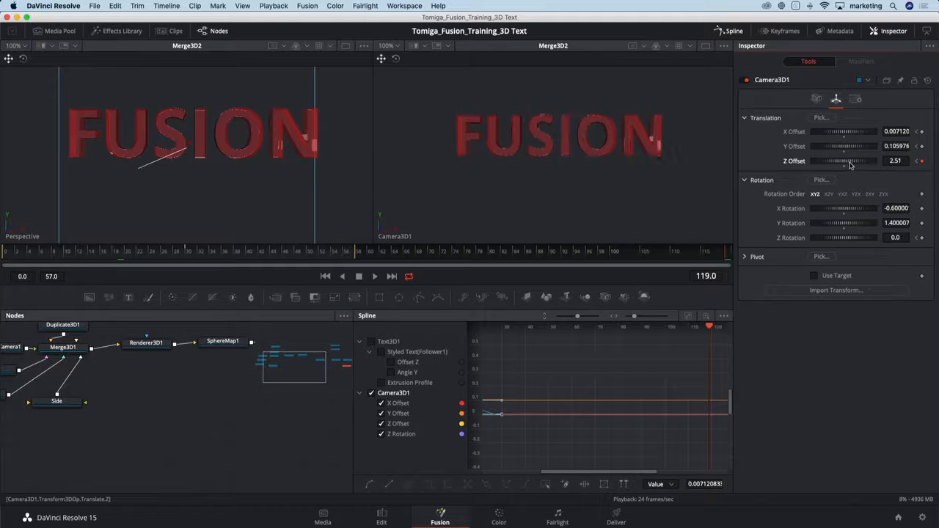
key("space")
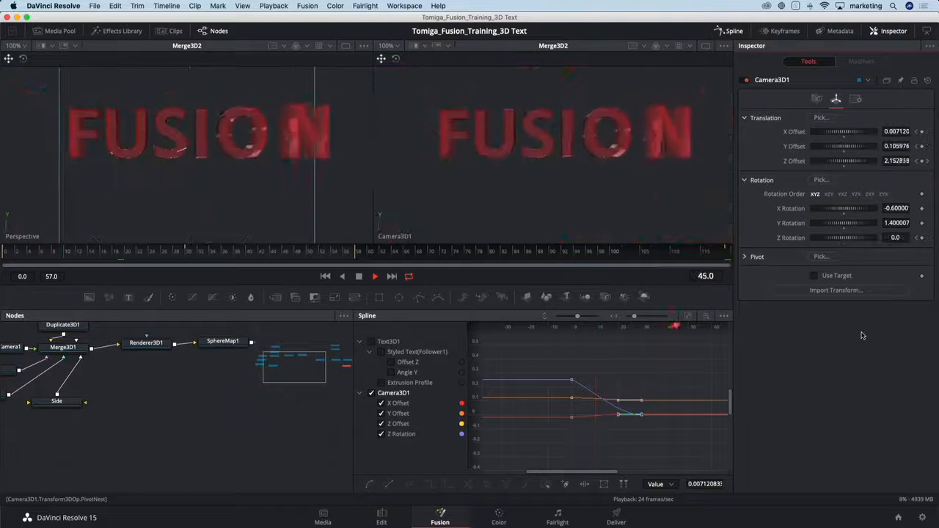
key("space")
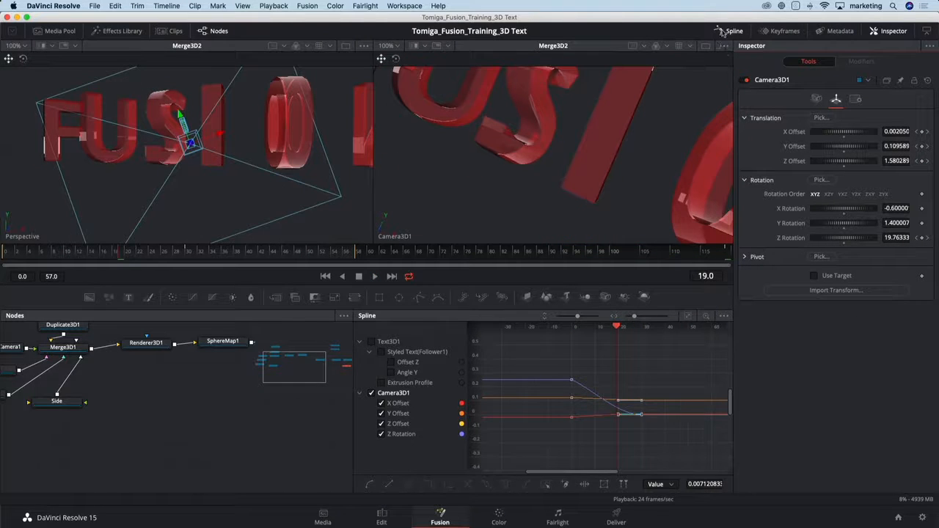
Hide the Spline editor and group the nine reflection environment nodes, from the box and SphericalCamera1 through SphereMap1.
left_click(731, 30)
left_click_drag(391, 407, 517, 441)
scroll(319, 429, "down", 2)
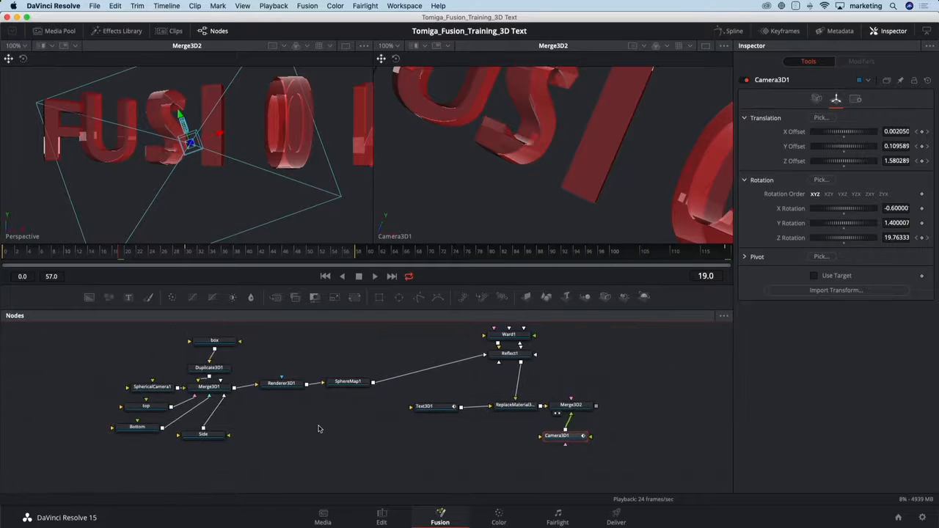
key("ctrl+a")
left_click_drag(148, 343, 356, 448)
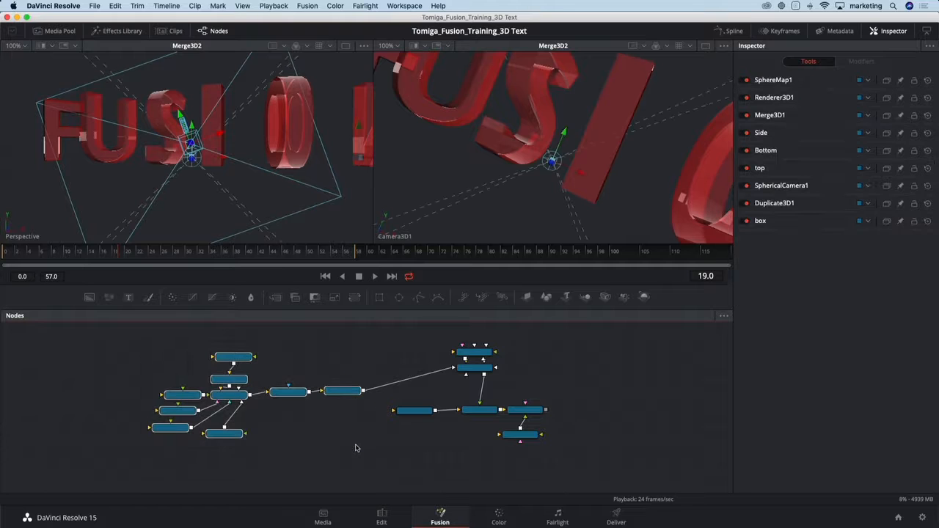
key("ctrl+g")
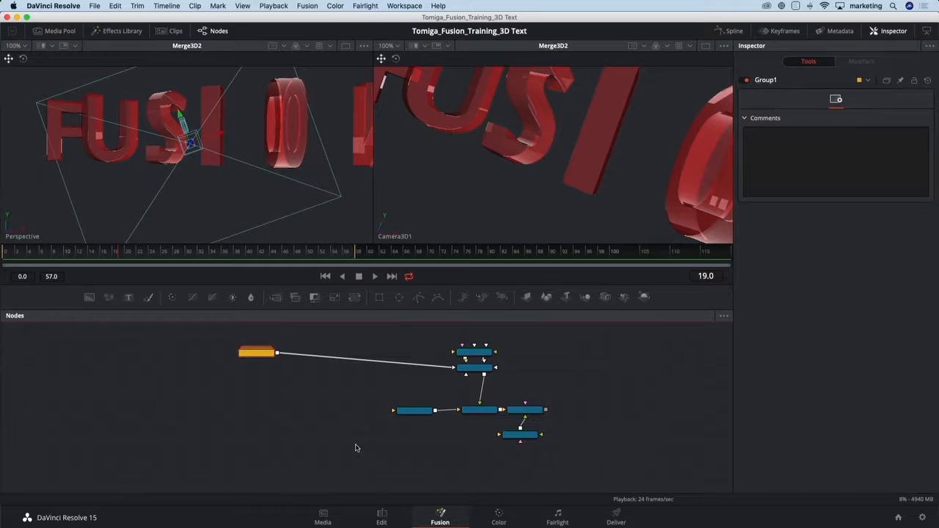
Move the Group1 node closer to Reflect1, roughly level with it, to make the node tree compact.
left_click_drag(294, 390, 349, 375)
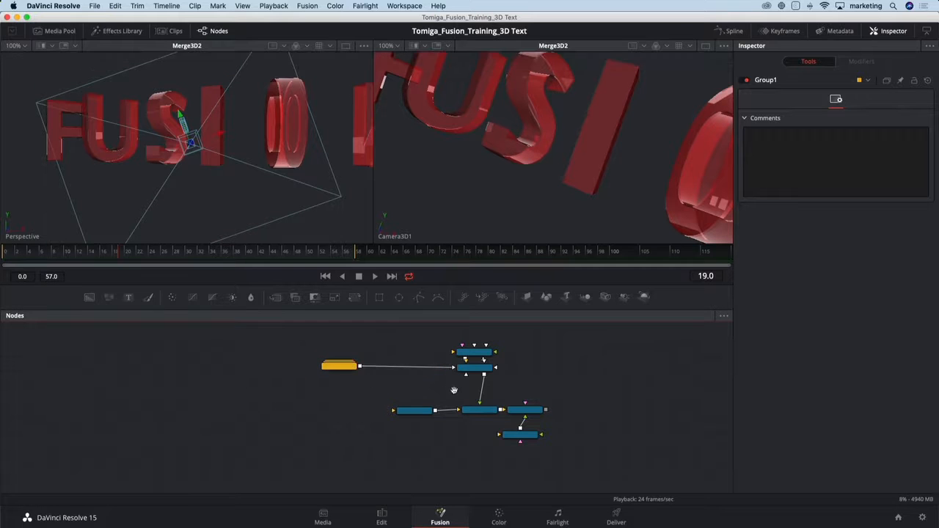
left_click_drag(453, 390, 254, 392)
scroll(341, 396, "up", 3)
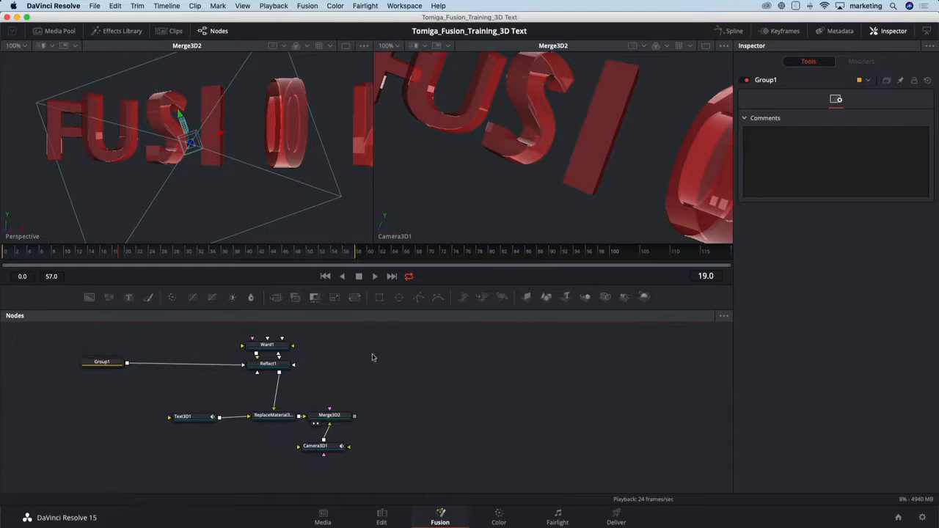
left_click_drag(371, 357, 372, 368)
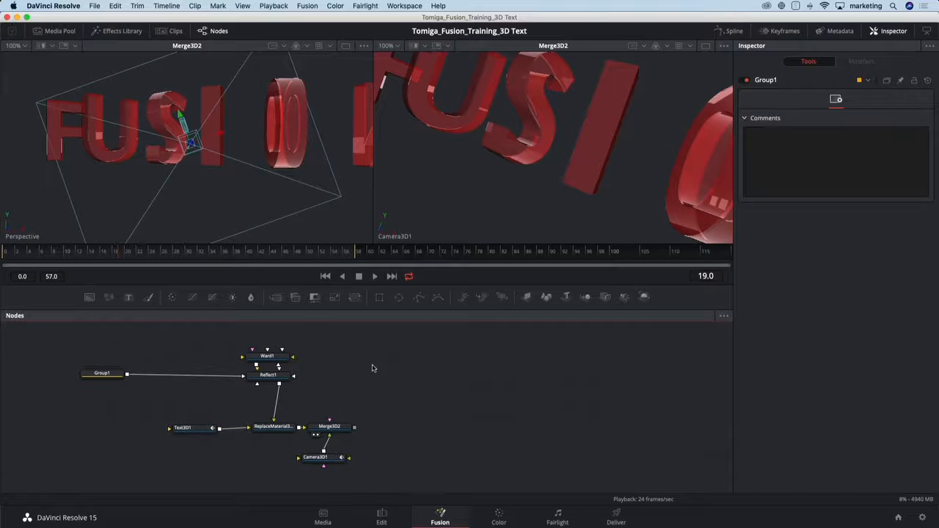
Open the Effects Library and examine its template categories, including Backgrounds, Generators, Lens flares, Motion graphics, Particles and Shaders.
left_click(121, 31)
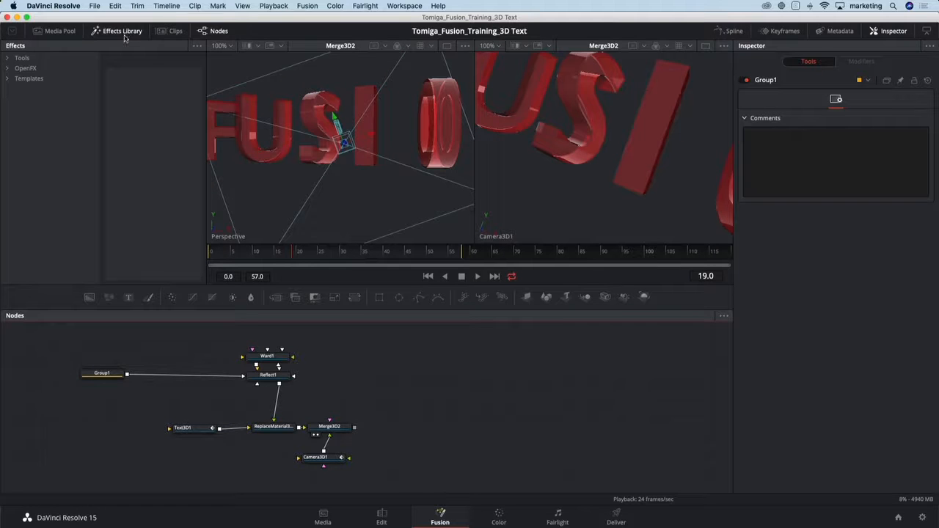
left_click(7, 79)
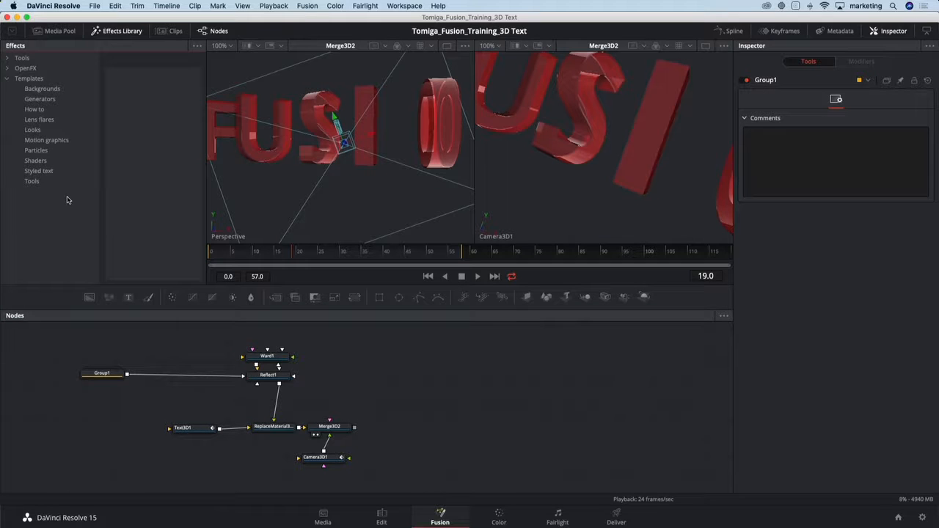
left_click(44, 89)
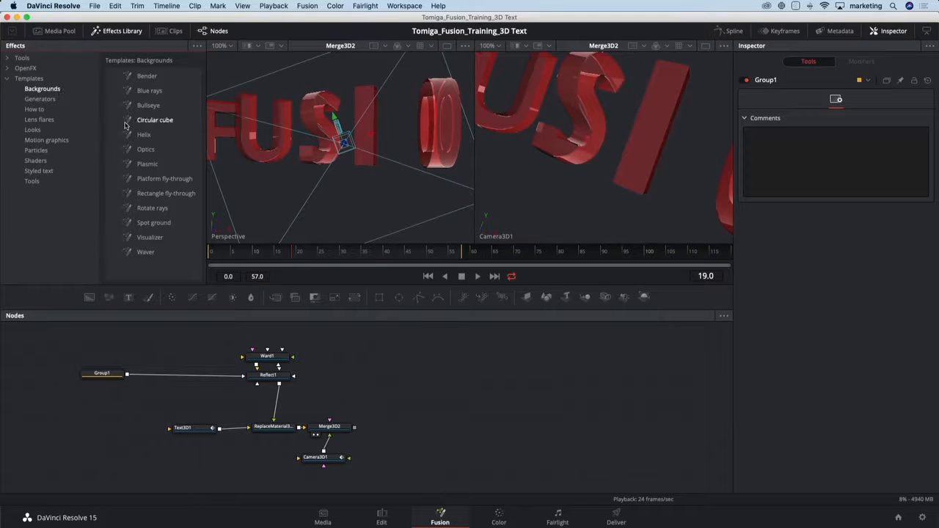
left_click(44, 99)
left_click(50, 119)
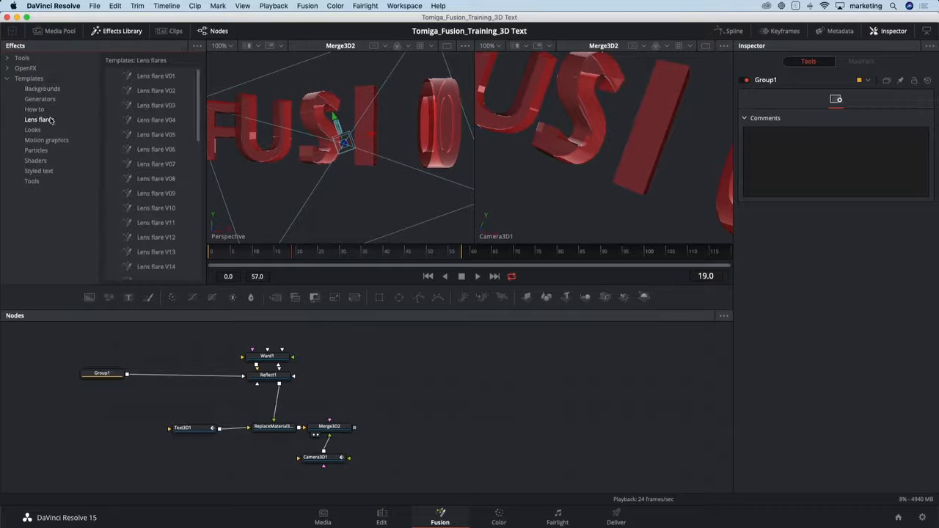
left_click(56, 141)
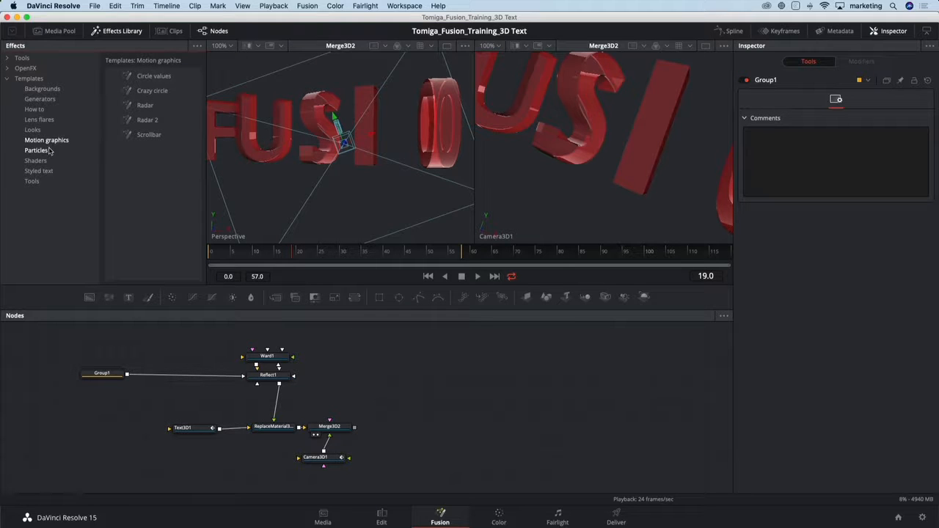
left_click(50, 150)
left_click(47, 161)
left_click(50, 151)
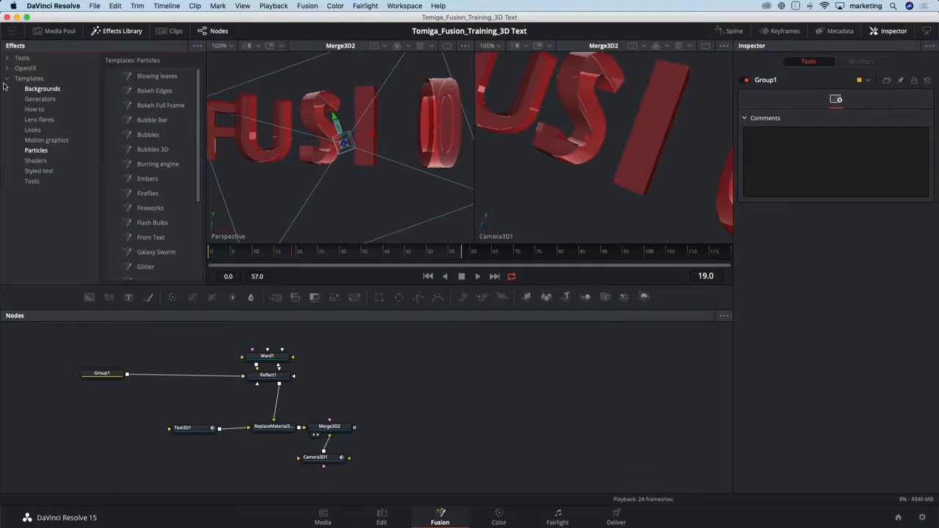
List the Particles tools instead of the templates and enlarge the Effects Library in height and width.
left_click(7, 78)
left_click(7, 58)
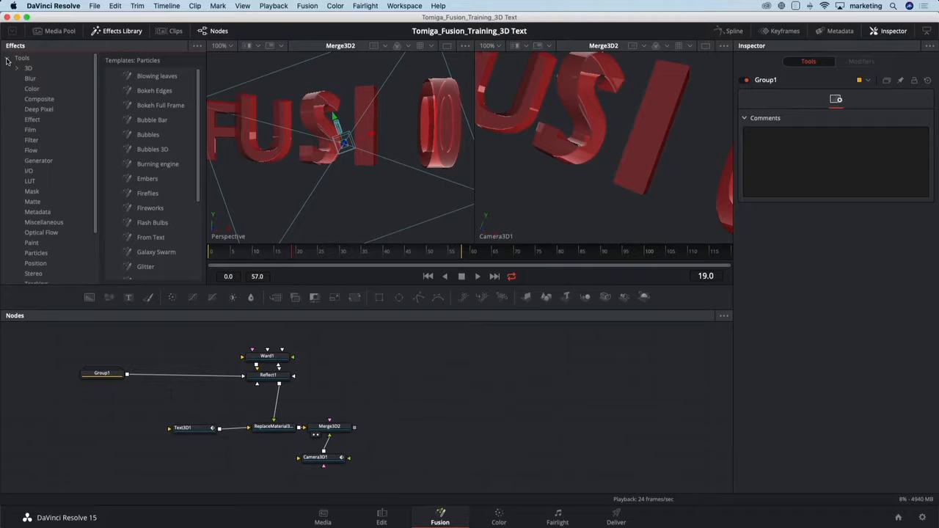
left_click(36, 253)
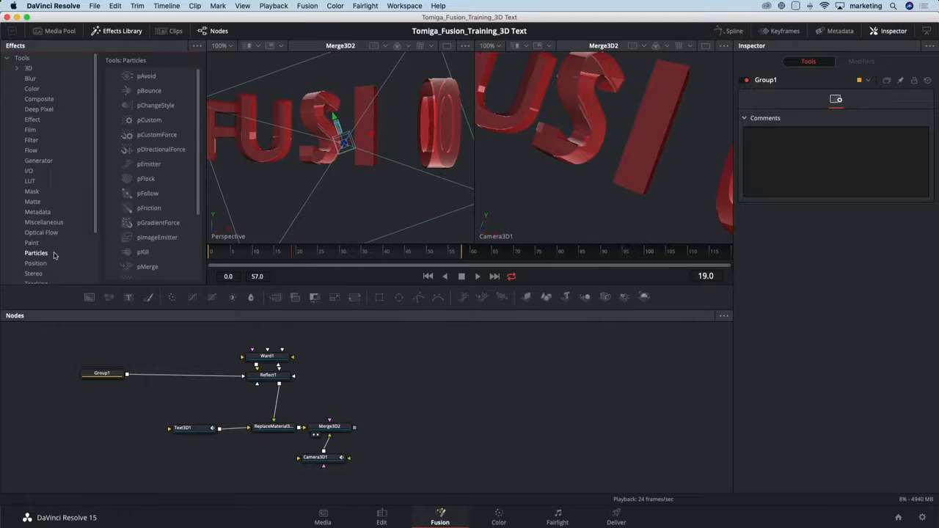
left_click_drag(205, 285, 233, 343)
left_click_drag(208, 277, 257, 267)
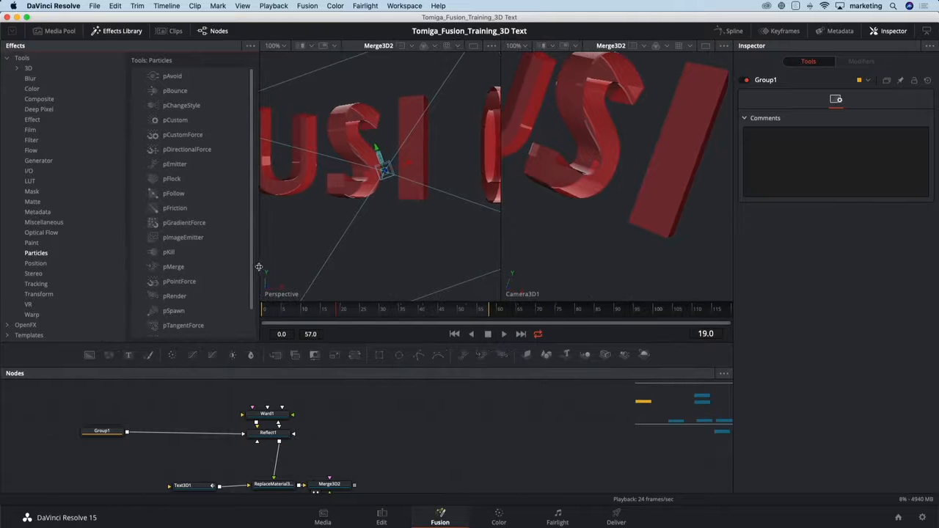
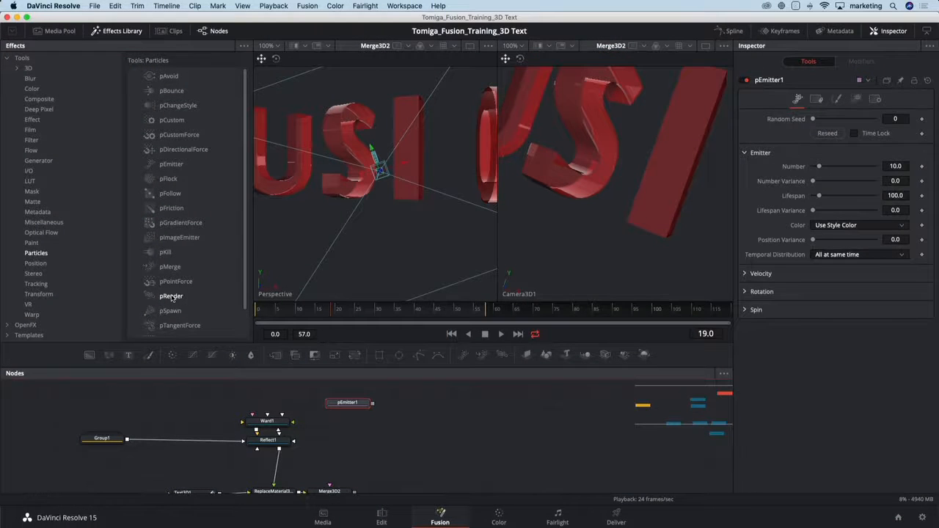
Add a pRender node after pEmitter1, then hide the Effects Library and enlarge the node area.
double_click(171, 296)
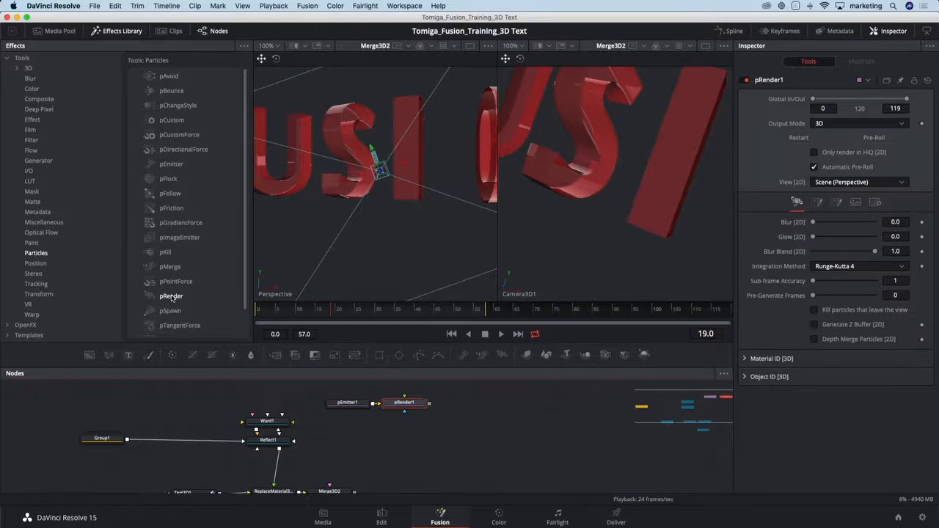
left_click(115, 33)
left_click_drag(398, 436, 399, 426)
left_click_drag(458, 365, 458, 307)
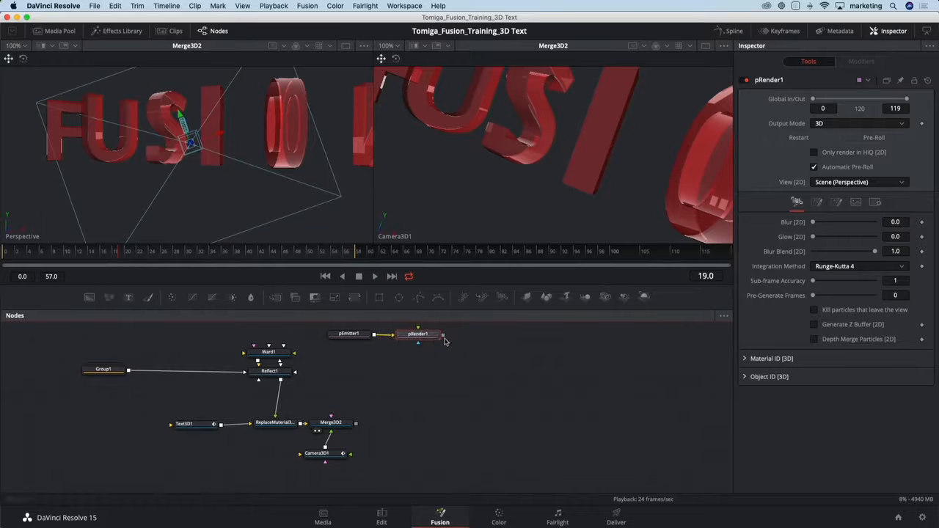
Connect pRender1 to Merge3D2 and stack pEmitter1 and pRender1 above it, with the animation playing.
left_click_drag(444, 341, 341, 428)
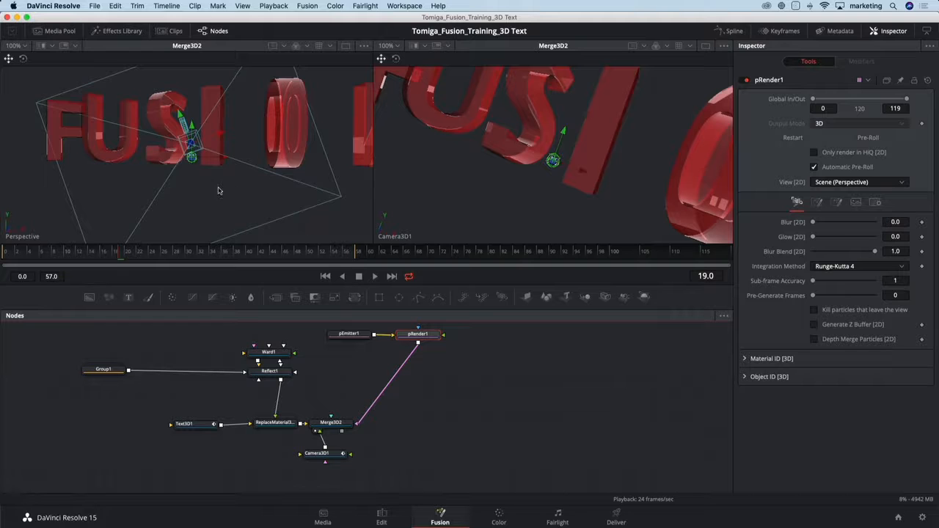
left_click_drag(218, 191, 188, 171)
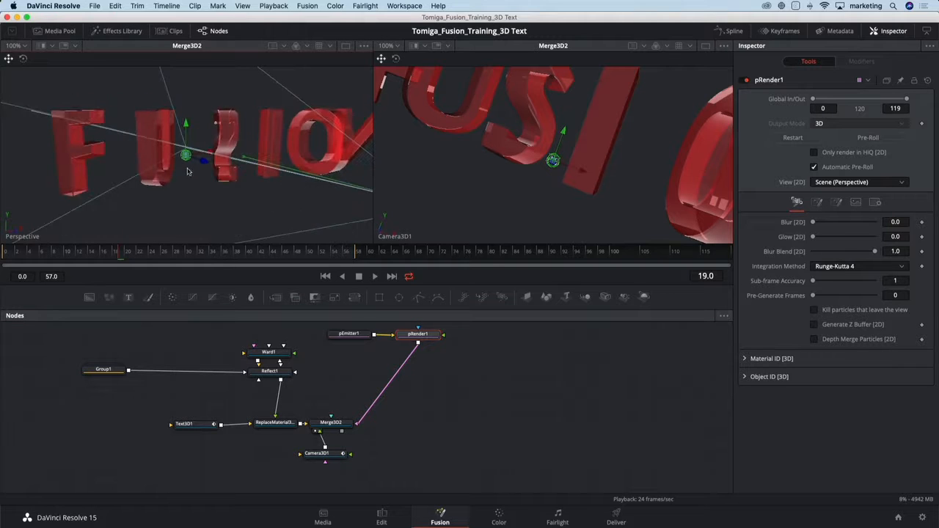
key("space")
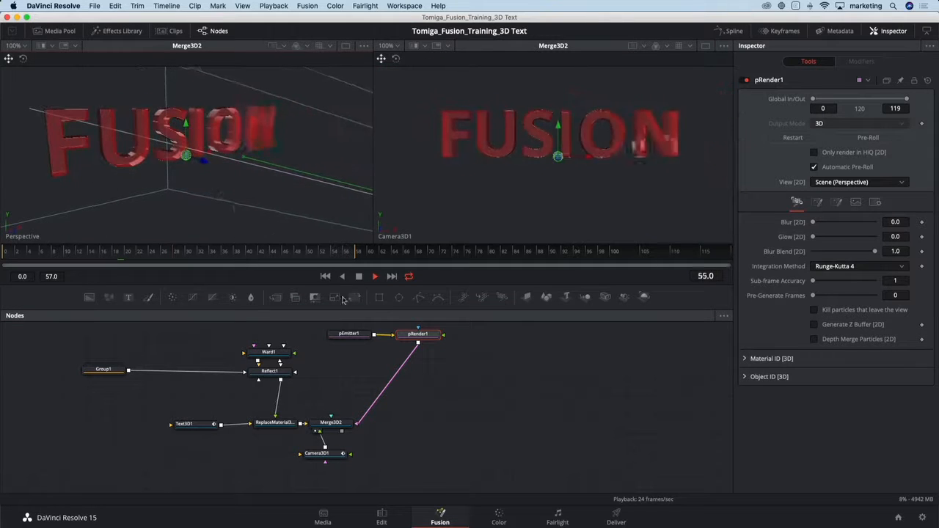
left_click_drag(434, 335, 353, 336)
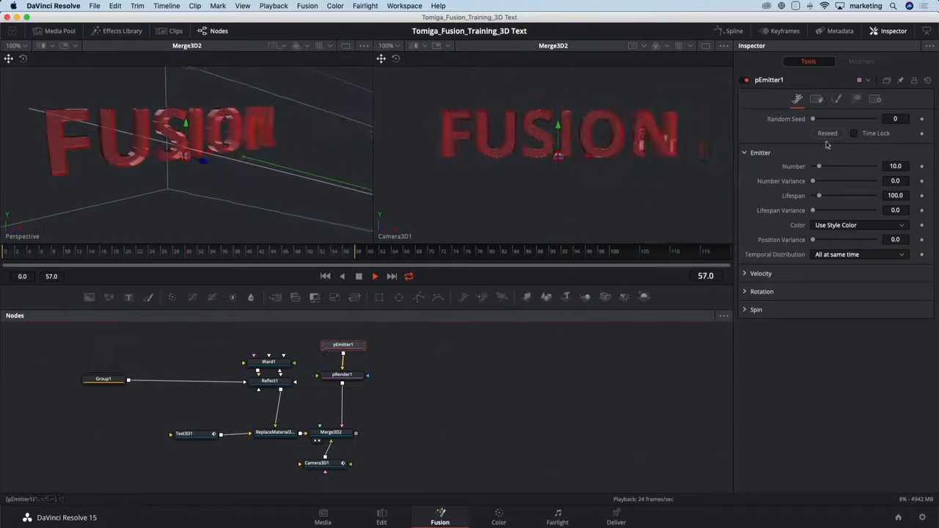
Change pEmitter1's region to Cube with a width of about 0.953, height of about 0.969 and depth of 1.0, and stop playback.
left_click(855, 99)
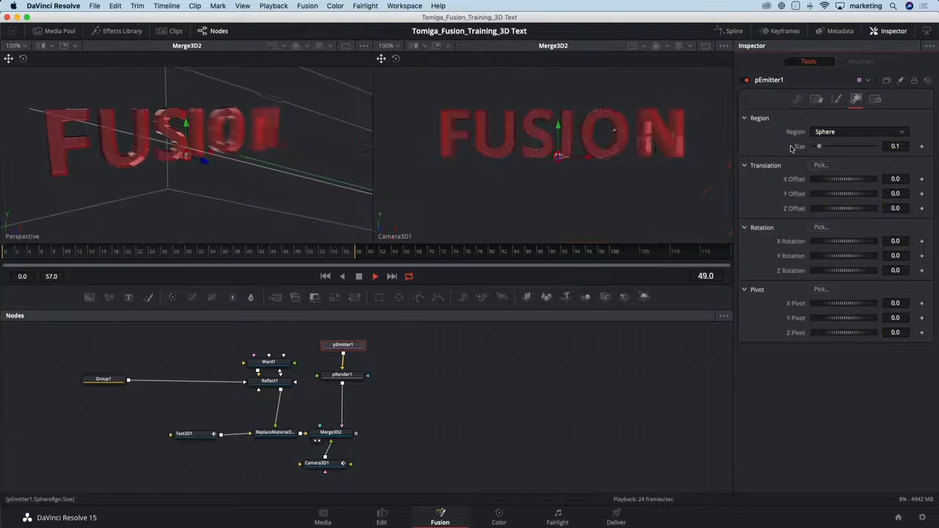
left_click(830, 134)
left_click(833, 171)
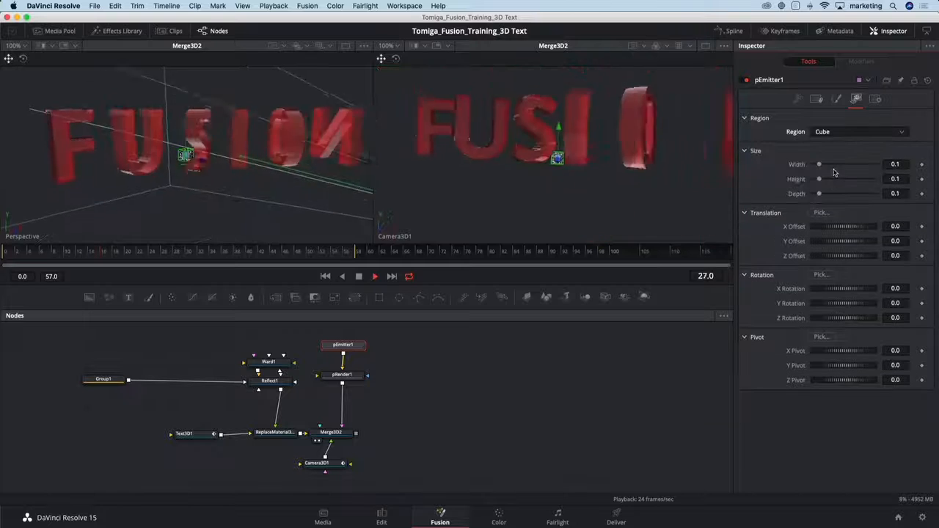
left_click_drag(820, 165, 871, 164)
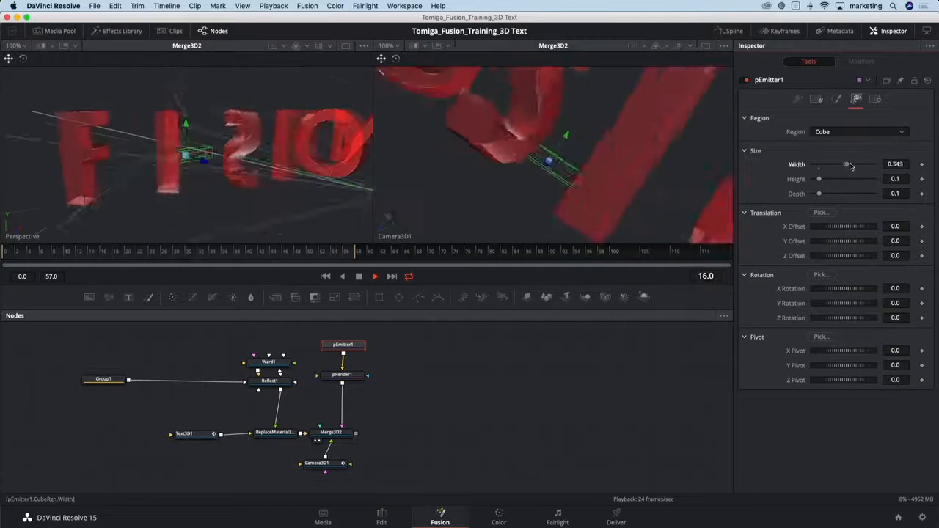
left_click_drag(819, 179, 874, 180)
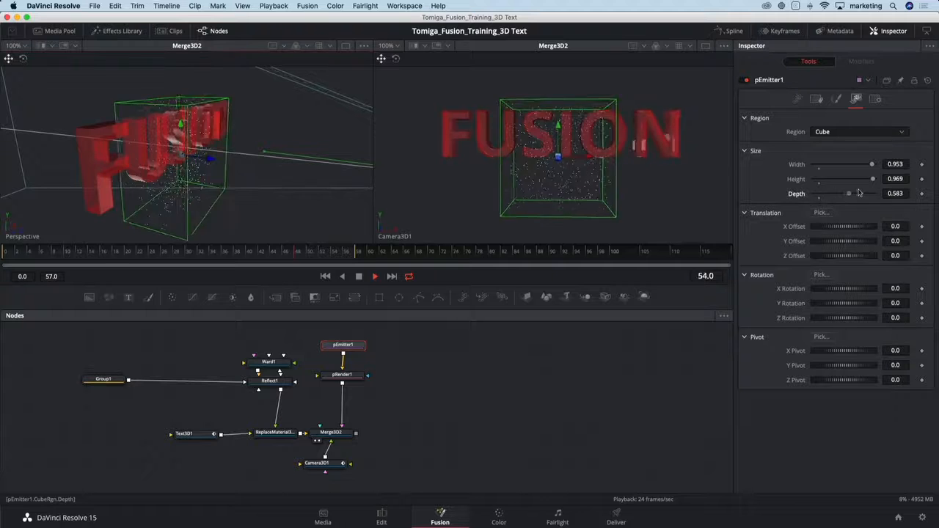
left_click_drag(820, 195, 874, 194)
key("space")
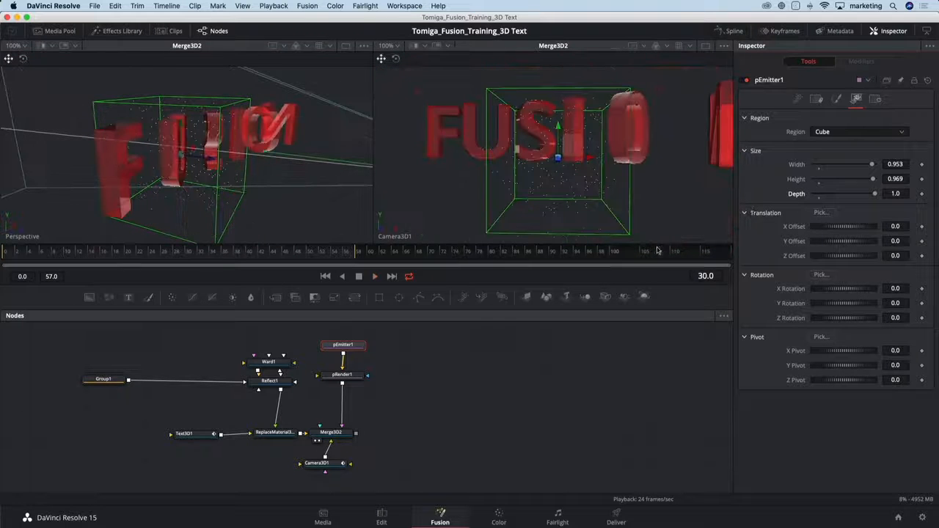
Go to frame 119 and set the cube region's depth to 5, trying 2 first, so it extends toward the camera.
left_click_drag(687, 245, 726, 251)
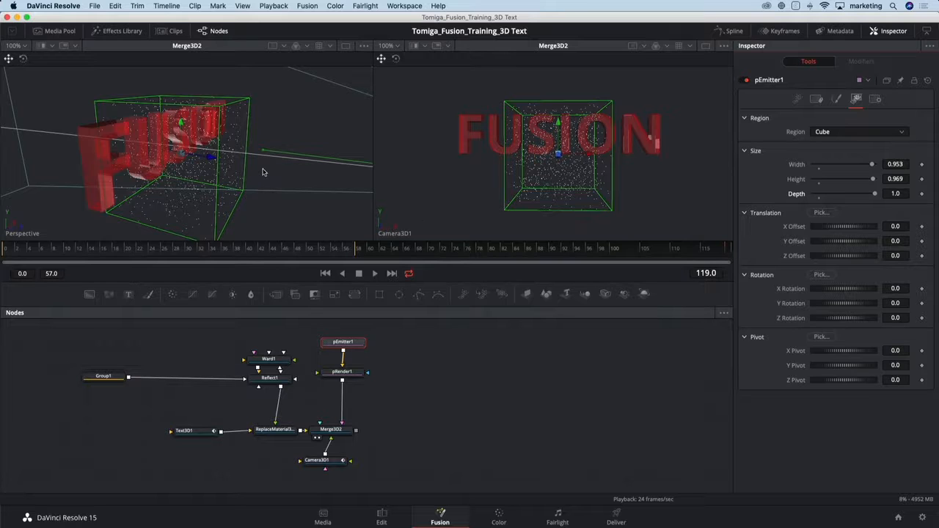
scroll(263, 172, "down", 5)
left_click_drag(250, 182, 281, 186)
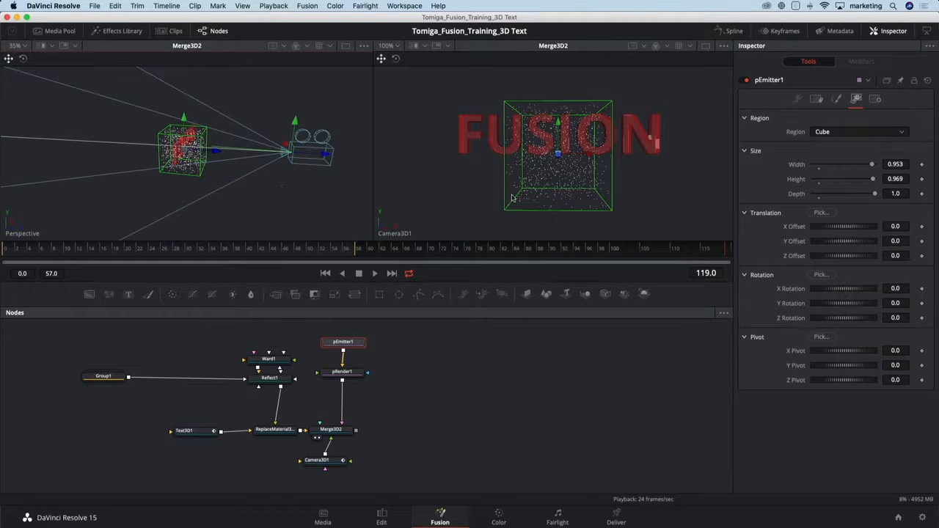
left_click(899, 194)
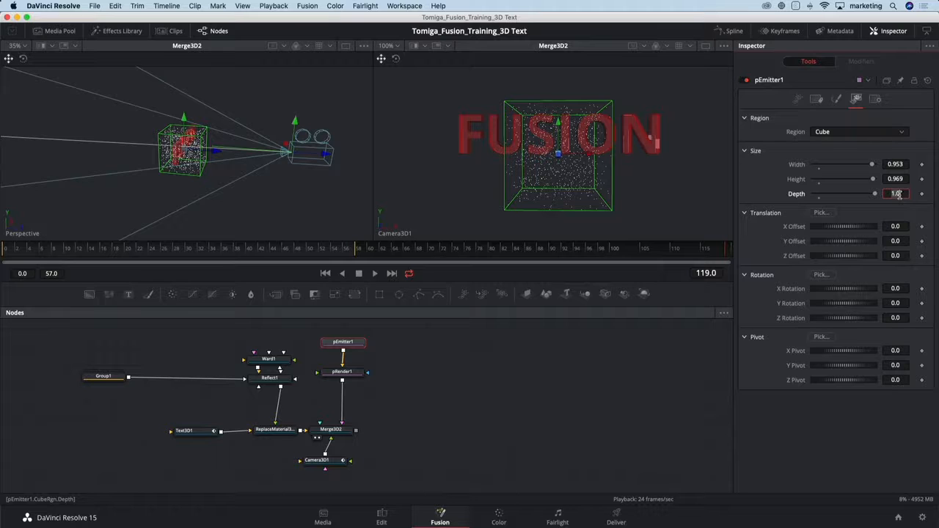
type("2")
key("Tab")
left_click(898, 195)
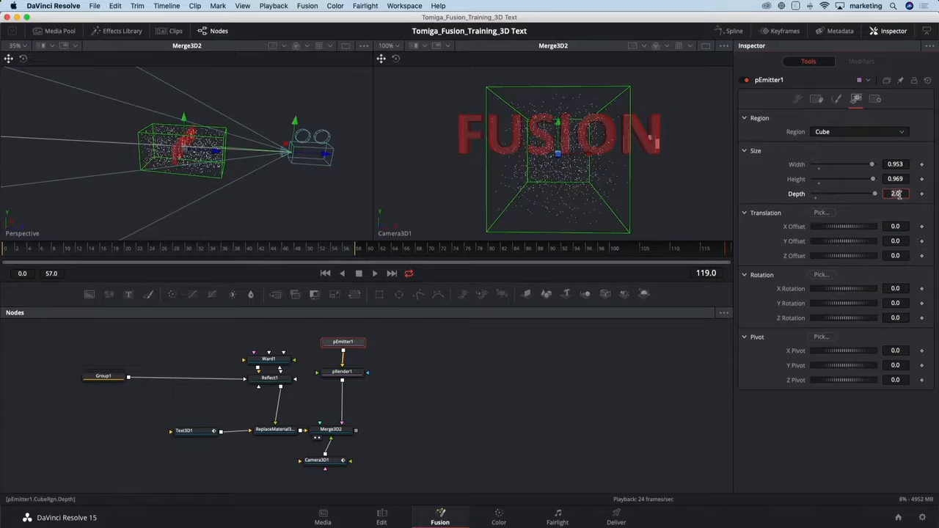
type("5")
key("Tab")
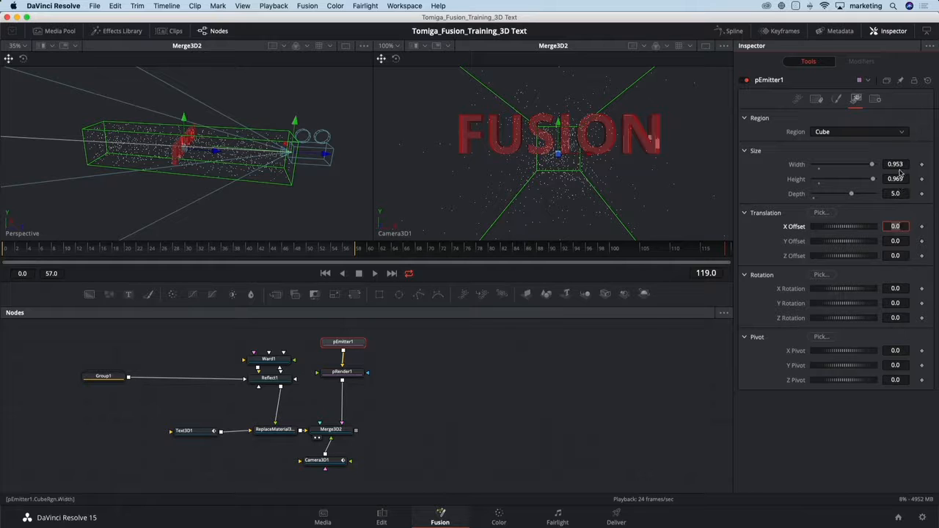
Set the emitter cube region's width to 3 and height to 3, trying 2 first for each.
left_click(898, 165)
type("2")
key("Tab")
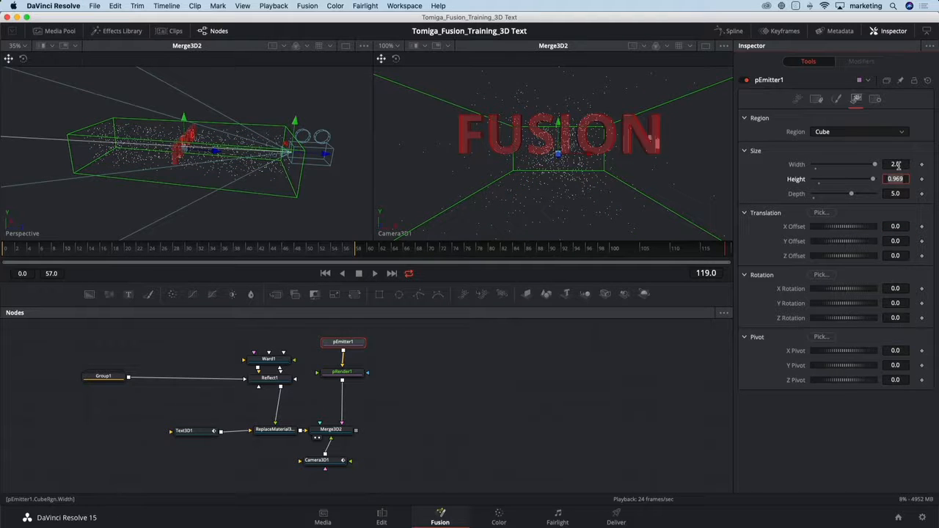
left_click(905, 163)
type("3")
key("Tab")
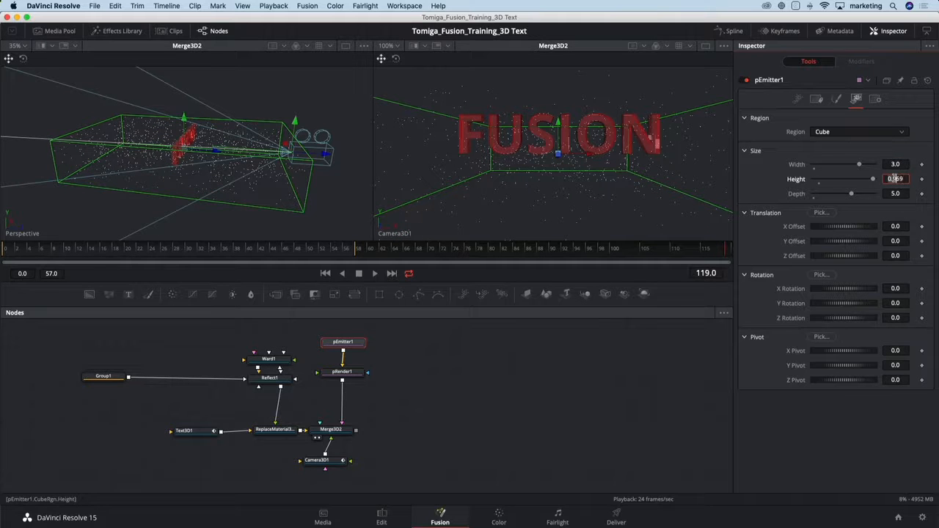
type("2")
key("Tab")
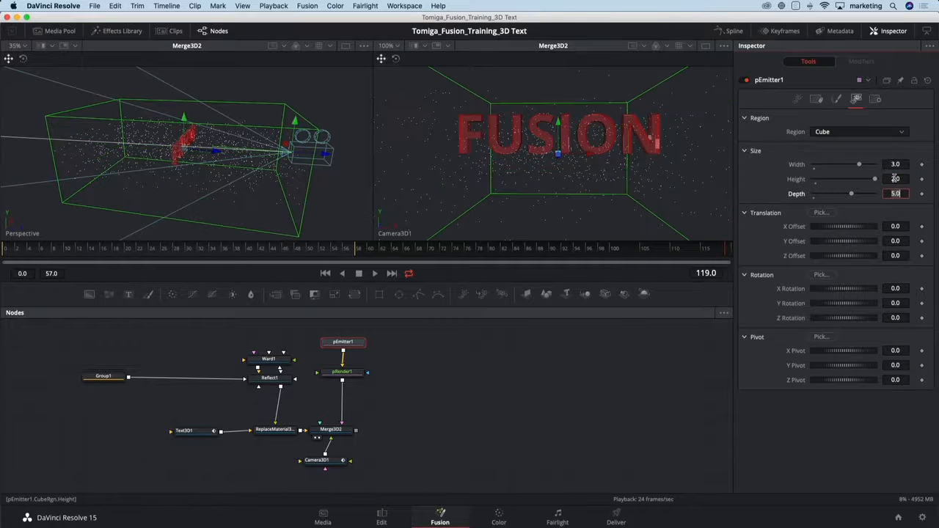
double_click(892, 180)
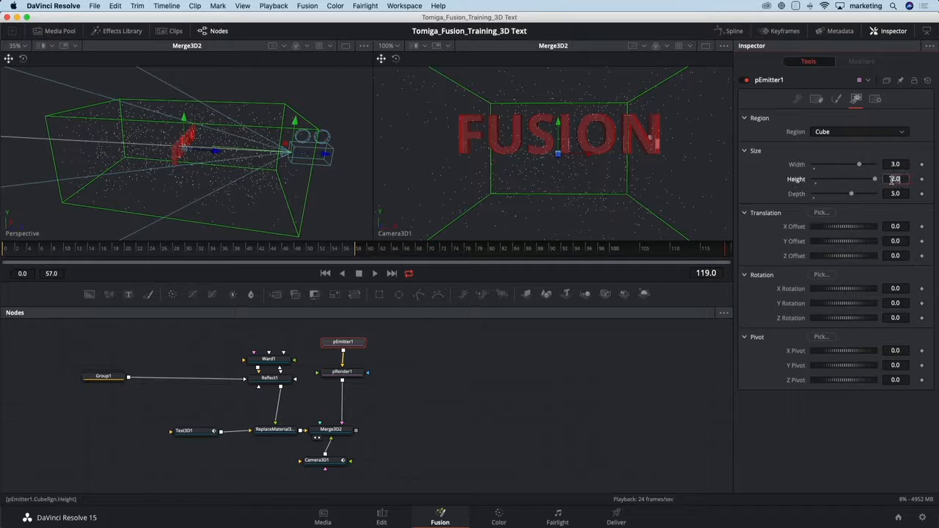
type("3")
key("Tab")
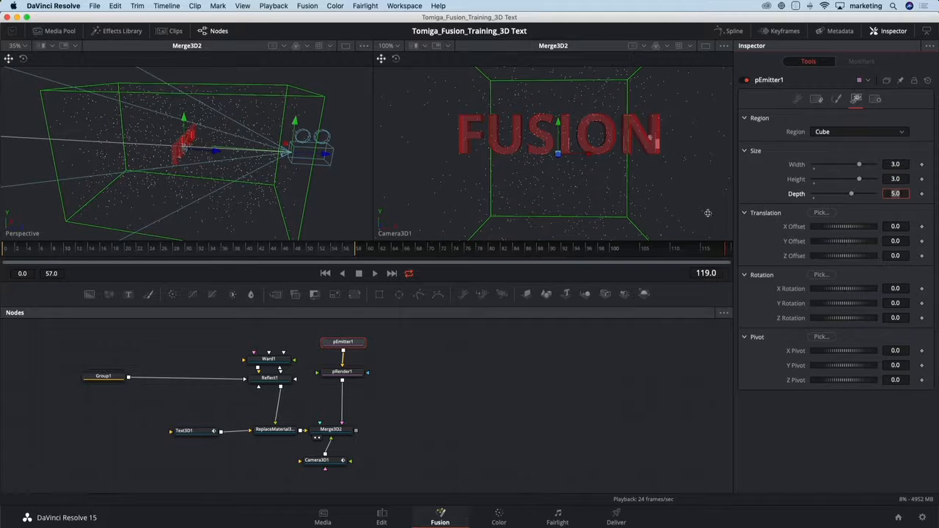
Play the animation and adjust the cube region to about 3.654 wide and 2.299 high.
left_click_drag(306, 199, 162, 194)
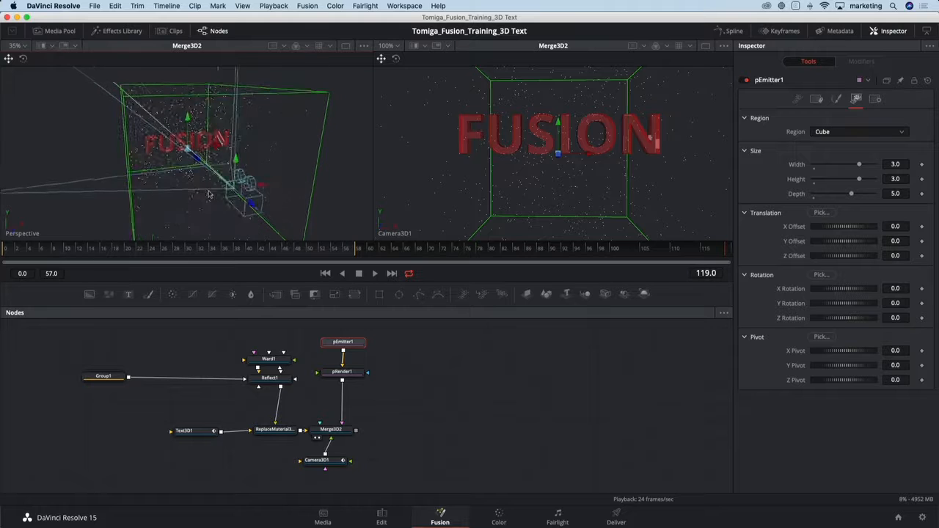
key("space")
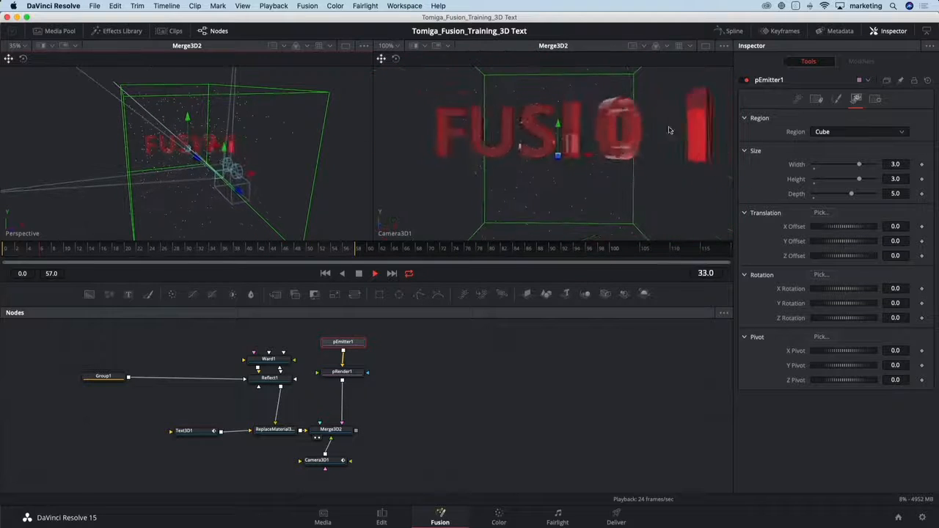
mouse_move(860, 164)
left_mouse_down()
mouse_move(869, 164)
mouse_move(851, 178)
left_mouse_up()
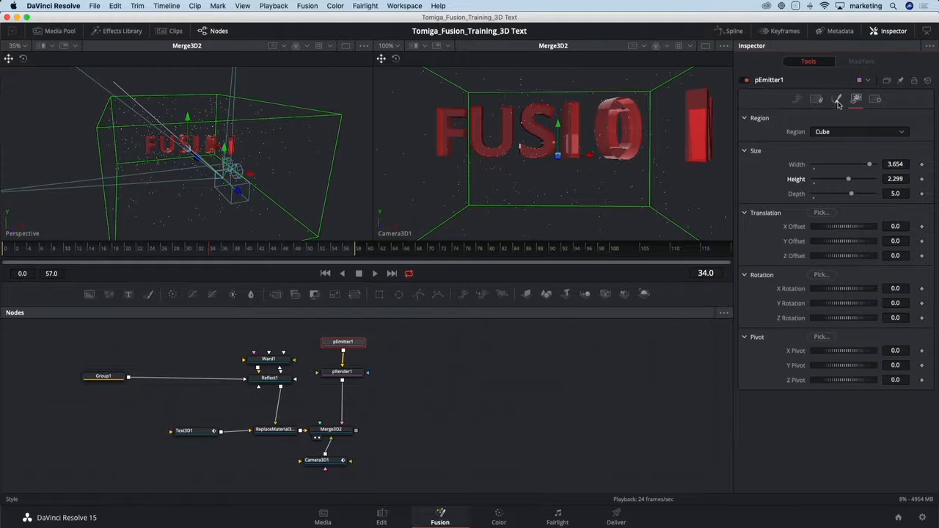
Change pEmitter1's particle style to Line and set the particle size to 0.5.
left_click(837, 100)
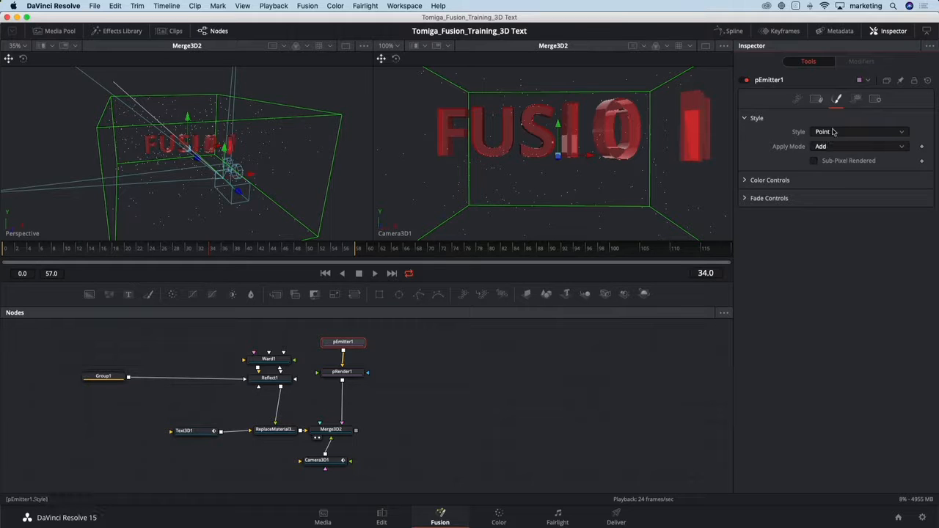
left_click(833, 131)
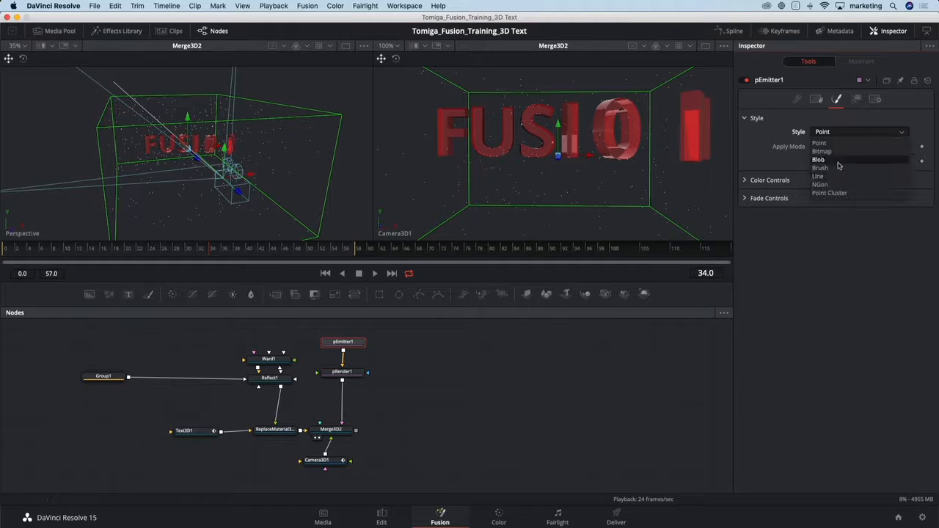
left_click(823, 181)
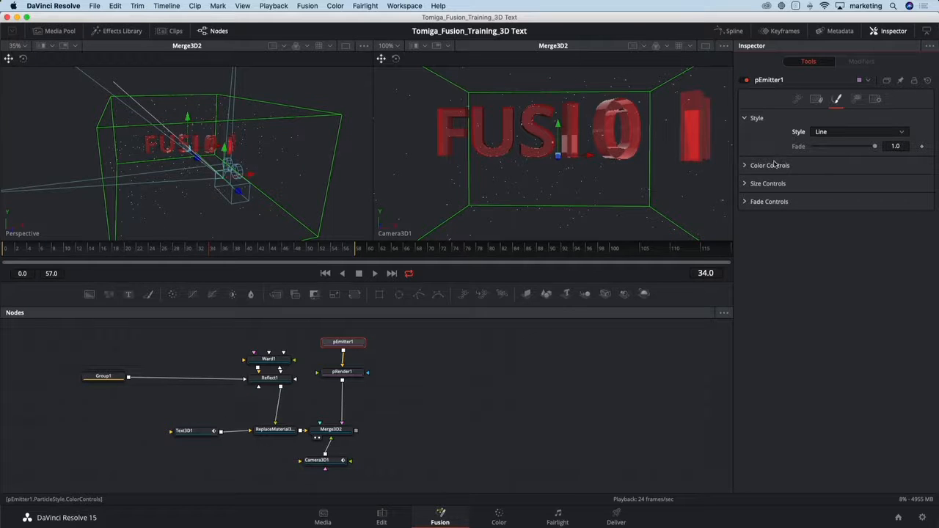
left_click(744, 184)
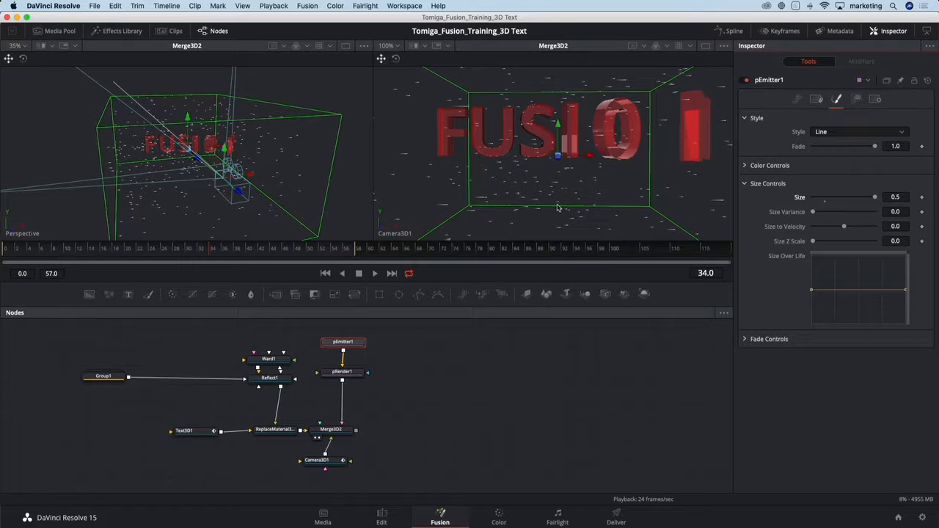
Set the emitter's particle velocity to about 0.315 while the animation plays.
left_click(799, 99)
key("space")
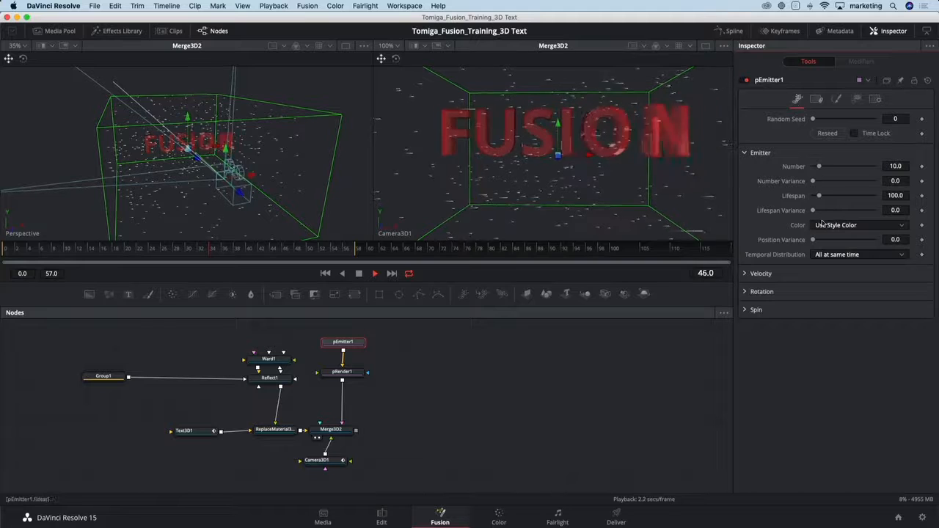
left_click(746, 276)
left_click_drag(813, 288, 833, 291)
left_click_drag(832, 289, 836, 289)
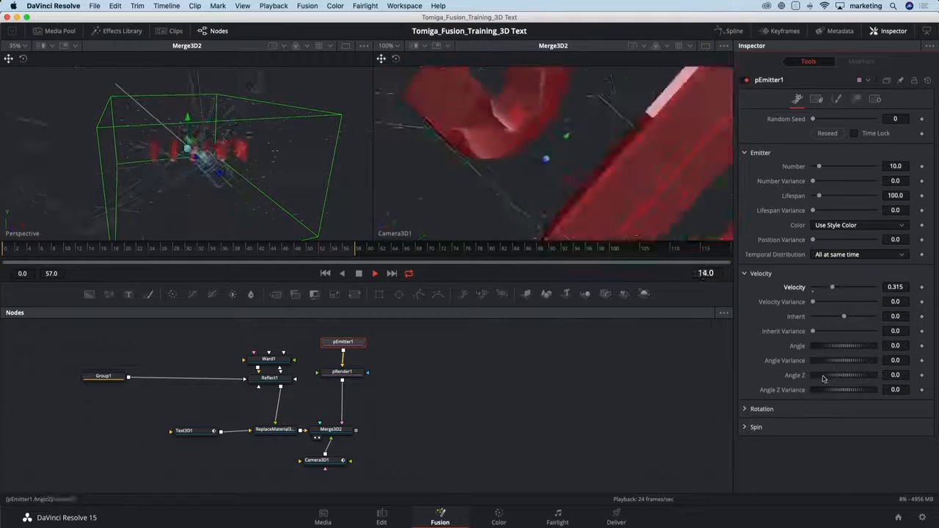
Set the velocity Angle Z of the emitted particles to -90.
left_click(902, 376)
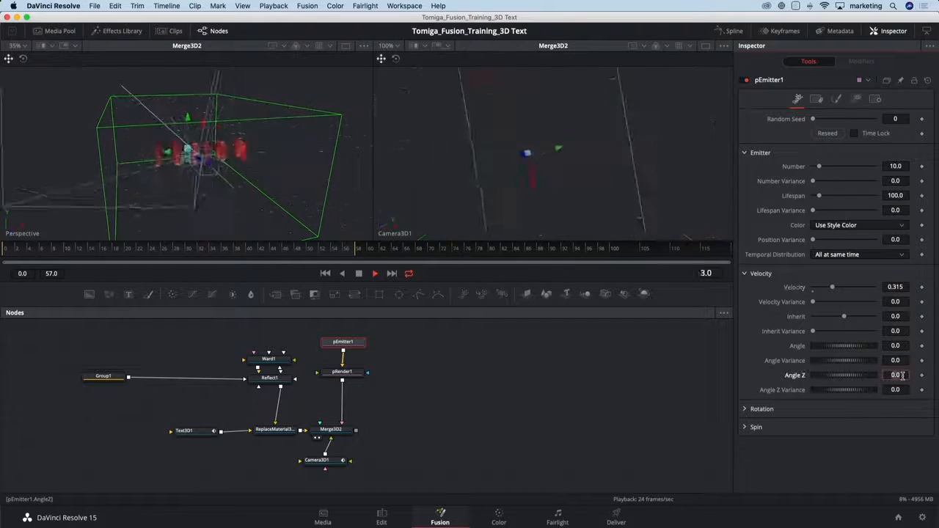
type("-90")
key("Tab")
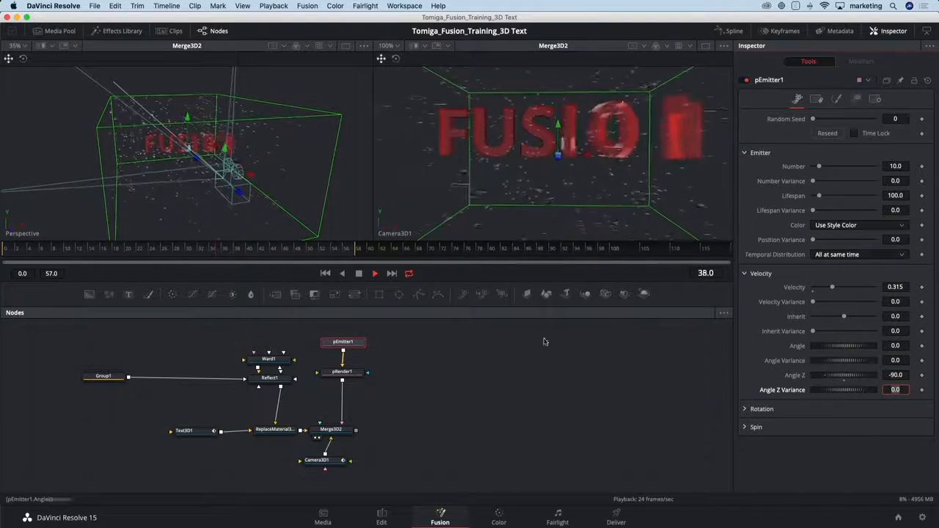
Expand pEmitter1's rotation settings and turn off Always Face Camera for the line particles.
left_click_drag(302, 191, 329, 235)
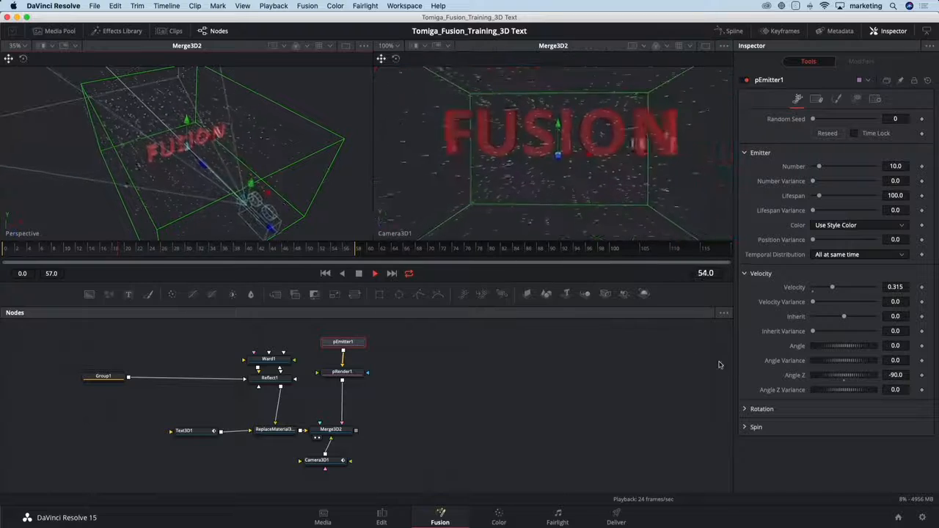
left_click(750, 410)
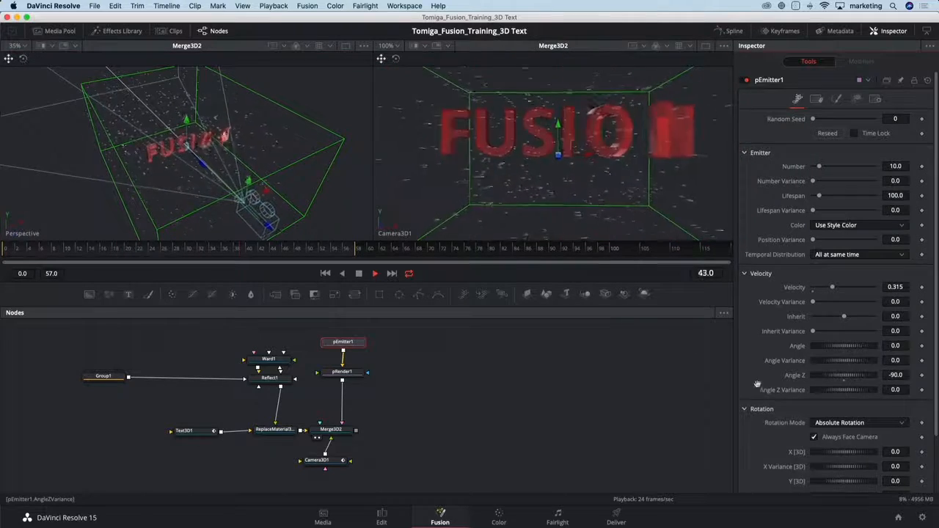
scroll(757, 385, "down", 3)
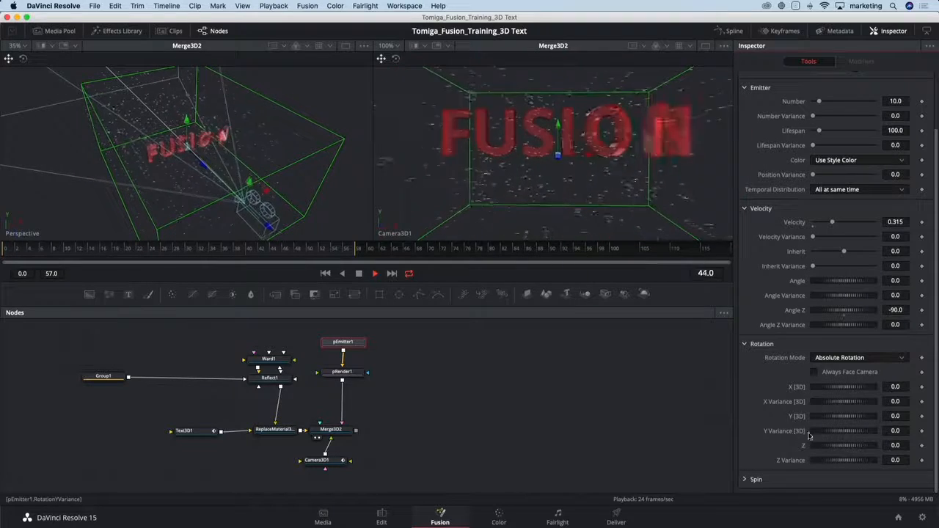
left_click(896, 430)
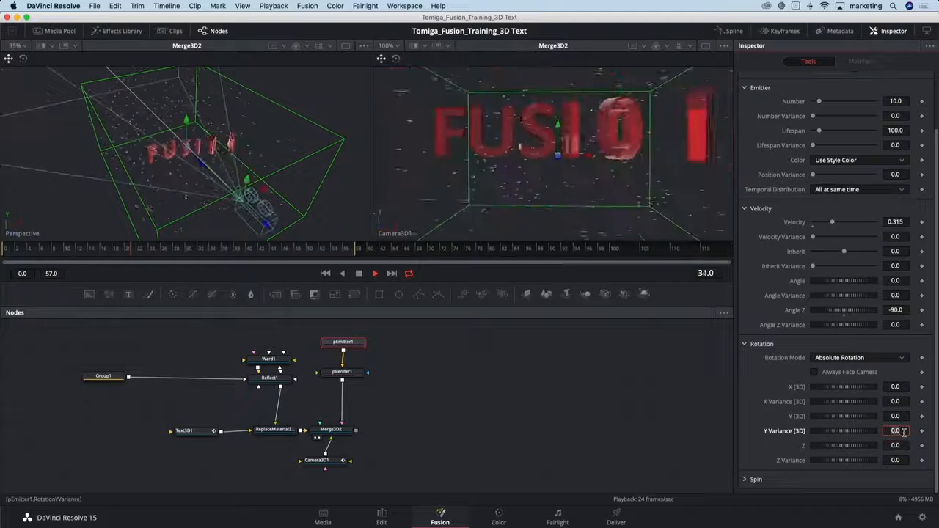
type("90")
key("Tab")
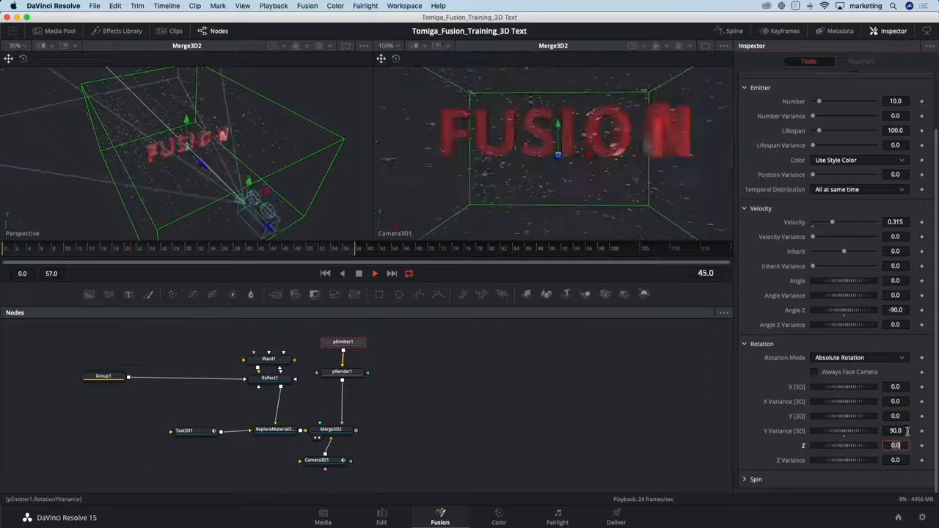
left_click(844, 437)
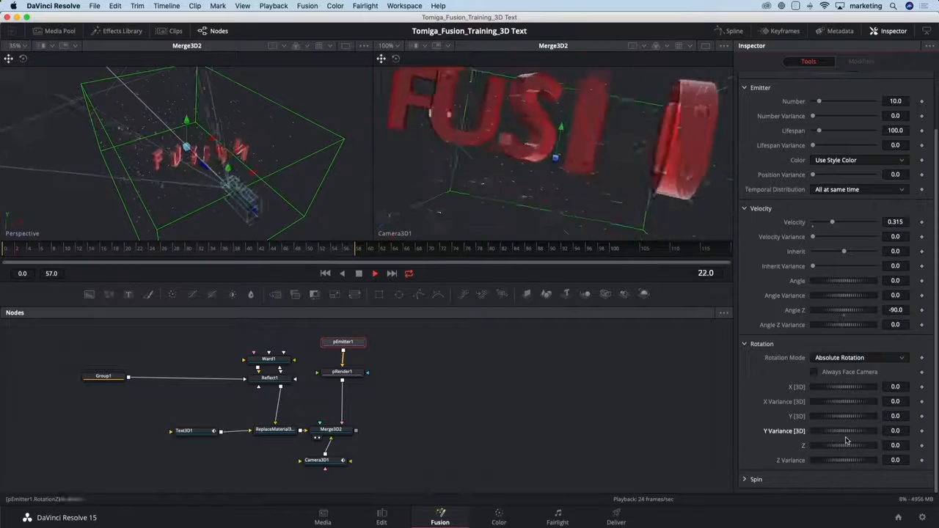
Set pEmitter1's Y rotation to 90 and check the line particles in the perspective view during playback.
left_click(898, 416)
type("90")
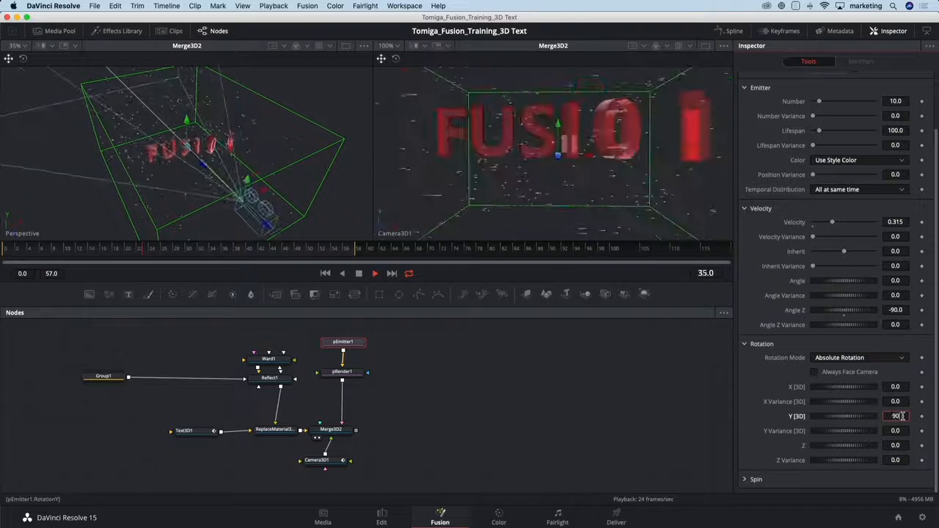
key("Tab")
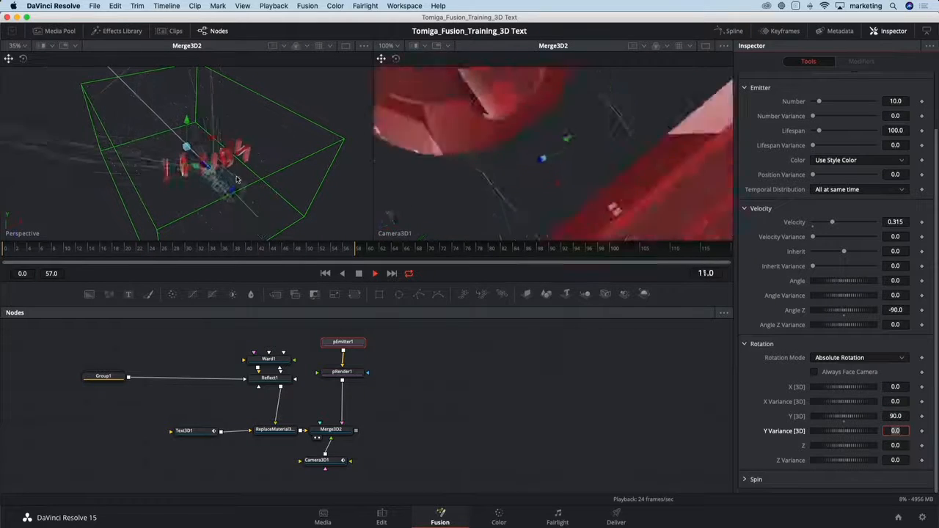
left_click_drag(237, 179, 258, 149)
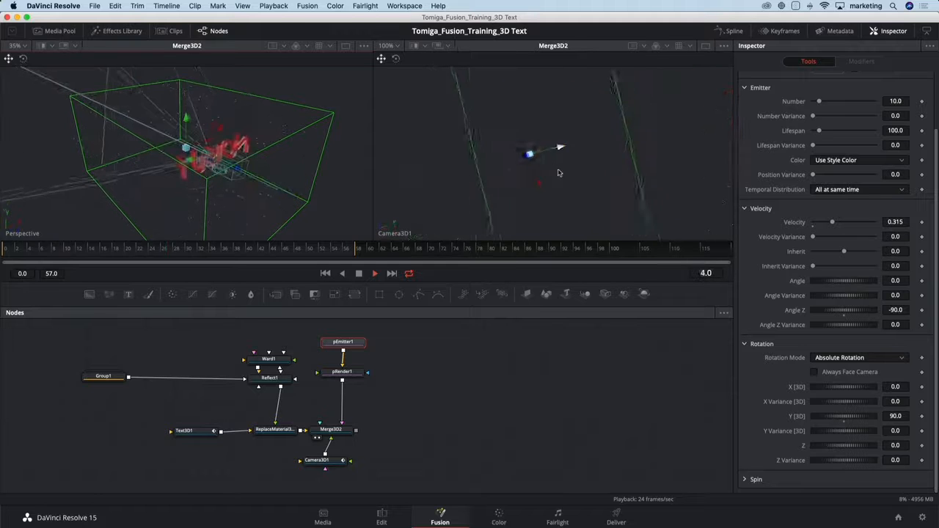
key("space")
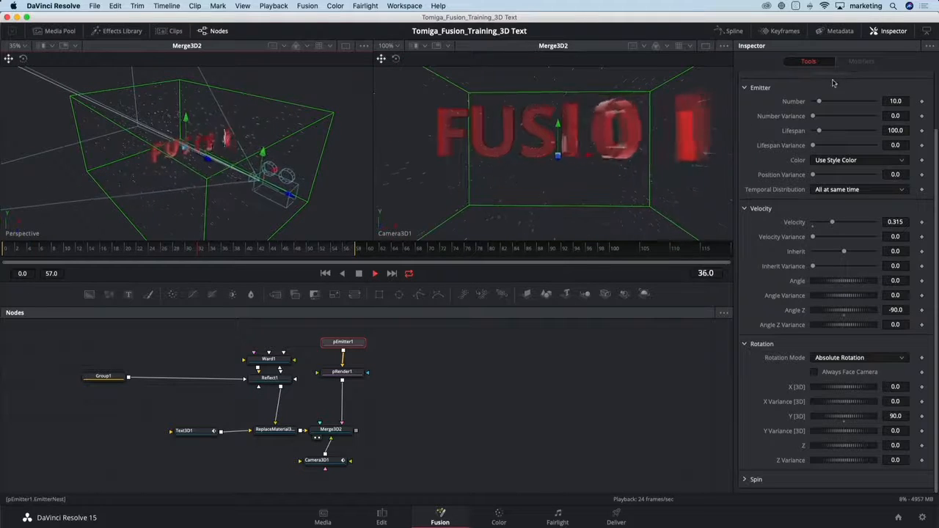
Add a Size Variance of about 0.087 to pEmitter1's line style.
scroll(812, 132, "up", 3)
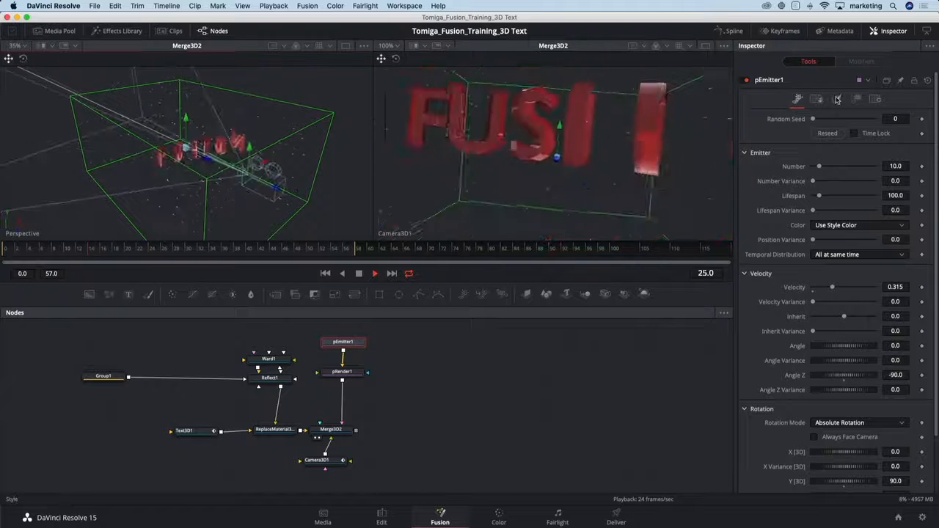
left_click(837, 99)
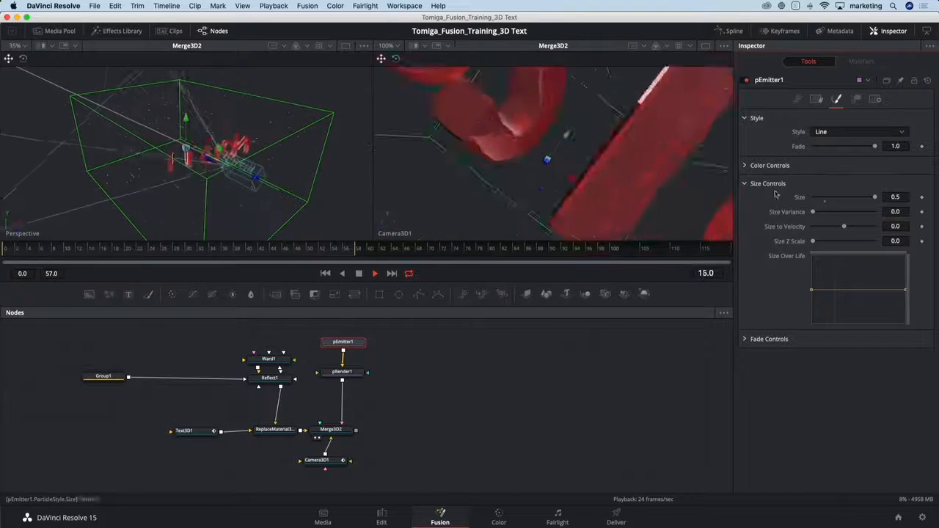
left_click_drag(813, 212, 824, 215)
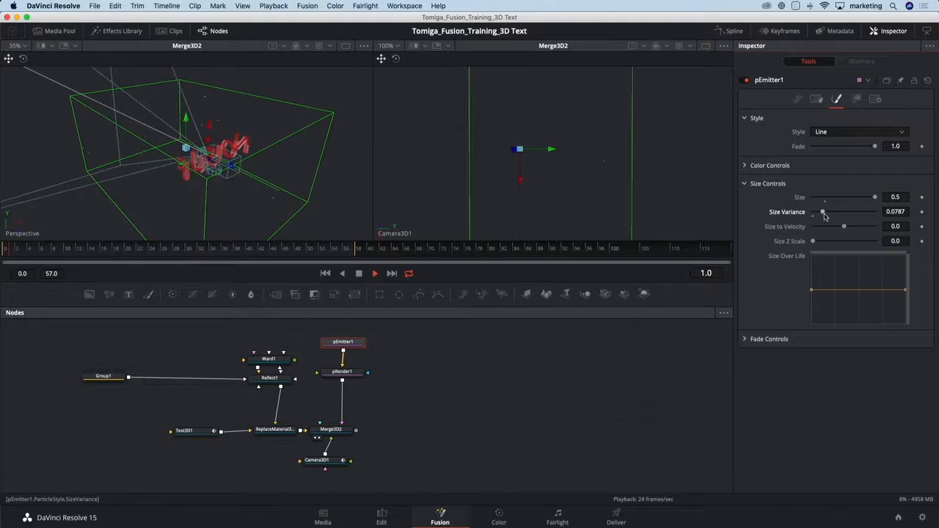
left_click_drag(823, 213, 826, 215)
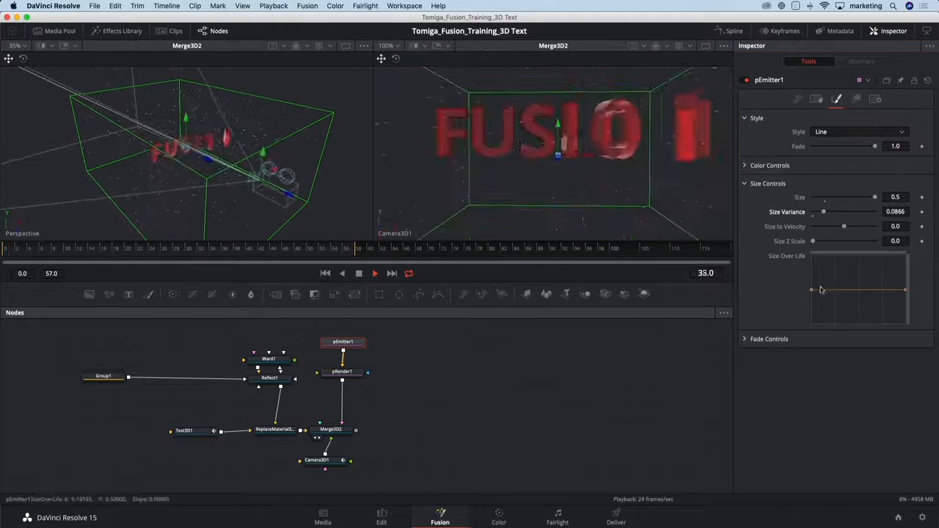
Shape the Size Over Life curve so the particles start small, peak mid-life and shrink again at the end.
left_click_drag(843, 289, 812, 294)
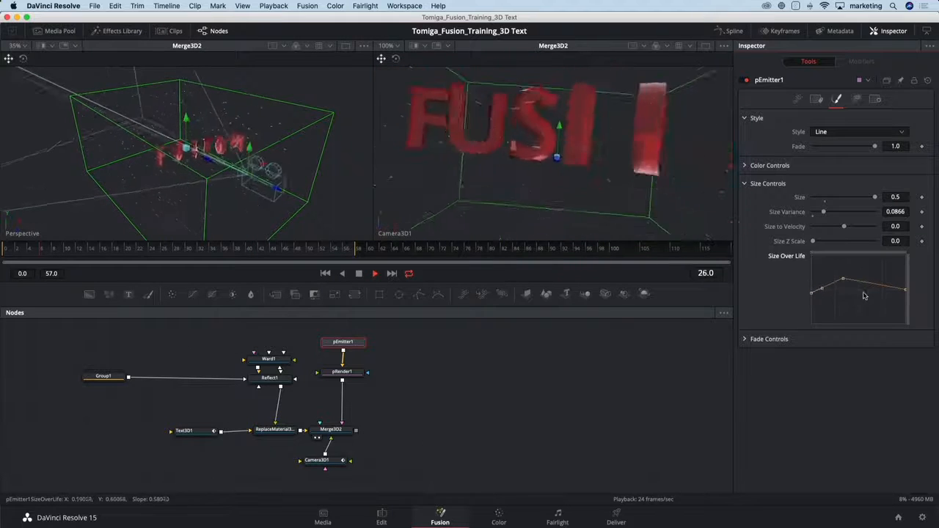
left_click_drag(905, 291, 906, 295)
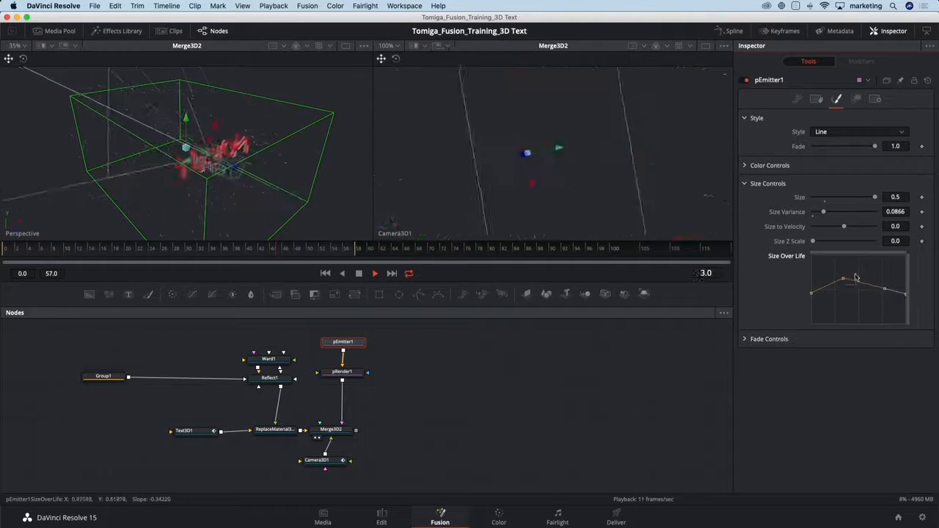
left_click_drag(855, 275, 838, 286)
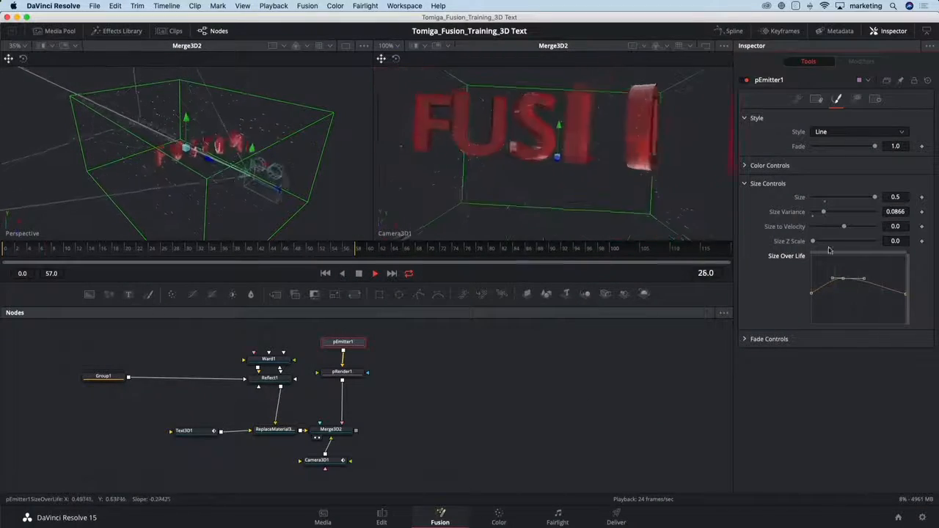
Expand the particle fade settings and set Fade In to 0.05 and Fade Out to 0.55.
left_click(748, 338)
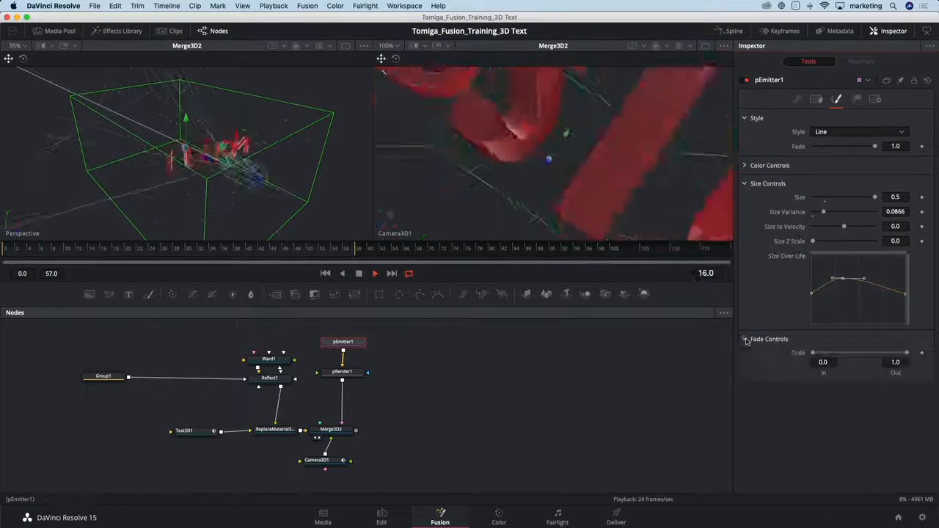
left_click_drag(812, 354, 822, 356)
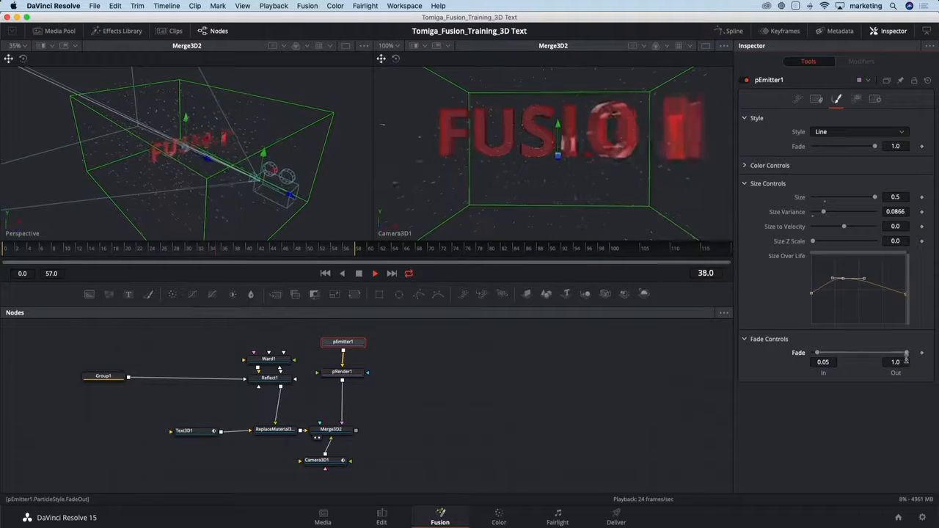
left_click_drag(909, 354, 868, 355)
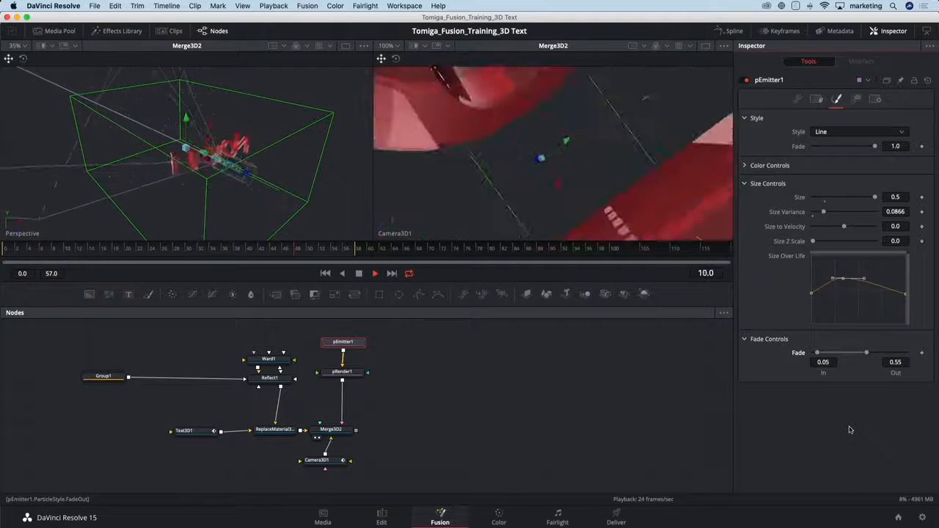
Set the emitter's Lifespan to 47 and its Lifespan Variance to 2.4.
left_click(796, 100)
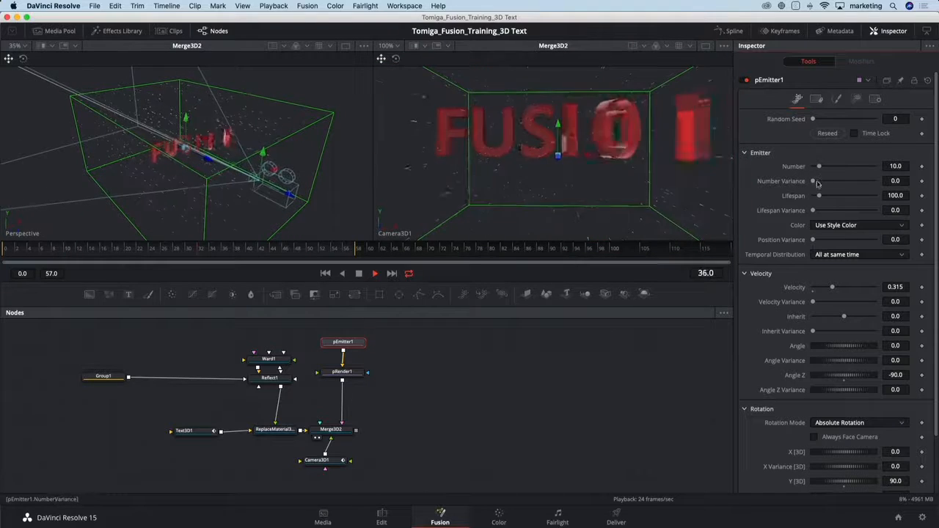
left_click_drag(820, 196, 814, 211)
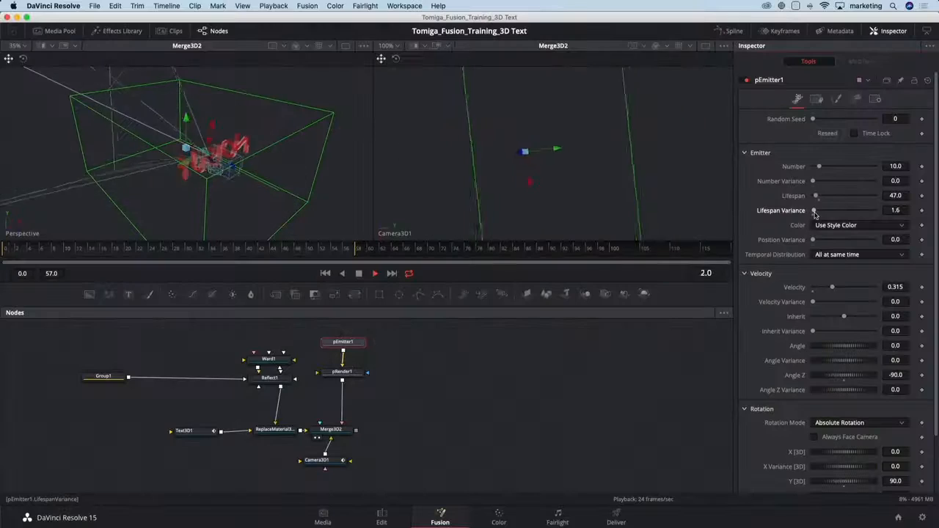
left_click_drag(814, 212, 815, 211)
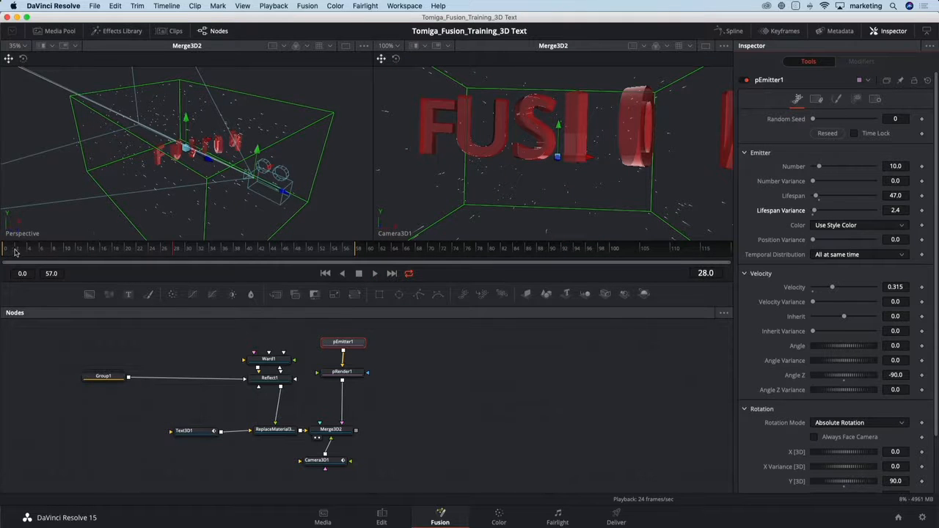
At frame 0, set the emitter's particle Number to 400 and keyframe it.
left_click_drag(15, 252, 3, 253)
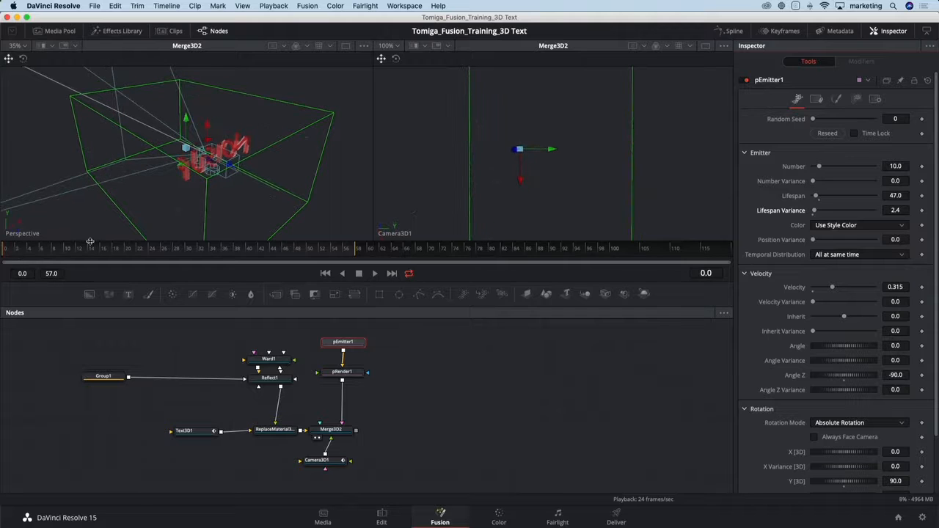
left_click(894, 165)
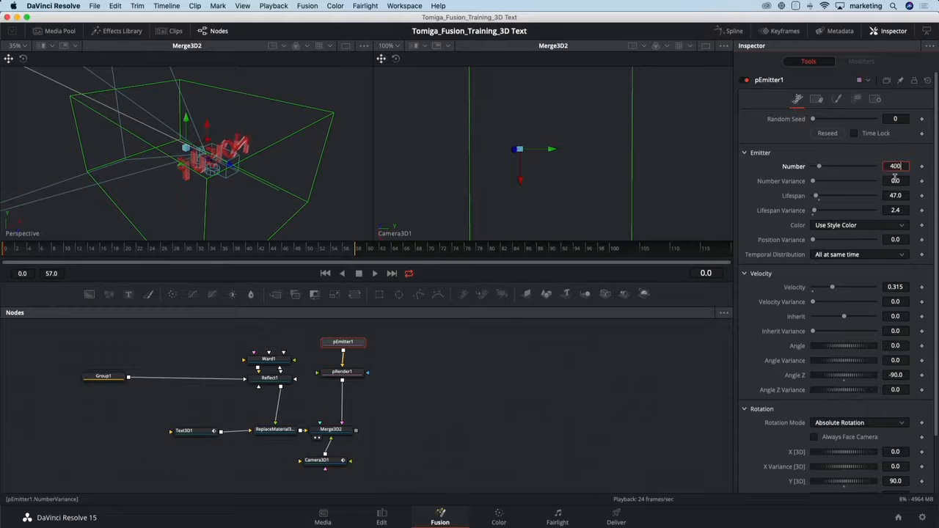
type("400")
left_click(895, 181)
left_click(922, 167)
Keyframe the particle Number at 0 on frame 1, then return to the keyframe on frame 0.
key("Right")
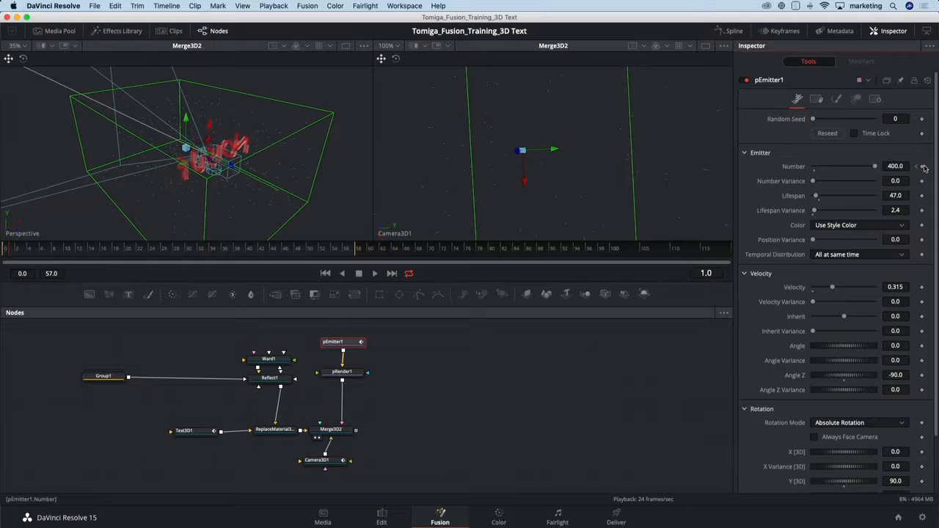
left_click(902, 166)
type("0")
key("Tab")
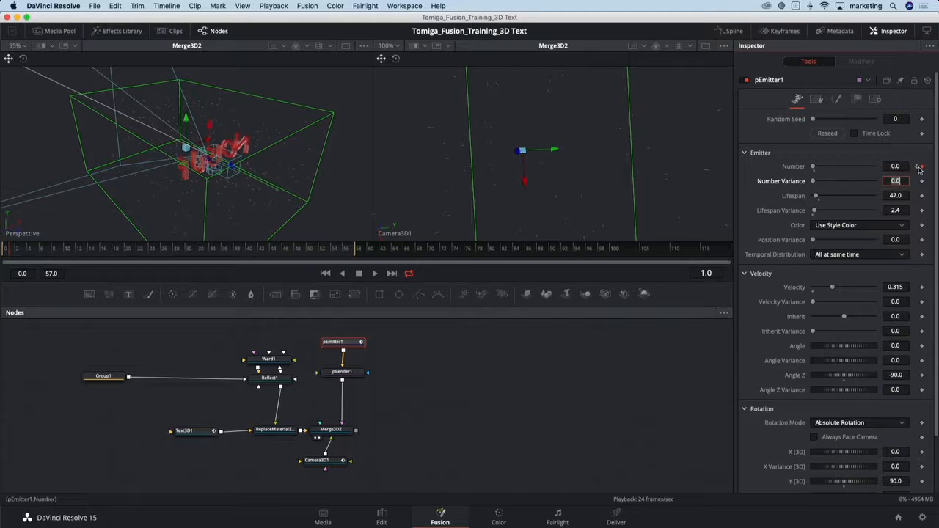
left_click(918, 167)
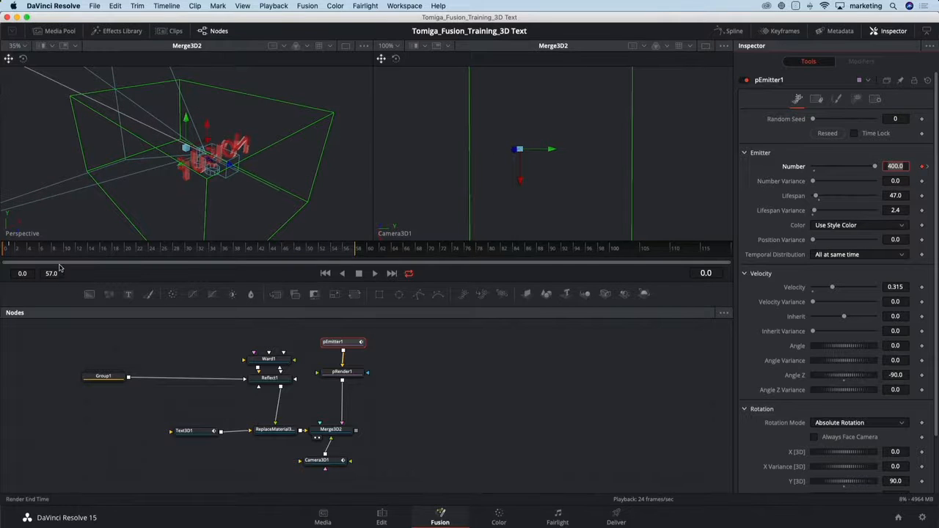
Play the animation from the start and set the emitter's Number Variance to 0.8 and Lifespan Variance to 5.5.
left_click_drag(59, 253, 1, 254)
left_click(807, 155)
key("space")
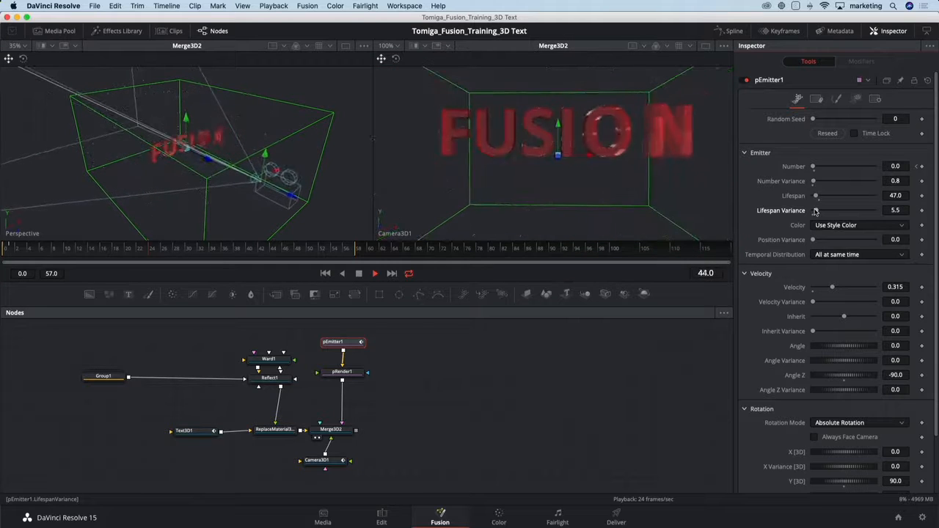
key("space")
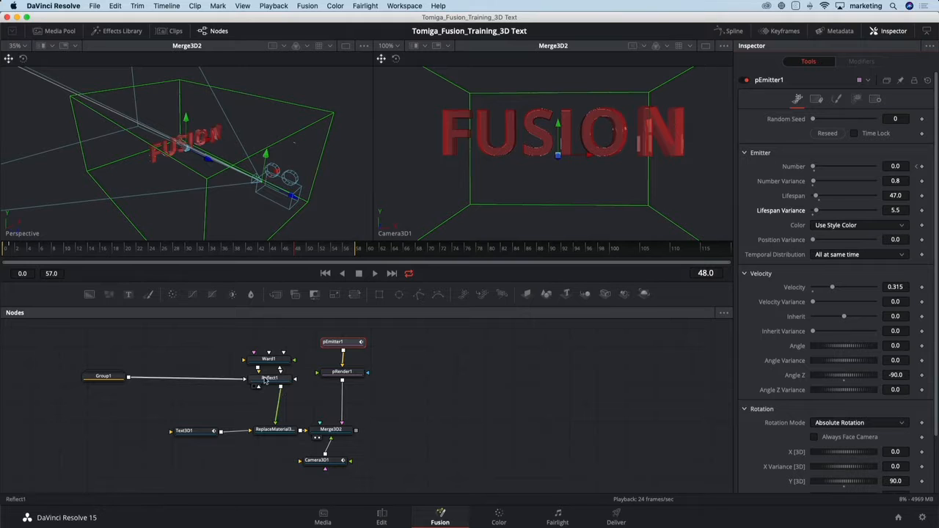
Move Group1 farther from the Reflect1 node and expand the group to show its contents.
left_click_drag(222, 395, 280, 391)
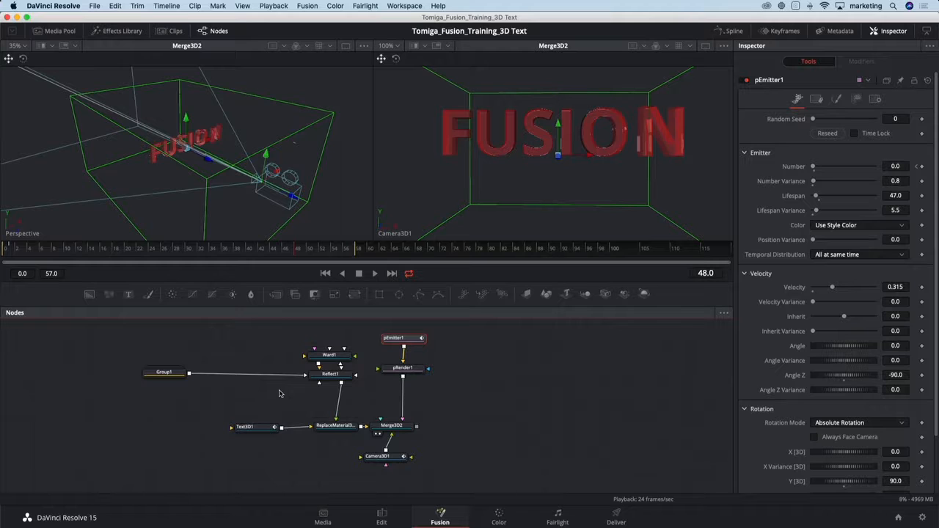
left_click_drag(157, 374, 94, 375)
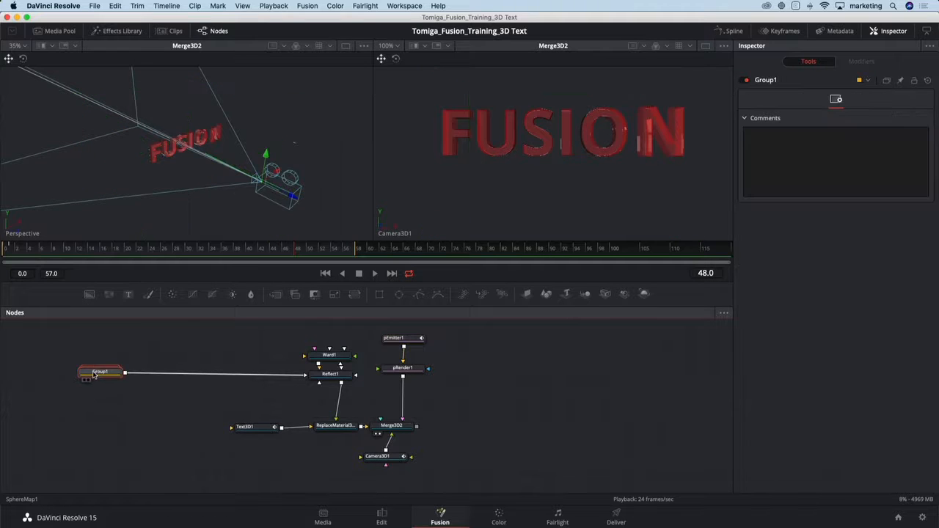
double_click(94, 373)
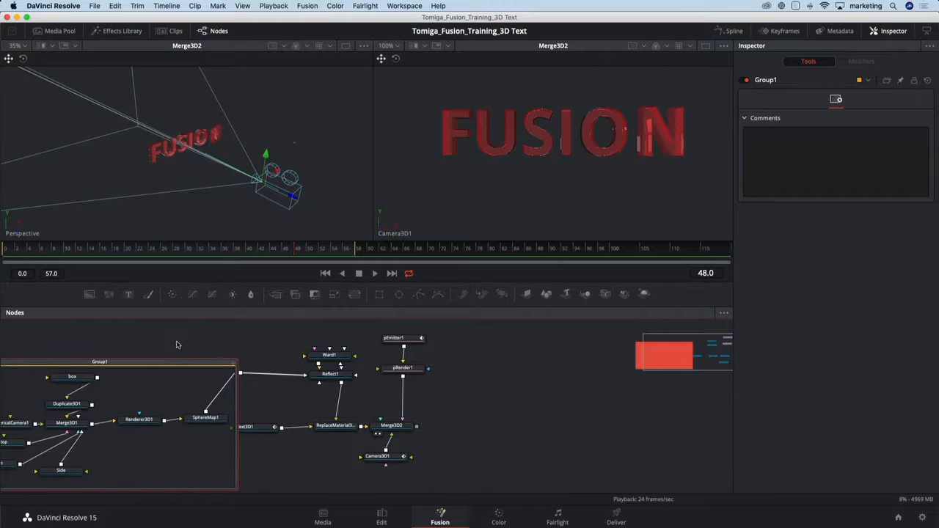
left_click_drag(194, 334, 325, 322)
At frame 119, set SphereMap1's X, Y and Z Rotation to -190.4, -114.8 and 224.3 and keyframe all three.
left_click(342, 402)
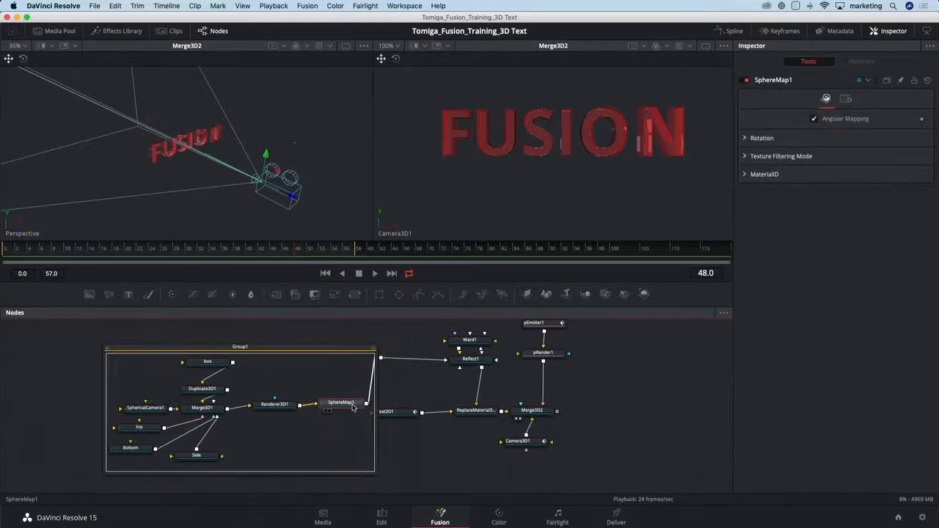
left_click(745, 139)
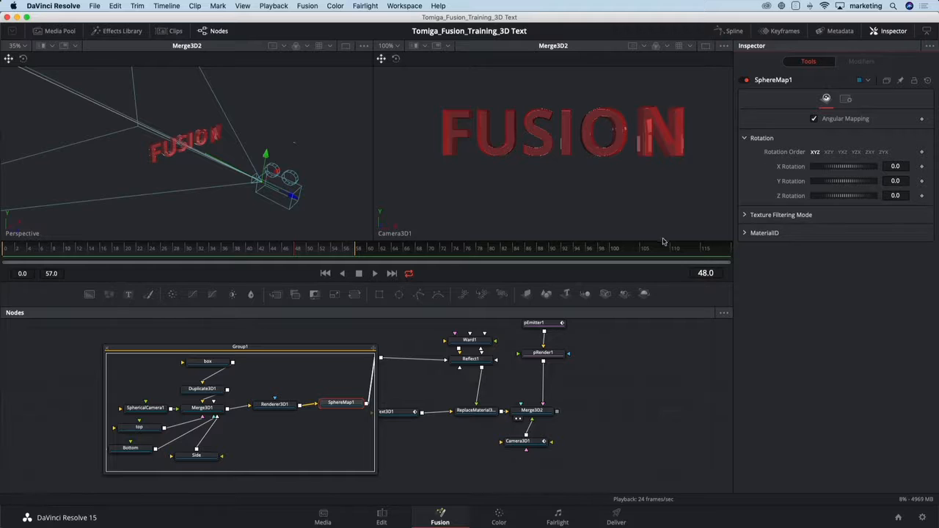
left_click_drag(683, 249, 727, 250)
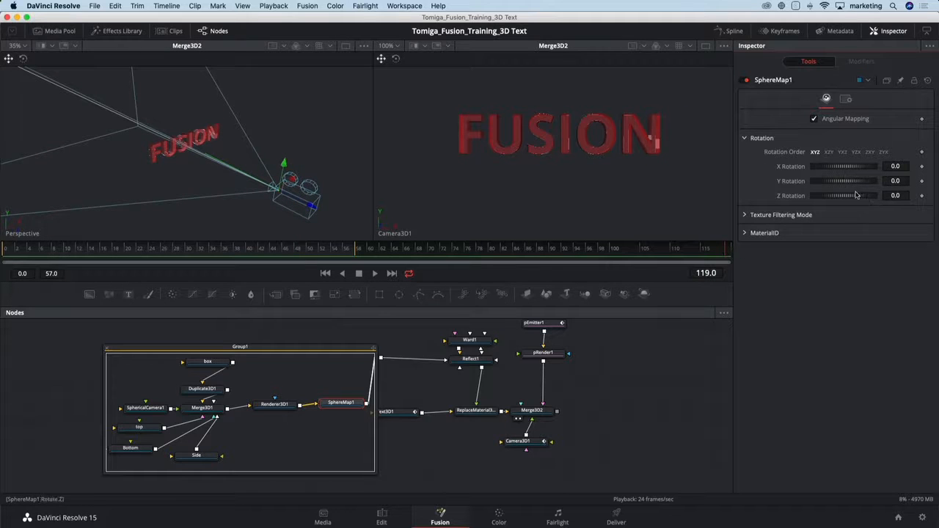
left_click_drag(843, 184, 822, 171)
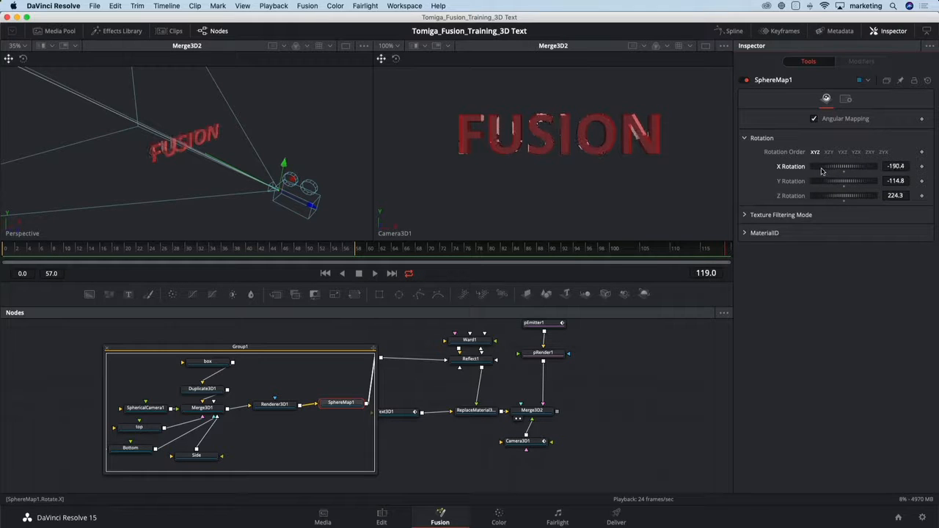
left_click(922, 166)
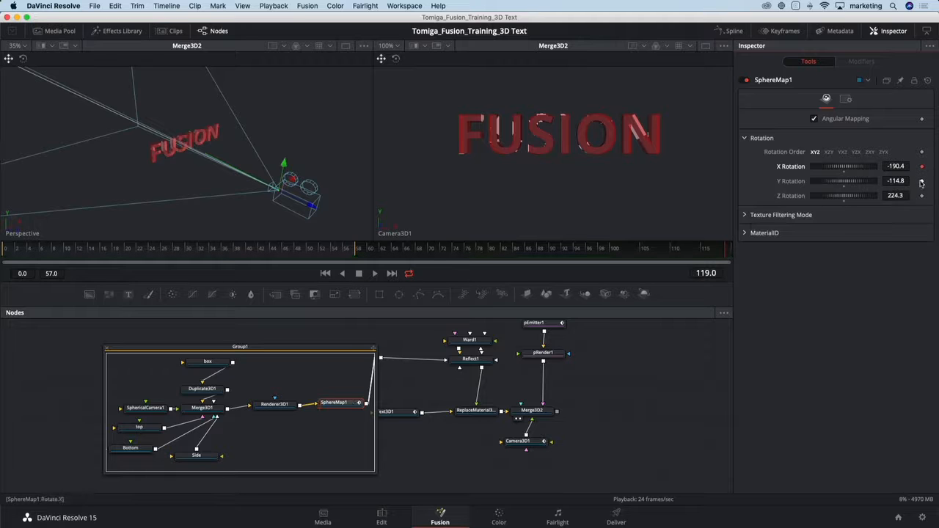
left_click(921, 181)
left_click(922, 196)
At frame 14, set SphereMap1's X Rotation to -143.4 and Y Rotation to -127.8, and play the animation.
left_click_drag(715, 250, 92, 268)
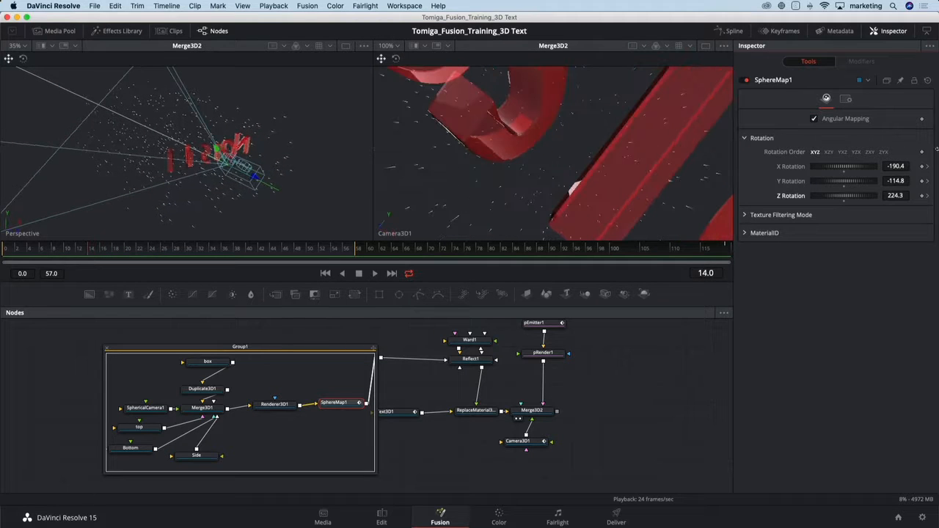
left_click_drag(849, 169, 844, 186)
key("space")
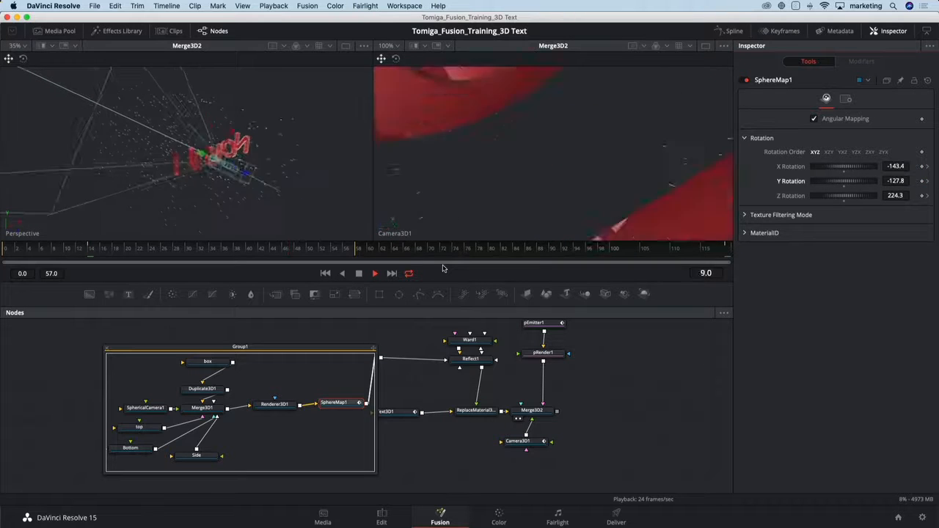
Stop playback, extend the end of the render range to frame 119, and play the longer animation.
key("space")
left_click_drag(355, 253, 726, 253)
key("space")
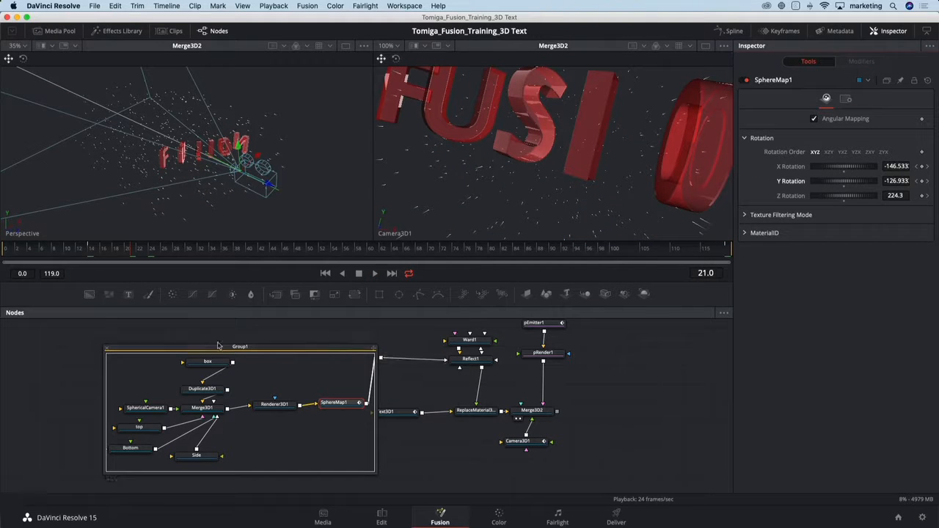
Collapse Group1 and shift Merge3D2 and Camera3D1 slightly away from ReplaceMaterial3D to tidy the node layout.
left_click(106, 348)
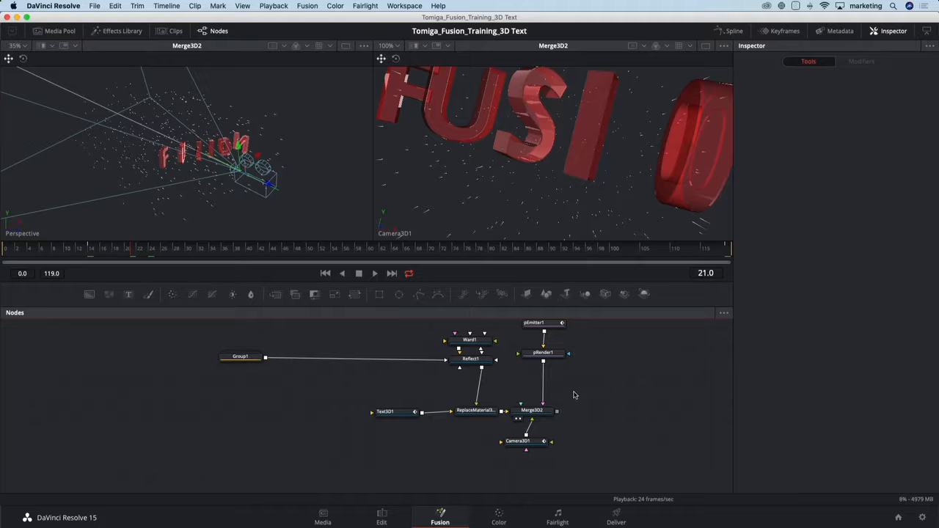
left_click_drag(594, 389, 388, 399)
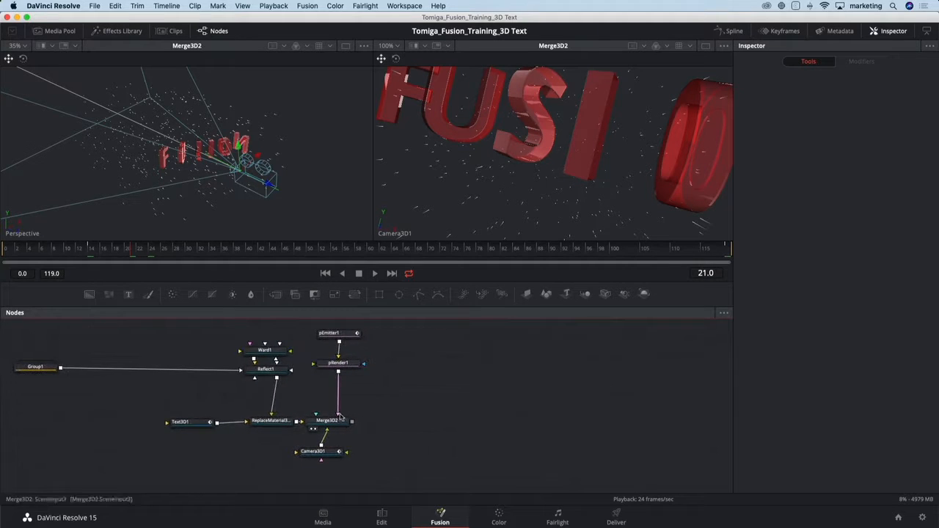
left_click_drag(327, 421, 340, 419)
left_click_drag(338, 452, 354, 452)
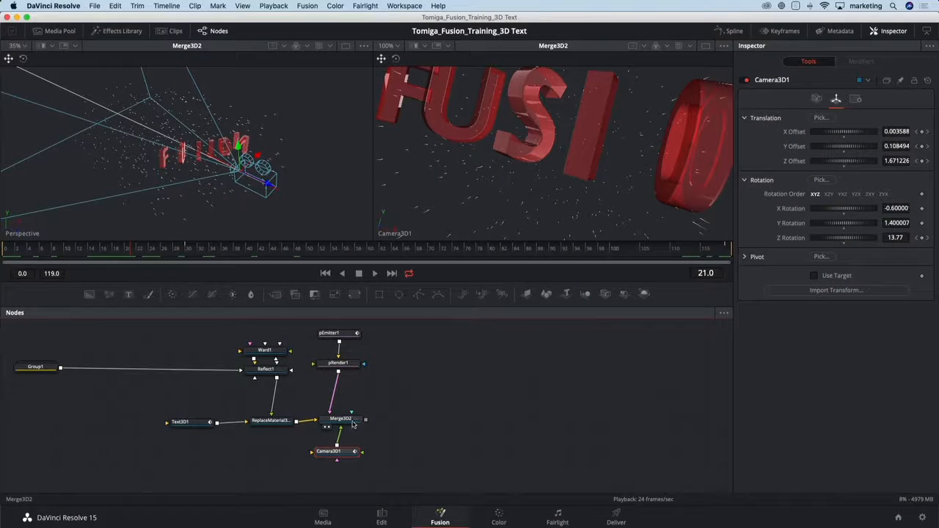
Add a Renderer3D node after Merge3D2, show its output in the second viewer, and go to frame 57.
left_click(352, 424)
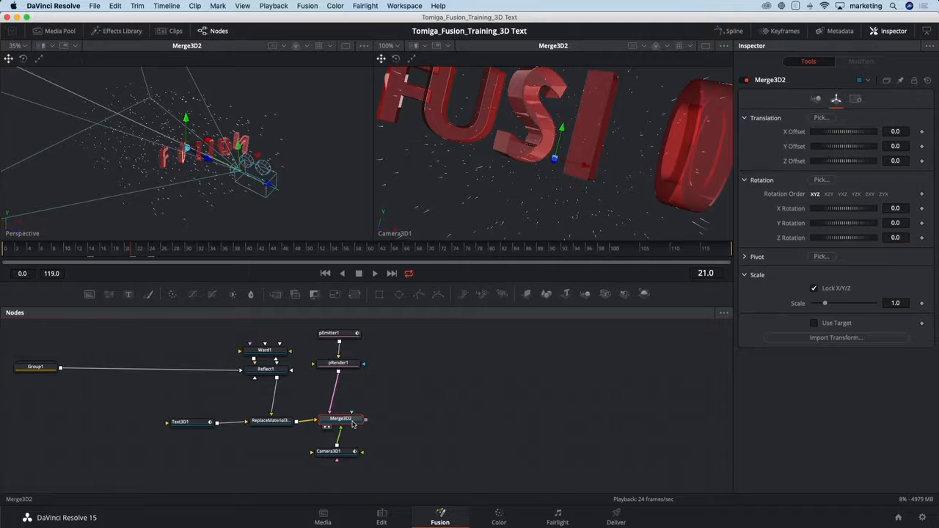
key("shift+space")
type("rend")
key("Return")
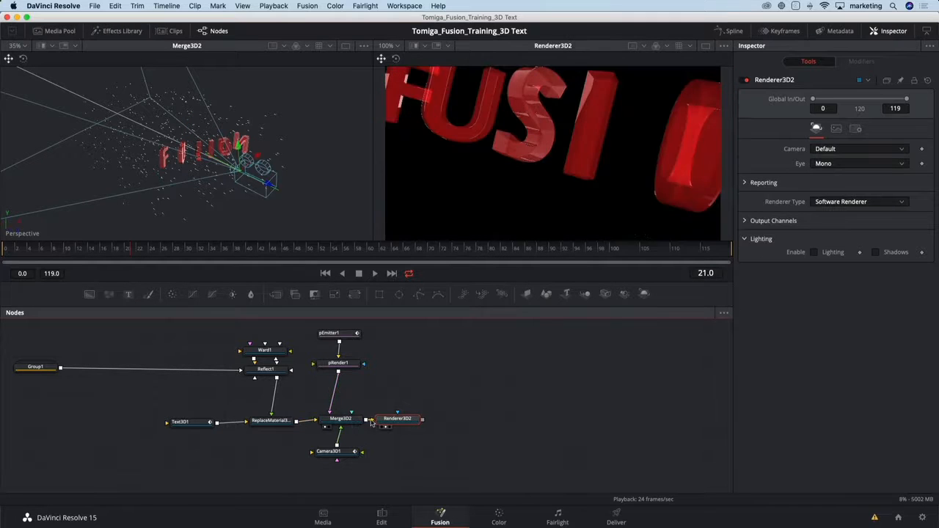
left_click(386, 426)
left_click(350, 250)
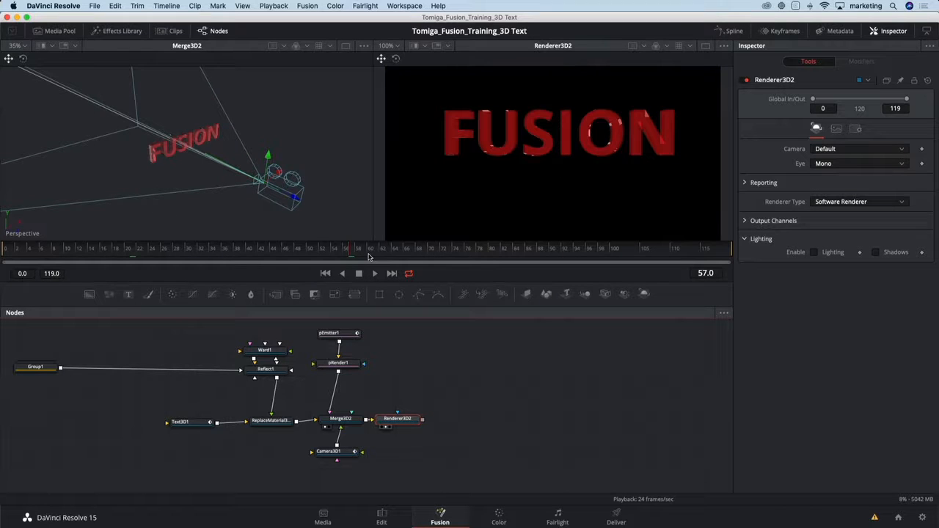
Move Renderer3D2 slightly farther from Merge3D2 and set its Renderer Type to OpenGL Renderer.
left_click_drag(408, 419, 423, 417)
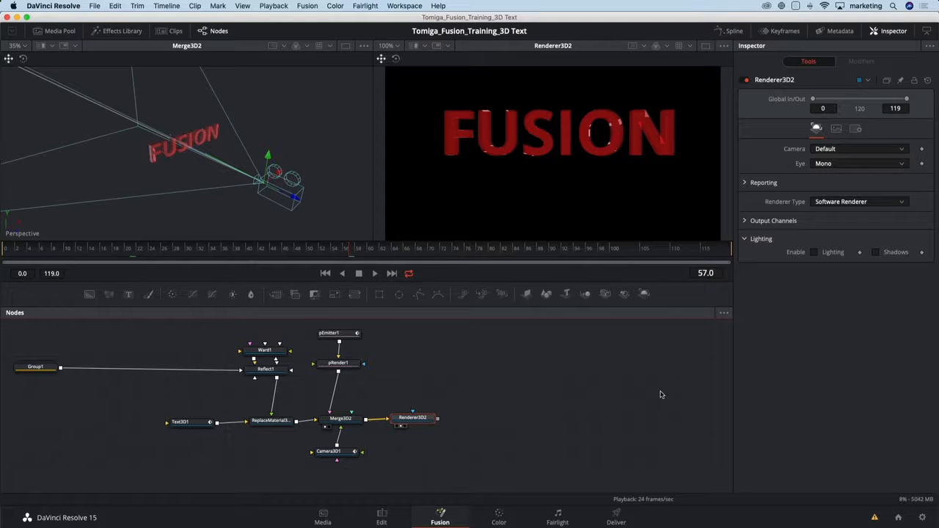
left_click(856, 204)
left_click(855, 214)
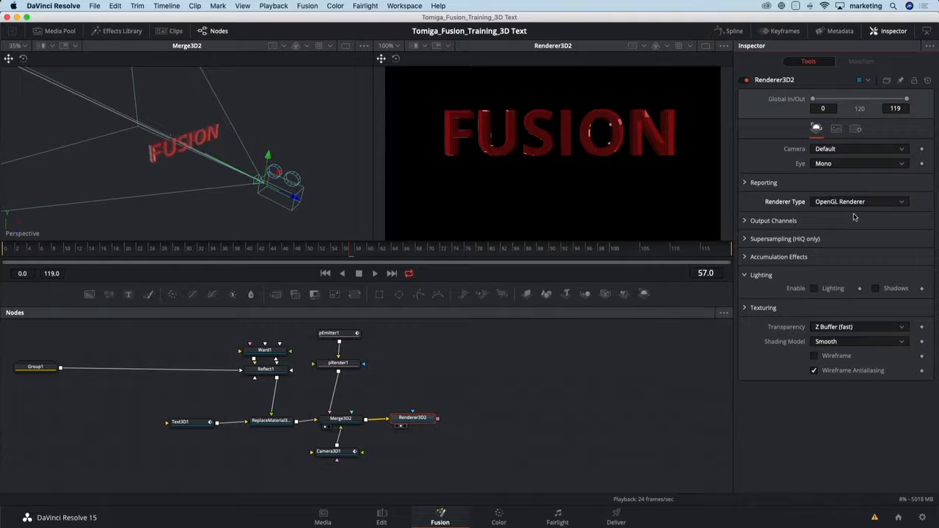
At frame 37, enable Motion Blur on Renderer3D2 with Quality 10 and a Shutter Angle of 266.5.
left_click_drag(293, 252, 230, 253)
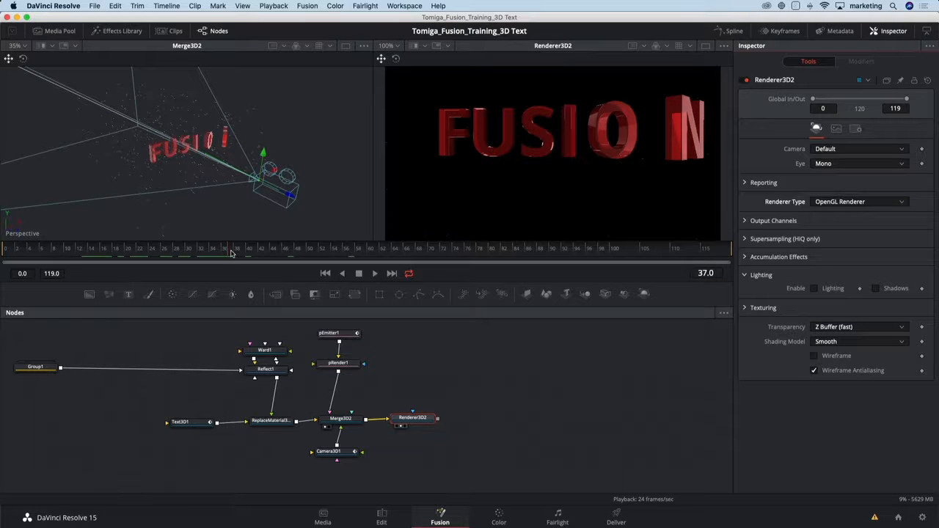
left_click(855, 129)
left_click(829, 247)
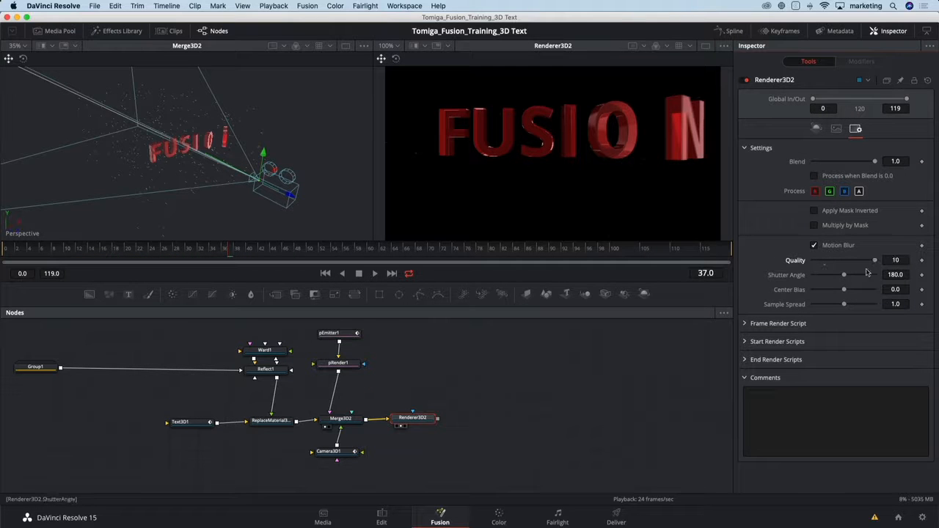
left_click_drag(845, 278, 857, 280)
Check the motion blur at frames 15 and 7, play the animation, and stop on frame 31.
left_click(98, 251)
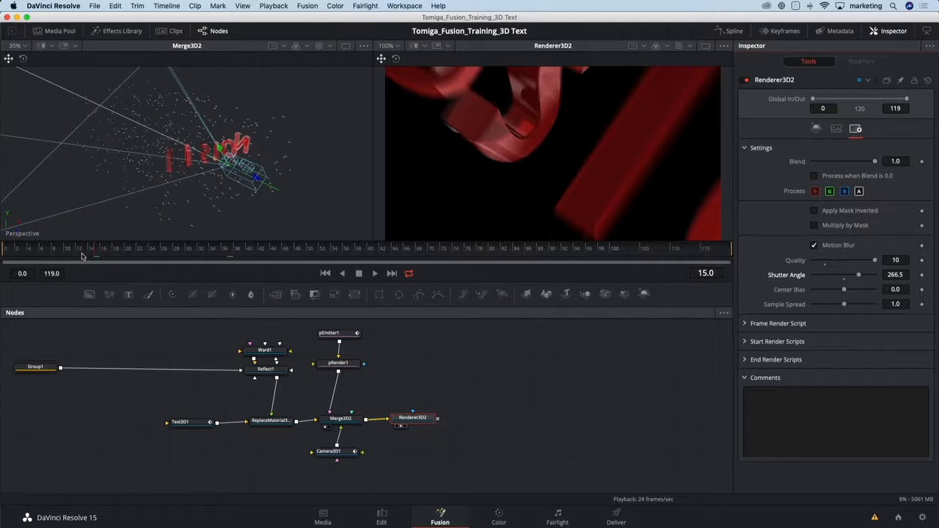
left_click(83, 253)
left_click(46, 253)
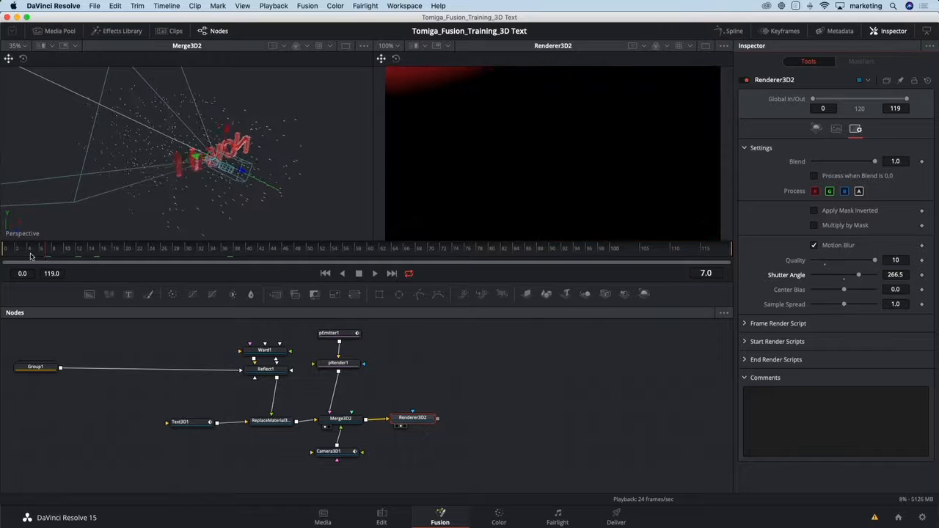
key("space")
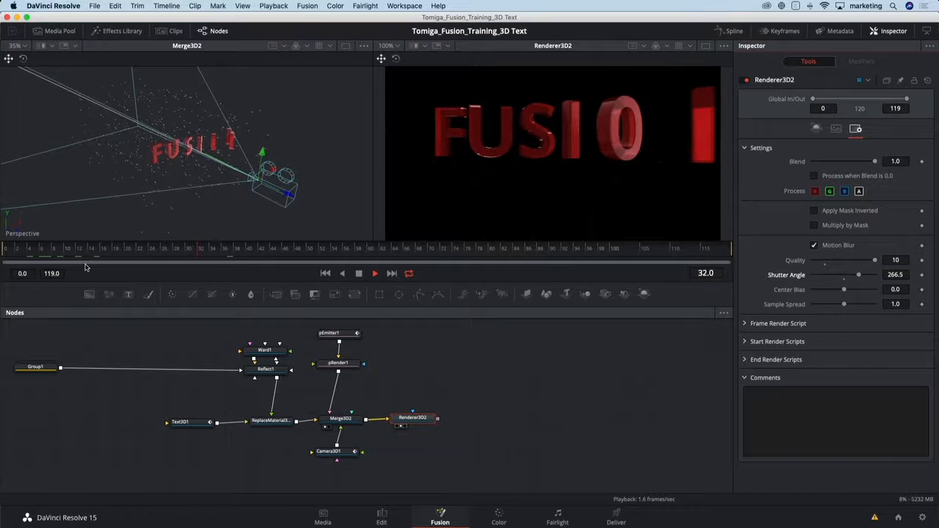
left_click(188, 253)
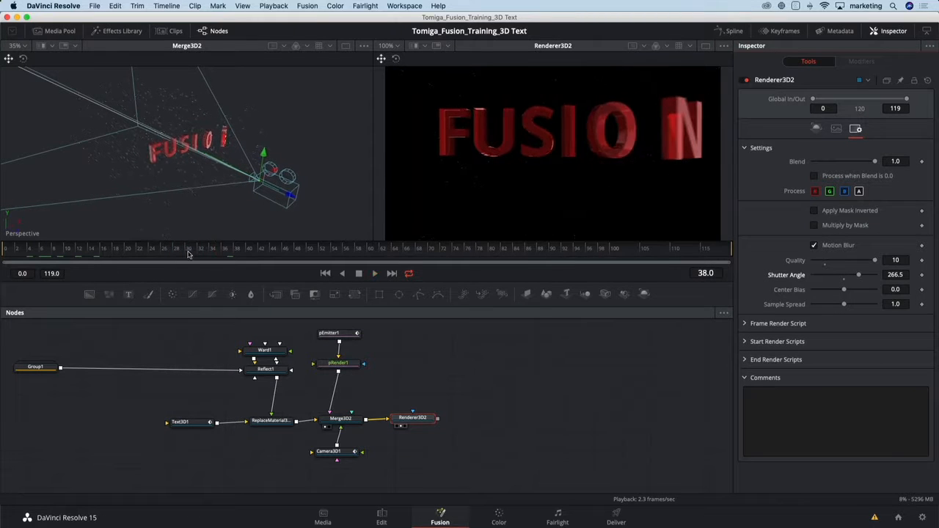
left_click(190, 250)
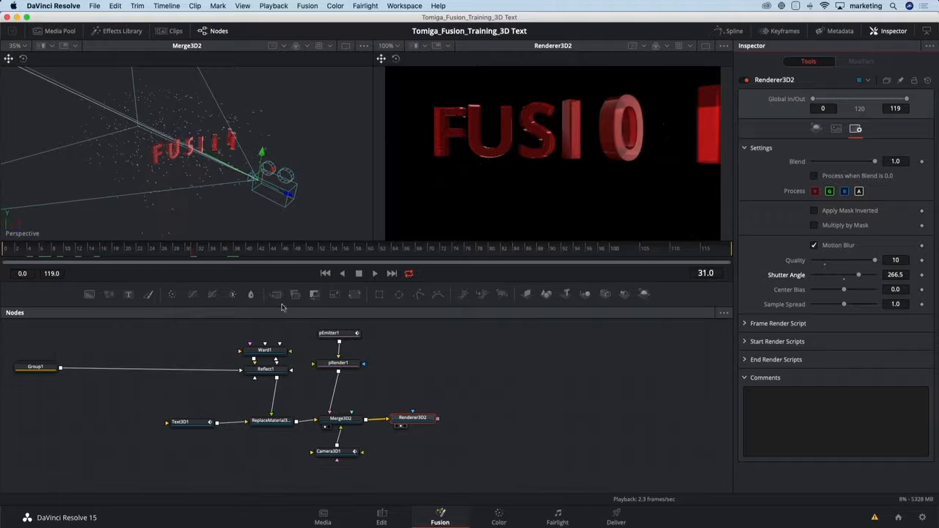
Clear Merge3D2 from the viewer, switch to a single-viewer layout showing Renderer3D2, and enlarge the viewer area.
left_click(327, 428)
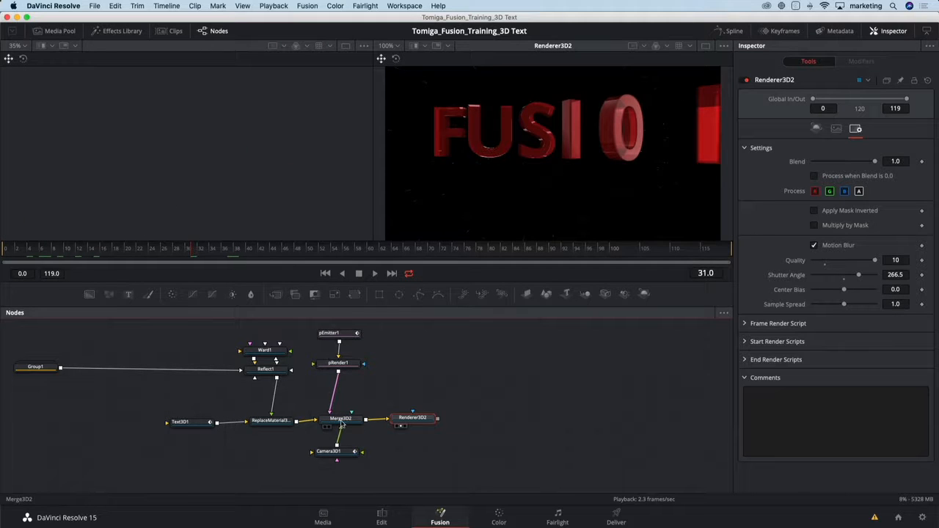
left_click_drag(412, 420, 414, 419)
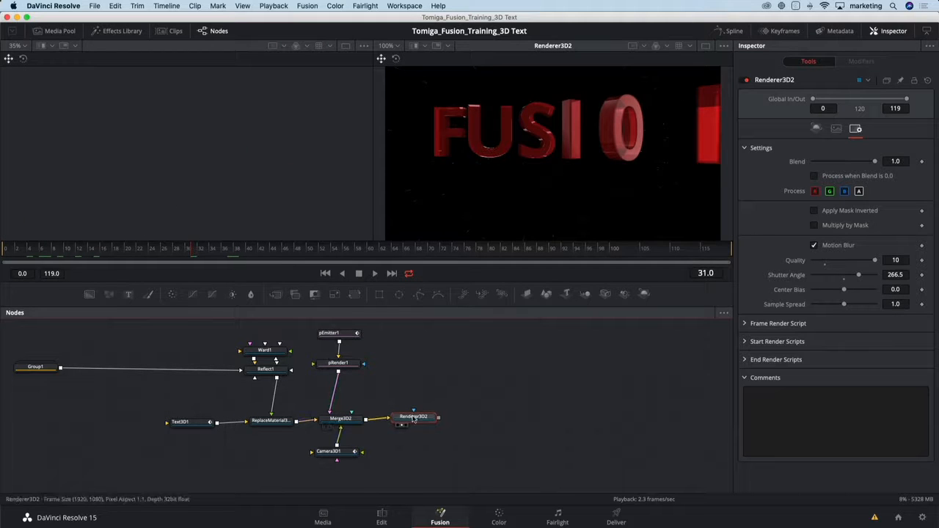
left_click(706, 48)
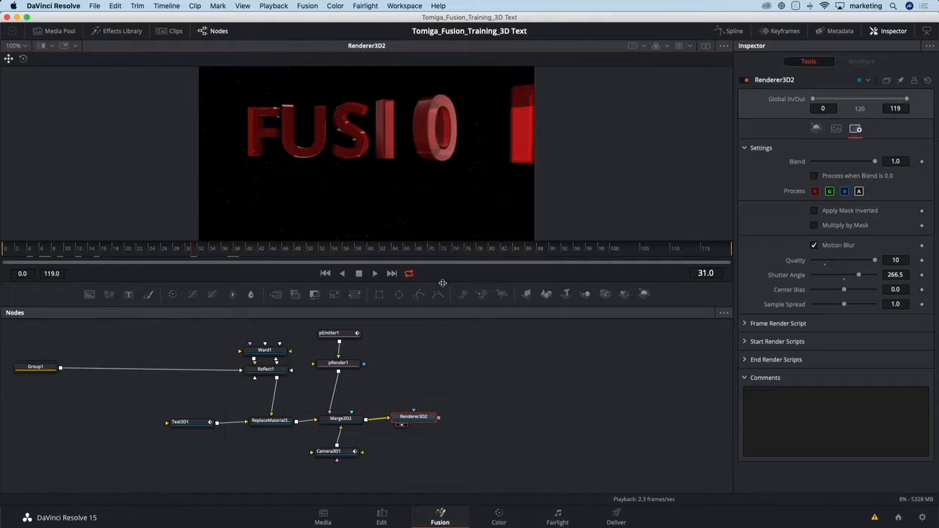
left_click_drag(443, 283, 449, 330)
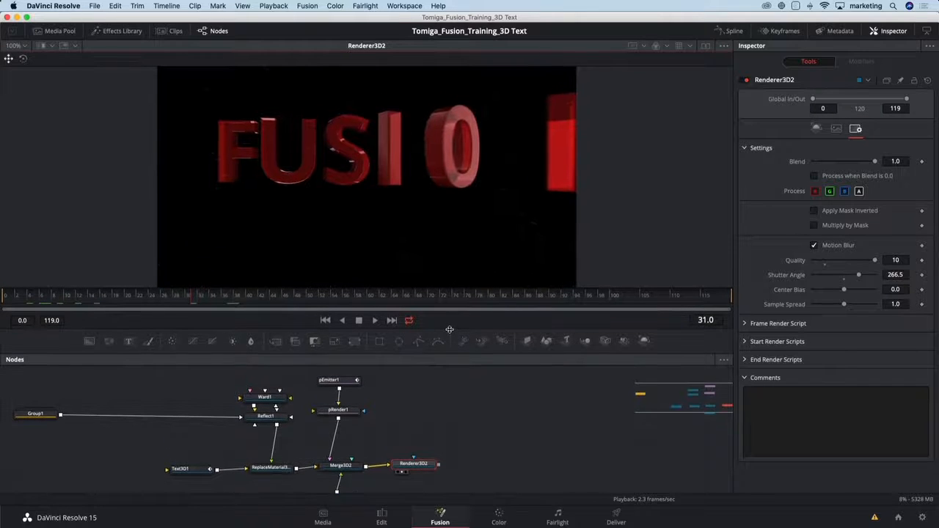
Space Renderer3D2 farther from Merge3D2, add a Filter node after it, and place the filter above the main node line.
scroll(433, 440, "down", 3)
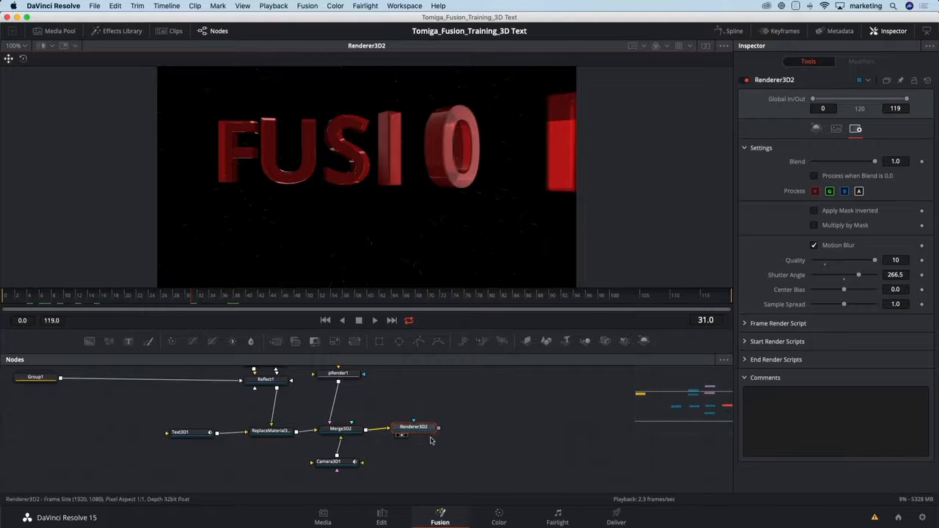
left_click_drag(434, 442, 344, 418)
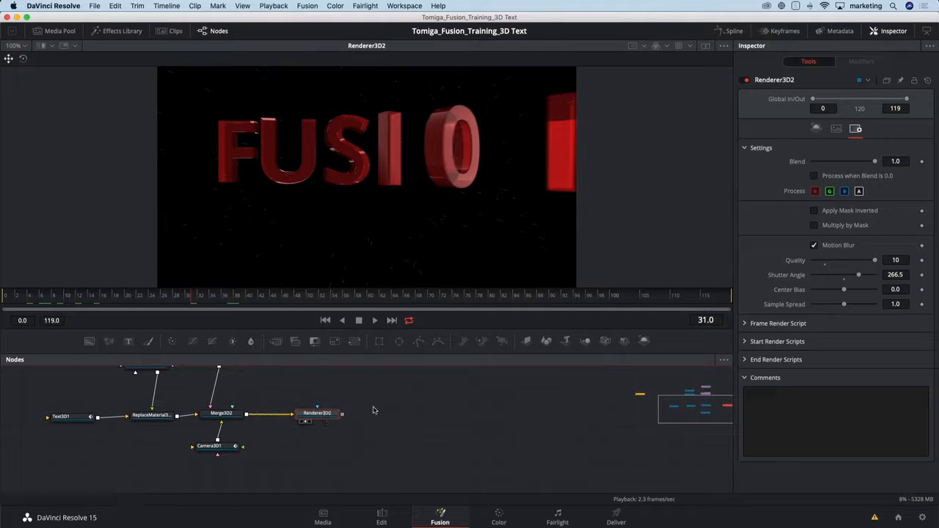
key("shift+space")
type("filt")
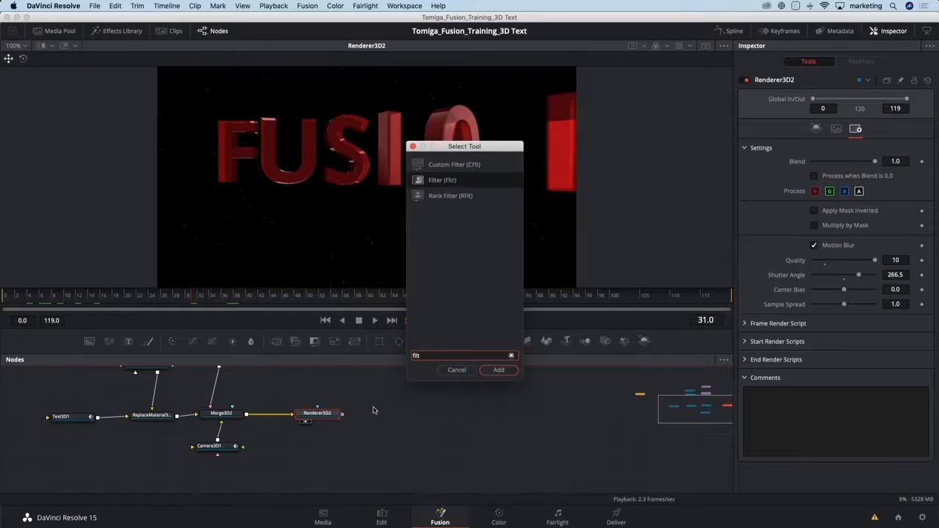
key("Return")
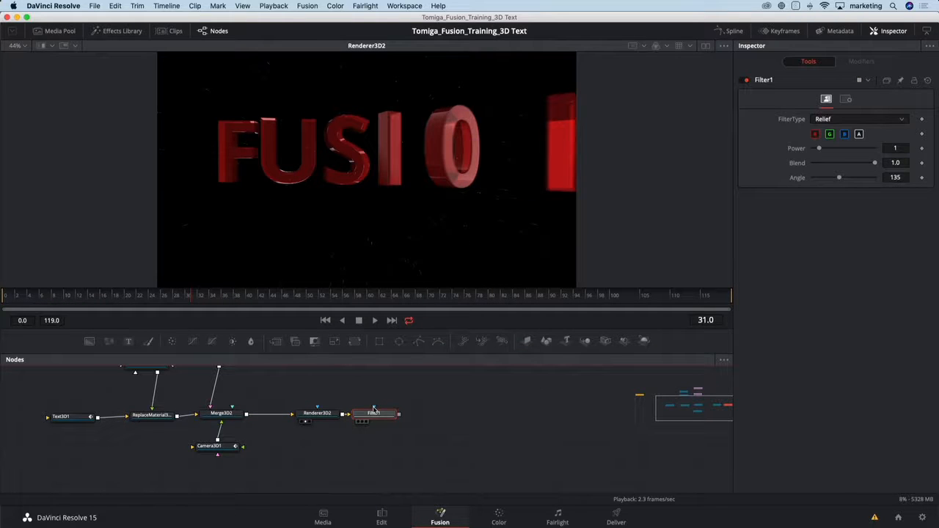
left_click_drag(380, 416, 398, 387)
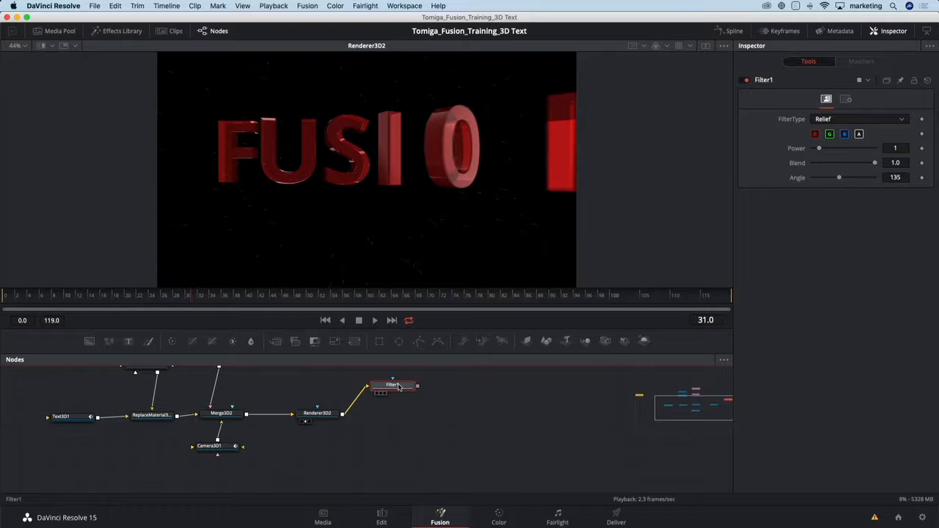
Show Filter1 in the viewer and set its FilterType to Sobel.
key("1")
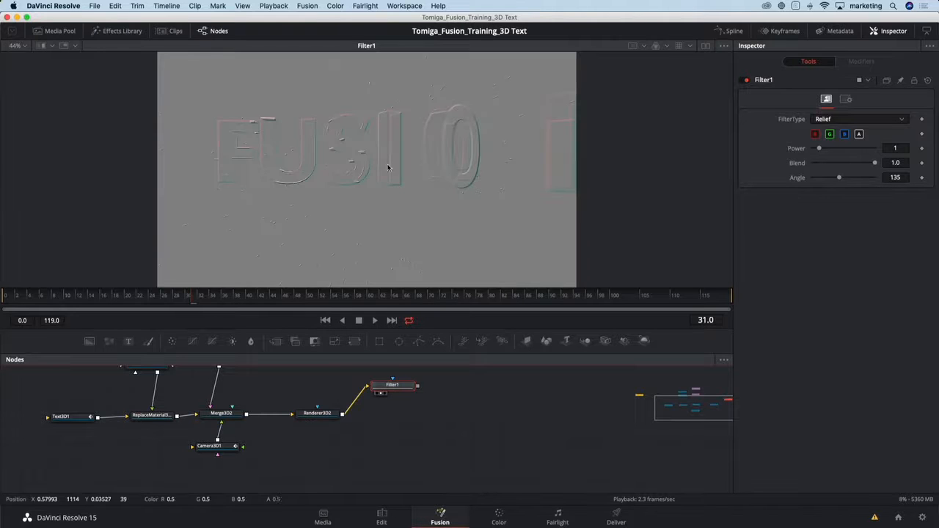
left_click(840, 121)
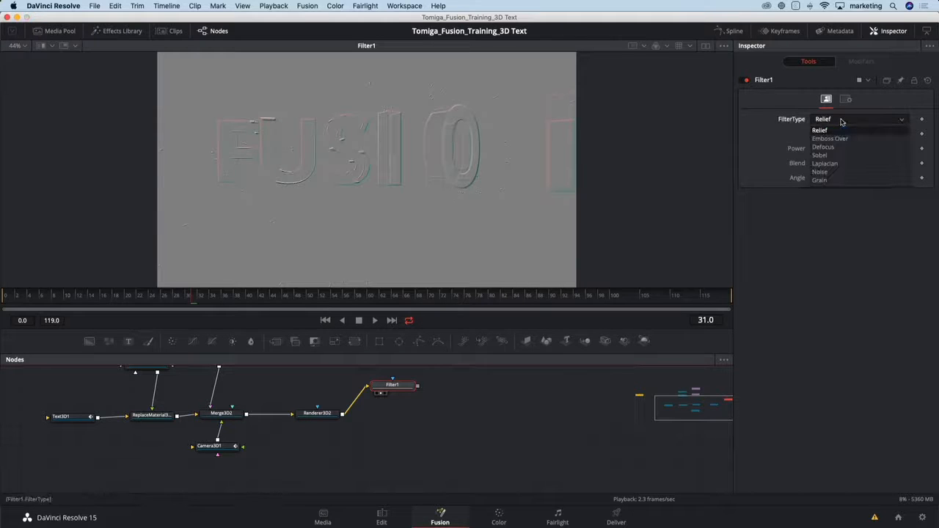
left_click(827, 160)
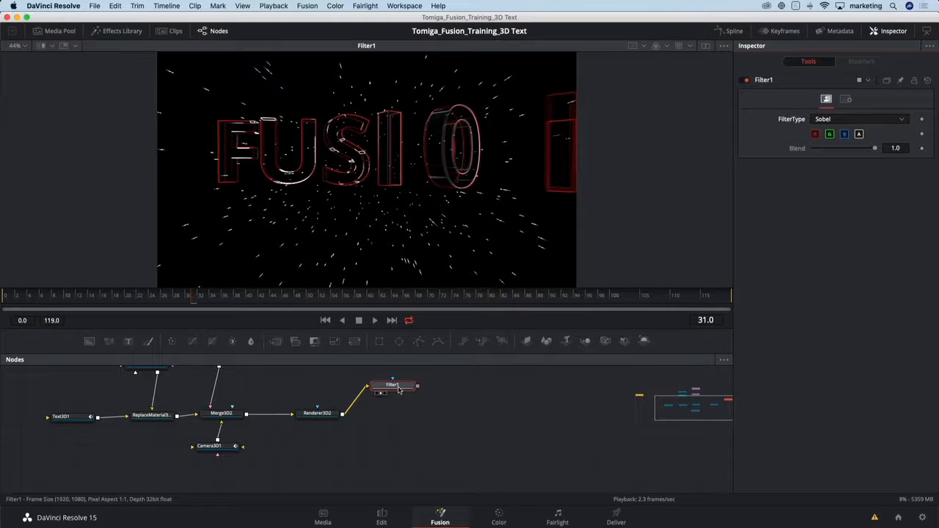
Composite Filter1's output over Renderer3D2 with a new Merge node placed on the main node line below the filter.
left_click_drag(403, 408, 352, 445)
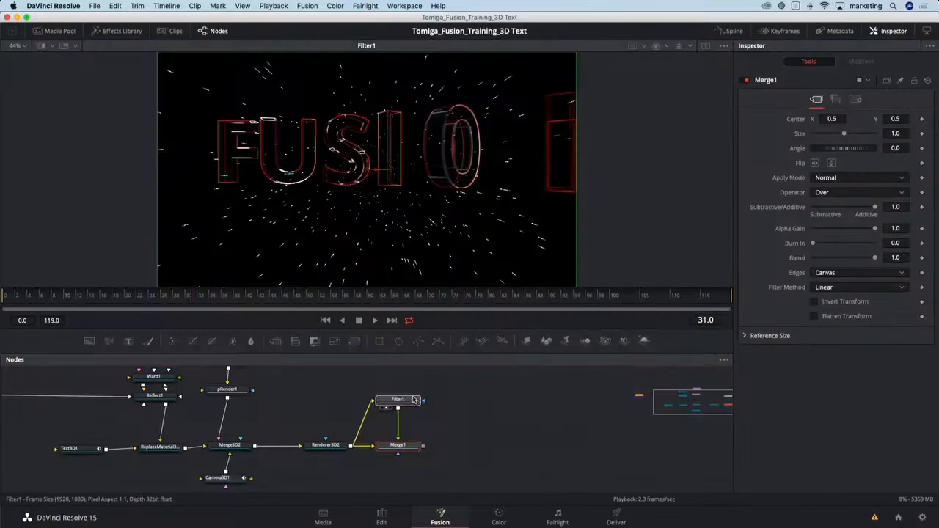
left_click_drag(411, 399, 413, 390)
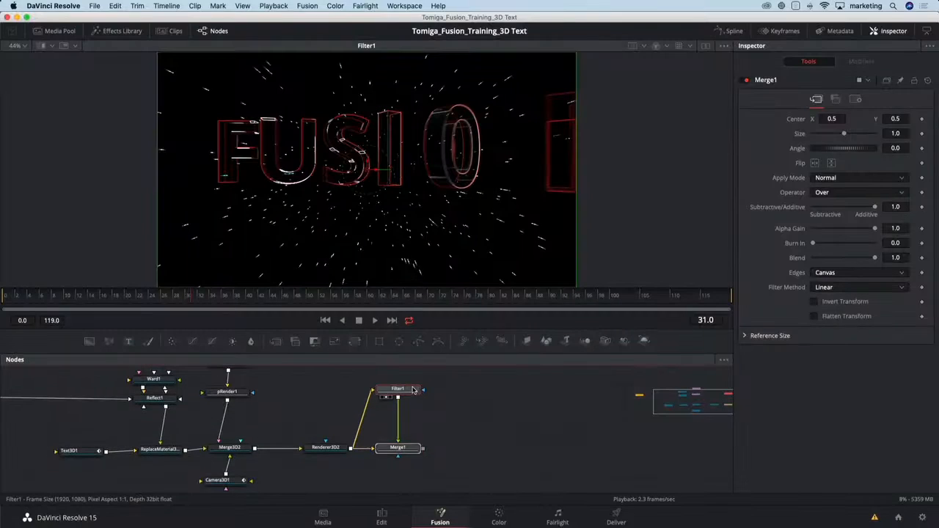
Insert a Blur node between Filter1 and Merge1 and set its Blur Size to 1.3.
left_click(413, 391)
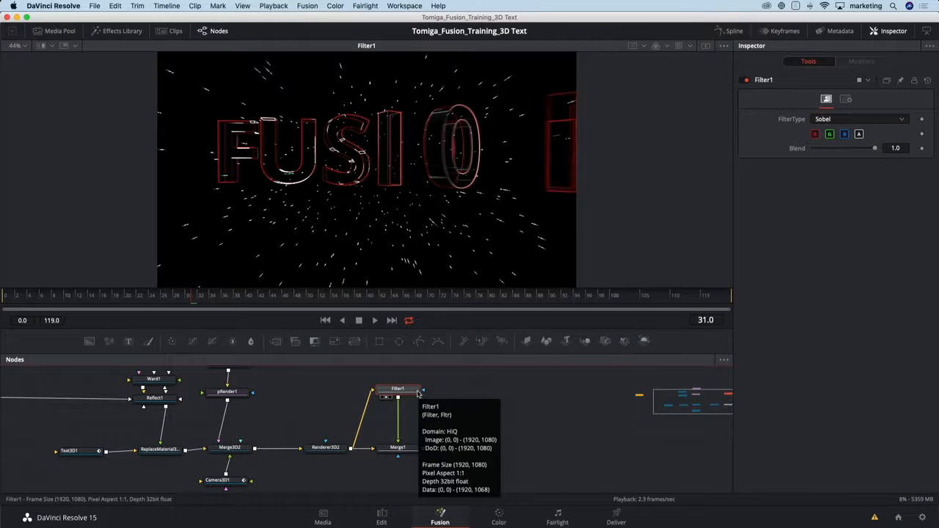
key("shift+space")
type("blur")
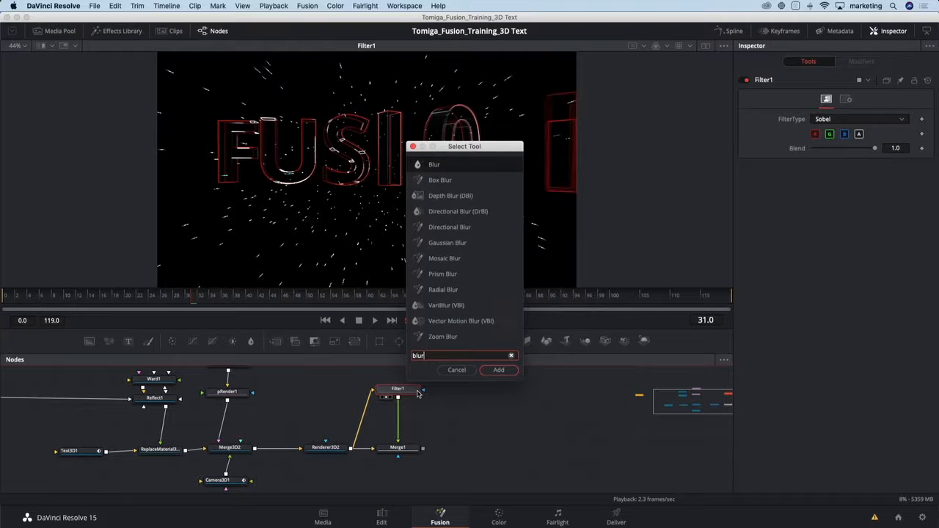
key("Return")
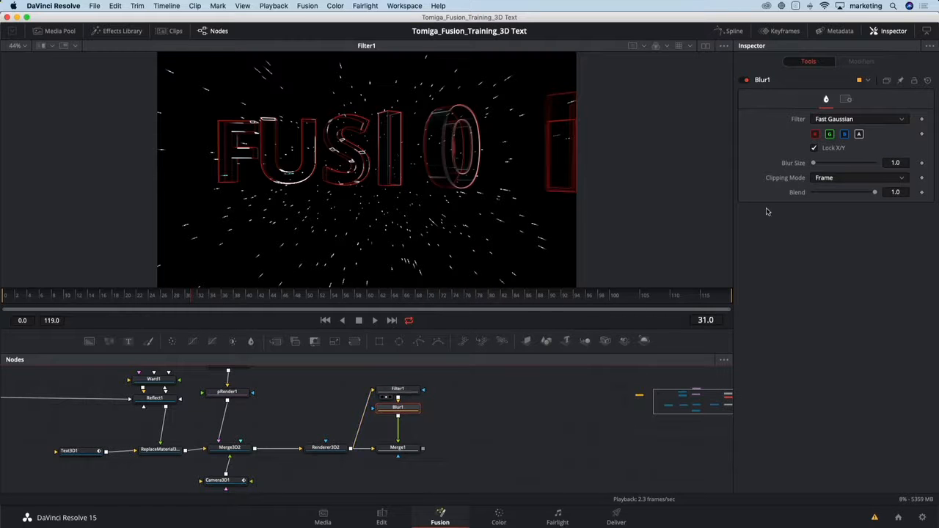
left_click_drag(896, 162, 898, 162)
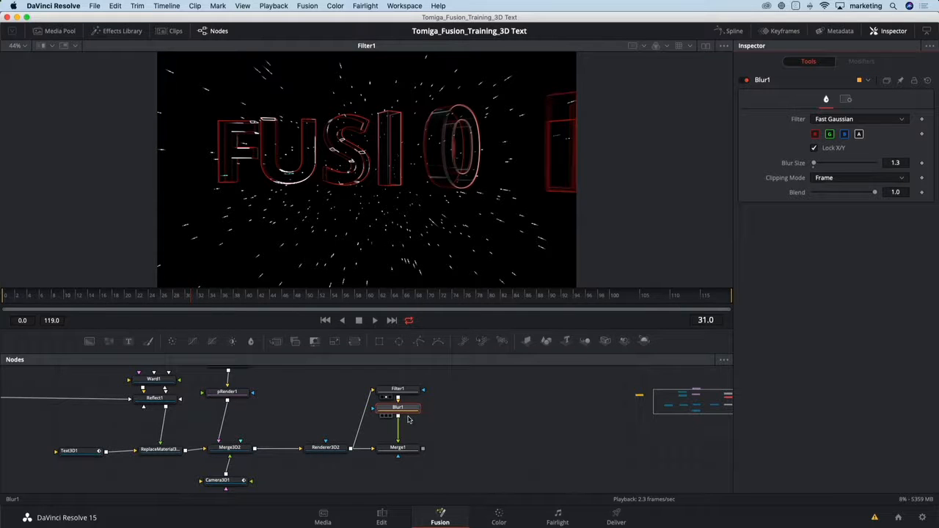
Compare Merge1 with Renderer3D2 in the viewer at frame 31, ending with Merge1 displayed.
left_click(407, 451)
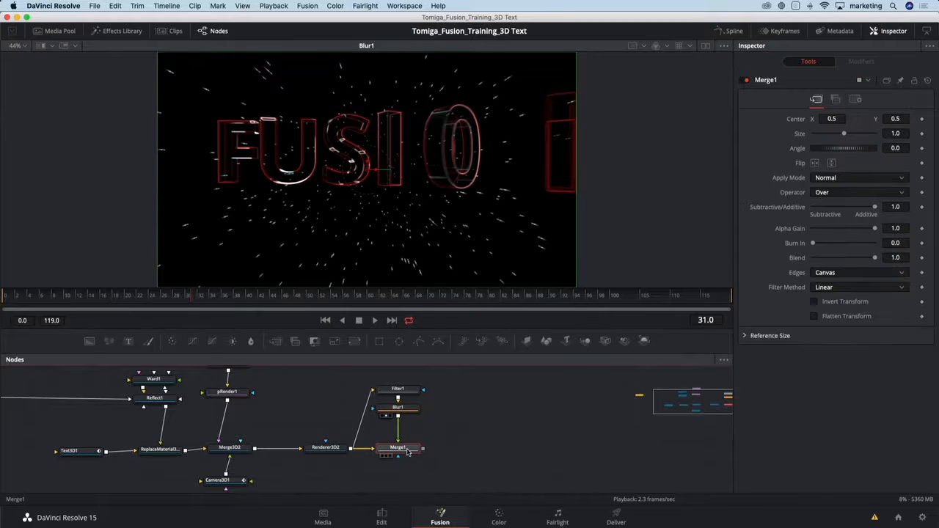
key("1")
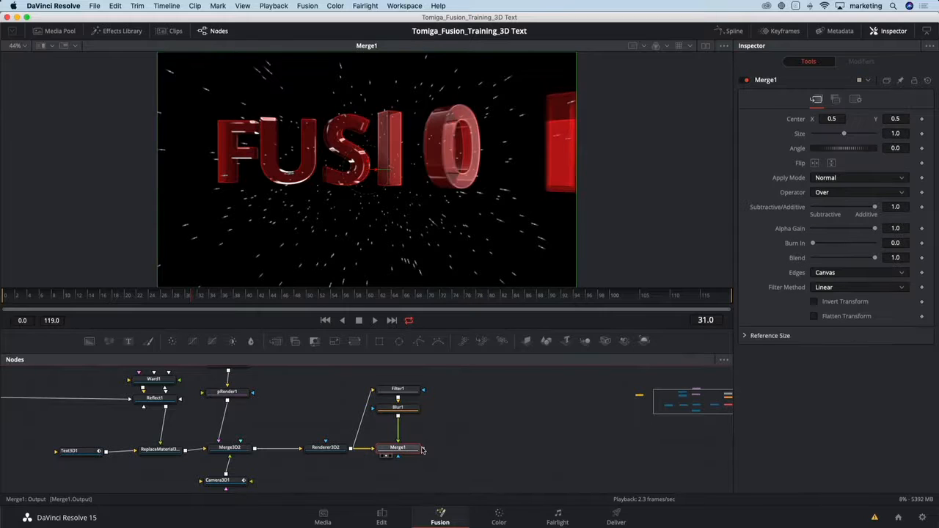
left_click(330, 453)
key("1")
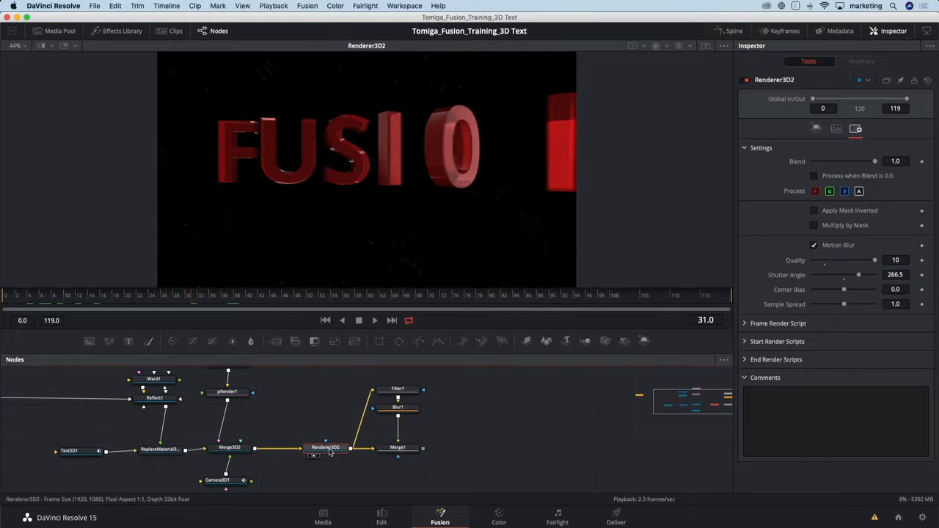
left_click(404, 450)
key("1")
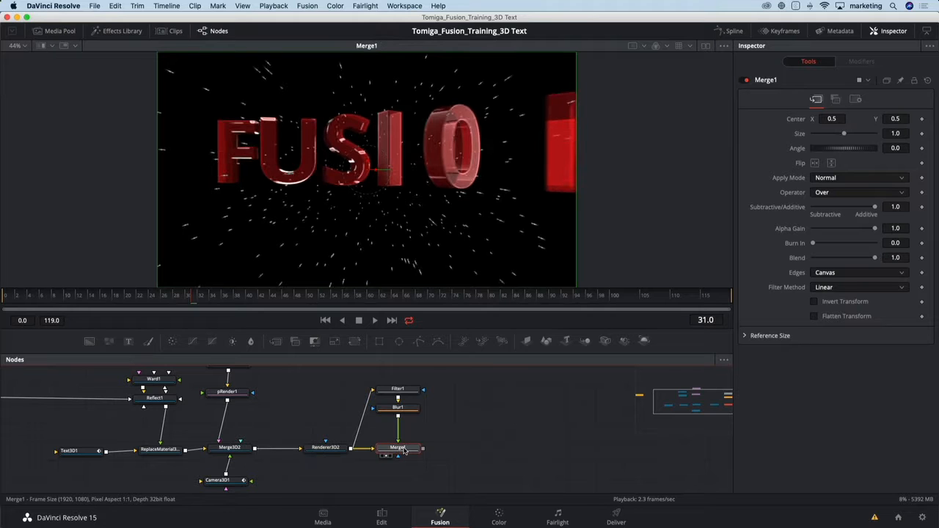
left_click(334, 452)
key("1")
left_click(386, 452)
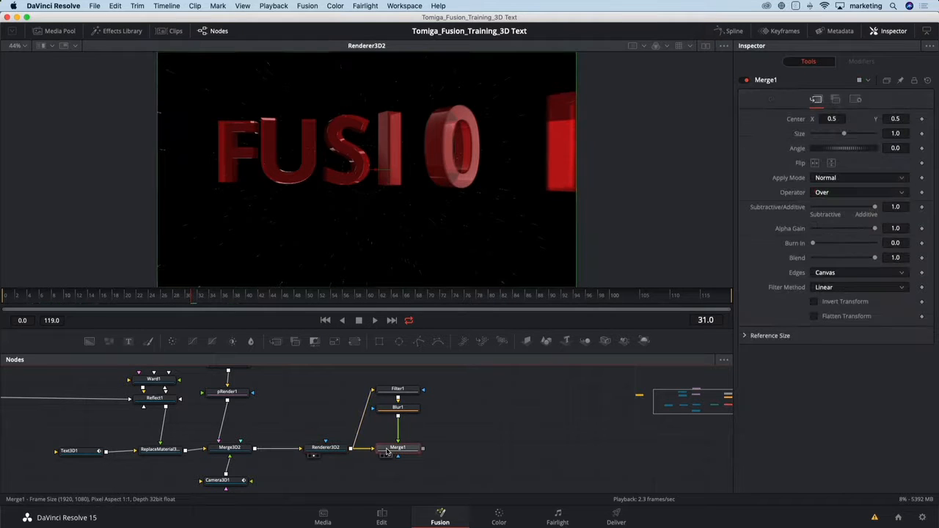
key("1")
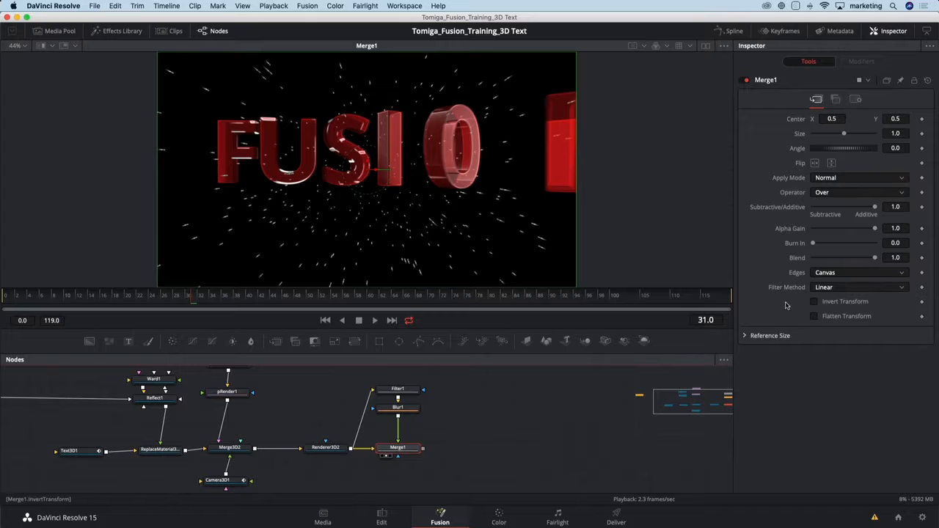
Set Merge1's Blend to 0.654 and its Alpha Gain to 0.795.
left_click_drag(875, 258, 854, 261)
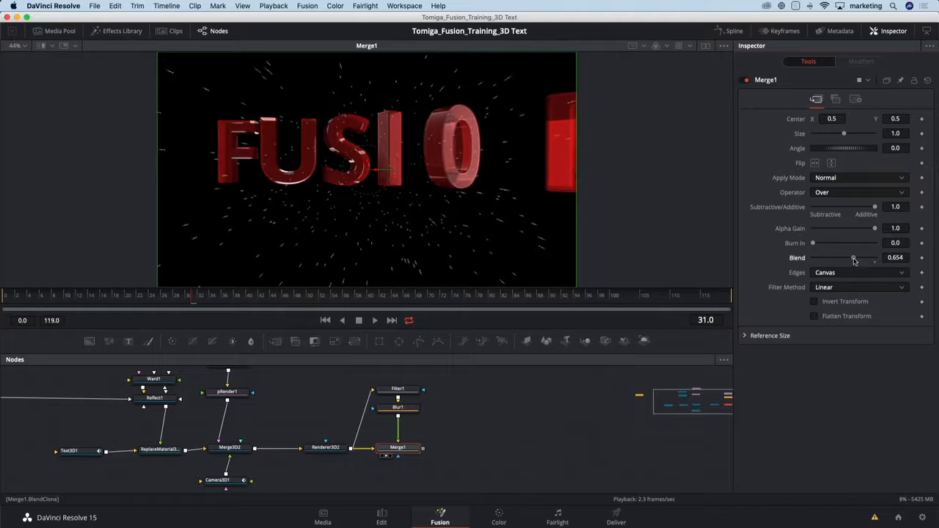
left_click_drag(874, 230, 861, 231)
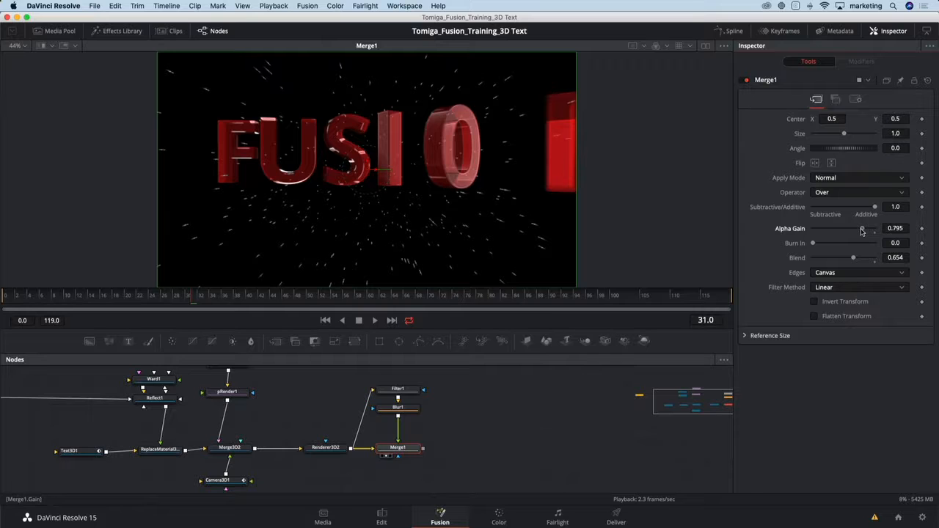
Check Merge1 at frame 44, compare it with Renderer3D2 at frame 49, and scrub the timeline to frame 59.
left_click(273, 296)
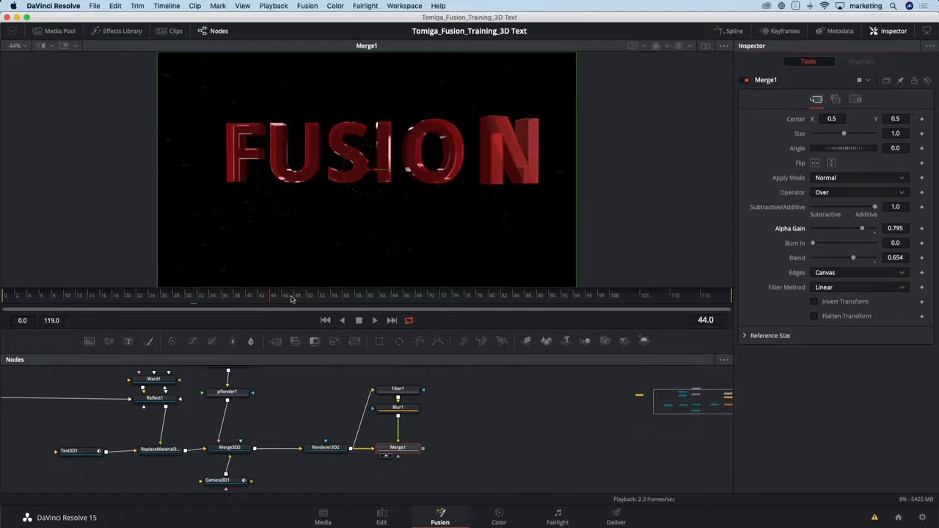
left_click(305, 298)
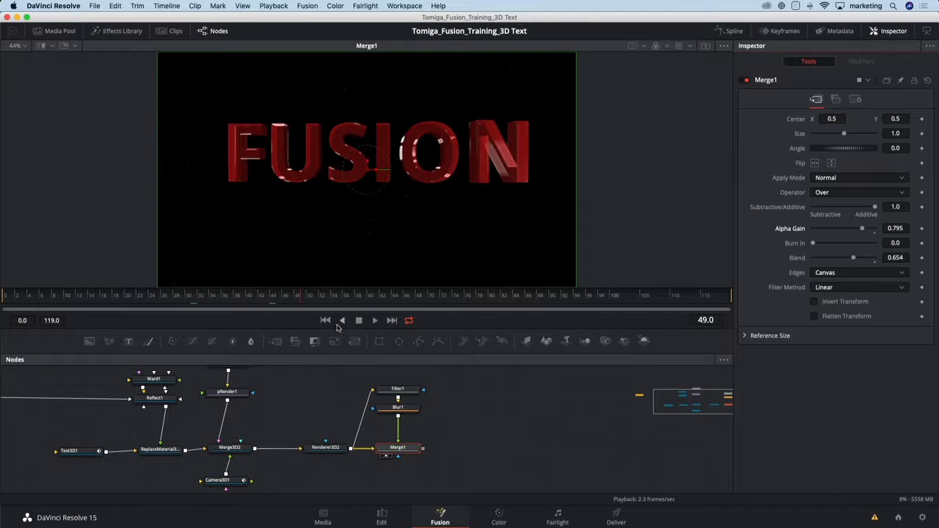
left_click(325, 447)
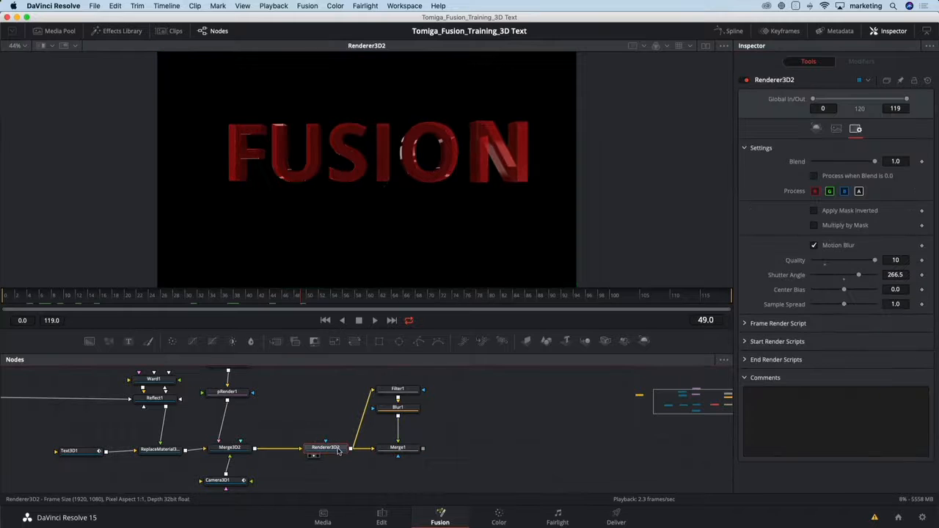
left_click(396, 447)
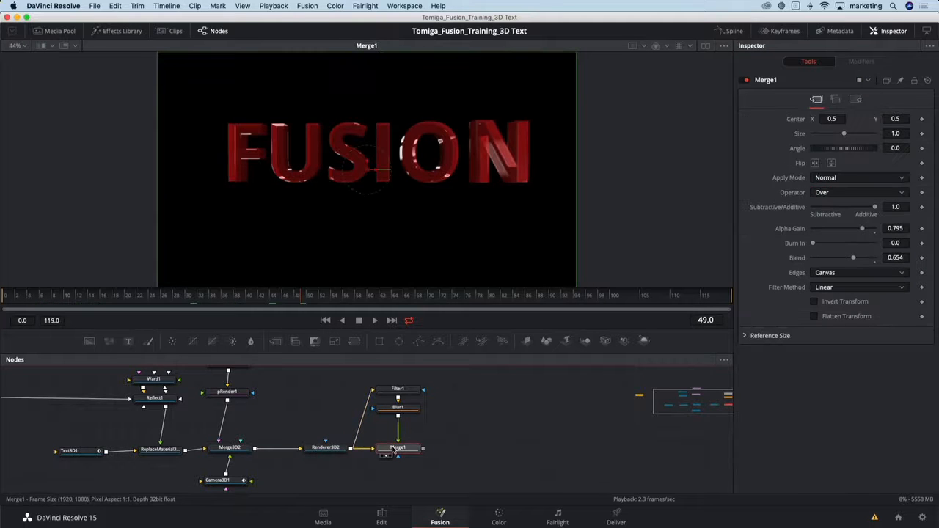
left_click(325, 448)
left_click(389, 448)
left_click(187, 306)
left_click_drag(186, 307, 327, 294)
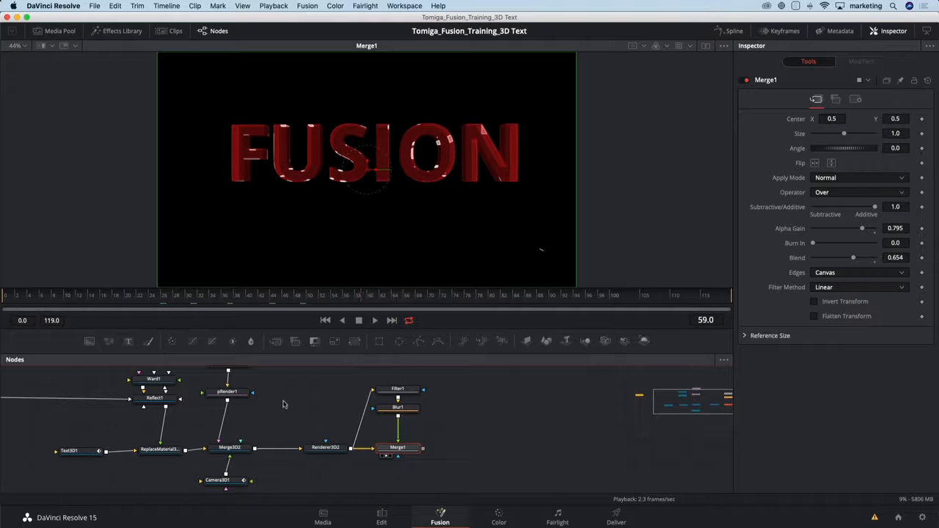
Set the particle Lifespan of pEmitter1 to 94.0.
scroll(278, 415, "up", 2)
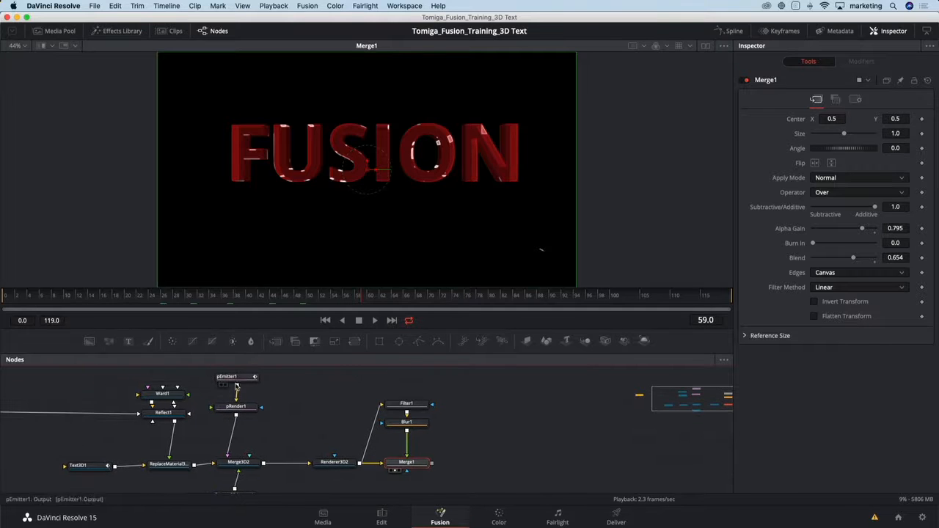
left_click(238, 388)
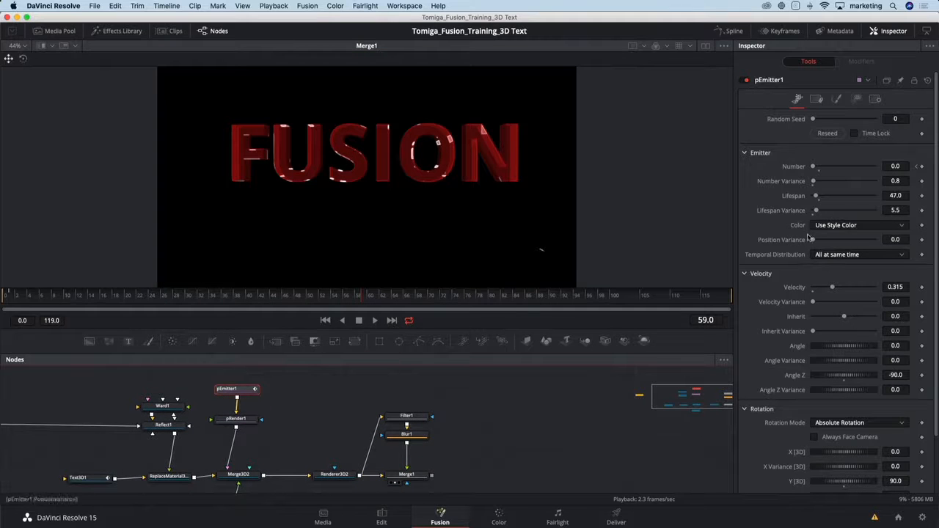
left_click_drag(816, 197, 819, 197)
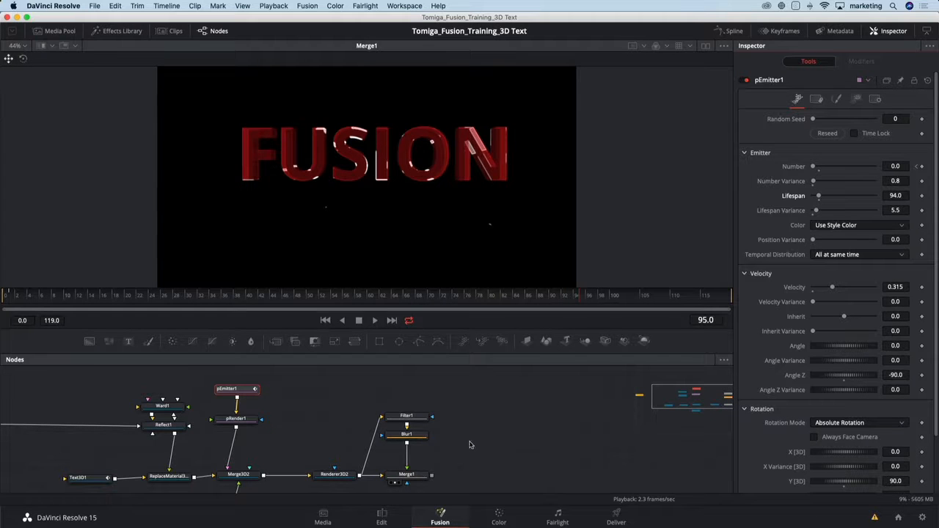
Add a Color Corrector after Merge1 on the main node line, show it in the viewer, and set its Gamma to 0.89.
left_click(418, 478)
key("shift+space")
type("cc")
key("Return")
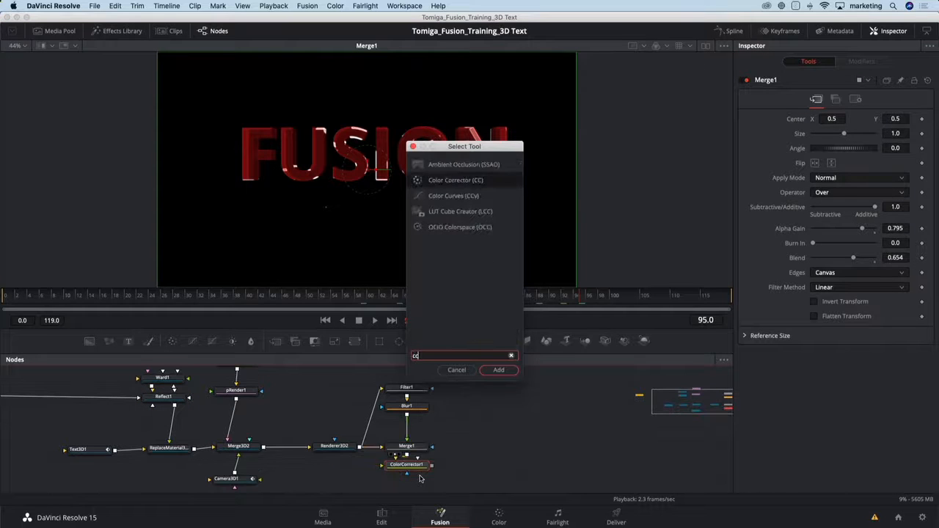
left_click_drag(426, 466, 492, 451)
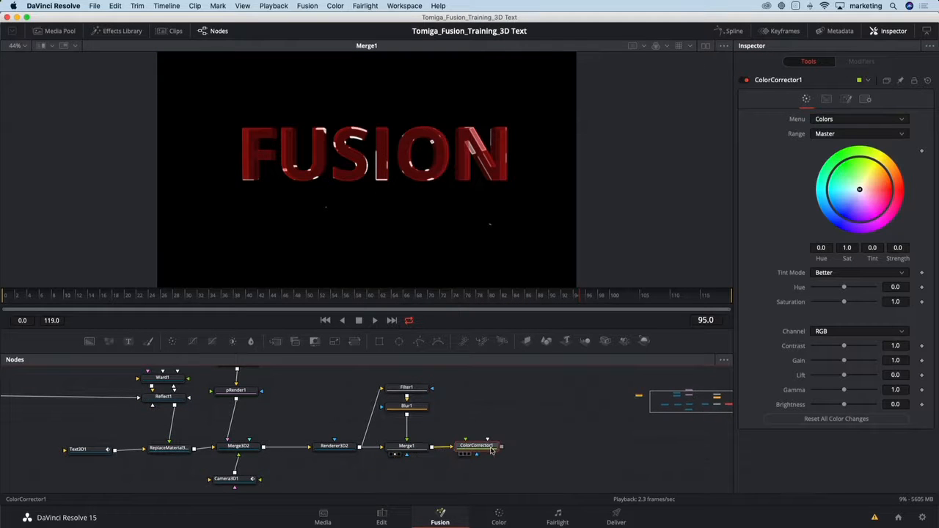
key("2")
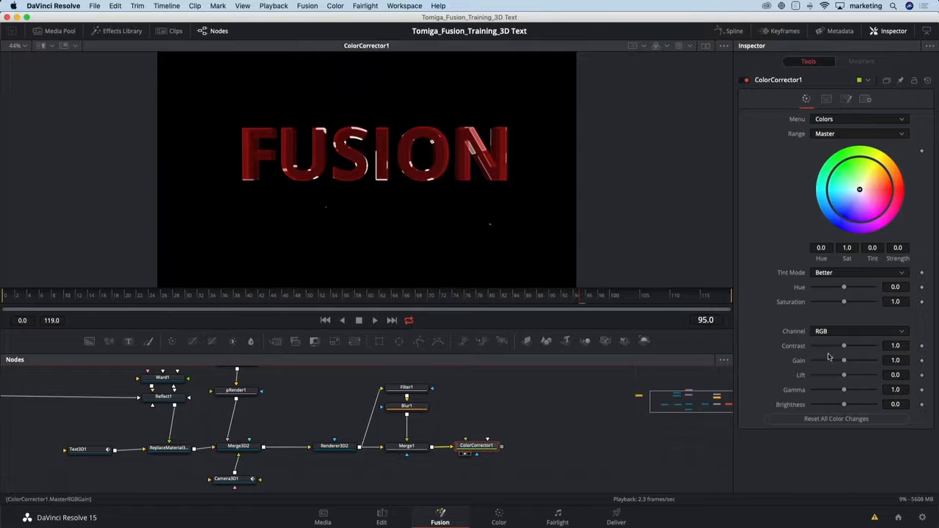
left_click_drag(844, 390, 840, 391)
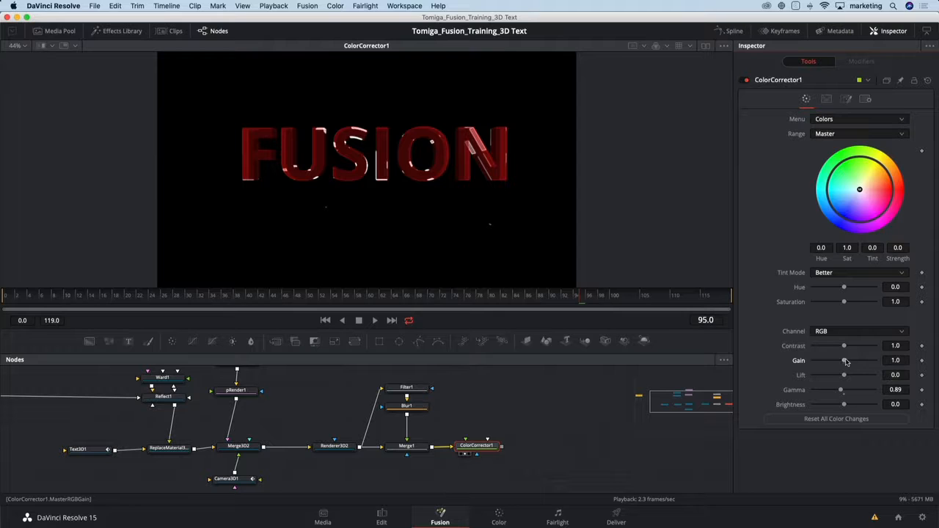
Add a Glow node after ColorCorrector1, view it, and set Glow Size to 11.0 and Glow to 0.858.
key("shift+space")
type("glow")
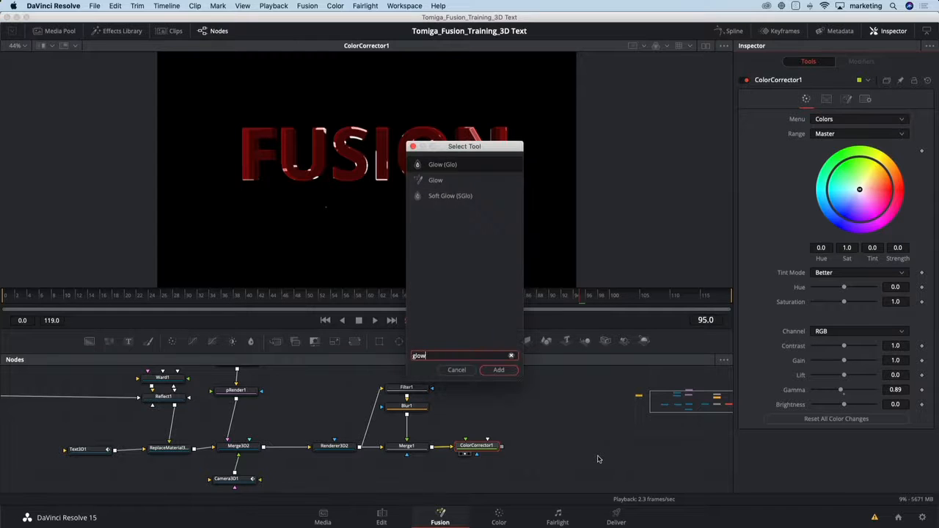
key("Return")
key("1")
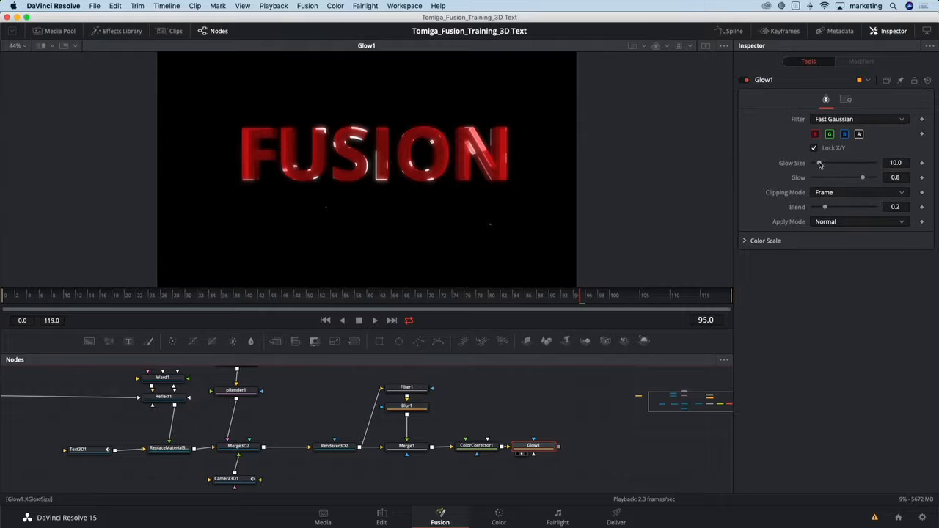
left_click_drag(819, 163, 865, 179)
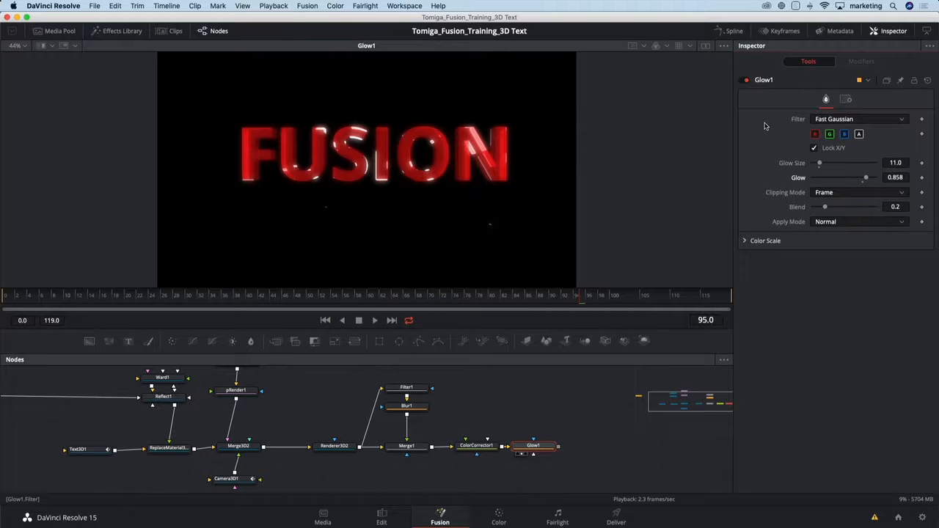
Toggle Glow1 off and on repeatedly to compare the text with and without glow, leaving the node enabled.
left_click(746, 80)
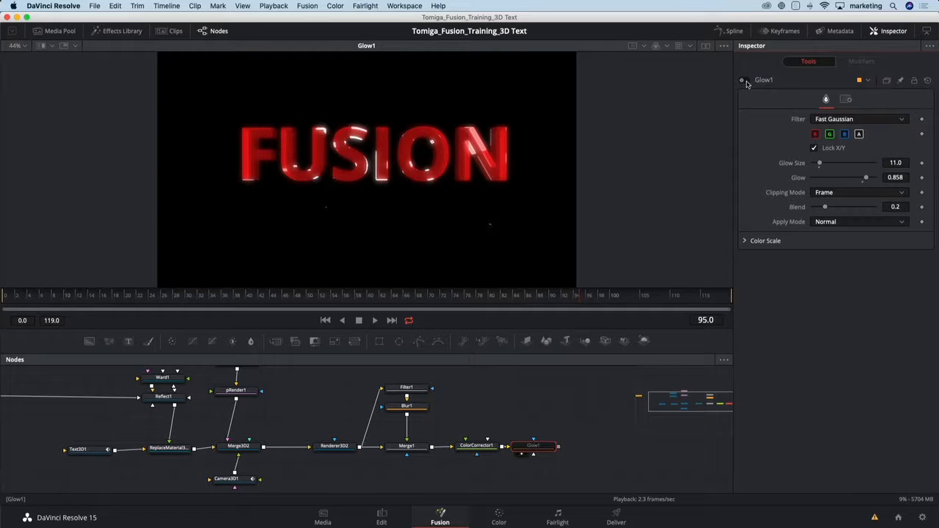
left_click(746, 80)
left_click(746, 80)
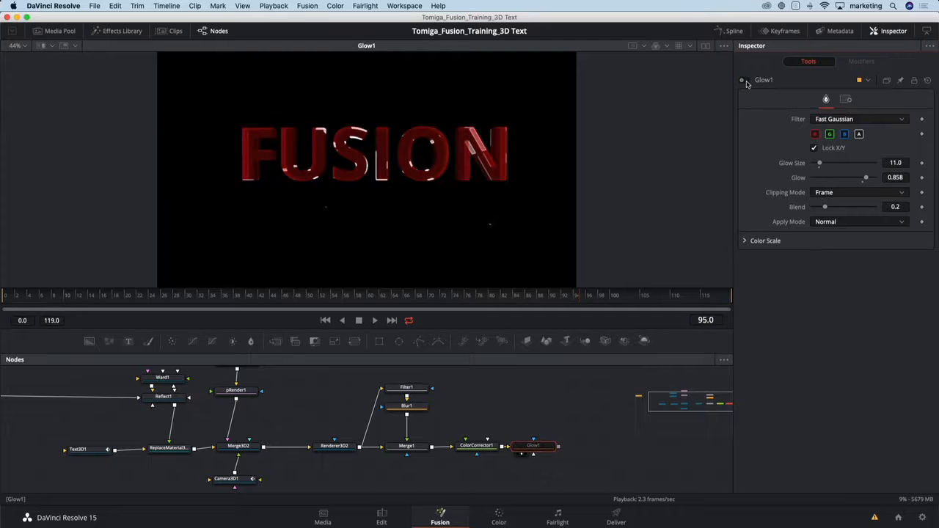
left_click(746, 80)
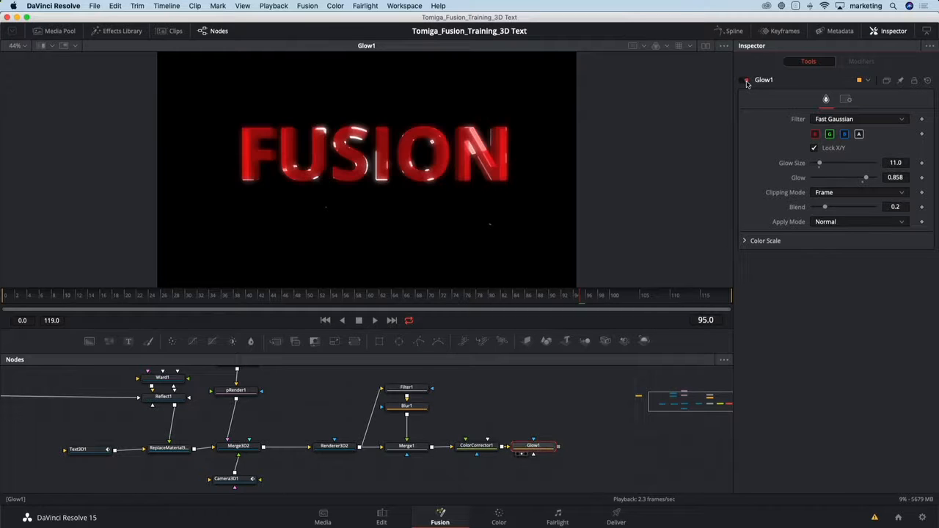
left_click(746, 81)
left_click(746, 80)
left_click(746, 81)
left_click(746, 80)
left_click(746, 81)
left_click(746, 81)
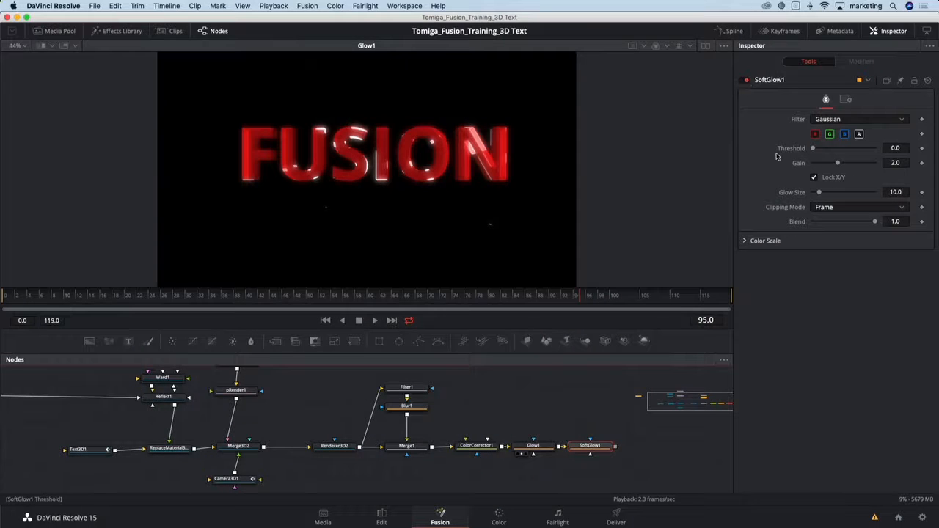
View SoftGlow1, set Threshold to 0.551, Gain to 0.709 and Glow Size to 5.5, and compare the text with the node off and on.
key("1")
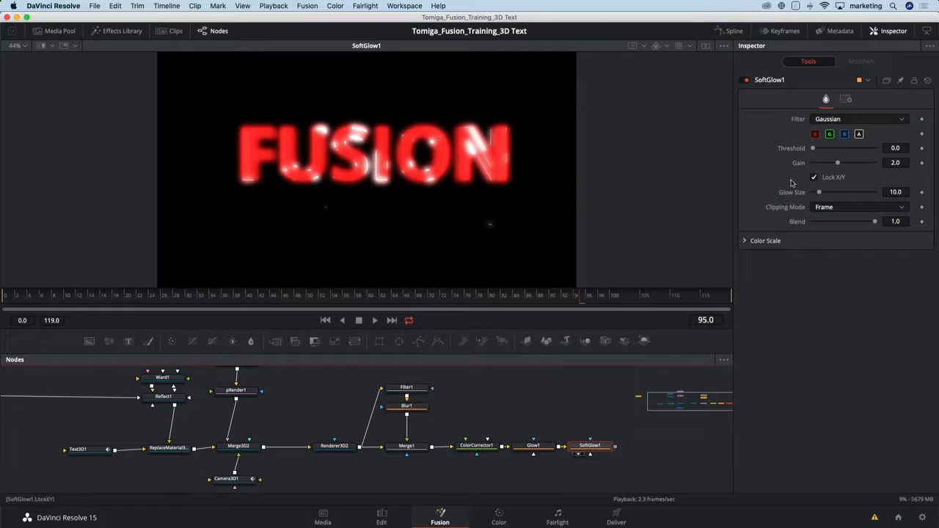
left_click_drag(812, 148, 819, 195)
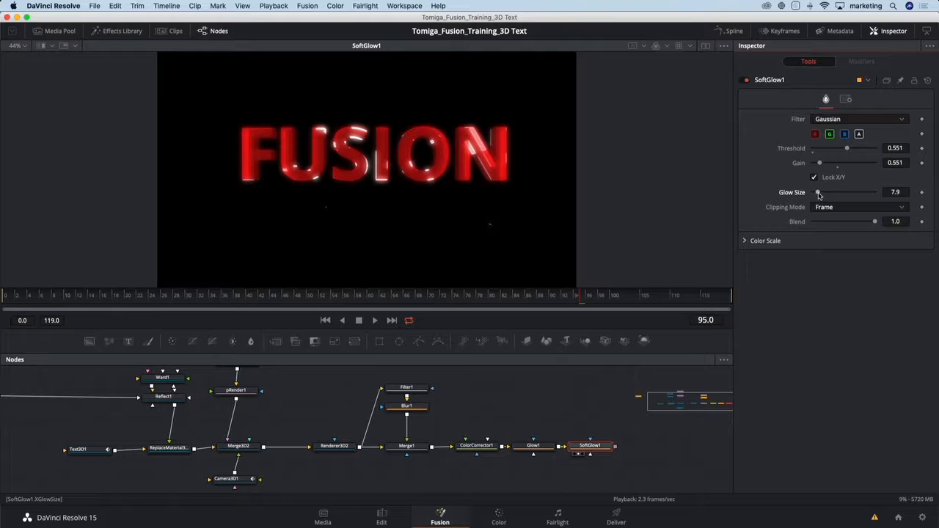
left_click(745, 81)
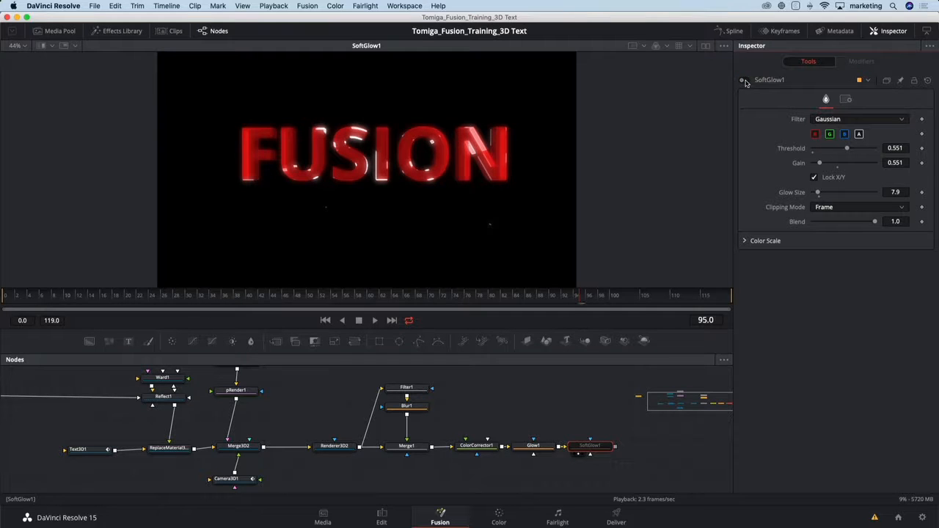
left_click(744, 81)
left_click(744, 81)
left_click(745, 81)
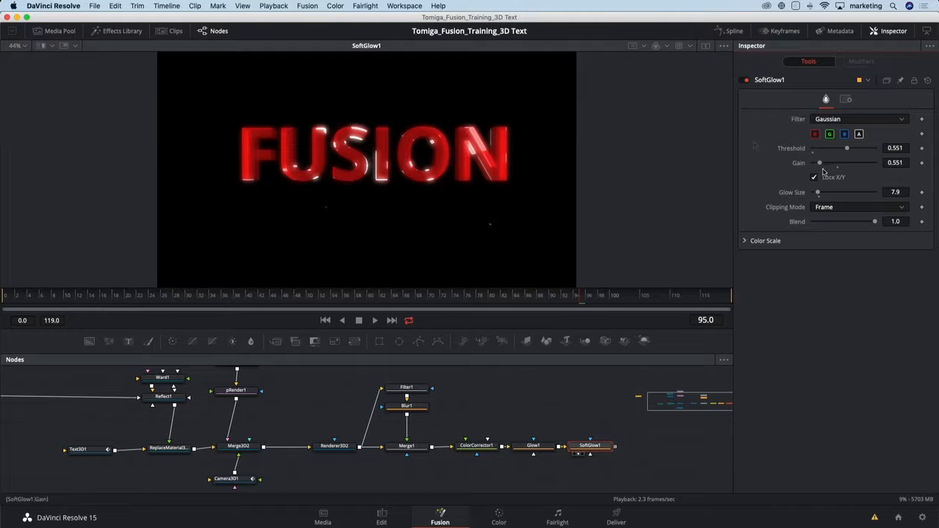
left_click_drag(819, 193, 823, 165)
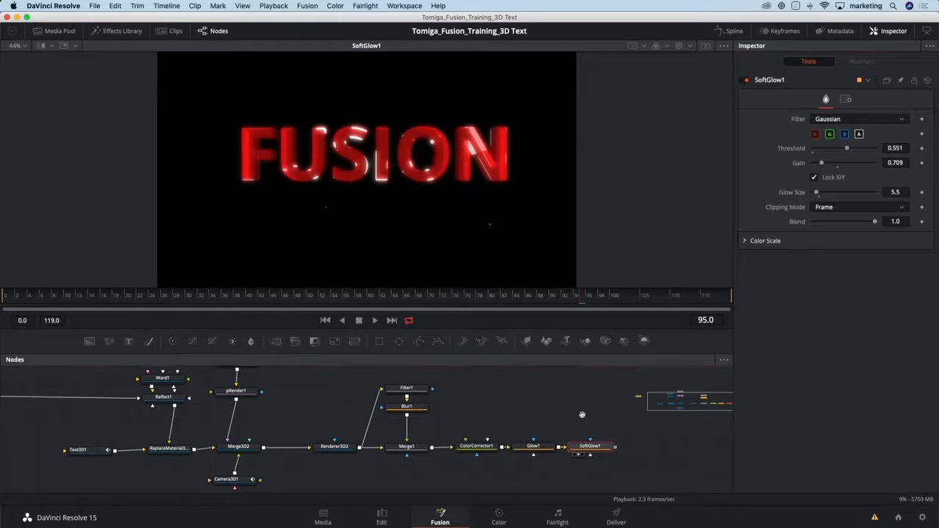
Add a Background node merged with SoftGlow1, placing Merge2 on the main node line and Background1 directly above it.
left_click_drag(584, 418, 473, 419)
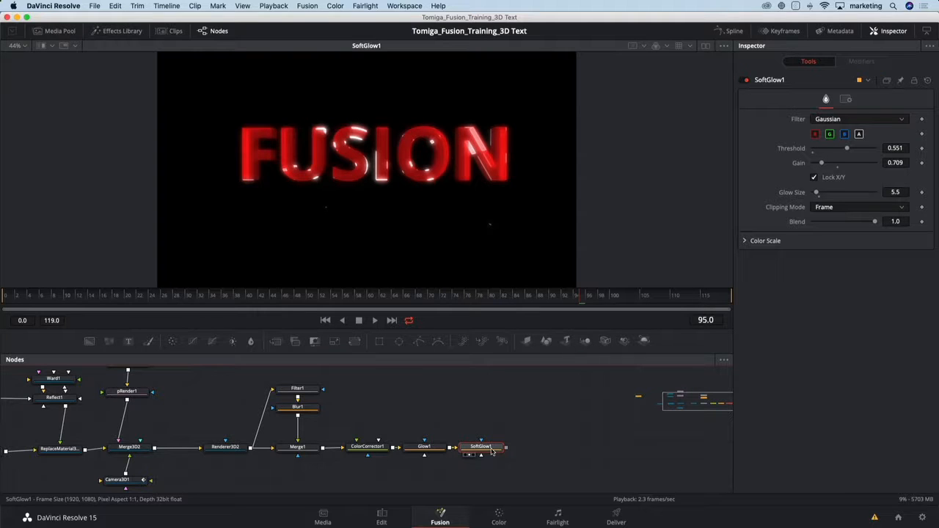
key("shift+space")
type("b")
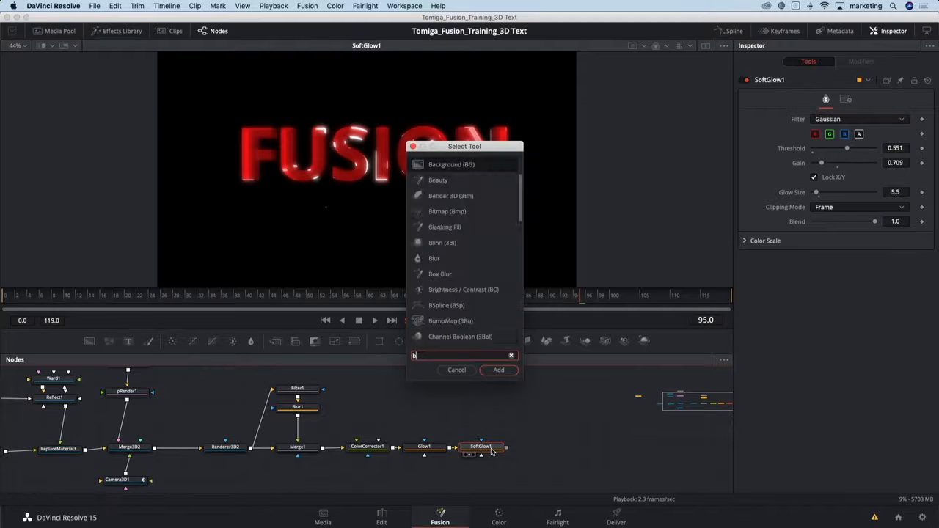
type("g")
key("Return")
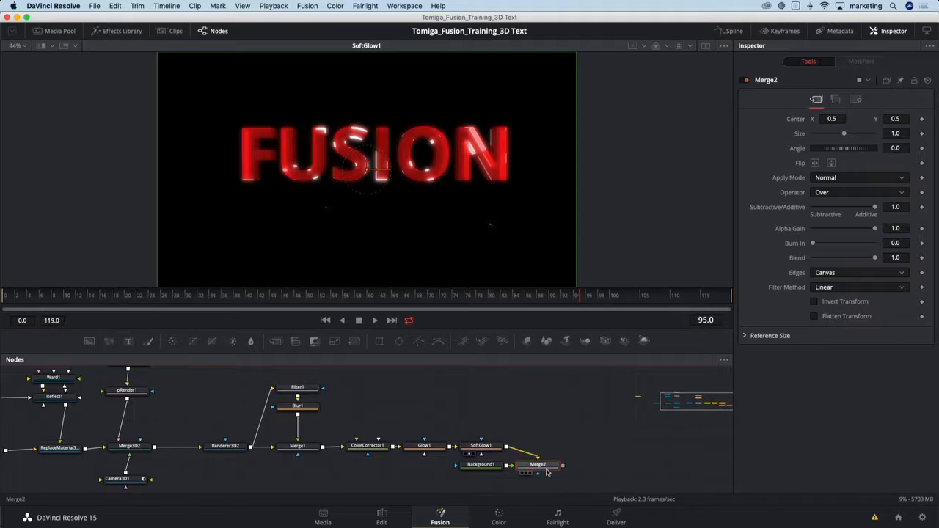
left_click_drag(545, 467, 558, 449)
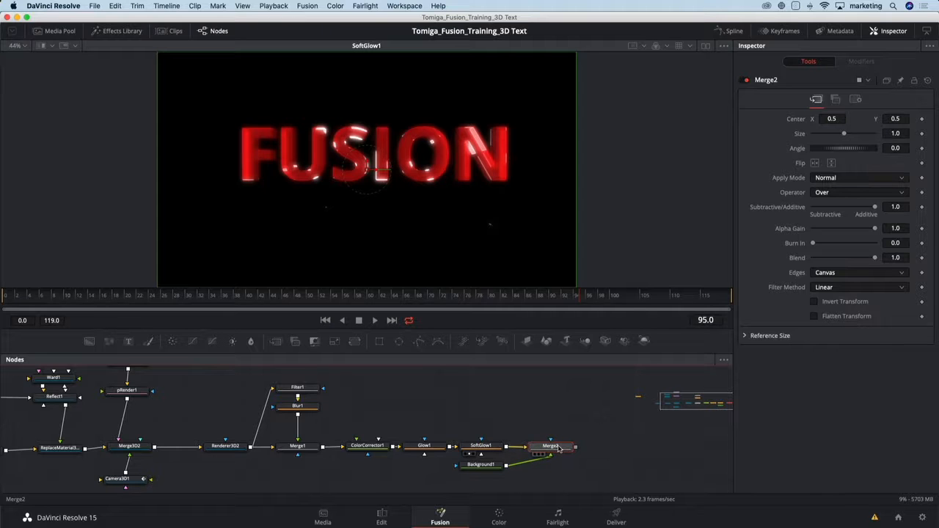
left_click_drag(484, 464, 555, 404)
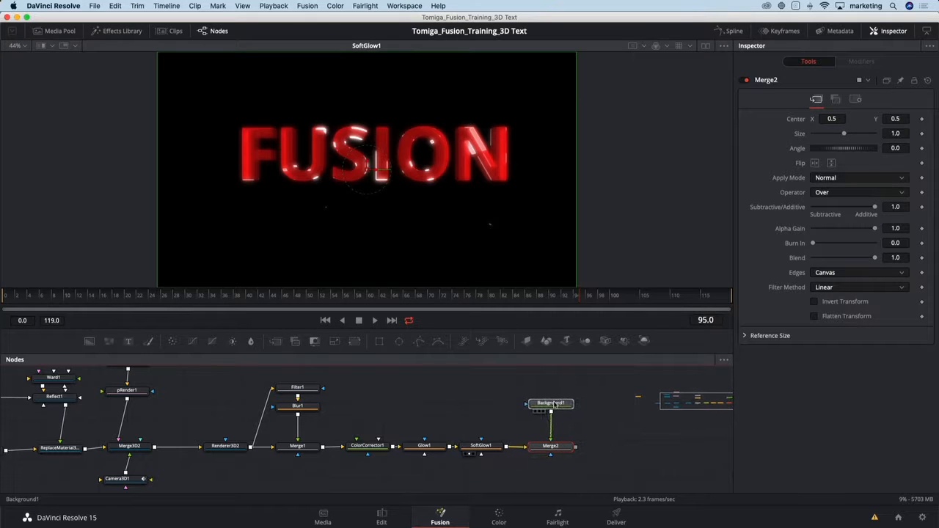
Set Background1's Type to Gradient and show it in a second viewer beside the SoftGlow1 view.
left_click(555, 403)
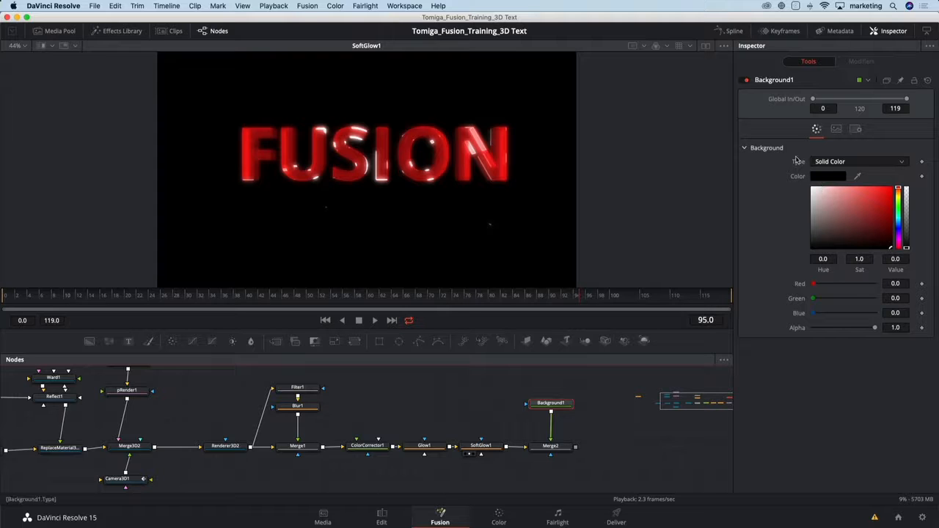
left_click(819, 162)
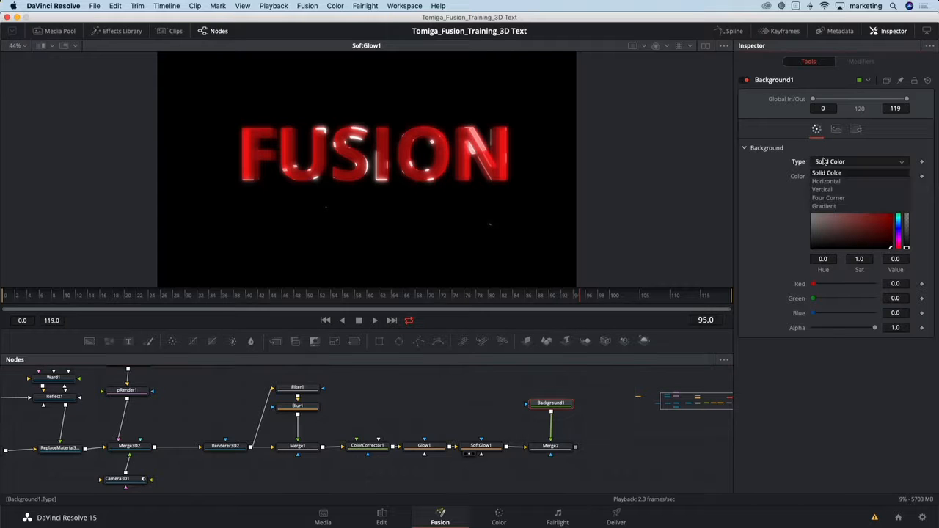
left_click(824, 206)
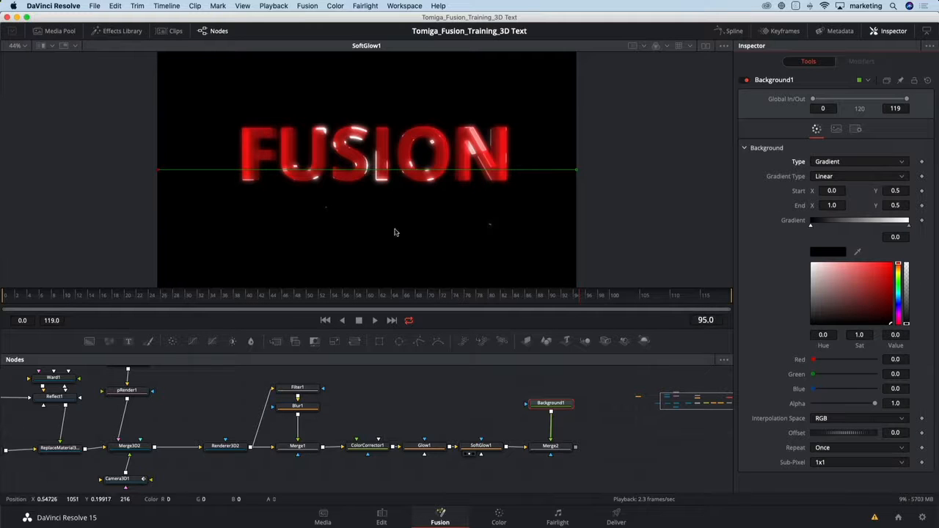
left_click(706, 45)
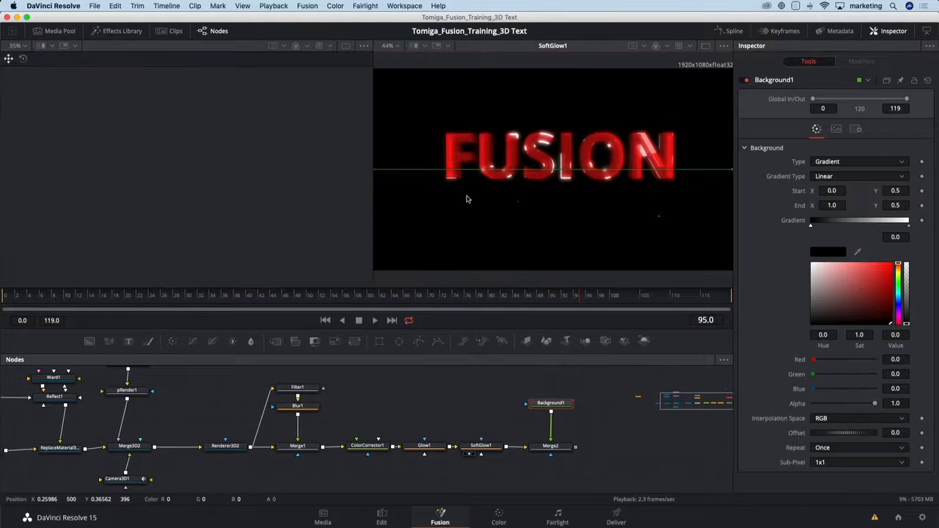
key("1")
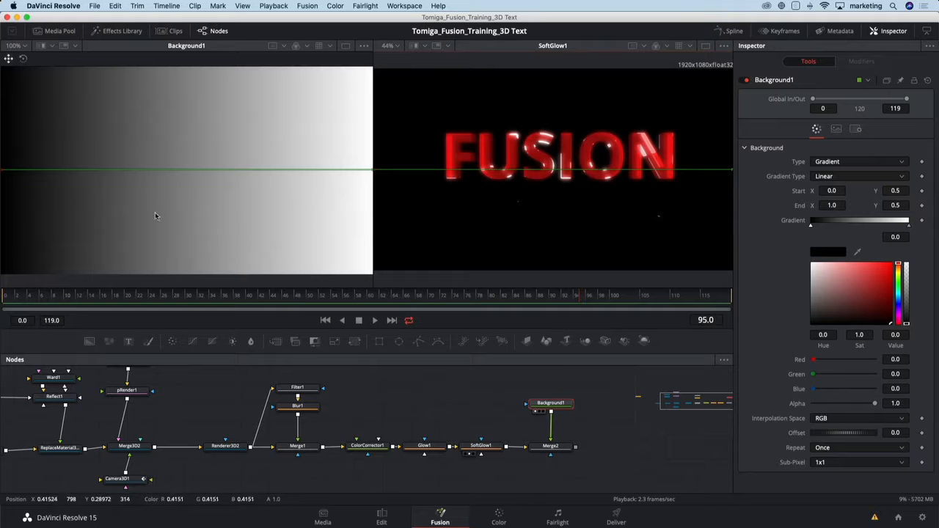
Reposition Background1's gradient to start around 0.39, 0.57 and end around 1.04, 0.08, and set its Gradient Type to Radial.
key("minus")
left_click_drag(123, 184, 197, 174)
left_click_drag(311, 182, 317, 226)
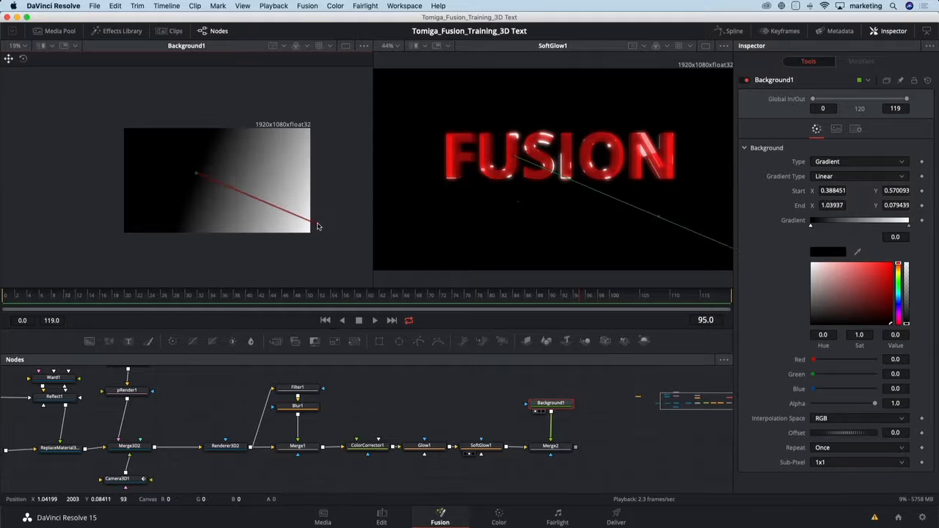
left_click(837, 177)
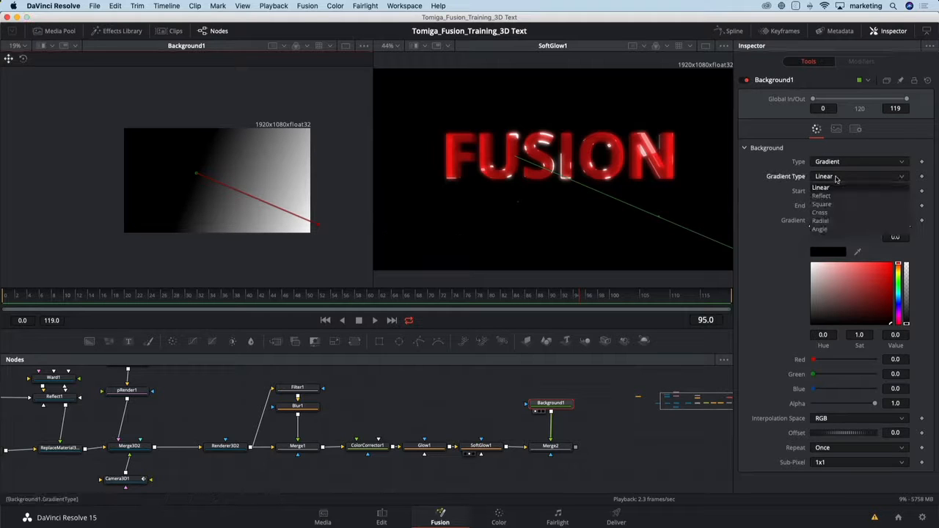
left_click(825, 220)
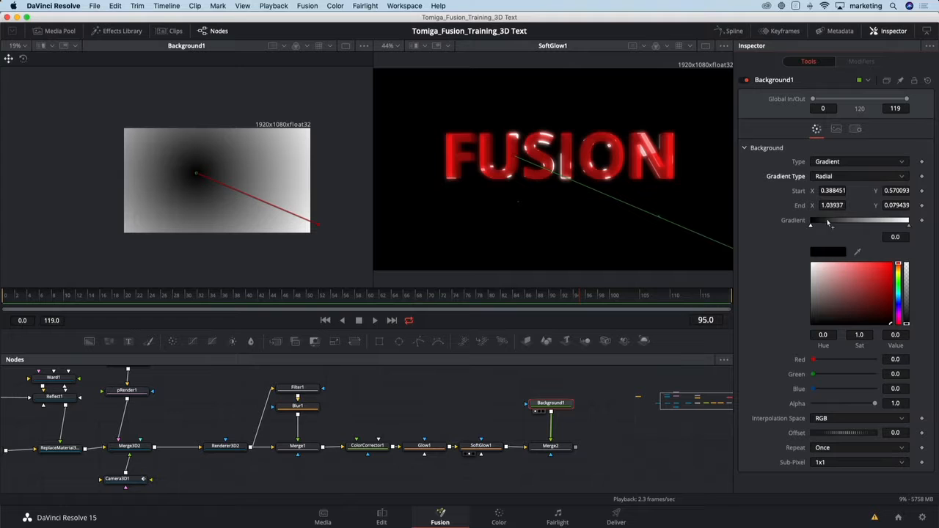
Color the gradient from blue (Hue 0.552, Sat 0.801, Value 0.417) to black and move its ends to about 0.46, 0.62 and 0.95, 0.13.
left_click(900, 301)
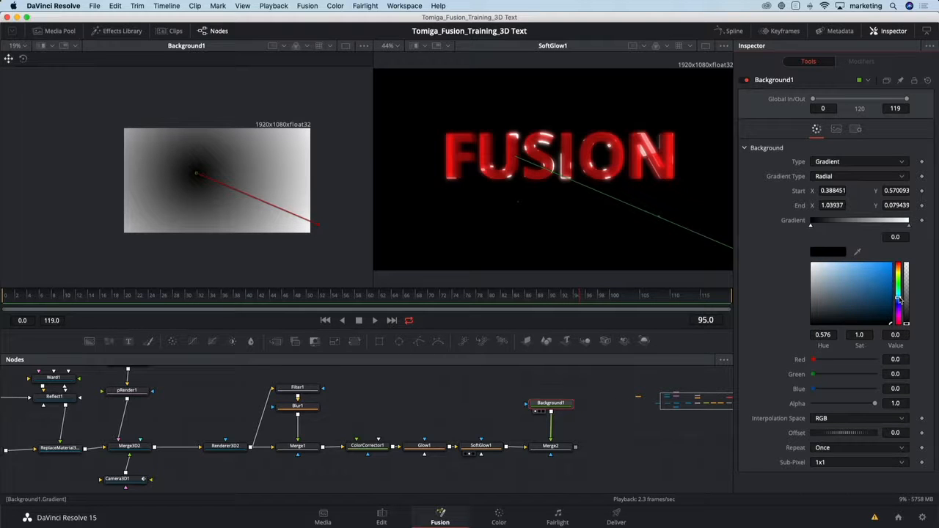
left_click_drag(900, 299, 900, 300)
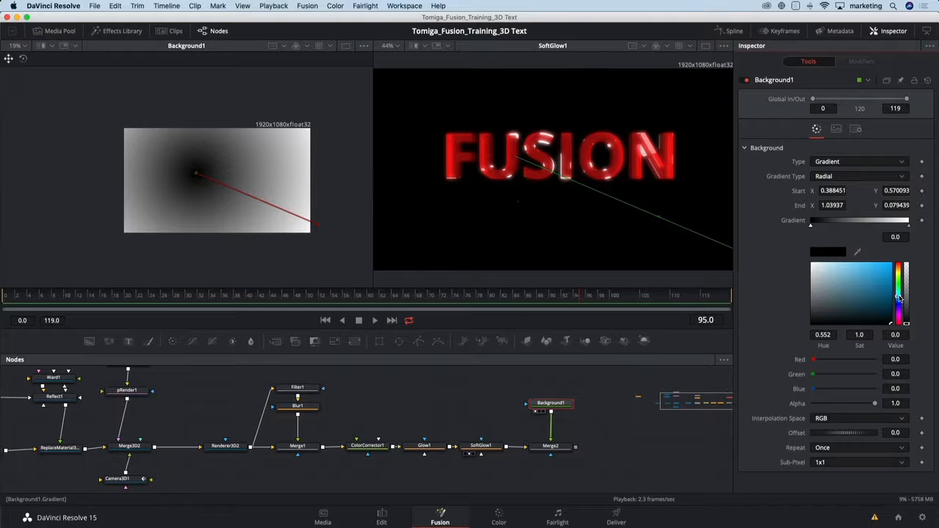
left_click(876, 301)
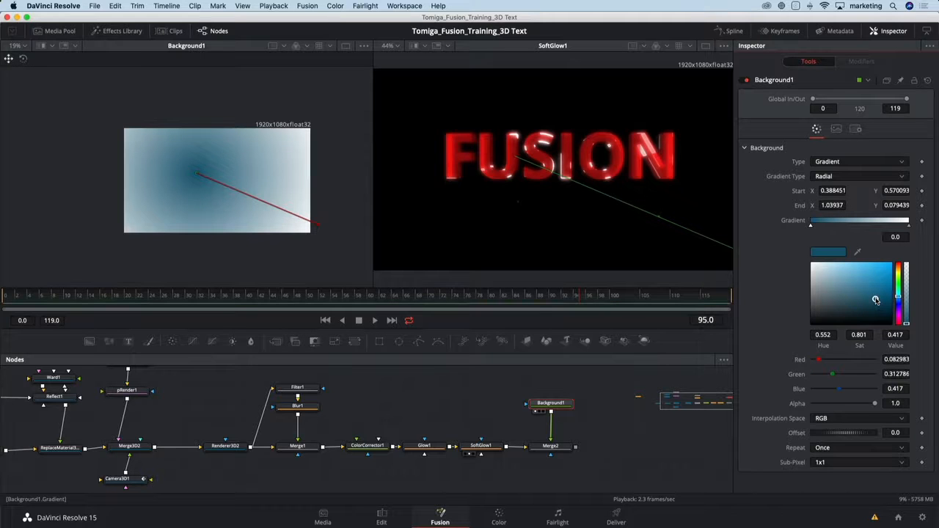
left_click(909, 227)
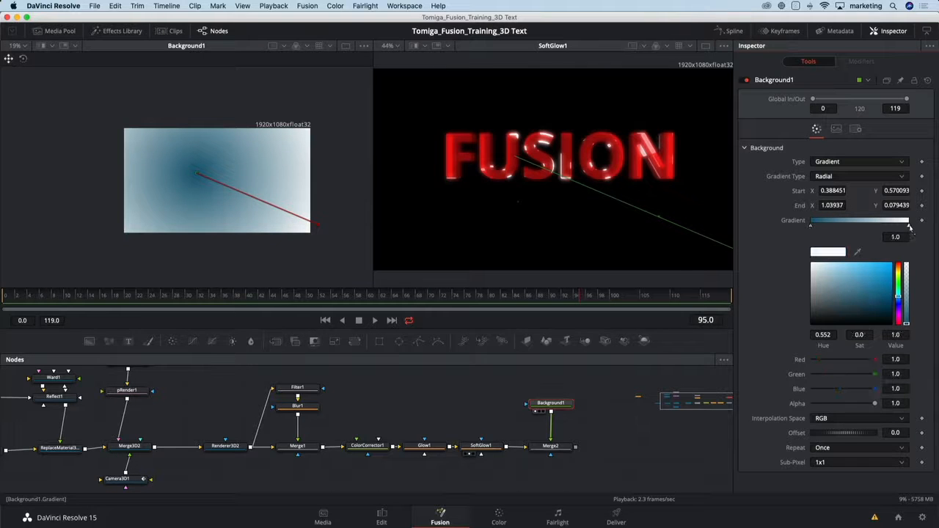
left_click(892, 322)
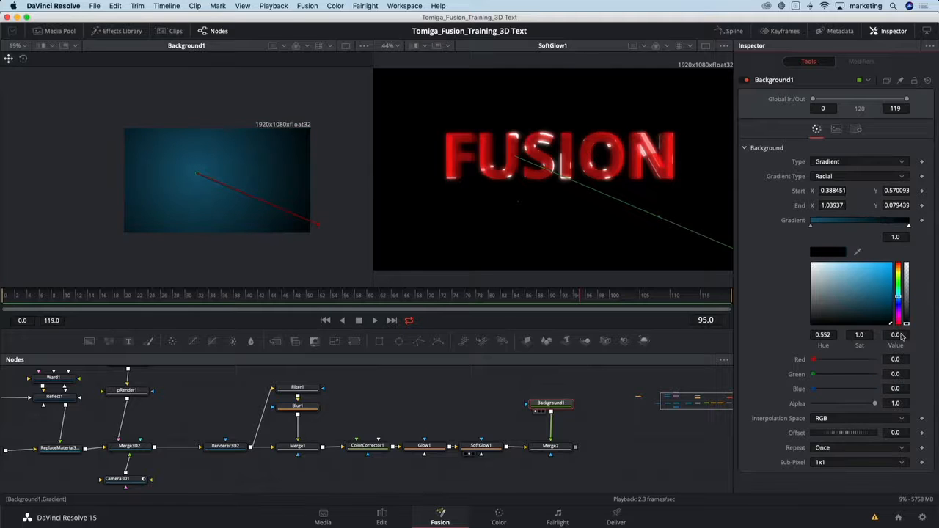
left_click_drag(195, 173, 215, 175)
mouse_move(316, 224)
left_mouse_down()
mouse_move(300, 220)
mouse_move(309, 220)
left_mouse_up()
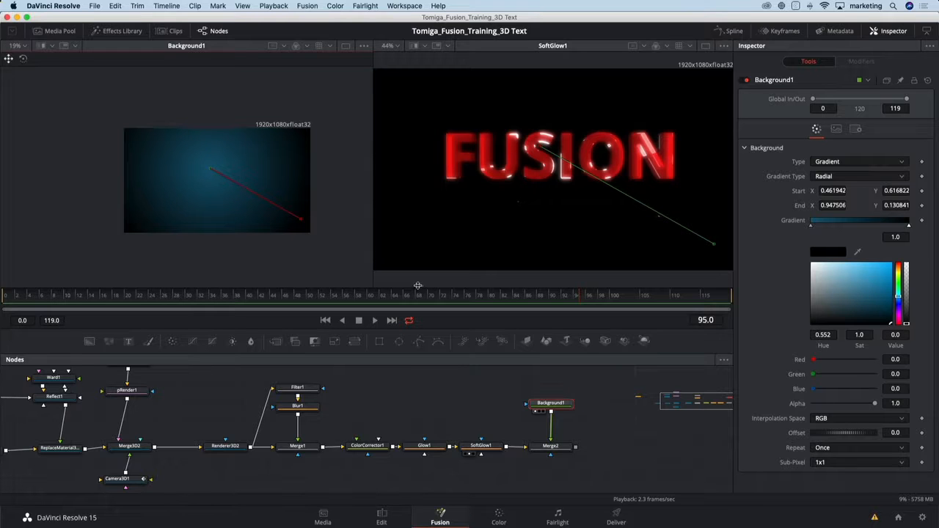
Add an unconnected FastNoise node above Background1 in the node graph.
left_click_drag(520, 404, 366, 411)
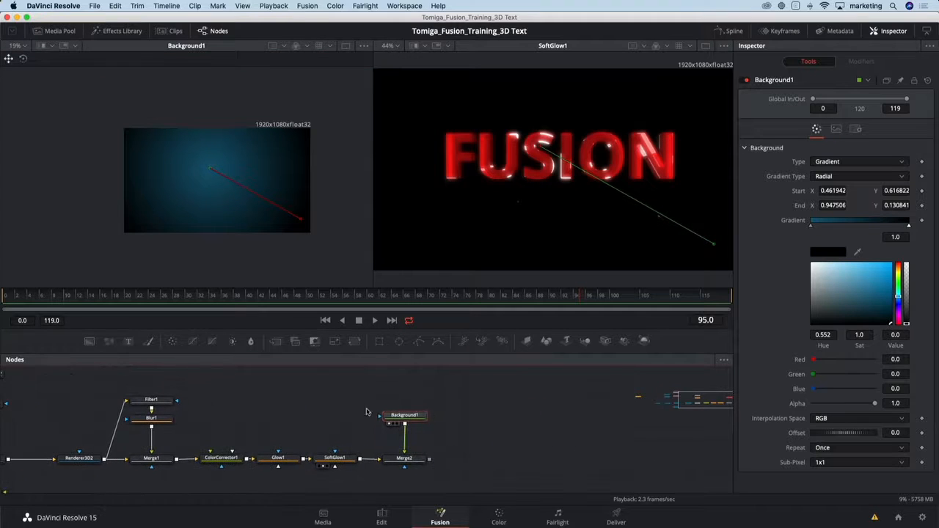
left_click(396, 385)
key("shift+space")
type("fast")
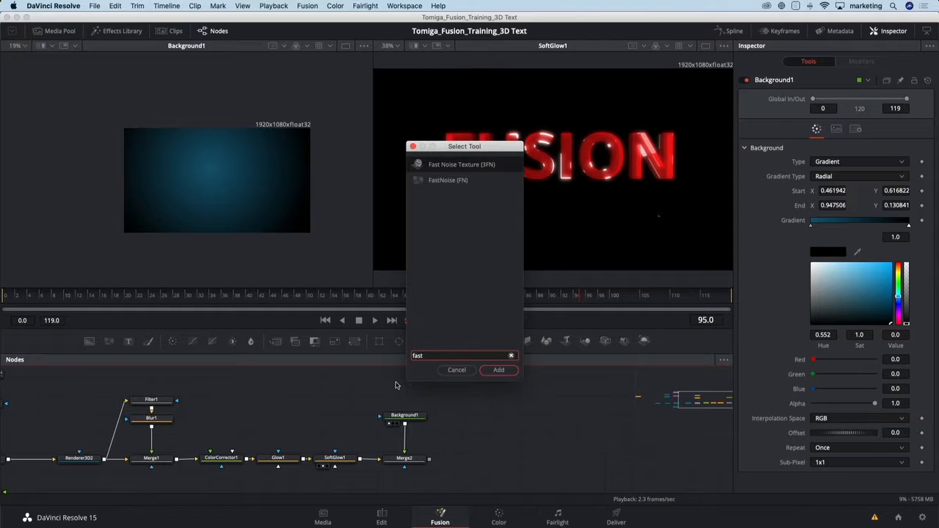
key("Down")
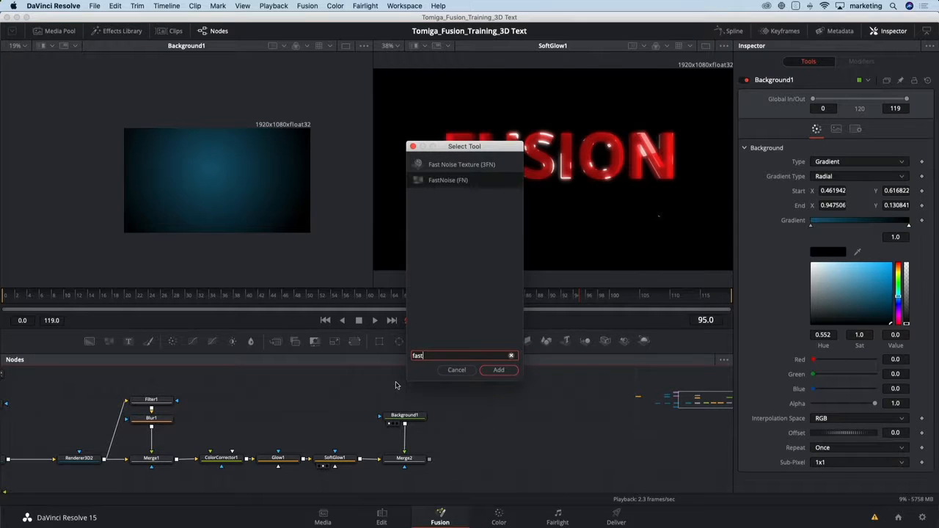
key("Return")
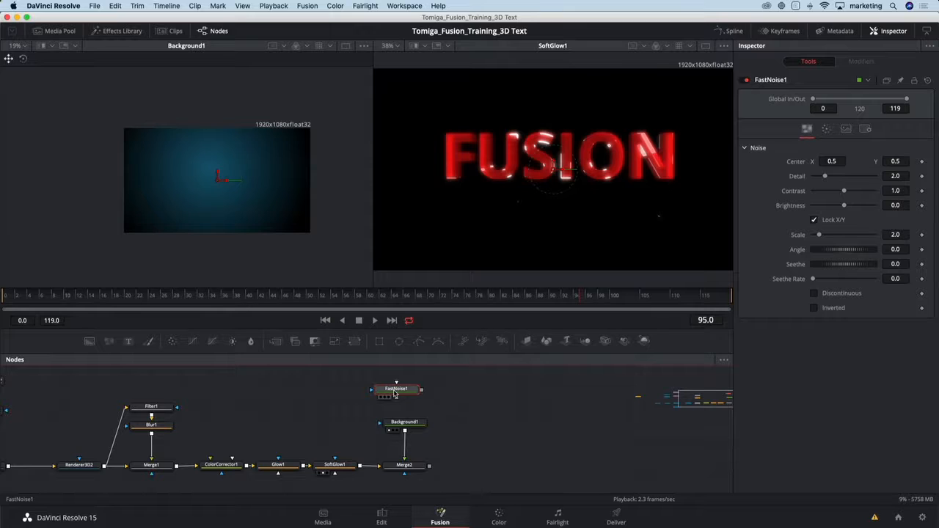
View FastNoise1 and set its Detail to 6.54 and Scale to 3.31.
key("1")
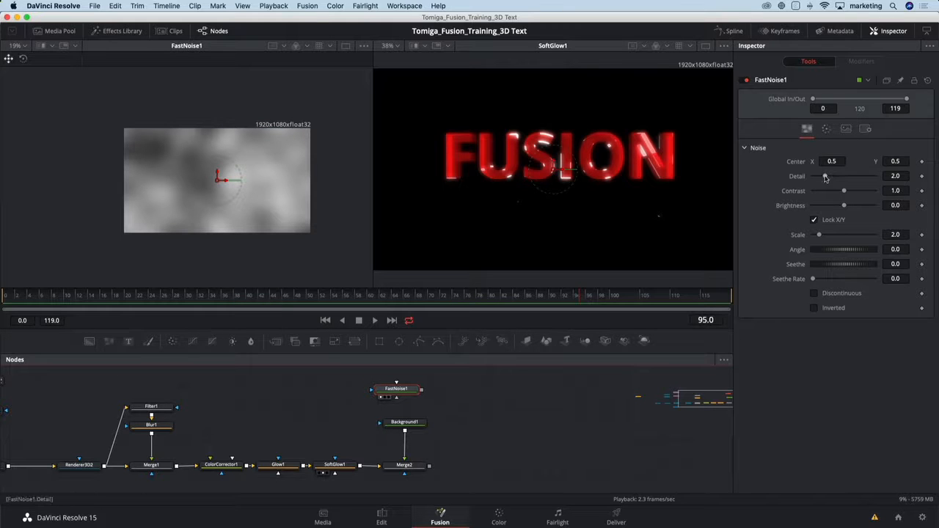
left_click_drag(825, 178, 853, 178)
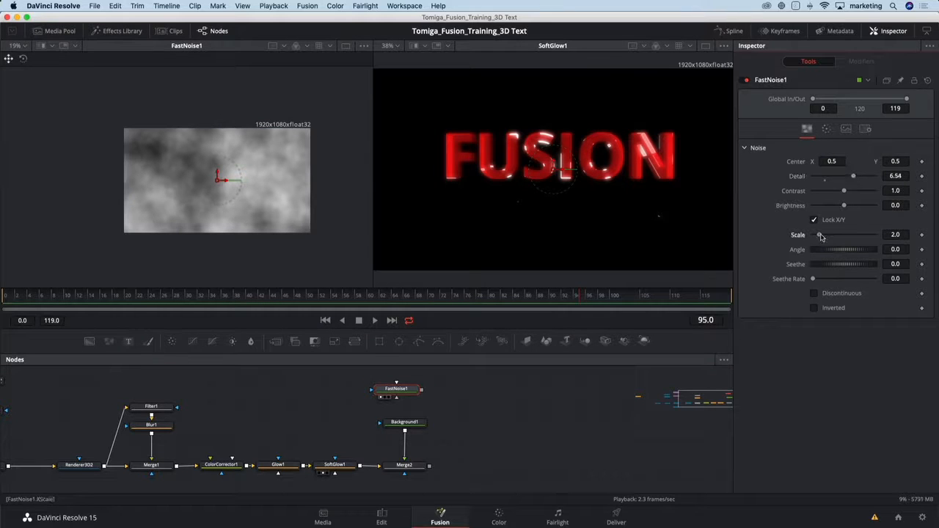
left_click_drag(821, 235, 823, 235)
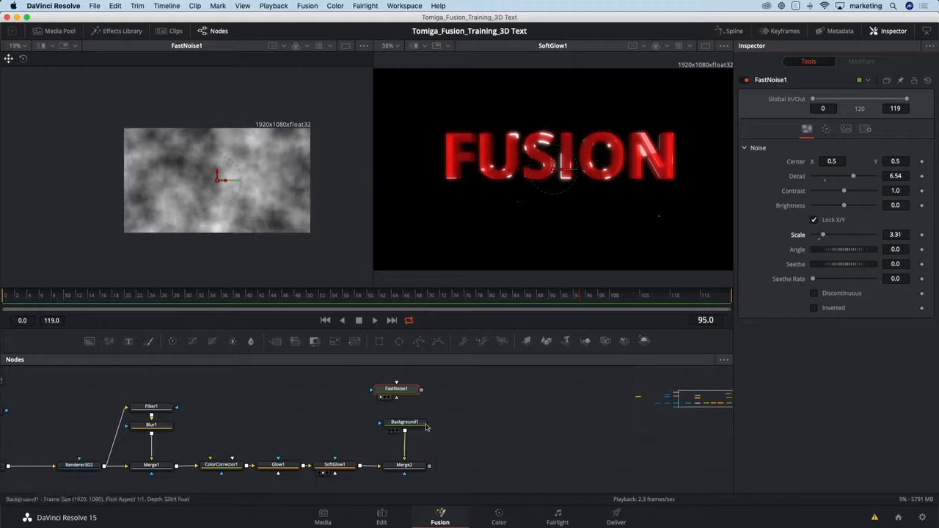
Connect FastNoise1 to Background1 as its effect mask, then view Background1 in the first viewer and Merge2 in the second.
left_click_drag(422, 389, 385, 425)
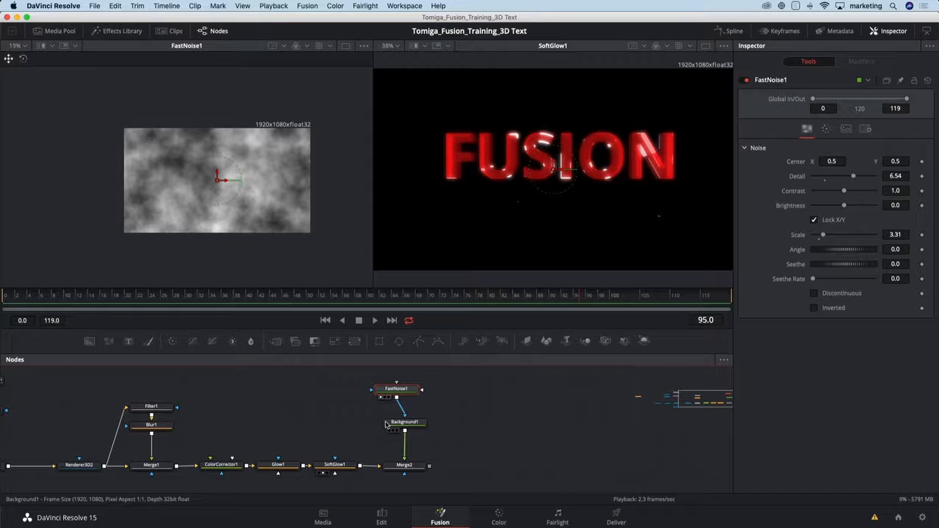
left_click(391, 424)
key("1")
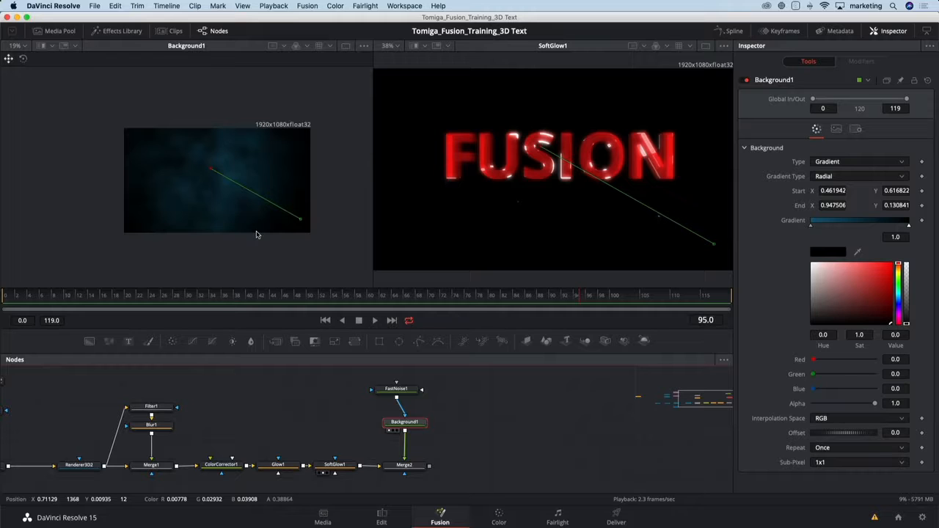
left_click(405, 465)
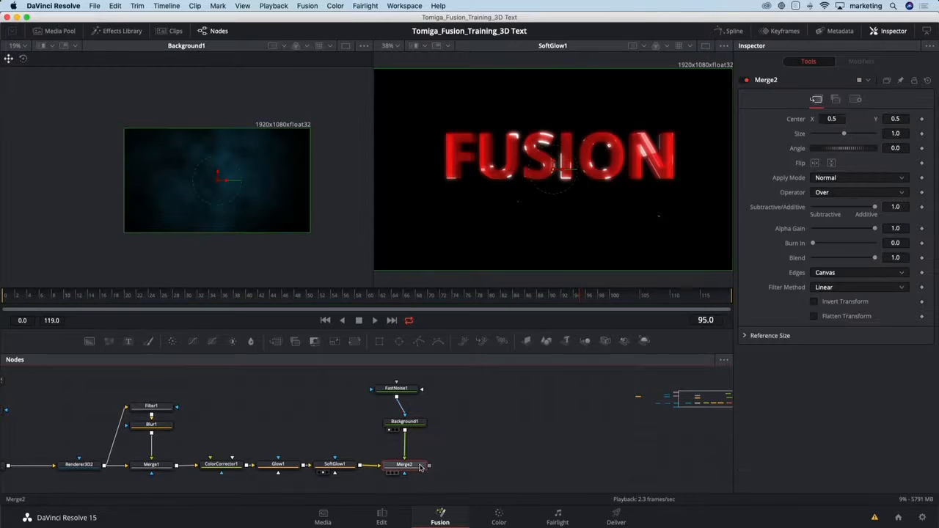
key("2")
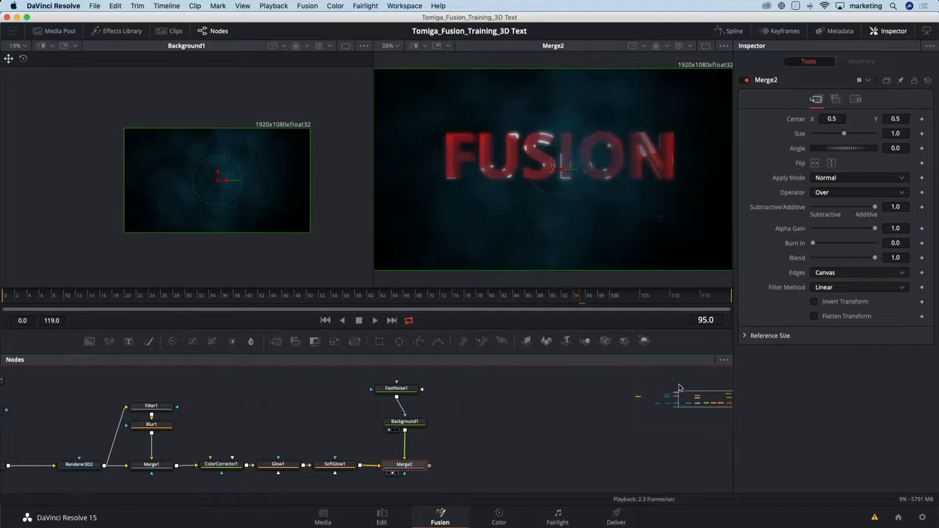
Set Merge2's Apply Mode to Screen and check the composite at several frames, ending at frame 35.
left_click(836, 178)
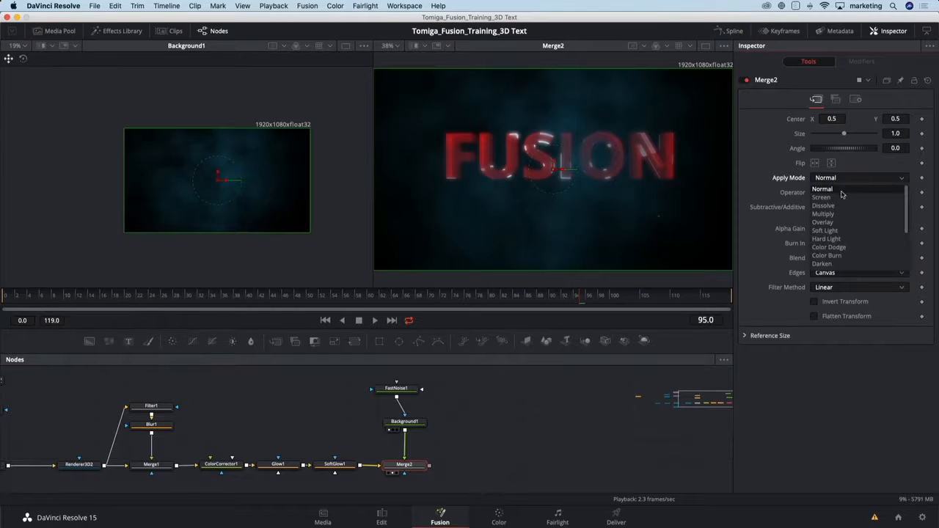
left_click(836, 197)
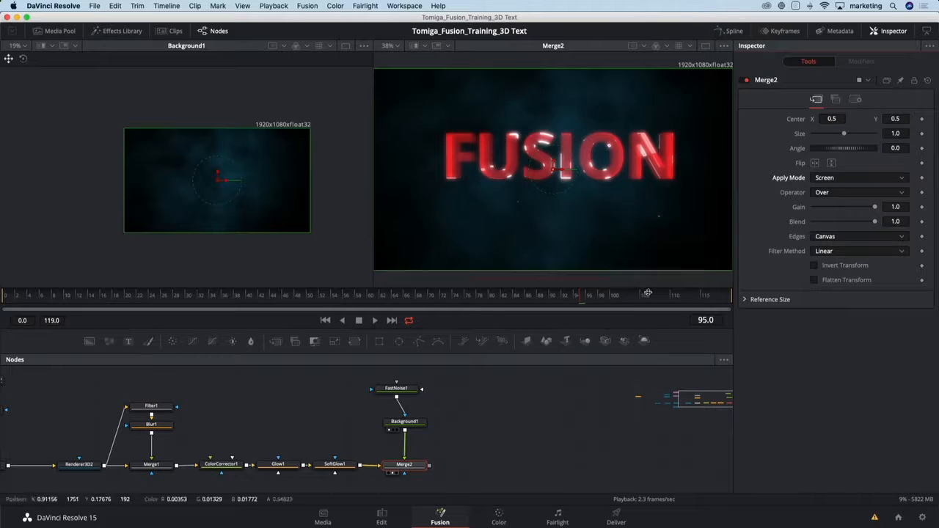
left_click(382, 296)
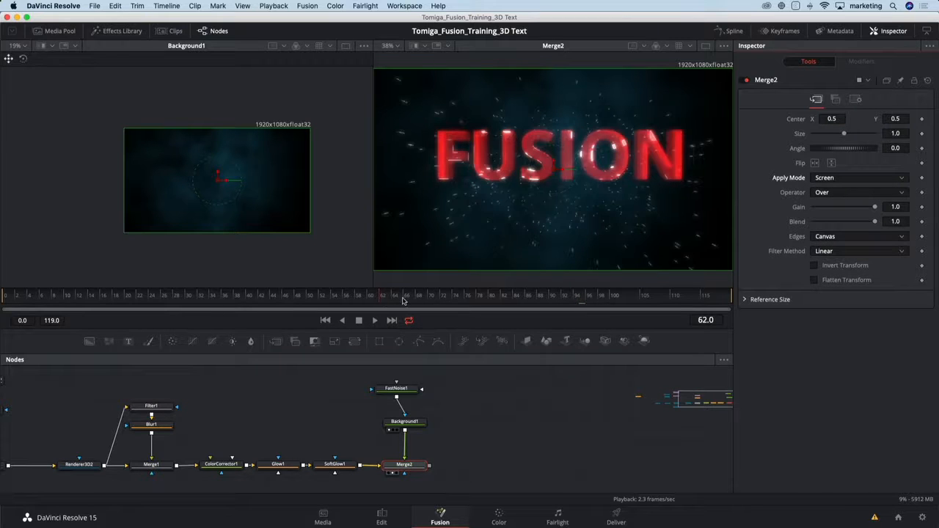
left_click(436, 295)
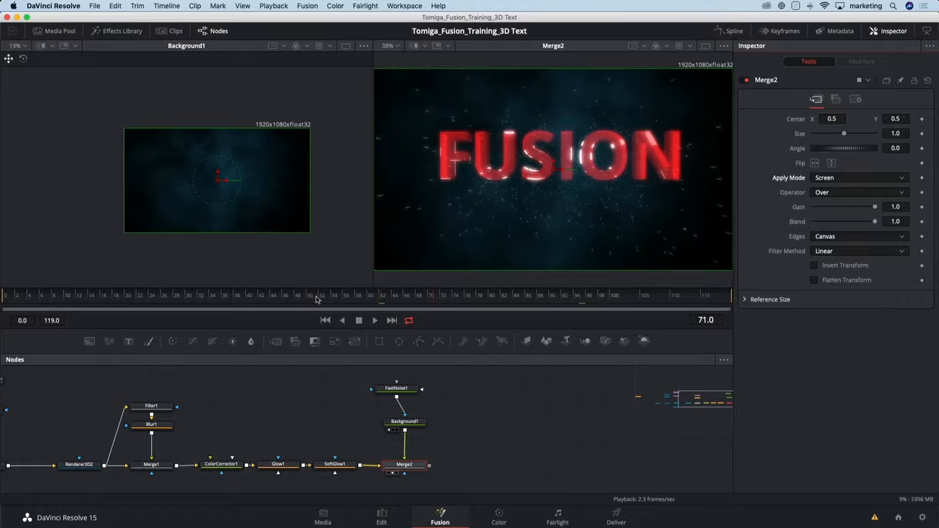
left_click(317, 297)
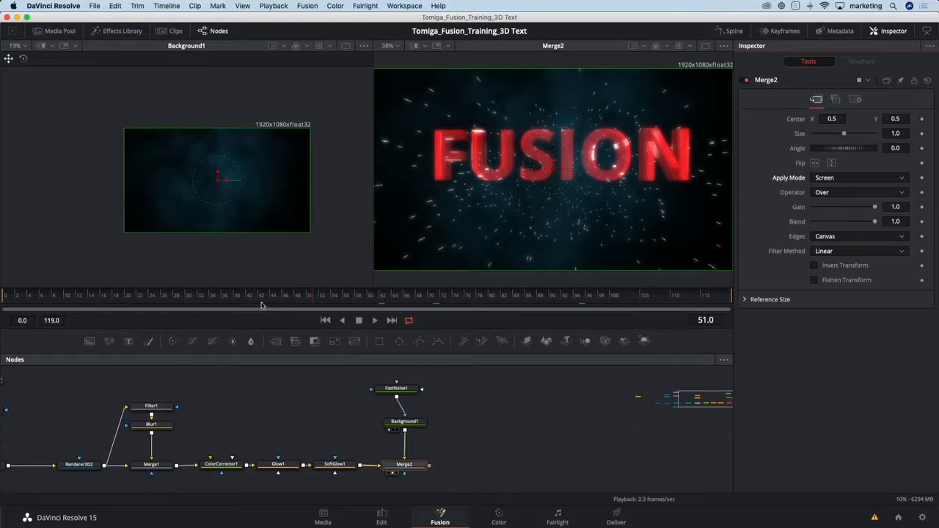
left_click(257, 298)
left_click(217, 298)
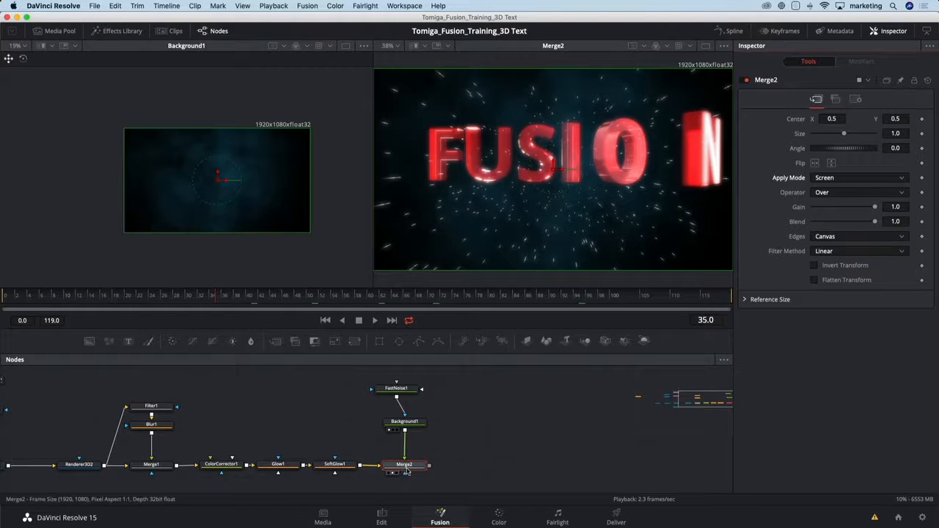
Add a Filter node after Merge2 and place it beside Merge2 in the main node row.
left_click_drag(410, 468, 412, 464)
key("shift+space")
type("fast")
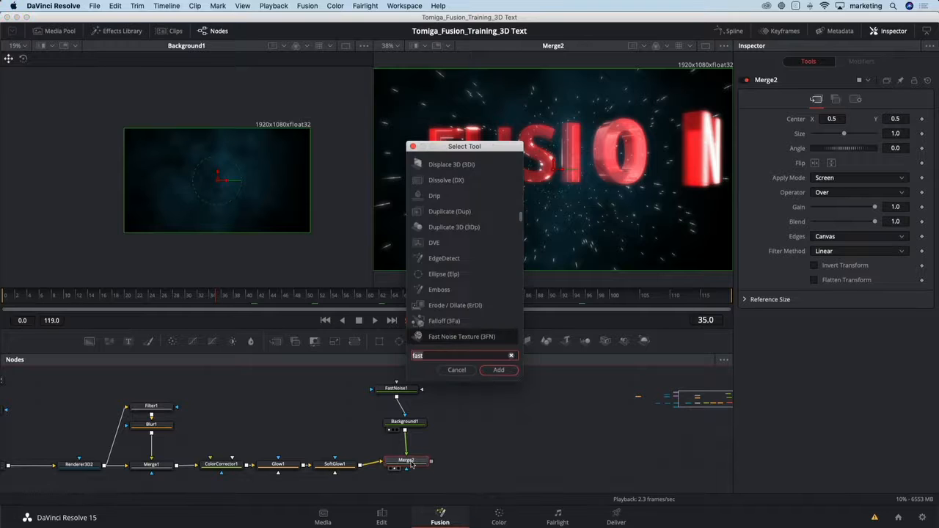
key("BackSpace")
key("BackSpace")
key("BackSpace")
type("ilt")
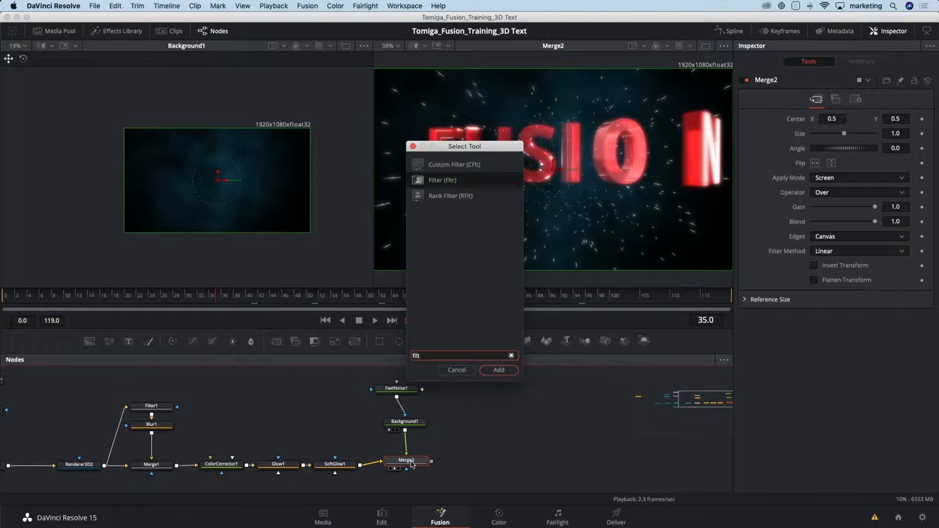
key("Return")
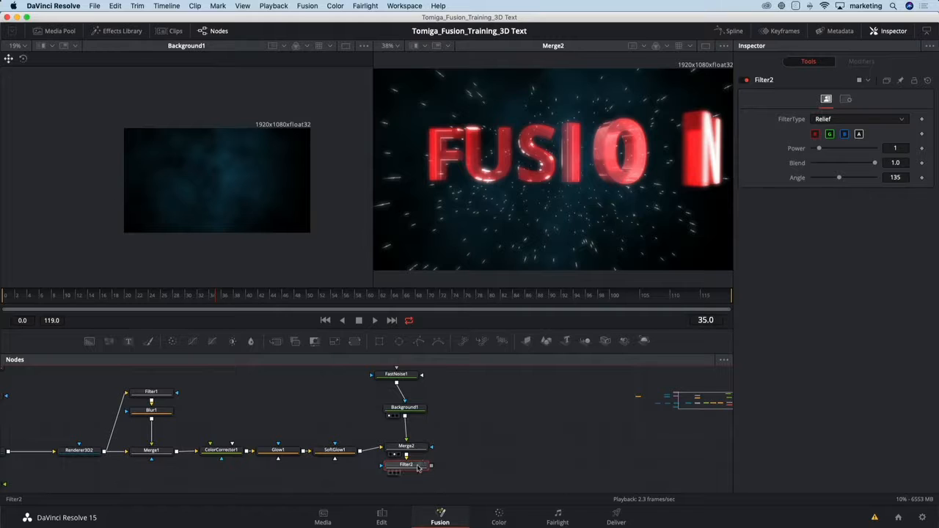
left_click_drag(482, 455, 484, 450)
key("F2")
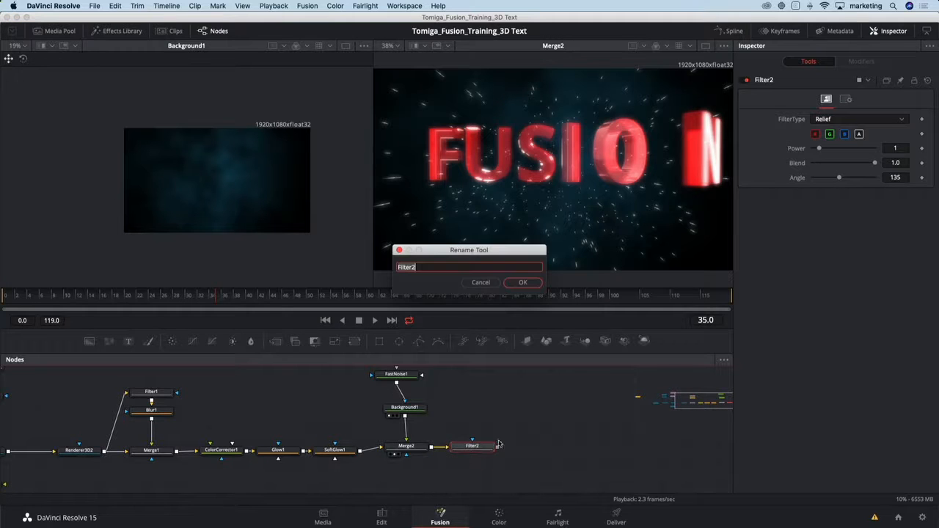
left_click(484, 281)
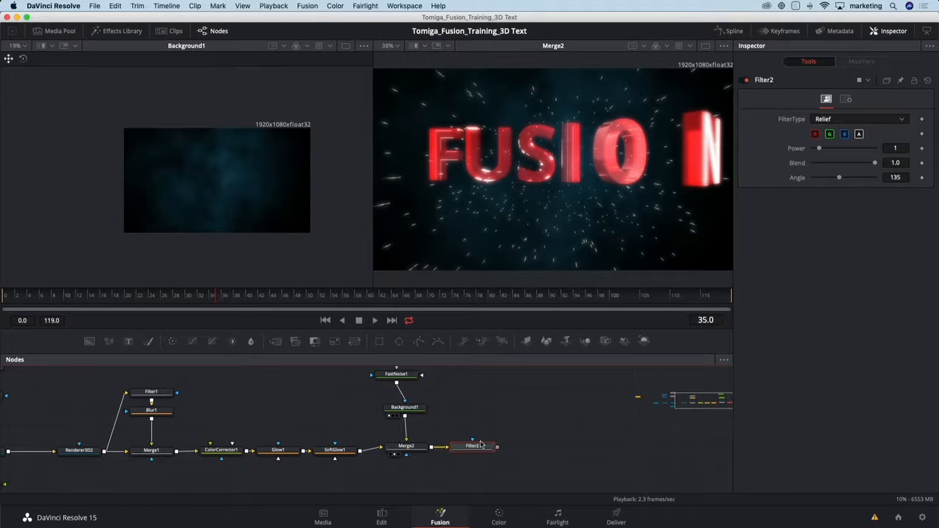
Show Filter2 in the second viewer and set its FilterType to Emboss Over.
key("2")
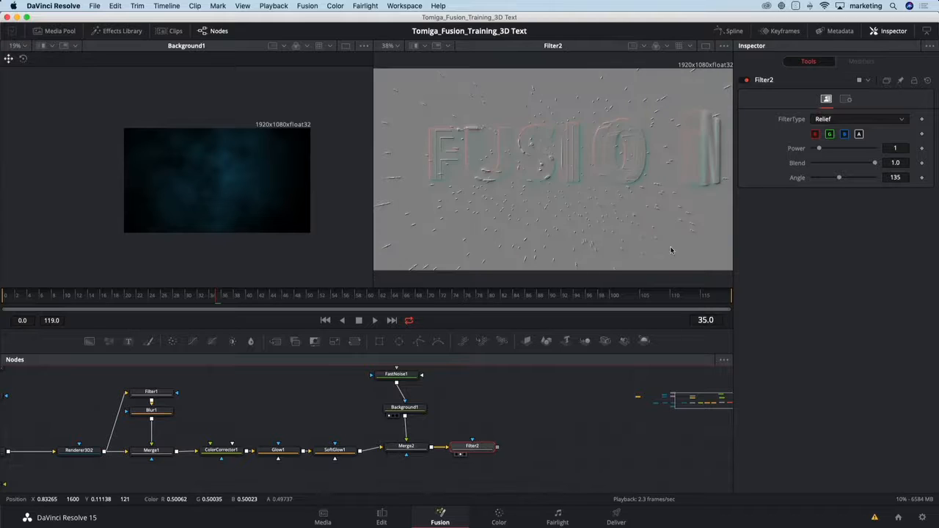
left_click(847, 120)
left_click(844, 135)
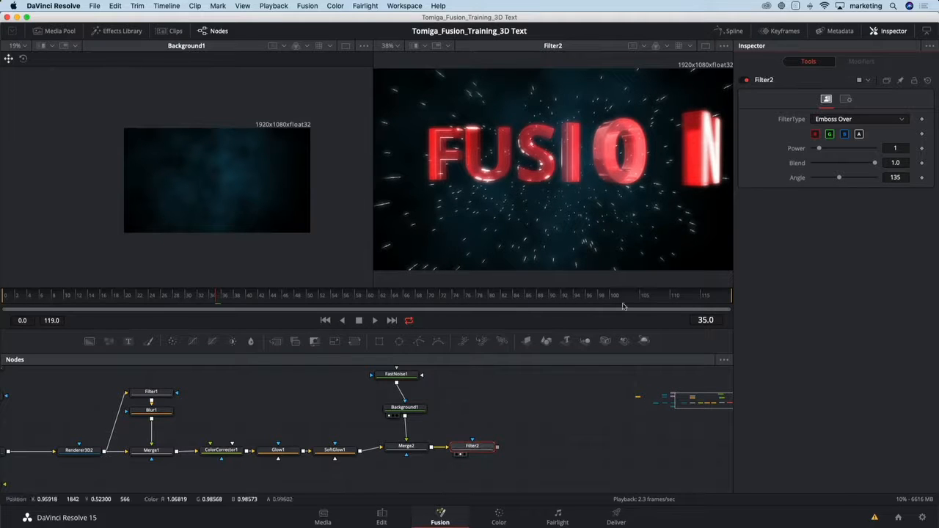
Add a VariBlur node after Filter2 and show it in the second viewer.
left_click_drag(554, 433, 401, 440)
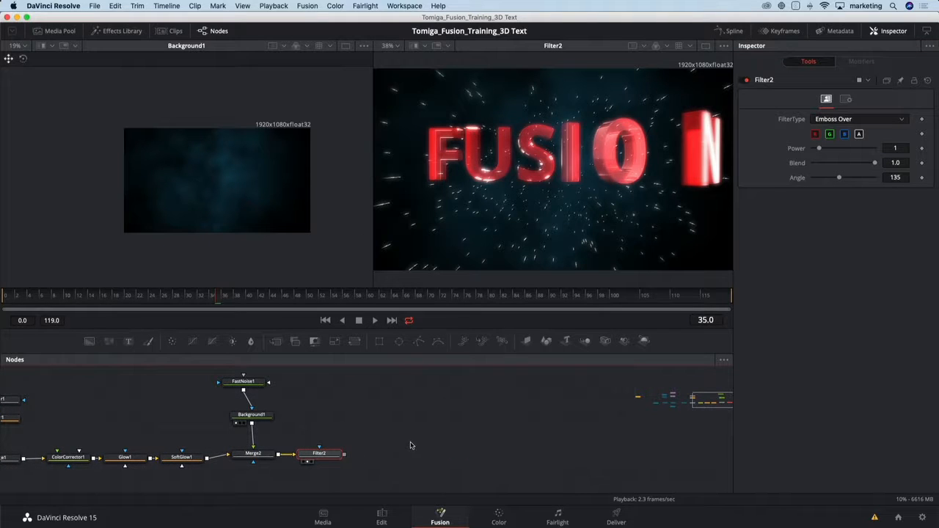
left_click_drag(318, 455, 326, 456)
key("shift+space")
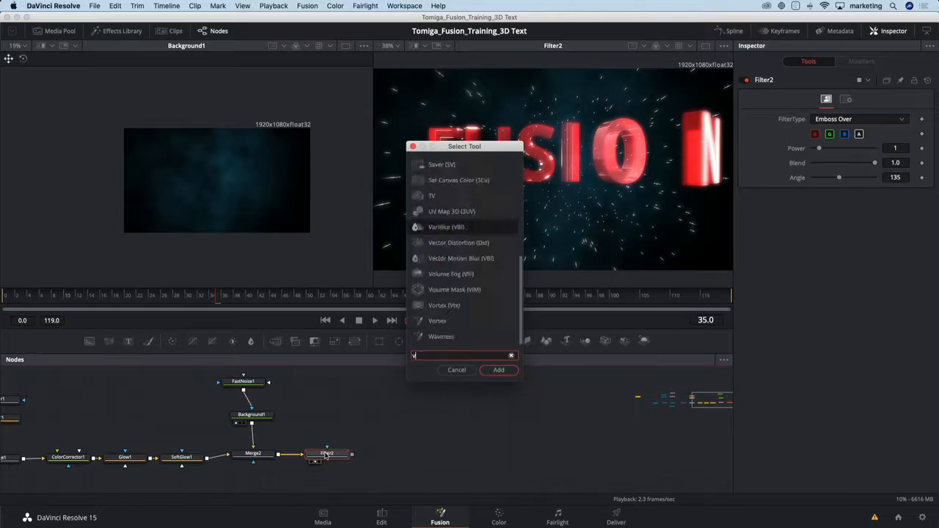
type("var")
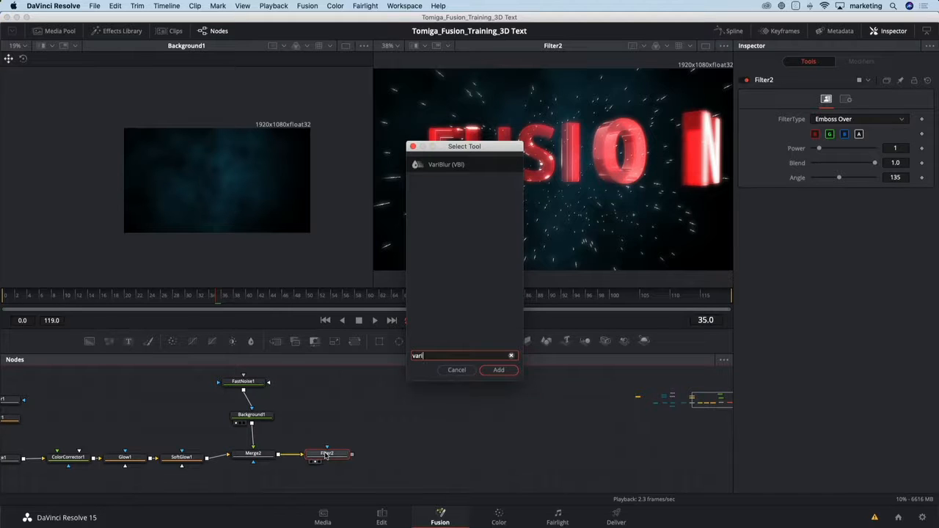
type("i")
key("Return")
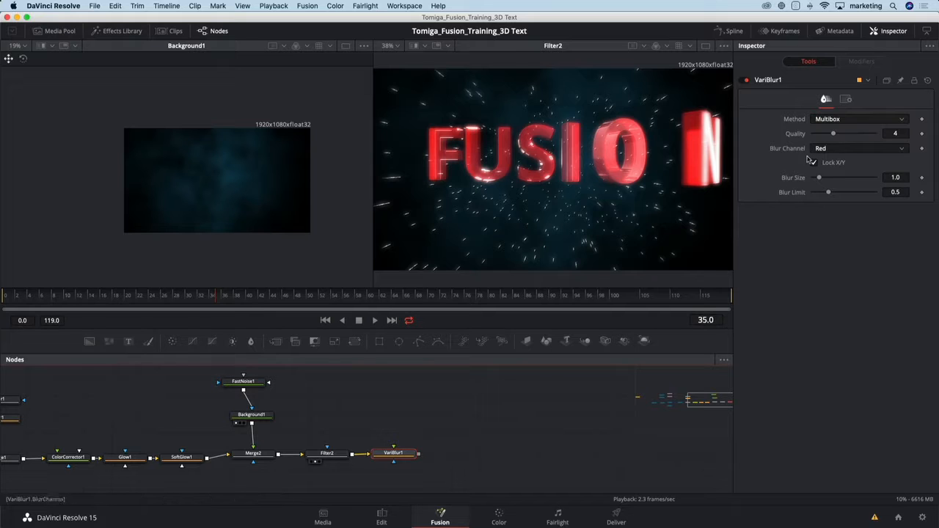
key("2")
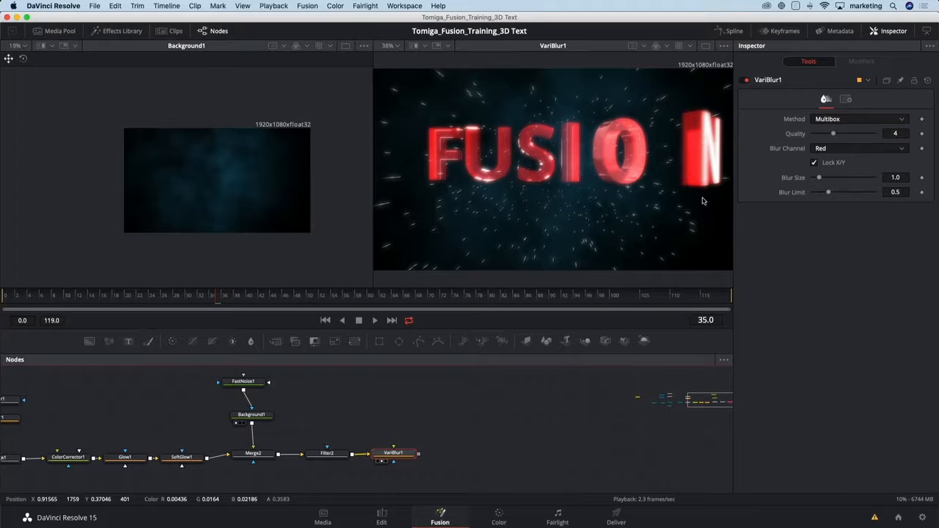
Add an unconnected Background node above VariBlur1 and show it in the first viewer.
left_click(397, 397)
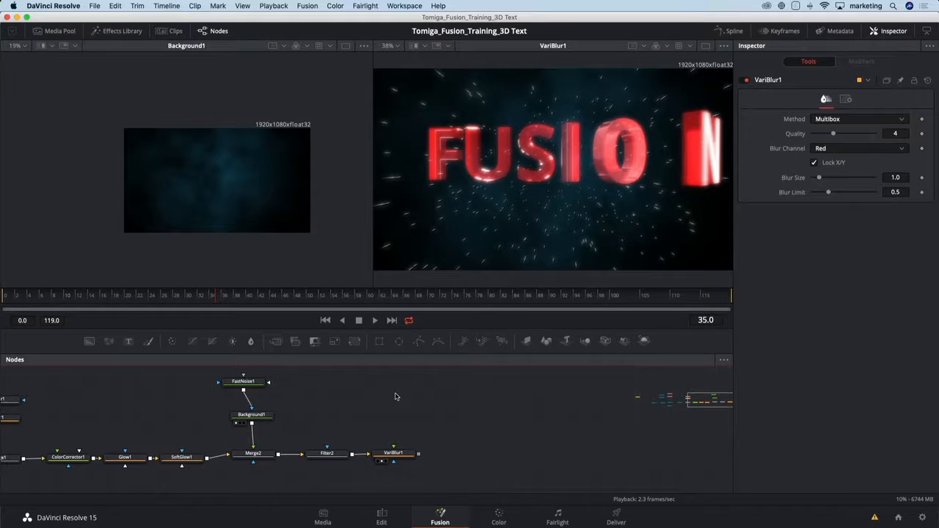
key("shift+space")
type("bg")
key("Return")
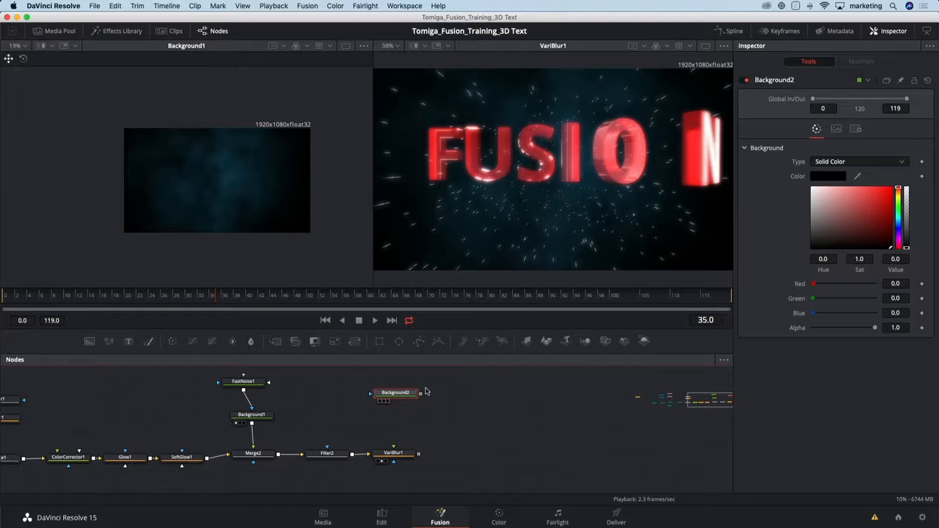
left_click(380, 400)
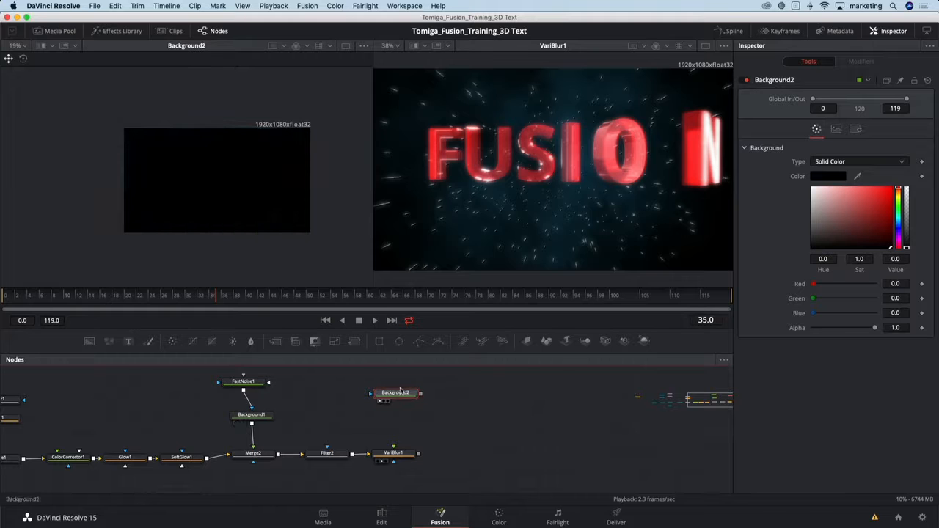
Make Background2 a Reflect gradient and move its start point to about 0.49, 0.55.
left_click(835, 165)
left_click(840, 207)
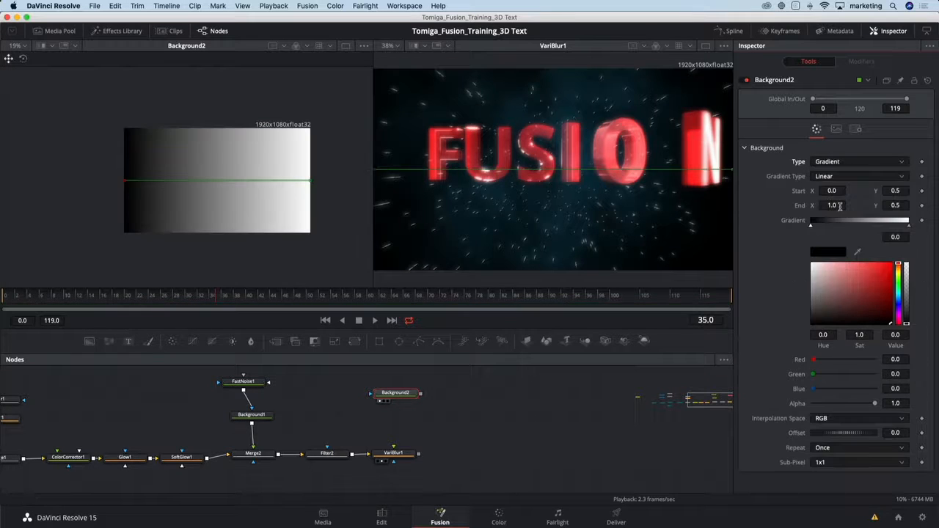
left_click(844, 177)
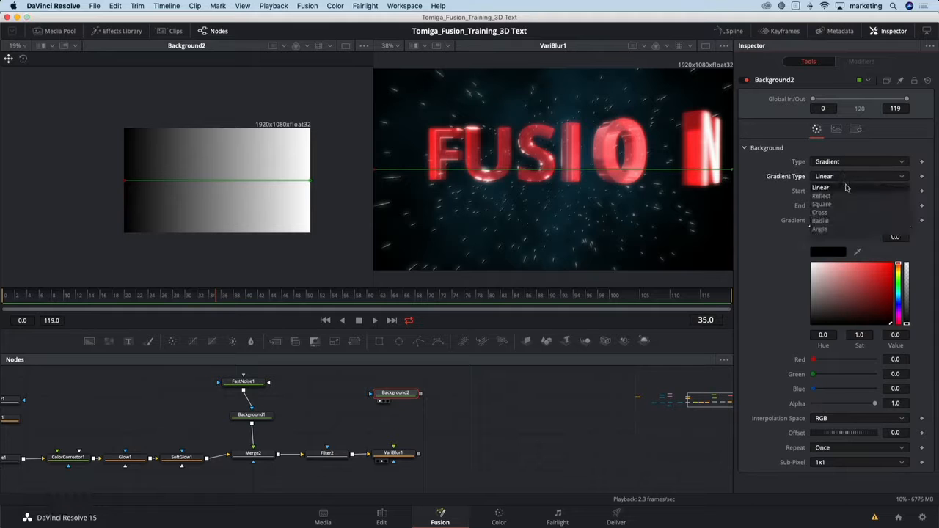
left_click(823, 196)
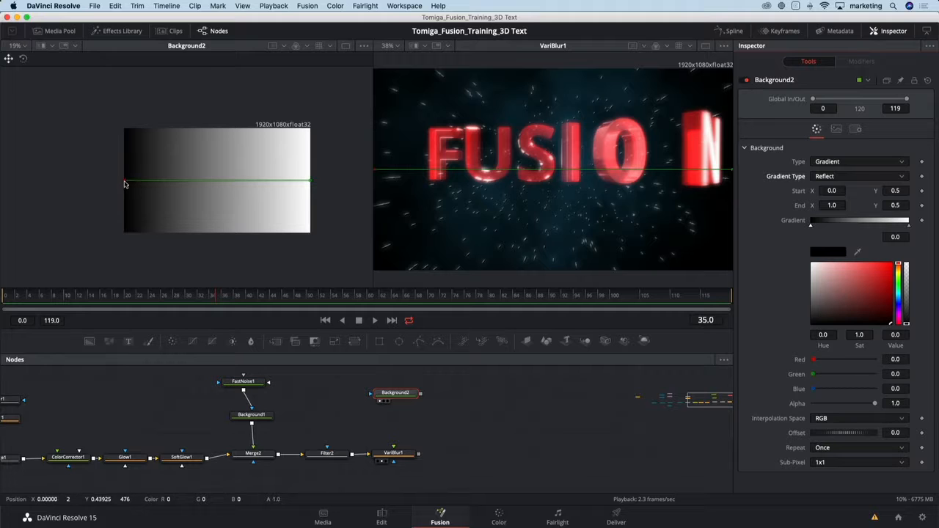
left_click_drag(125, 180, 216, 178)
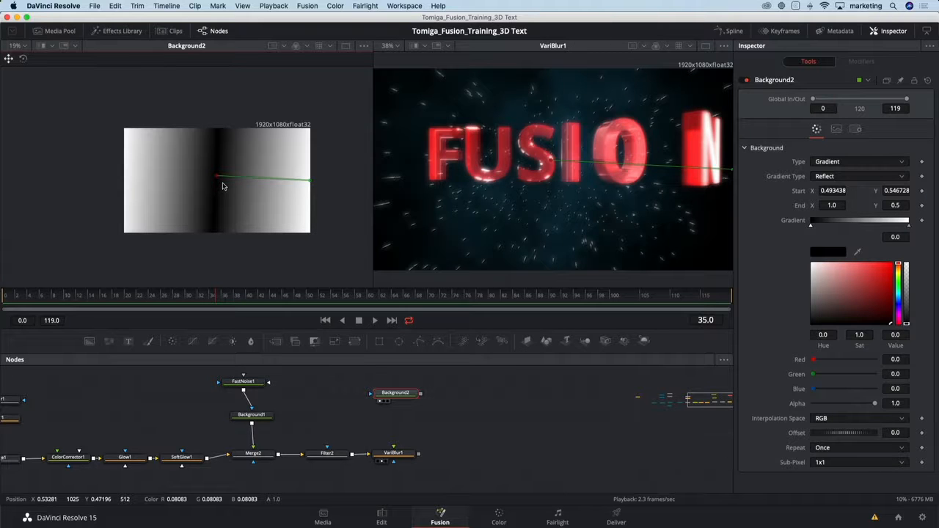
Connect Background2 to VariBlur1 as its blur image and set the Blur Size to 10.
left_click_drag(422, 396, 398, 454)
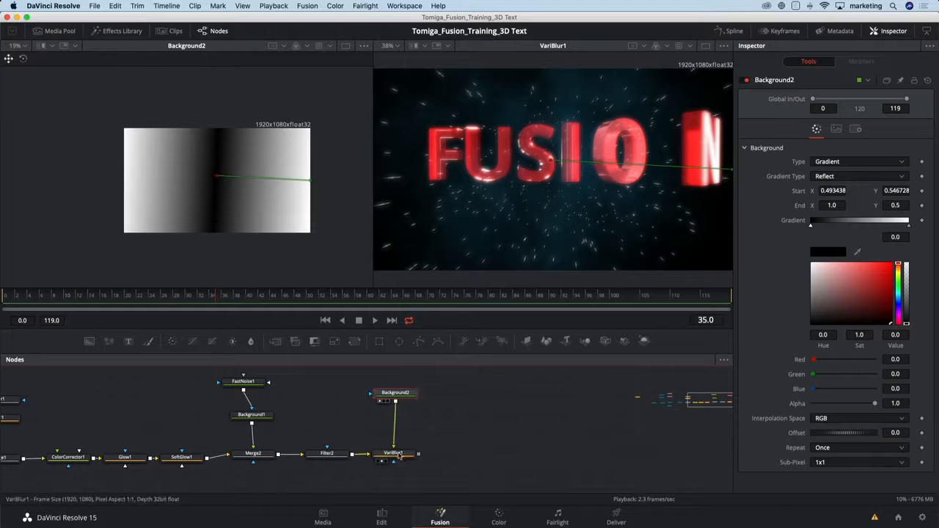
left_click(395, 454)
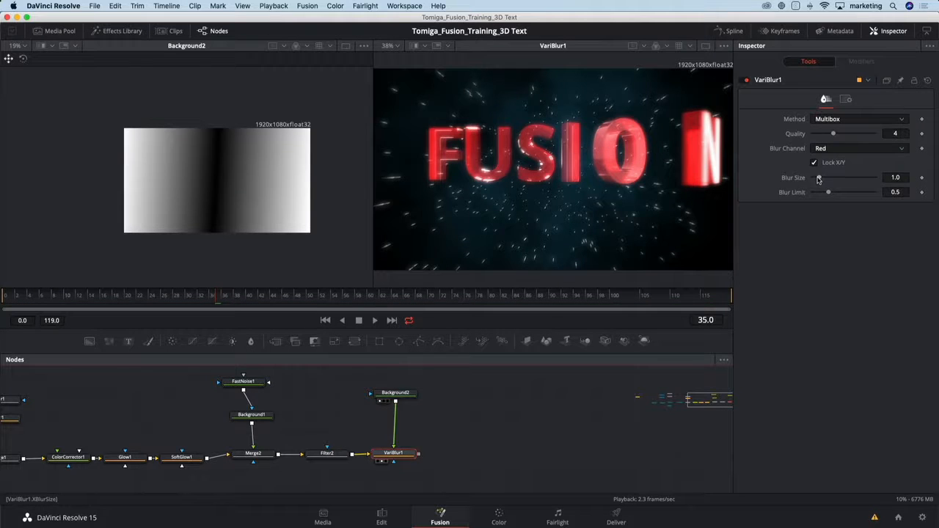
left_click_drag(819, 179, 907, 179)
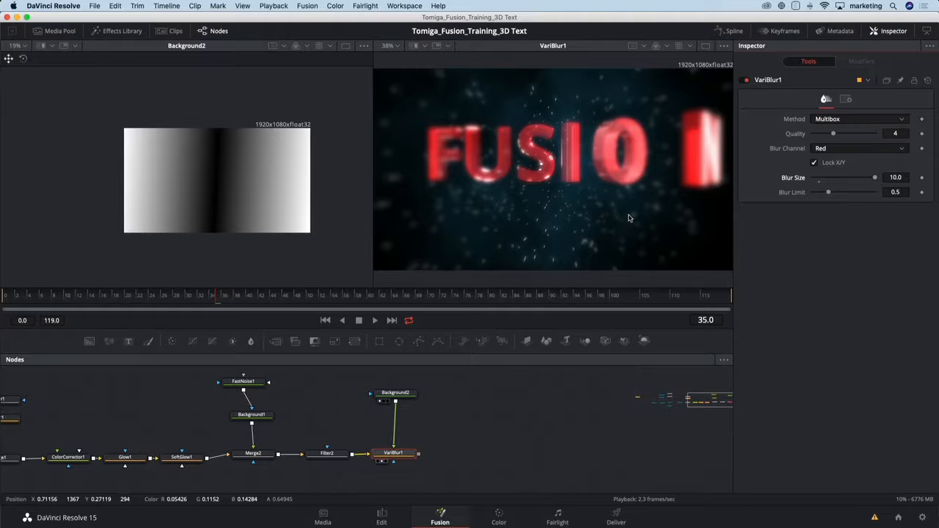
Move Background2's gradient end to about 1.17, 0.38 and its black color stop to about 0.30.
left_click(410, 394)
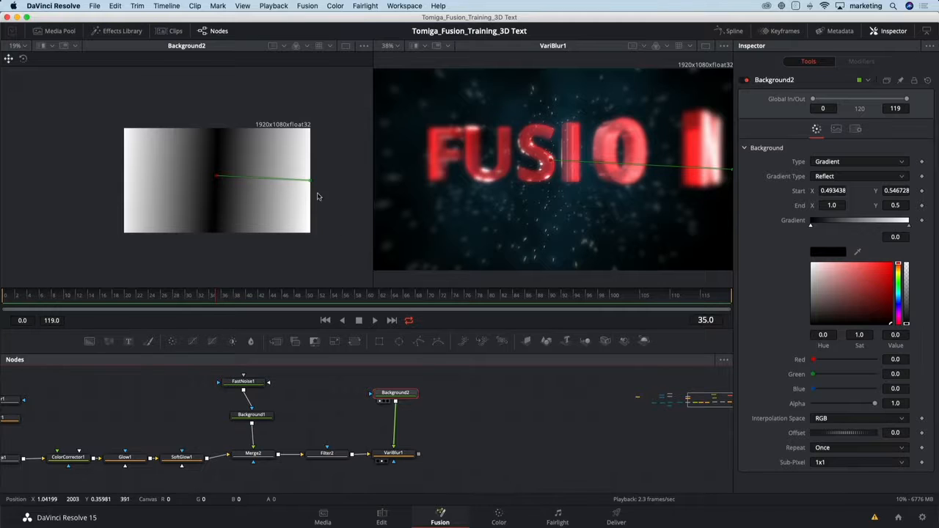
left_click_drag(310, 179, 341, 195)
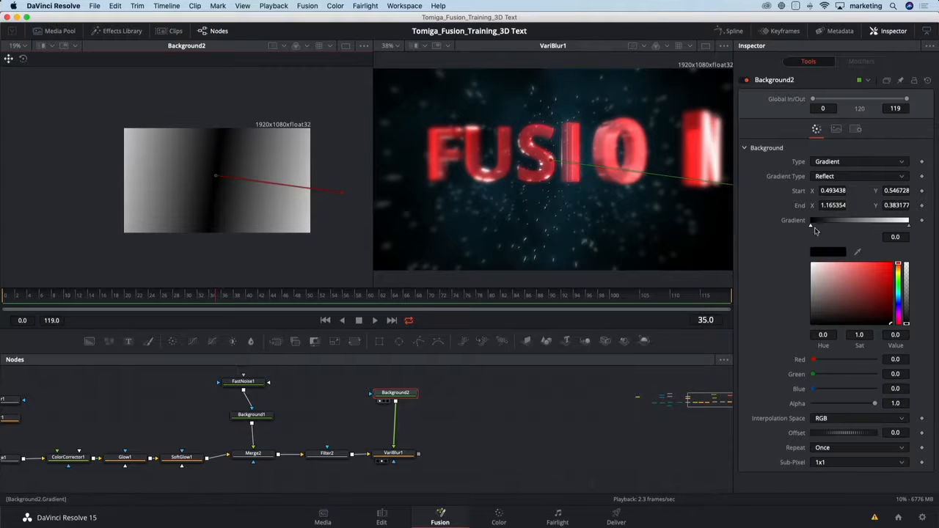
left_click_drag(811, 226, 820, 231)
left_click_drag(829, 232, 839, 233)
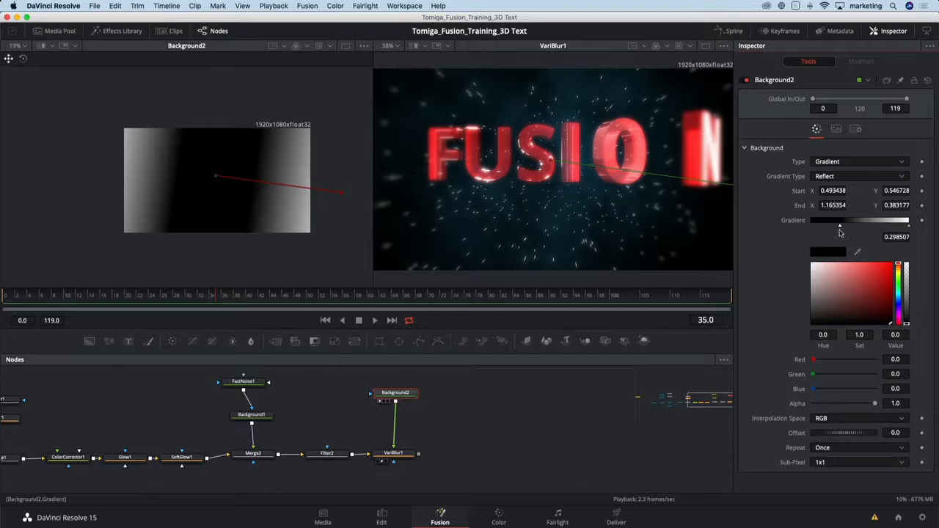
Set VariBlur1's Blur Size to 4.49 and toggle the node off and on to compare the result.
left_click(393, 453)
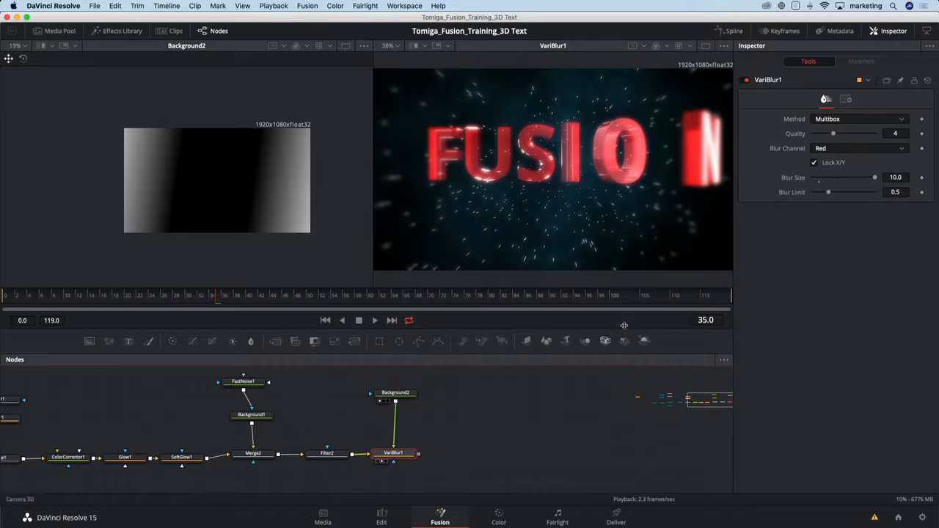
left_click_drag(874, 177, 841, 177)
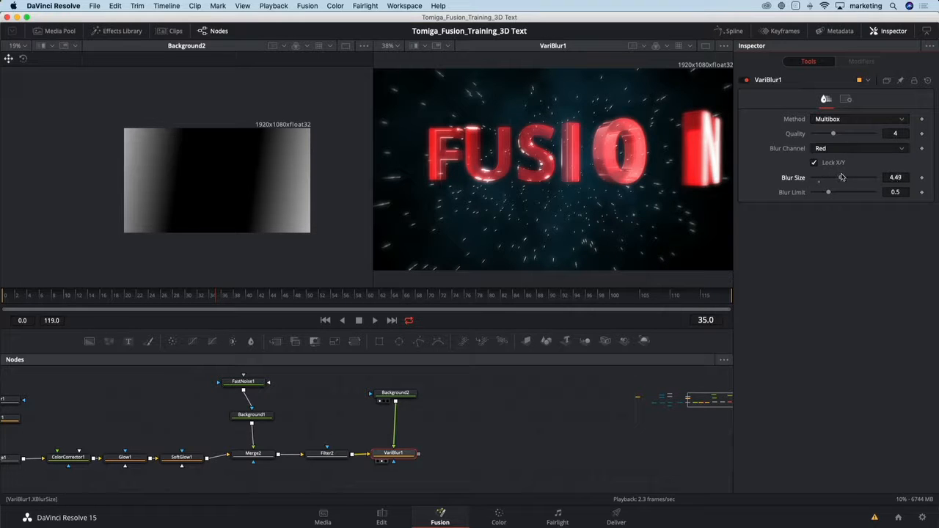
left_click(746, 80)
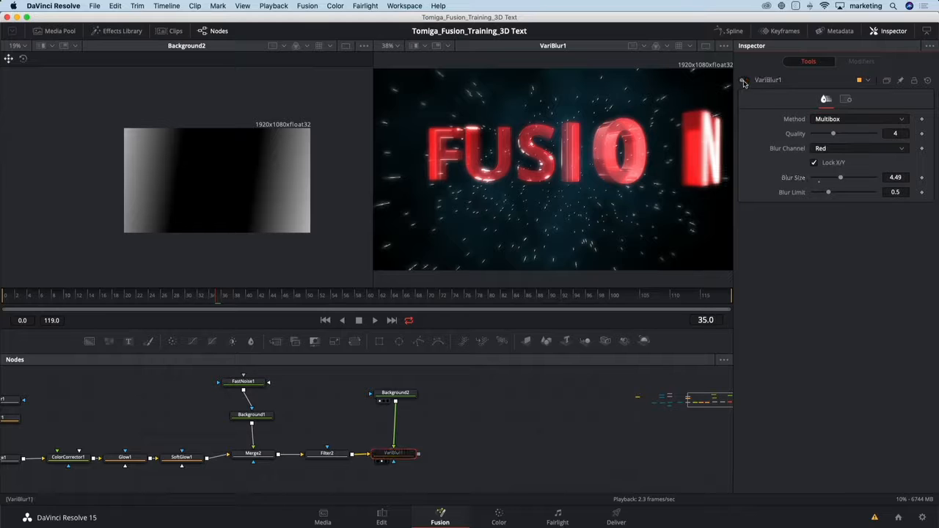
left_click(745, 80)
left_click(745, 80)
left_click(745, 80)
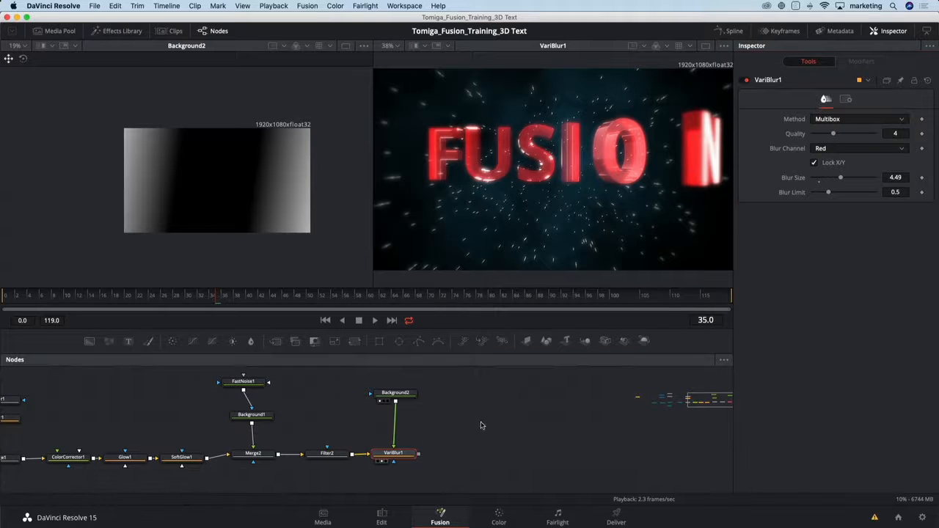
left_click_drag(482, 425, 335, 420)
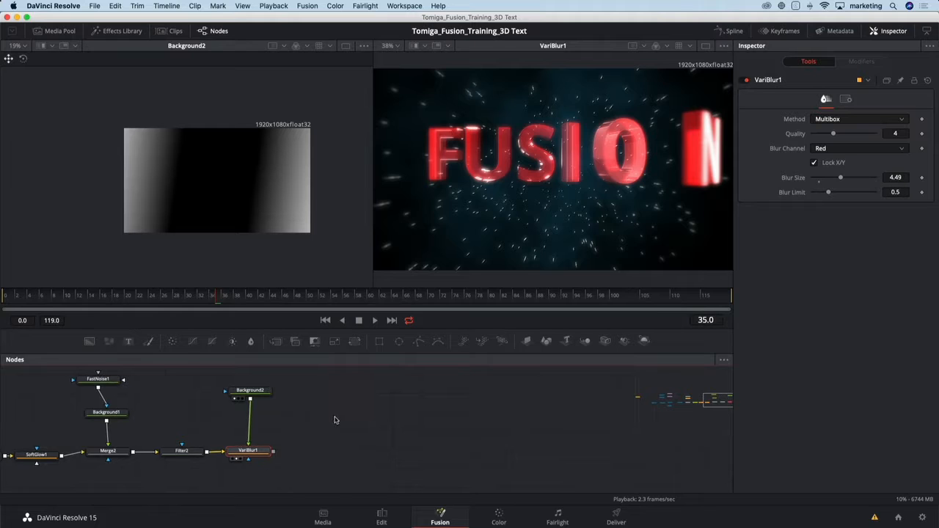
Add a Rays node after VariBlur1, space it out in the node graph and show its result in the second viewer.
key("shift+space")
type("rays")
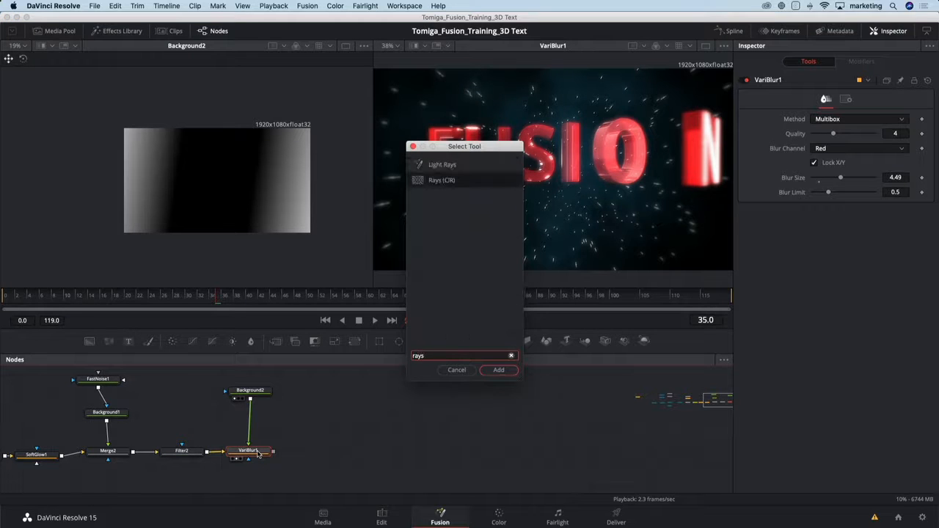
key("Return")
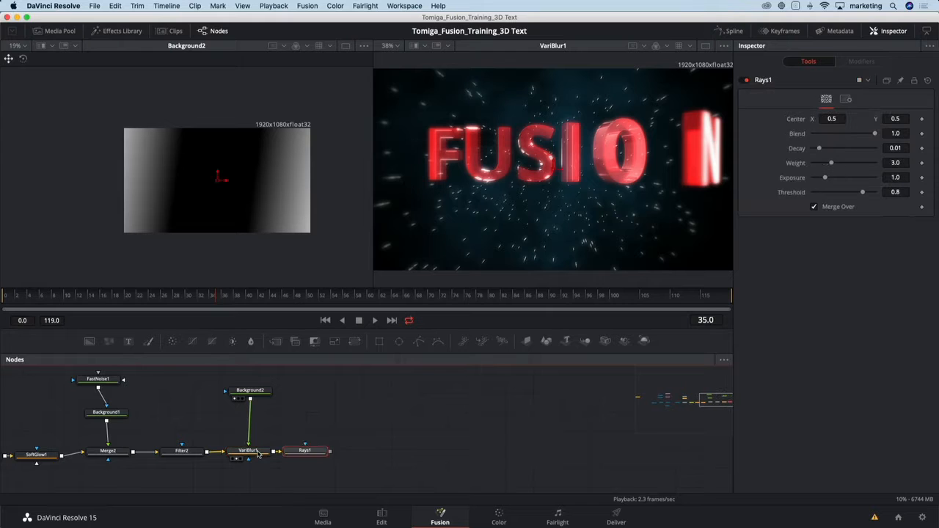
left_click_drag(301, 452, 323, 451)
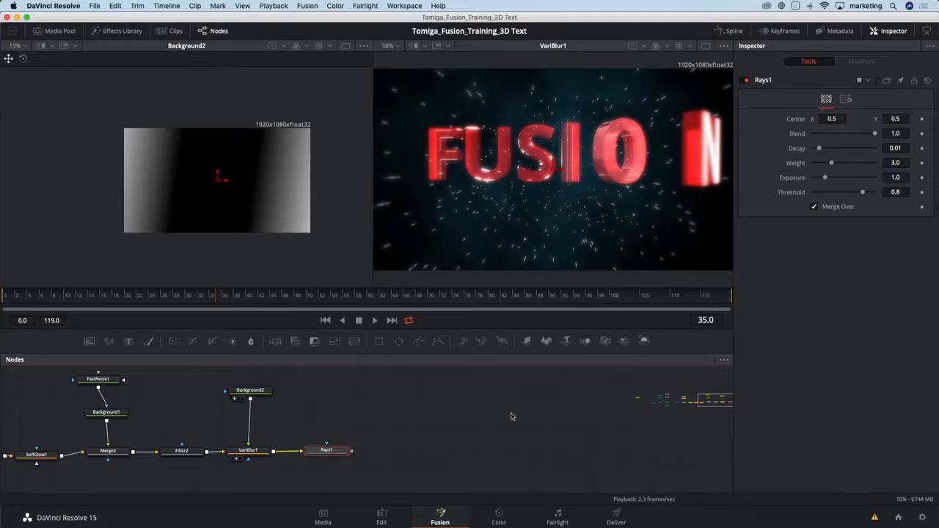
key("2")
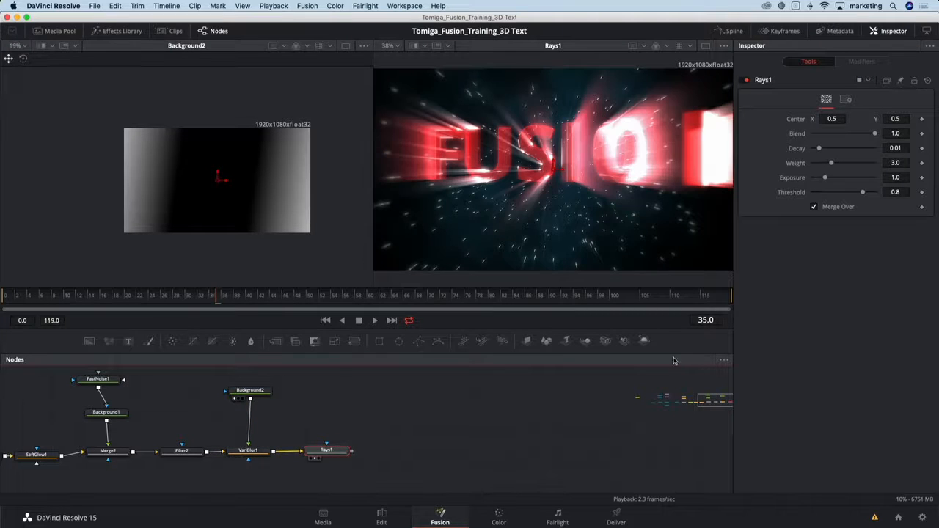
Set Rays1's Threshold to 1.0, Weight to 2.36 and Exposure to 0.945, and move its center to about 0.508, 0.582.
left_click_drag(864, 192, 875, 192)
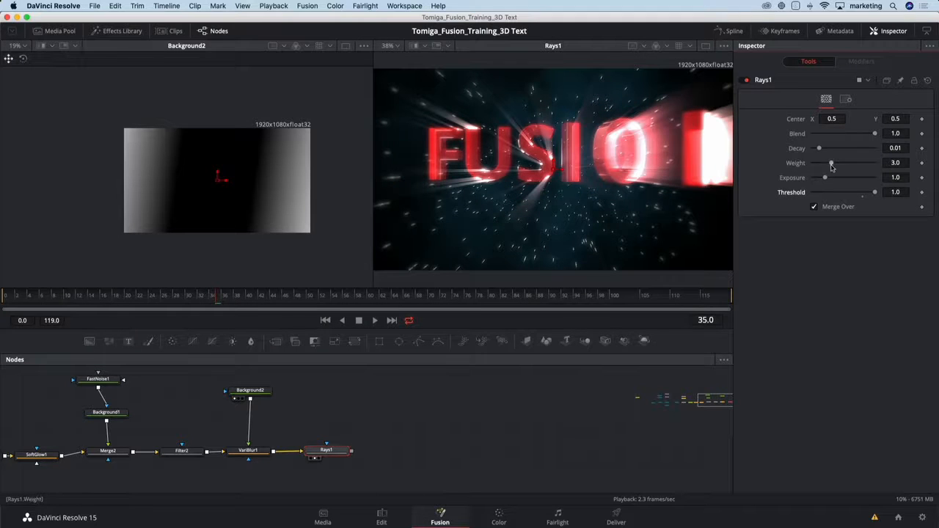
left_click_drag(831, 163, 826, 179)
left_click_drag(553, 169, 556, 154)
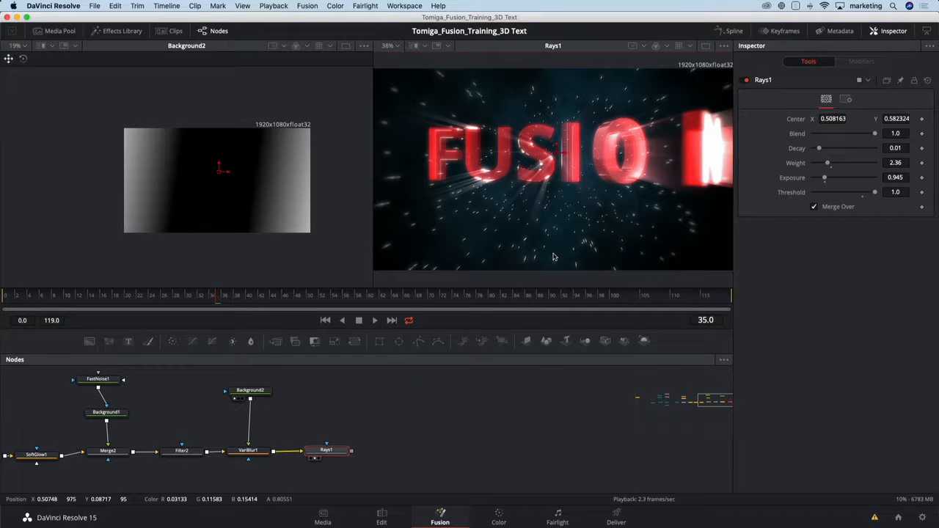
Mask Rays1 with an ellipse of Soft Edge 0.1685 and review the rays at several frames of the animation.
left_click(398, 343)
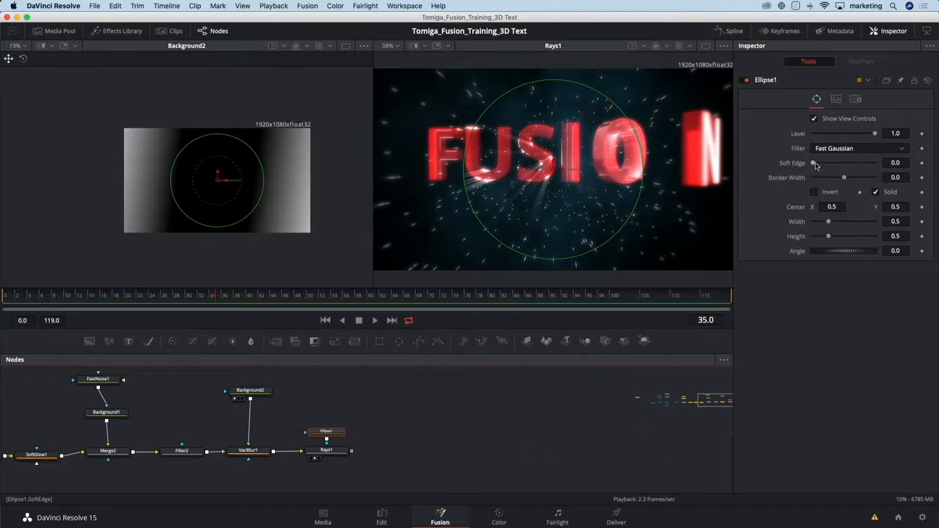
left_click_drag(812, 162, 864, 165)
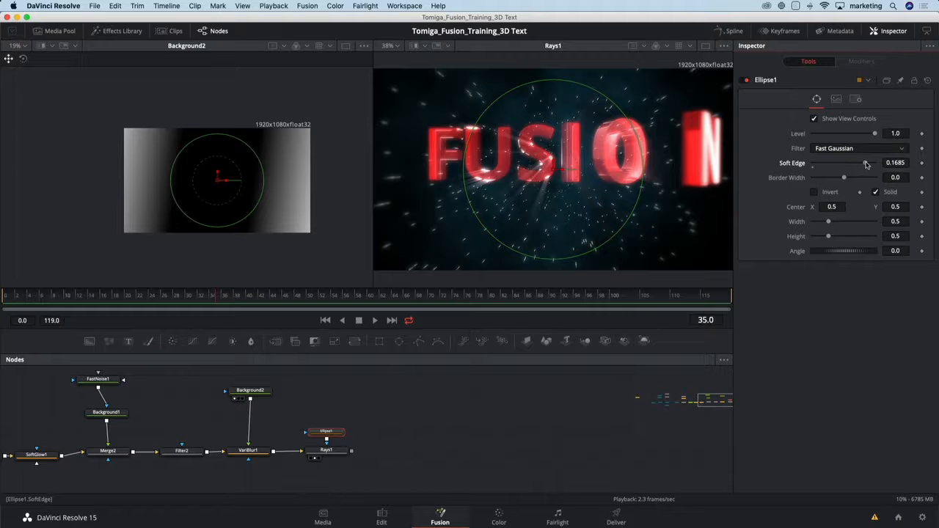
left_click(23, 296)
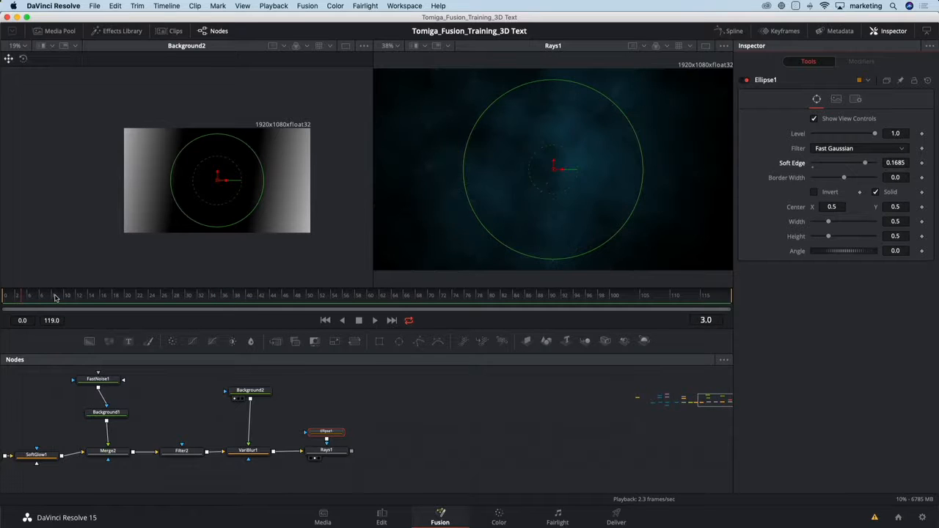
left_click_drag(55, 297, 254, 296)
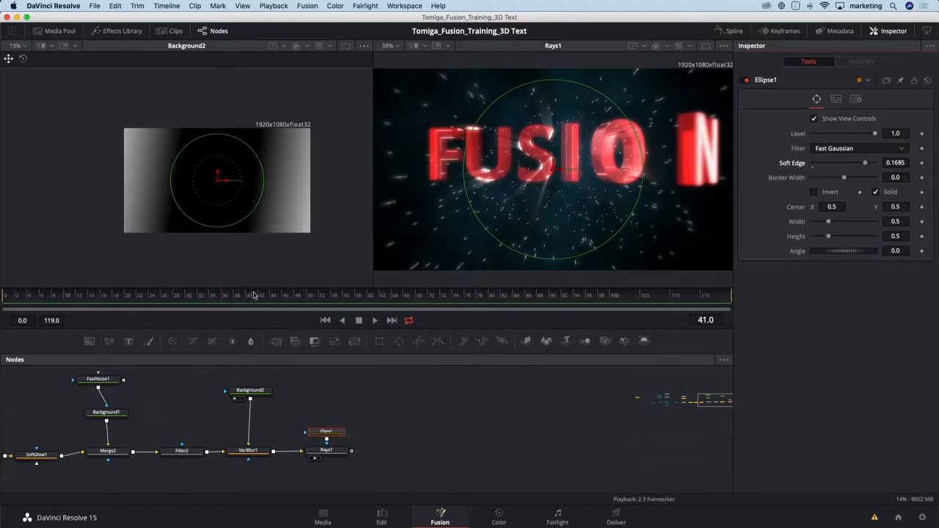
left_click(320, 296)
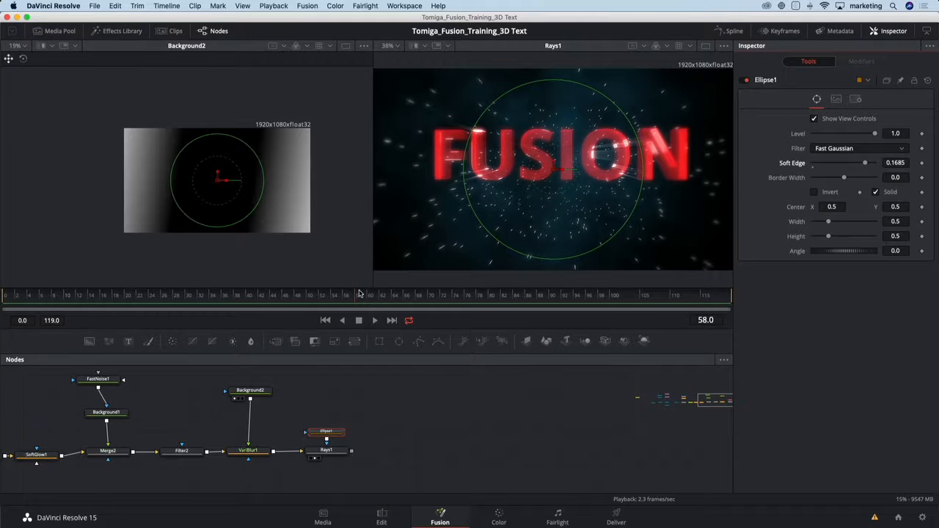
left_click(391, 294)
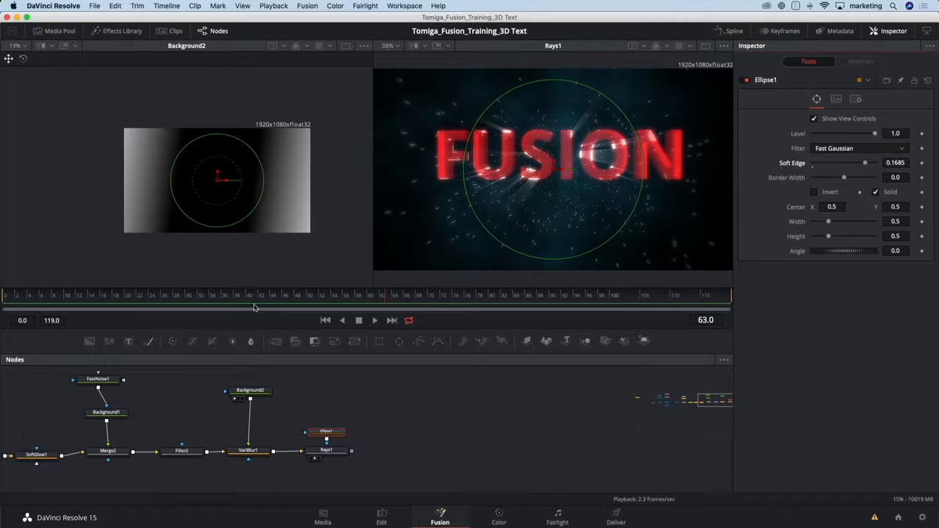
left_click_drag(325, 432, 325, 416)
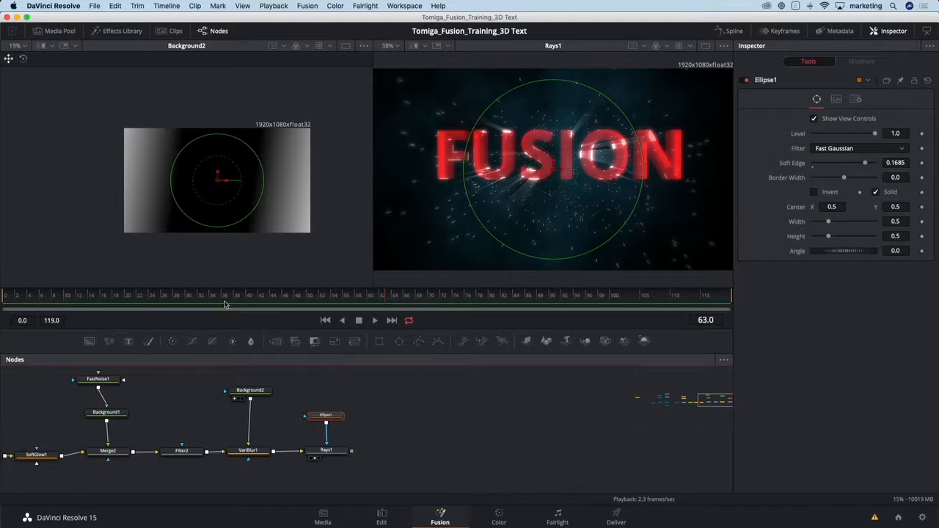
Keyframe Ellipse1's Width and Height at 0.5 on frames 20 and 46.
left_click(226, 300)
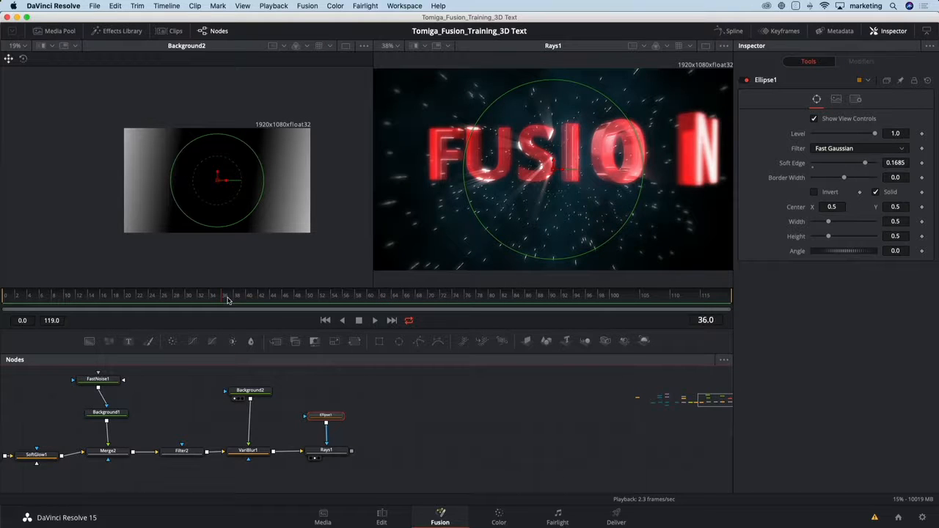
left_click_drag(227, 300, 164, 298)
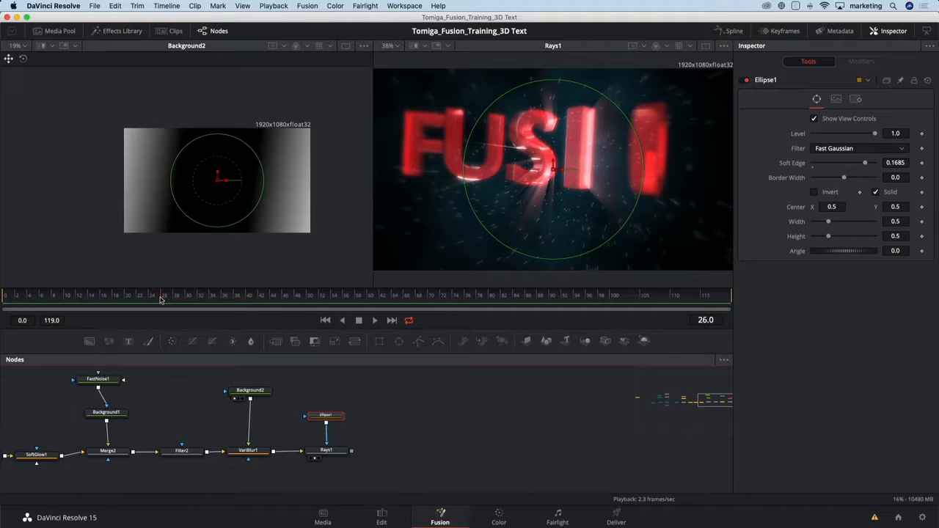
left_click(148, 298)
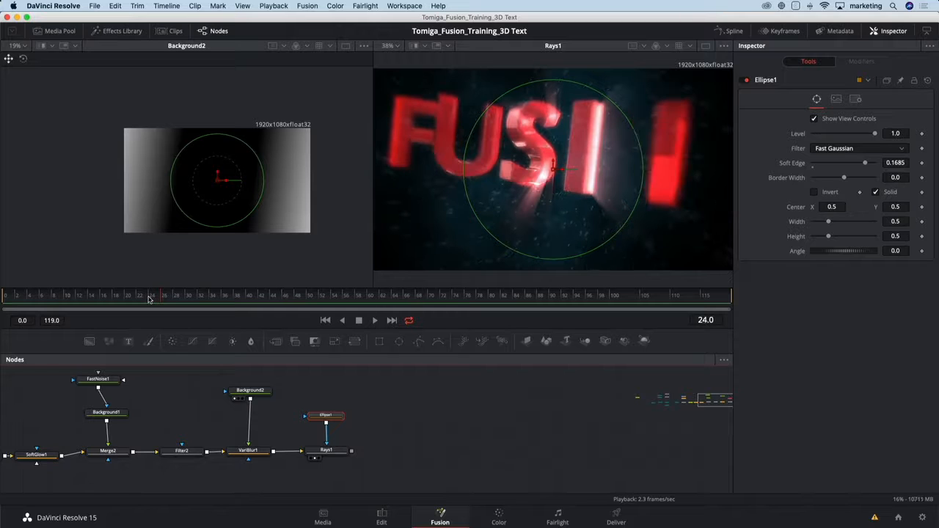
left_click(129, 299)
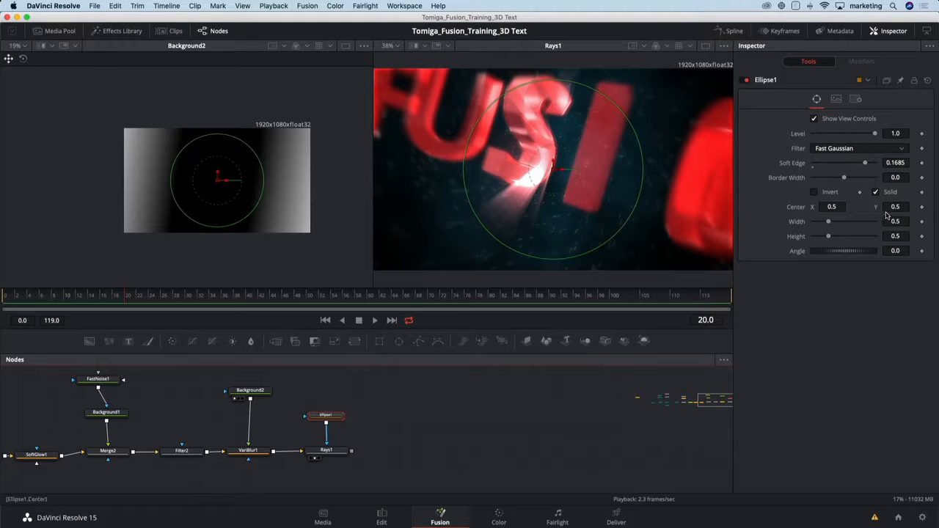
left_click(922, 221)
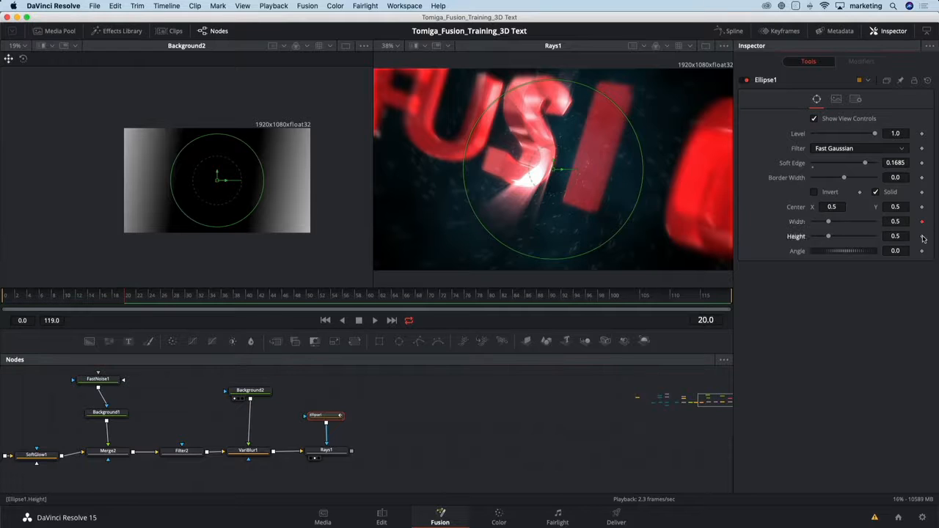
left_click(922, 236)
left_click(922, 222)
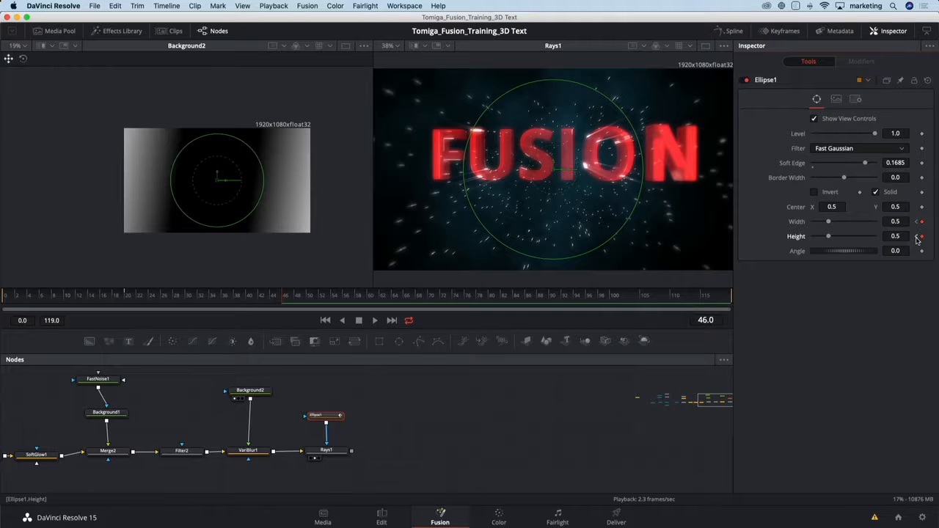
Set Ellipse1's Width and Height to 0.0 at the frame 20 keyframes and scrub to frame 47 to check the mask animation.
left_click(914, 237)
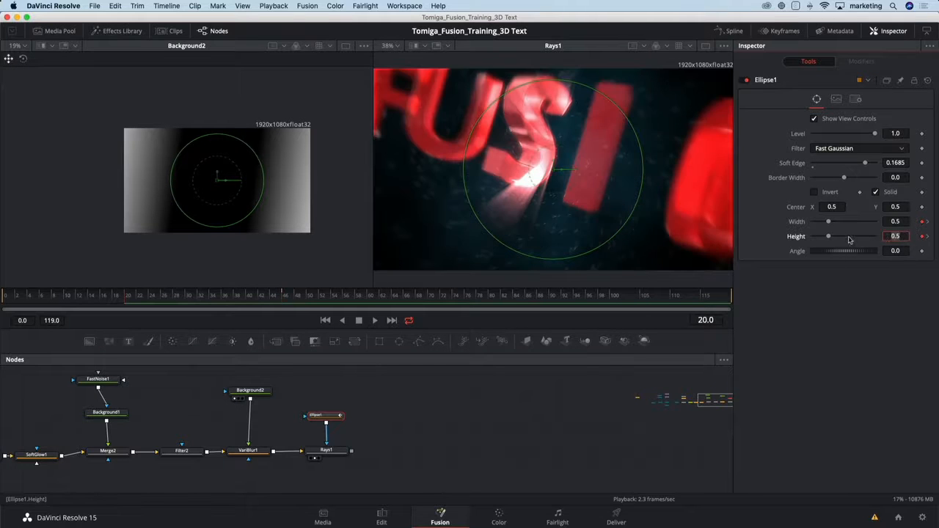
left_click_drag(827, 236, 807, 237)
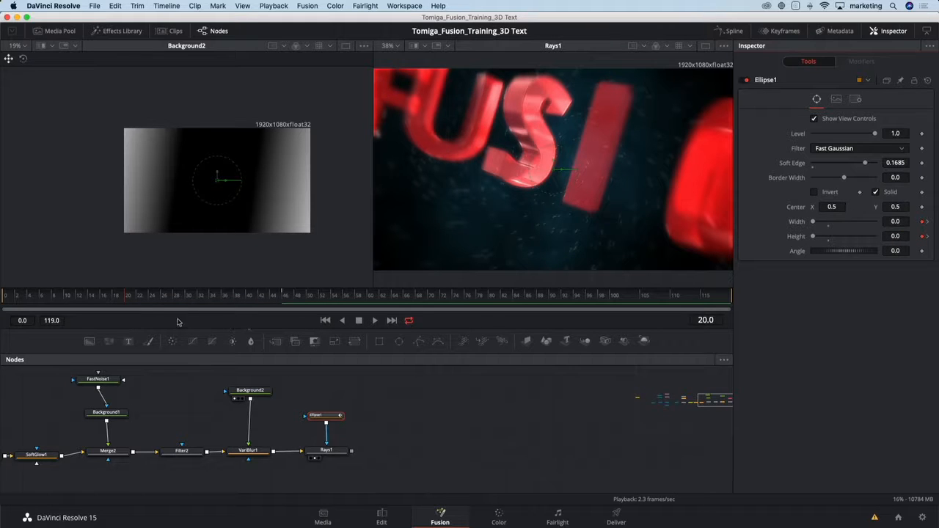
left_click(141, 297)
left_click(164, 297)
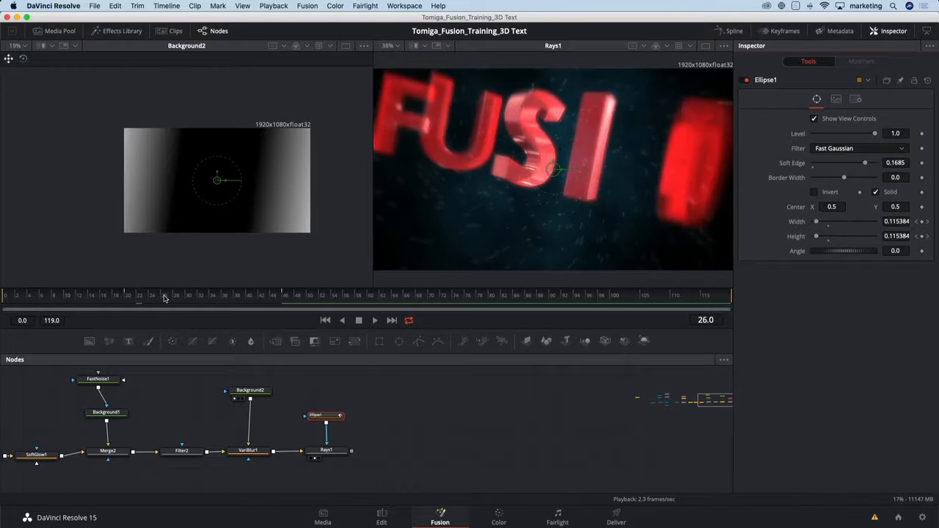
left_click(195, 296)
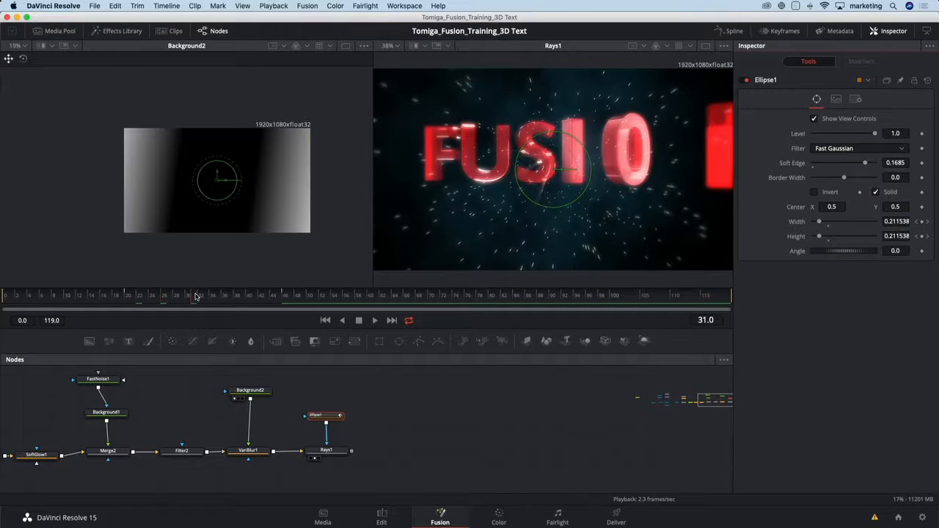
left_click(206, 296)
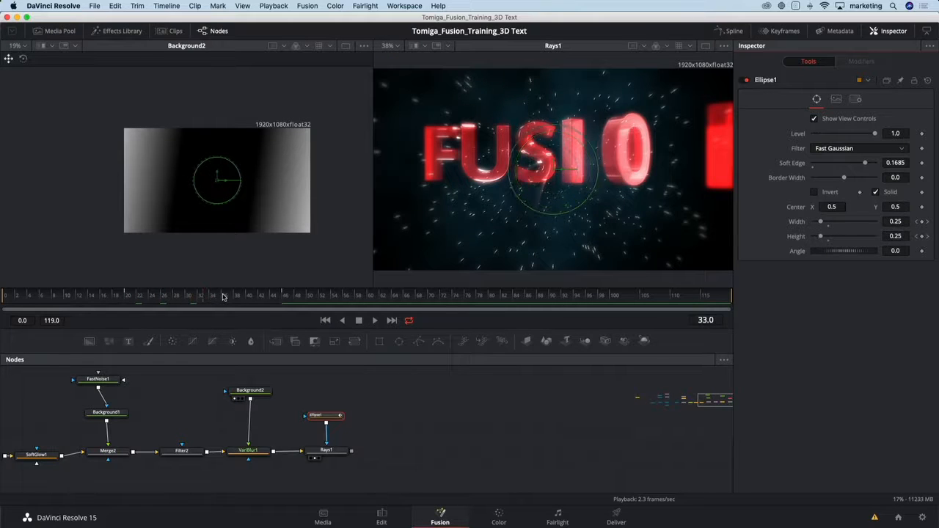
left_click_drag(224, 296, 289, 296)
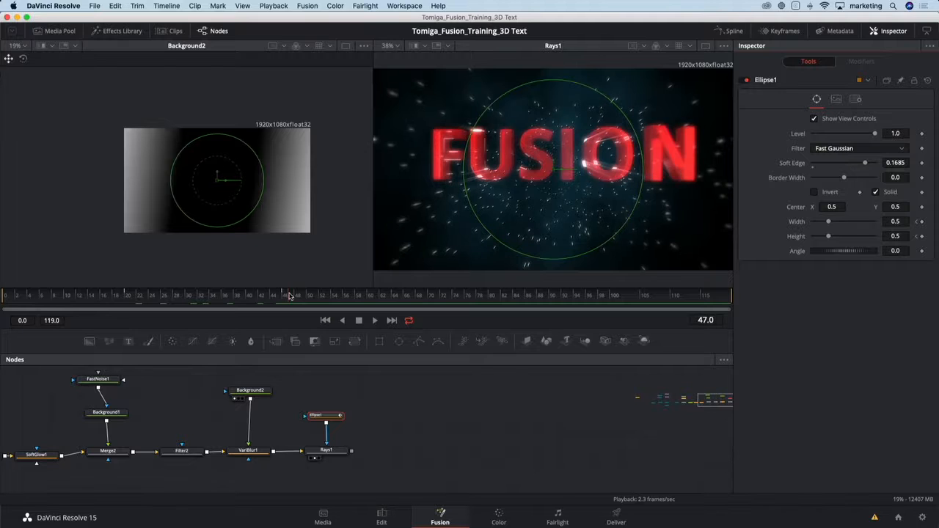
Add the Chromatic aberration tool template after Rays1 and show its result in the second viewer.
left_click(332, 451)
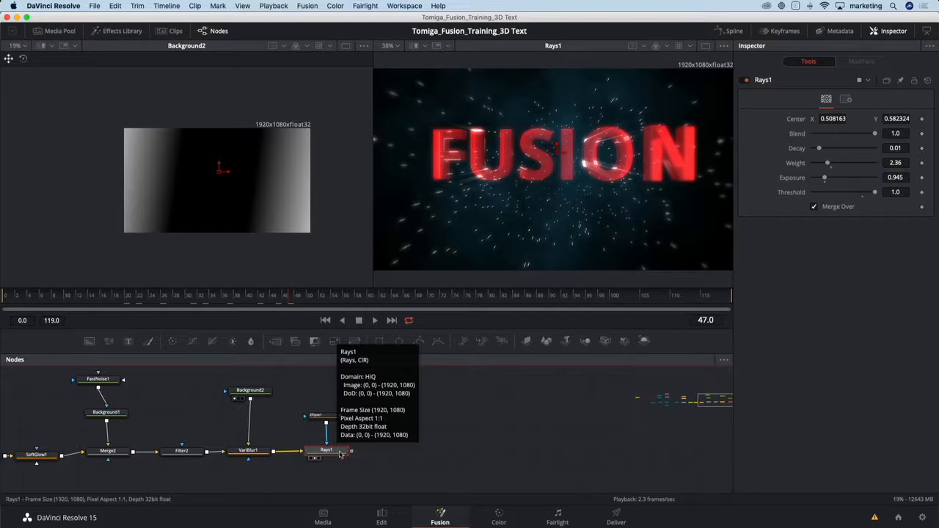
left_click(453, 443)
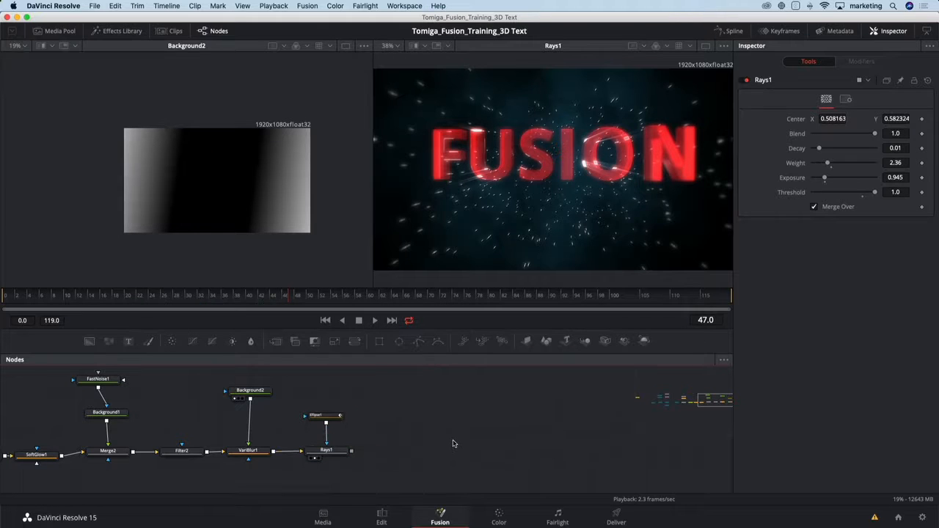
left_click(330, 451)
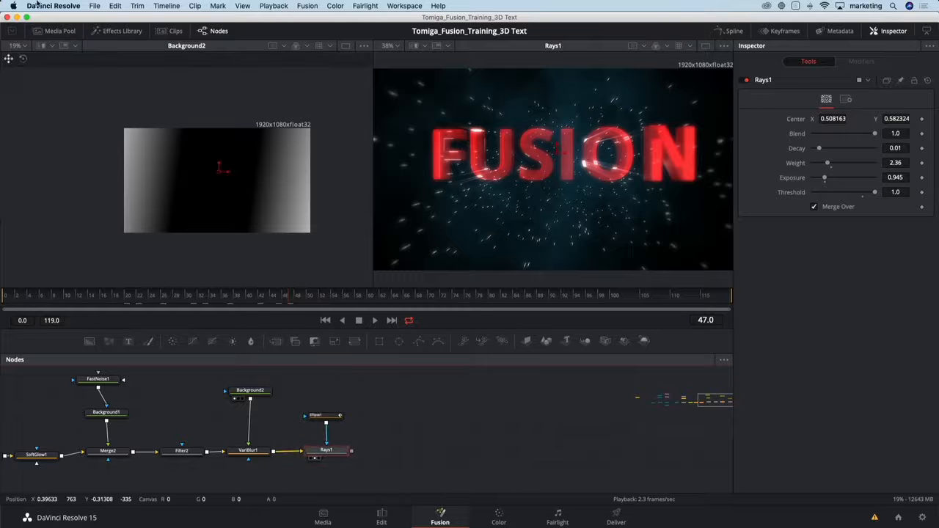
left_click(118, 31)
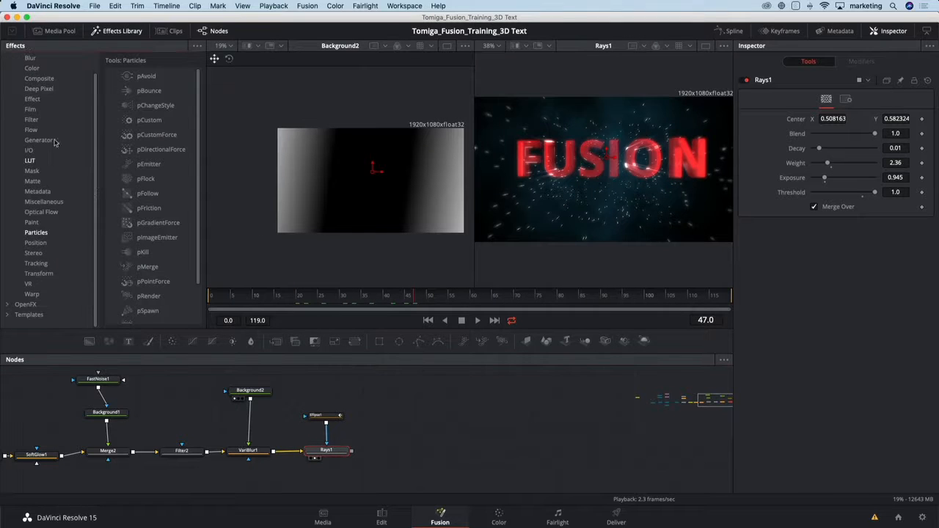
scroll(46, 132, "up", 2)
left_click(7, 59)
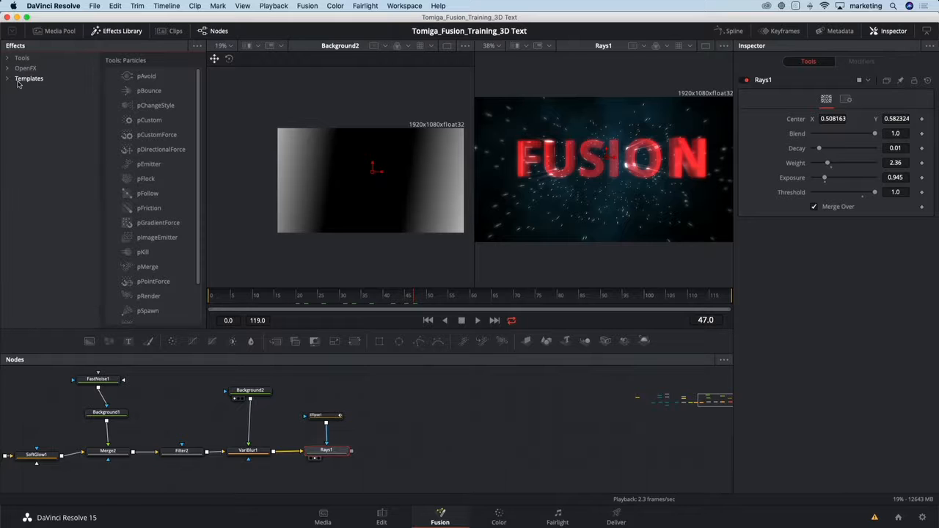
left_click(8, 78)
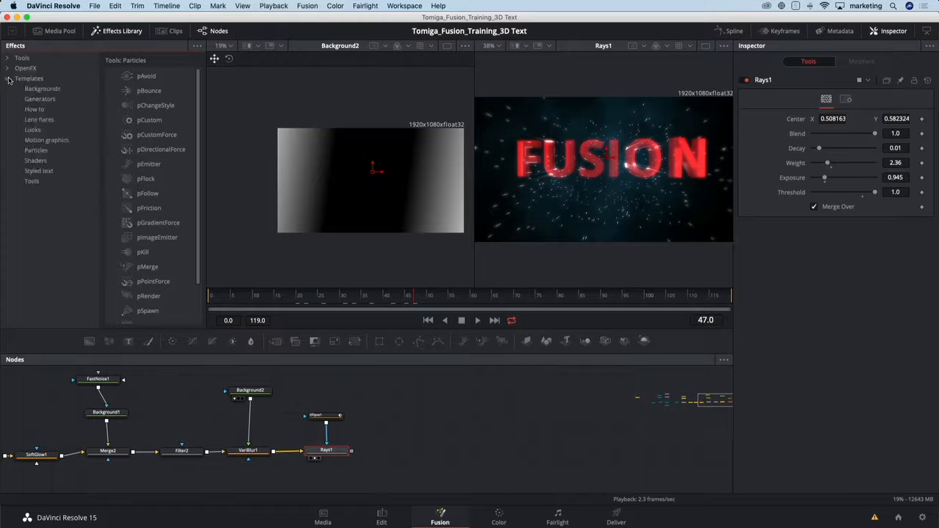
left_click(32, 181)
left_click_drag(175, 93, 391, 451)
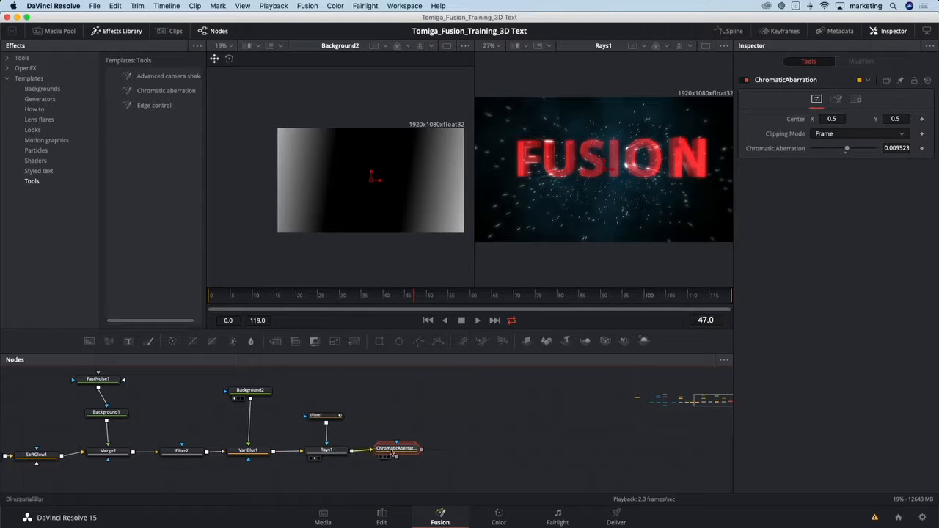
key("2")
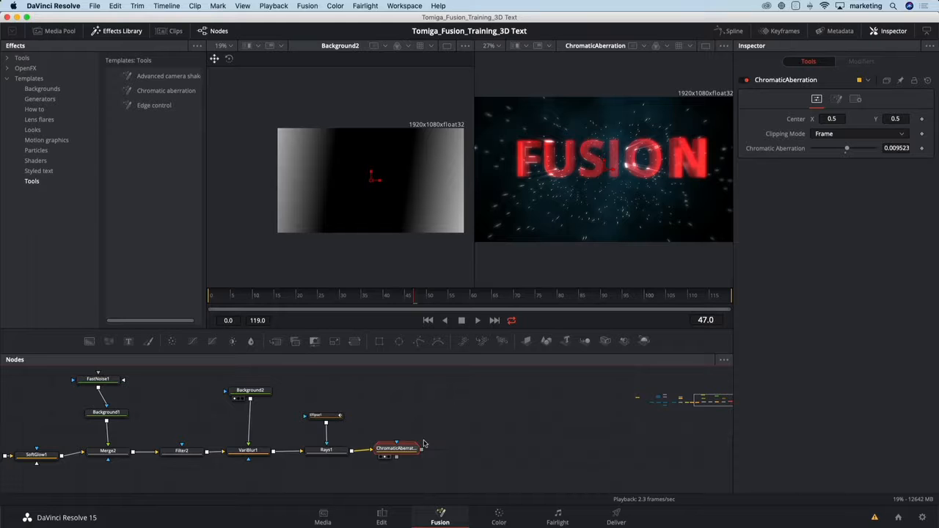
Add a Filter node after the chromatic aberration node and show its result in the second viewer.
left_click_drag(408, 449, 415, 452)
key("shift+space")
type("rays")
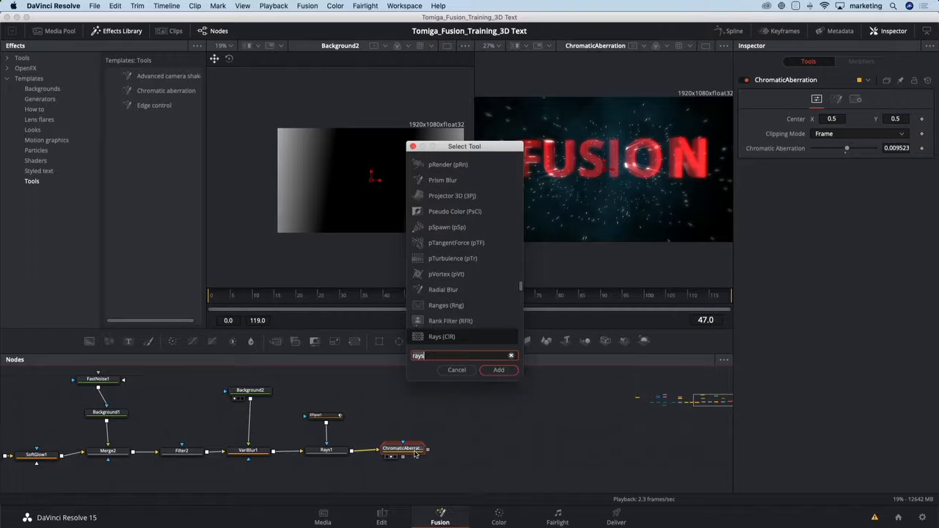
key("BackSpace")
key("BackSpace")
key("BackSpace")
key("BackSpace")
type("filt")
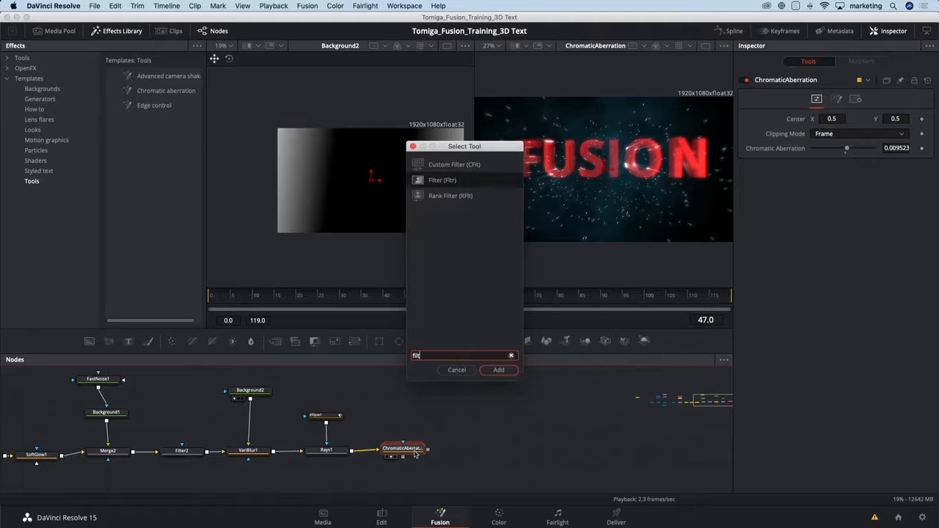
key("Return")
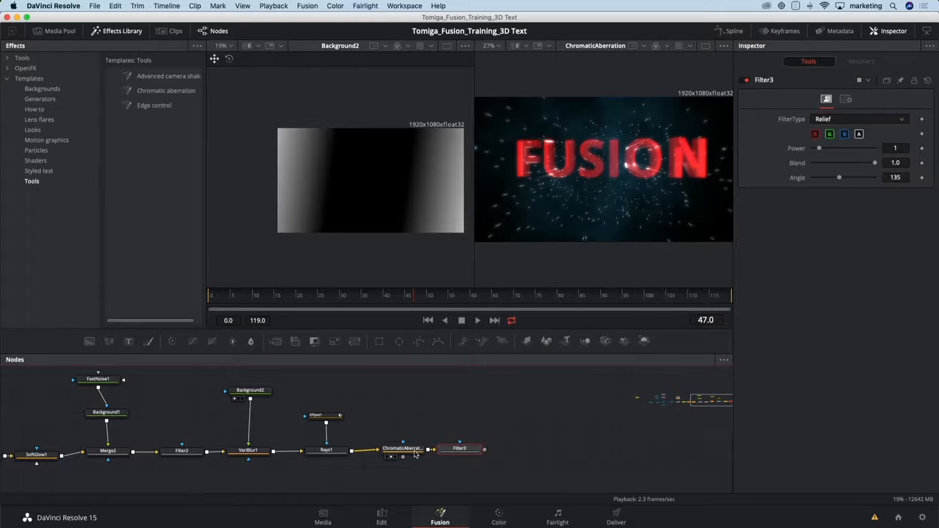
key("2")
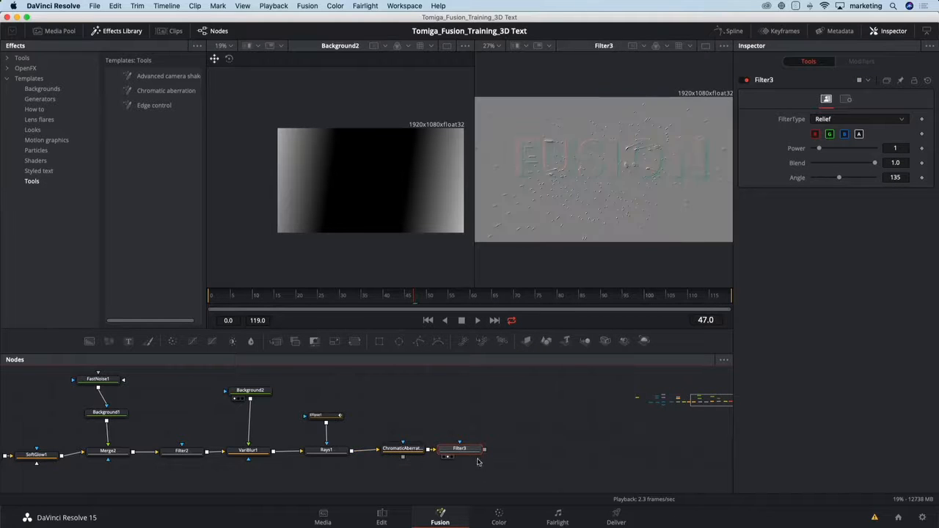
Set Filter3's type to Grain with Power 2 and compare the image with the filter disabled and re-enabled.
left_click(837, 118)
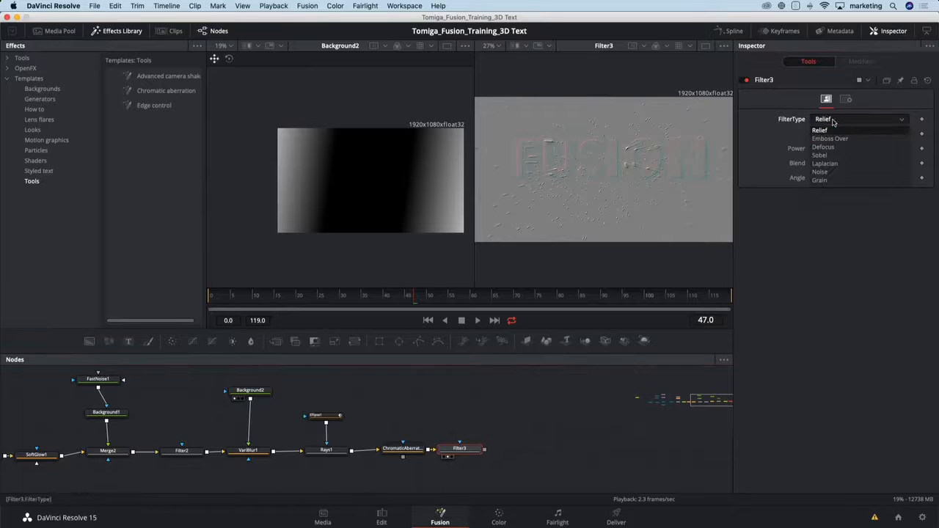
left_click(826, 180)
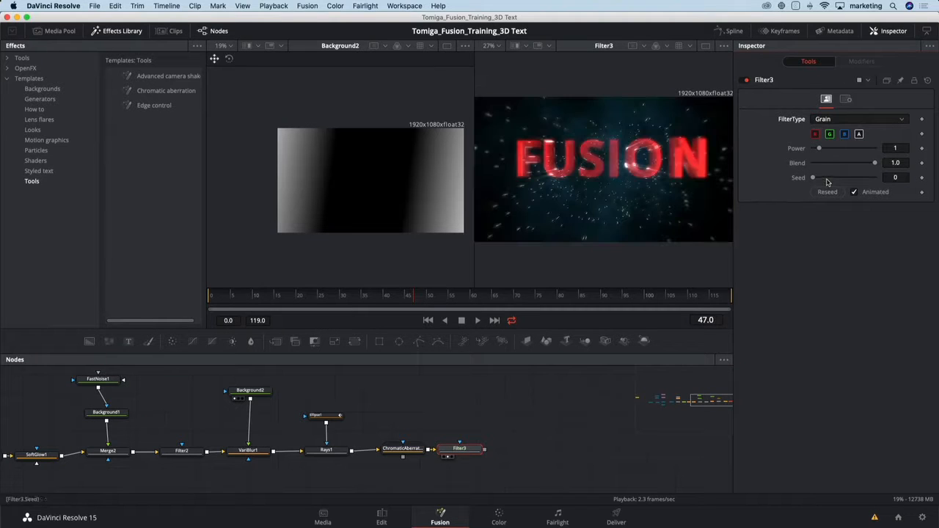
left_click_drag(819, 149, 823, 150)
scroll(674, 136, "up", 5)
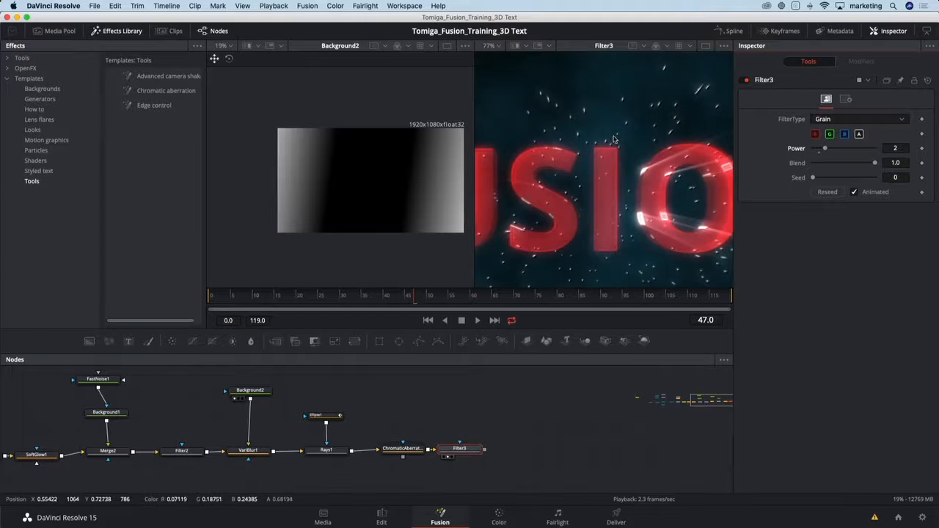
left_click(746, 80)
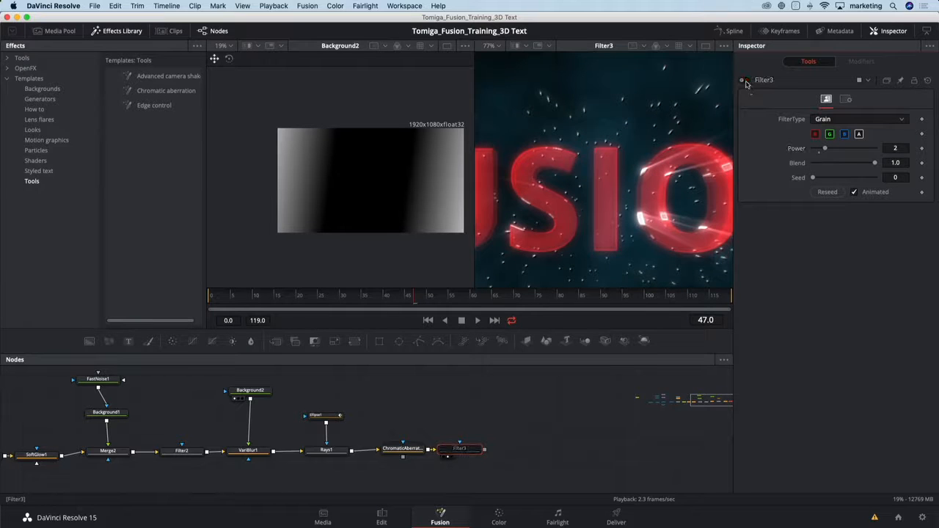
left_click(745, 80)
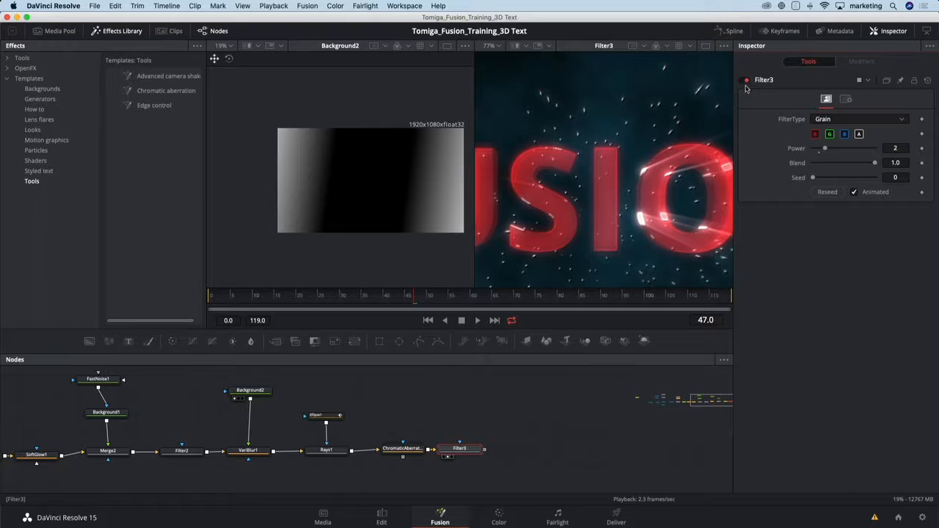
Hide the Effects Library, switch to a single enlarged viewer and check the finished look at later frames, including 77 and 85.
left_click(125, 31)
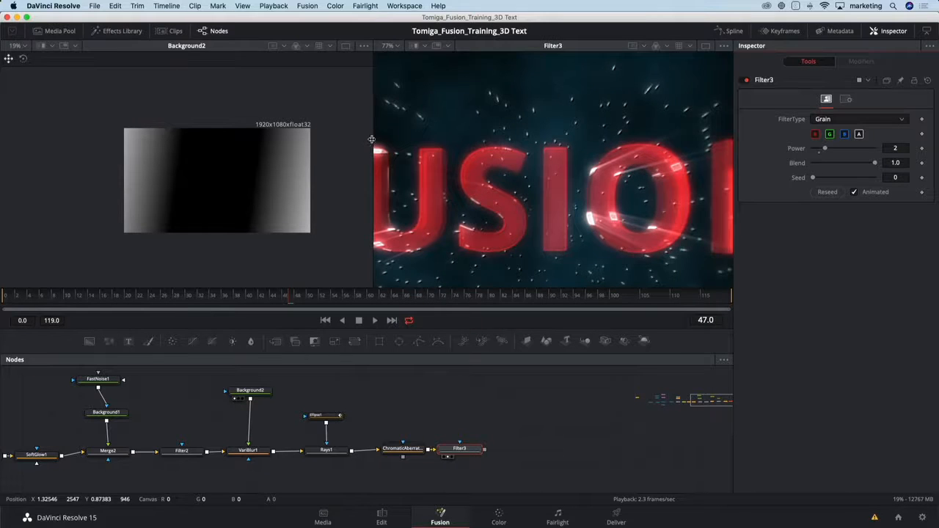
left_click_drag(372, 140, 314, 142)
left_click(706, 47)
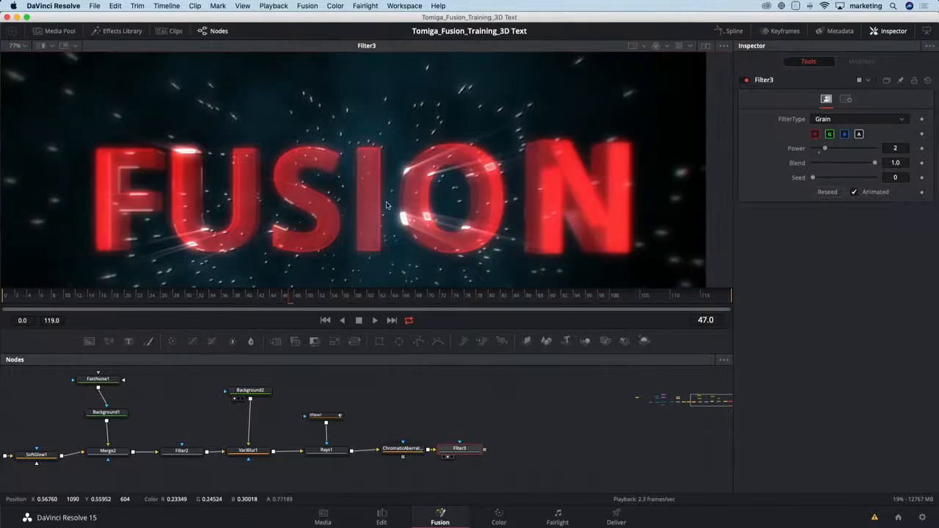
scroll(357, 203, "down", 2)
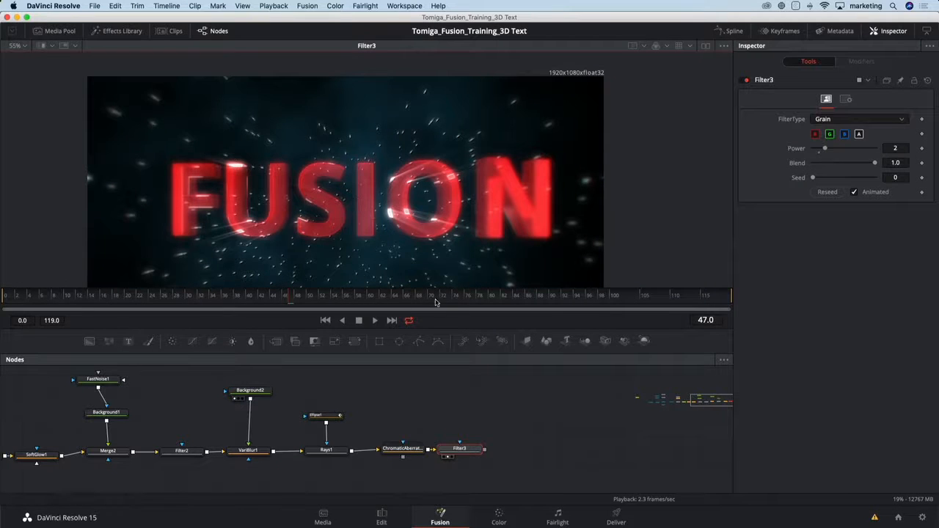
left_click(435, 300)
left_click(473, 298)
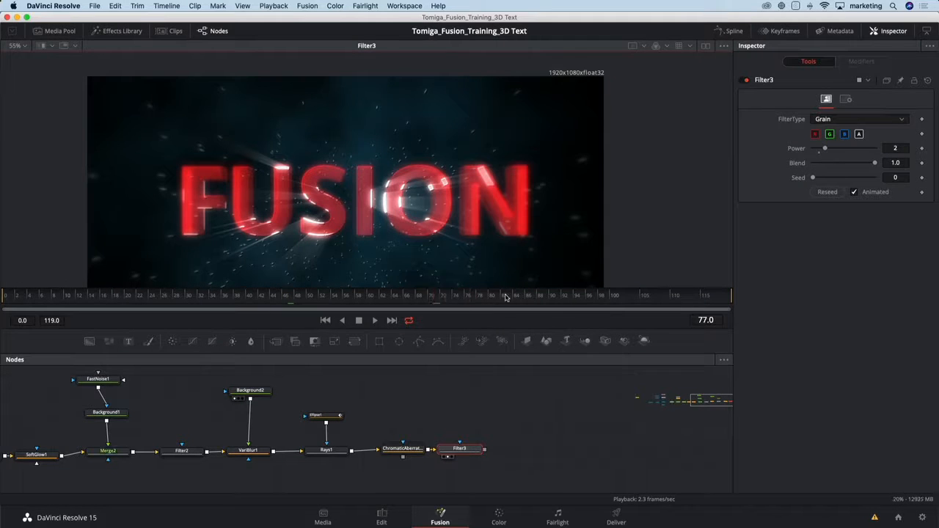
left_click(522, 296)
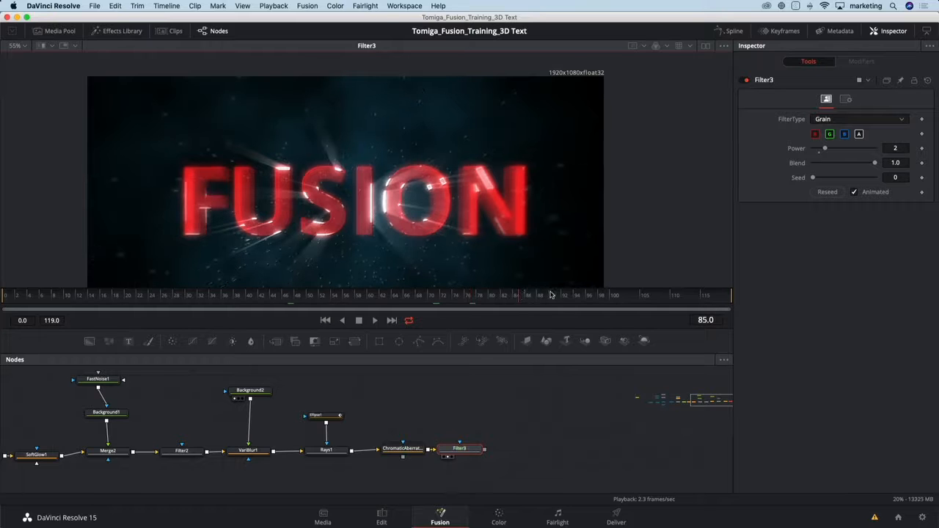
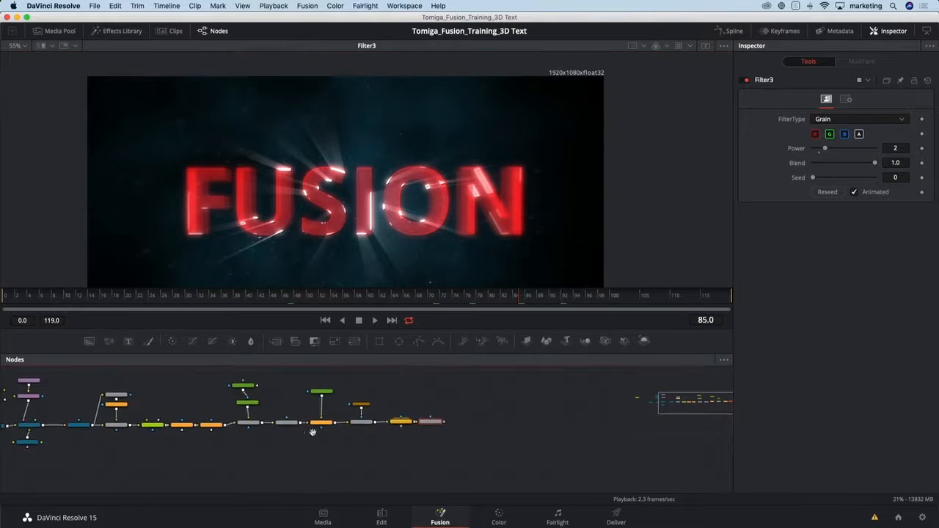
Add a Shape 3D node, left unconnected, below the Camera3D1 node.
left_click_drag(312, 432, 519, 420)
left_click_drag(249, 455, 297, 445)
scroll(297, 433, "up", 1)
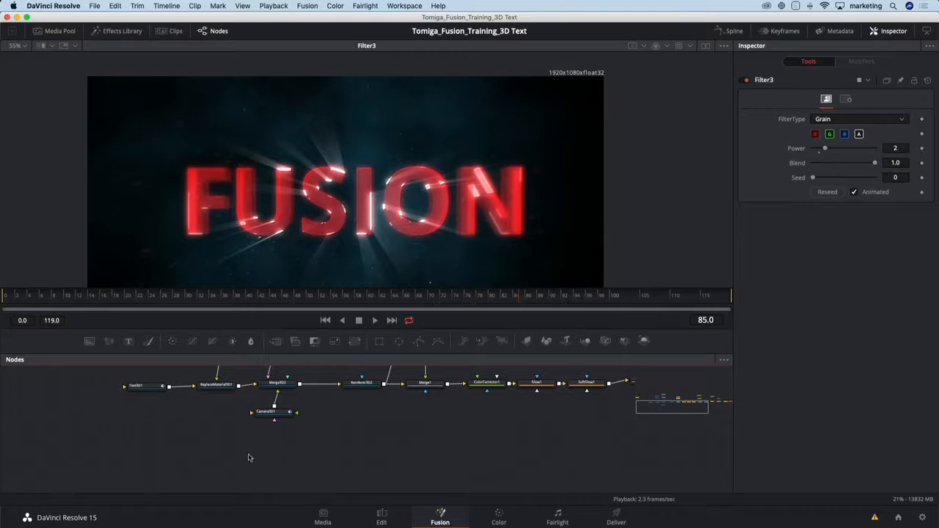
left_click_drag(279, 444, 345, 440)
scroll(346, 440, "up", 2)
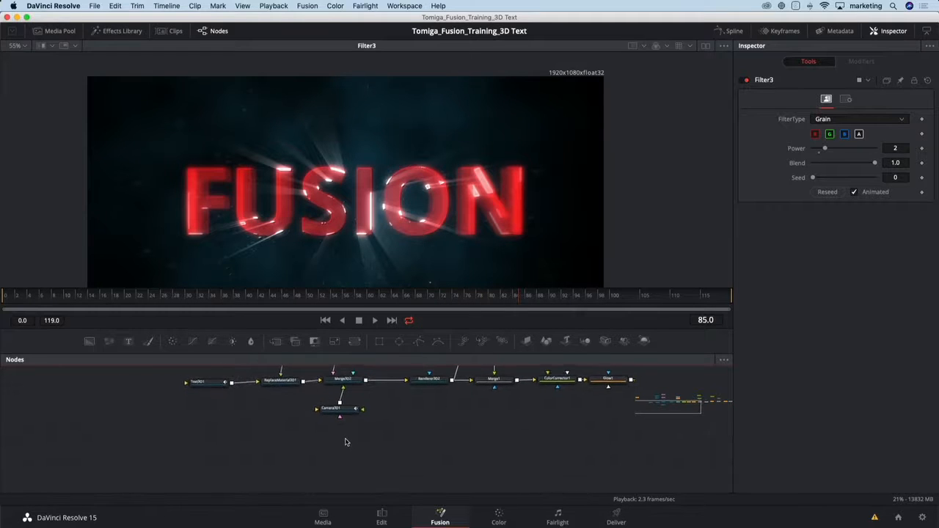
scroll(347, 442, "up", 1)
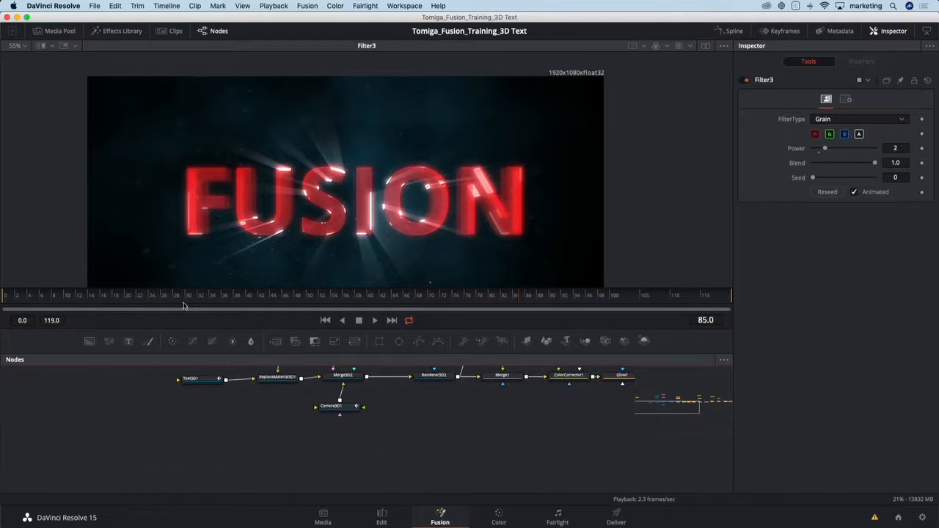
key("shift+space")
type("shape")
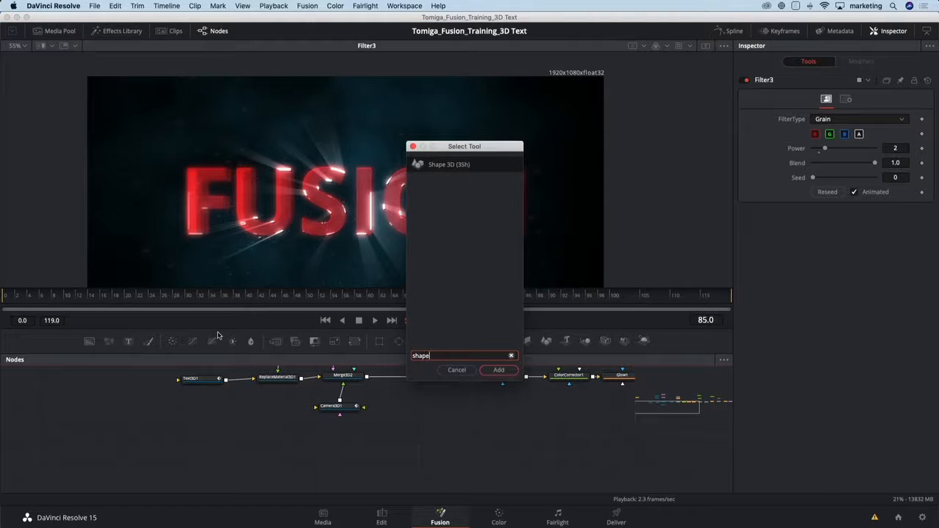
key("Return")
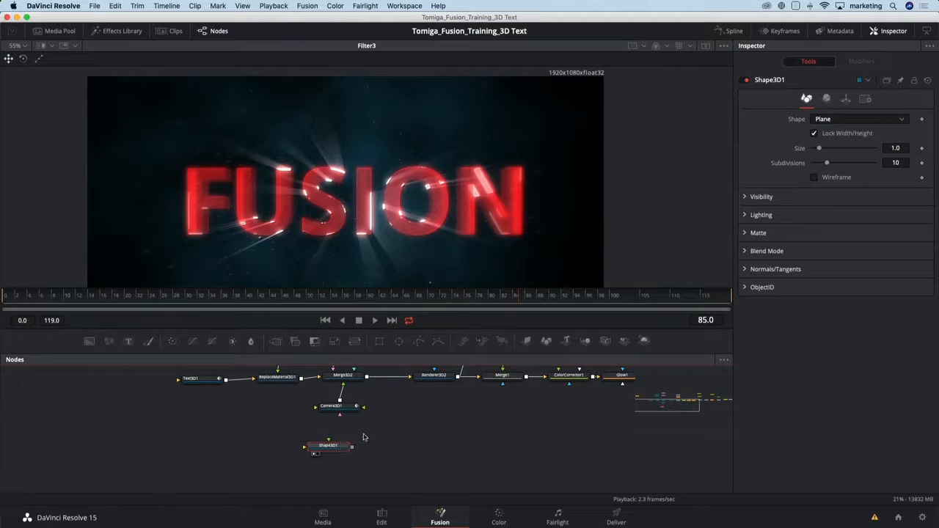
Show Shape3D1 in the viewer and set its shape to Cube.
key("1")
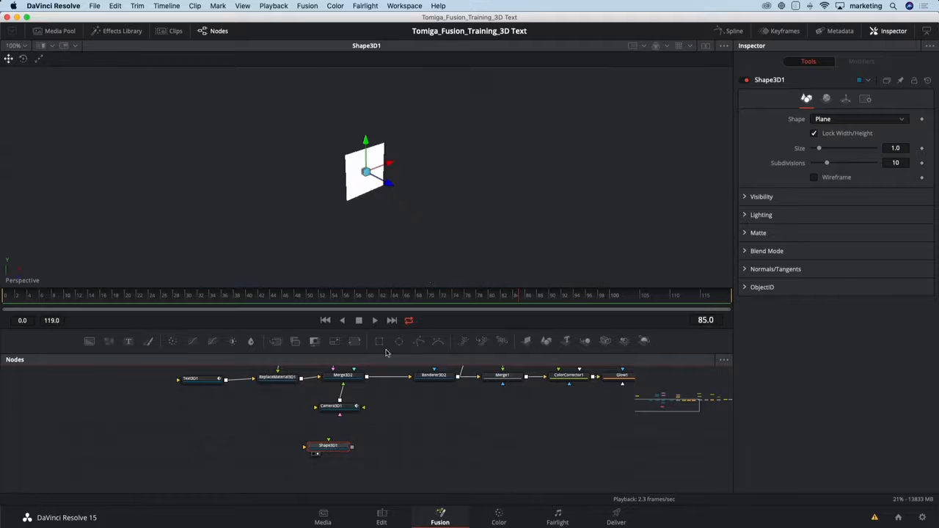
left_click(839, 121)
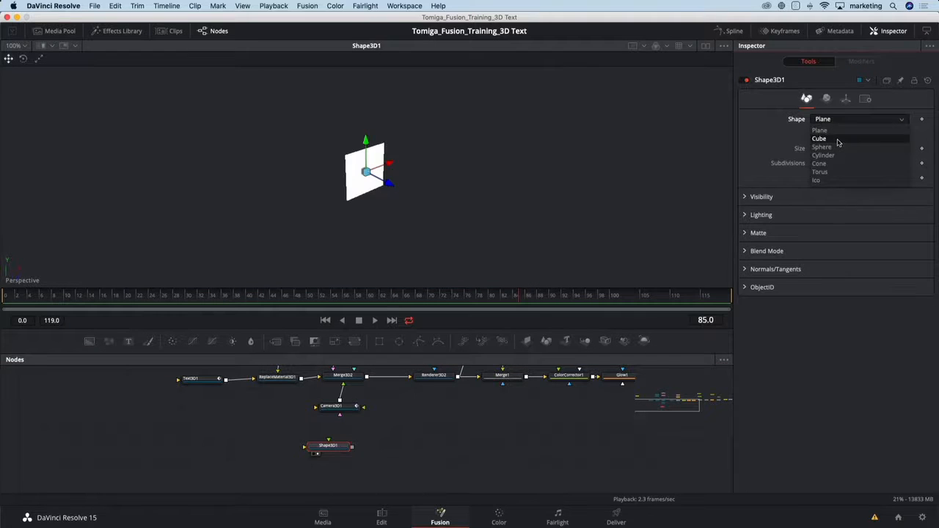
left_click(835, 140)
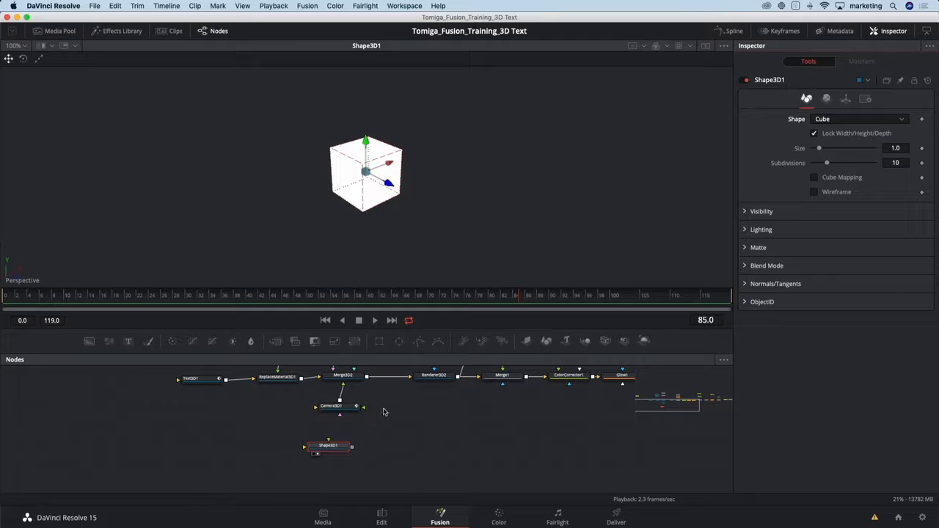
Enlarge the node graph area and connect Reflect1's material output to Shape3D1's material input.
left_click_drag(406, 352, 405, 316)
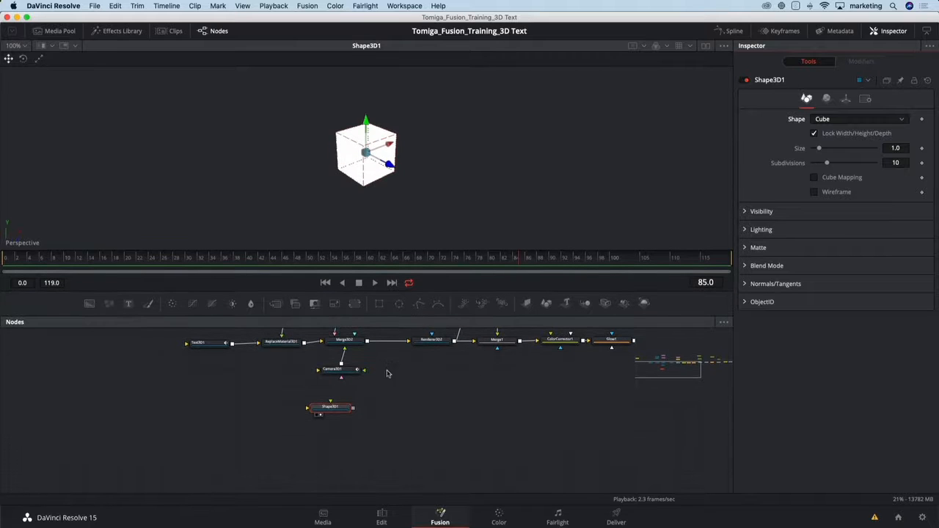
left_click_drag(388, 373, 421, 441)
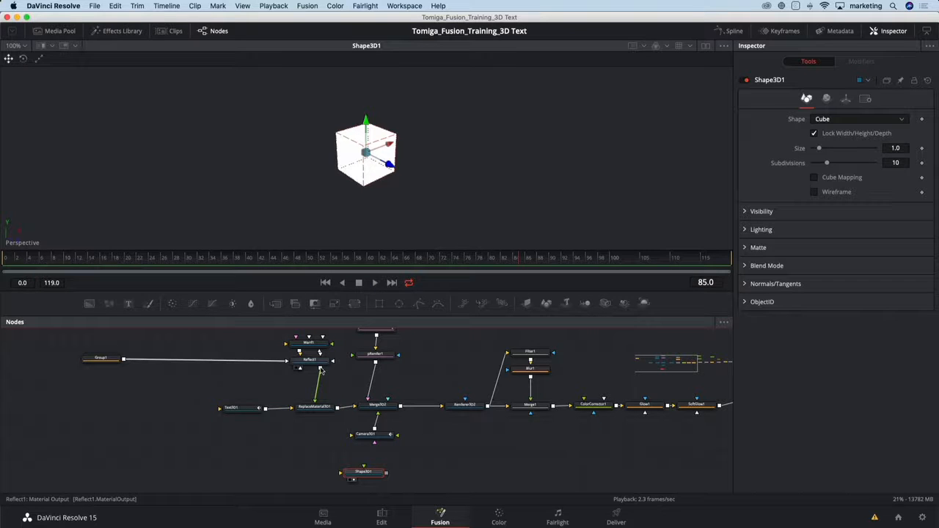
left_click_drag(321, 372, 349, 473)
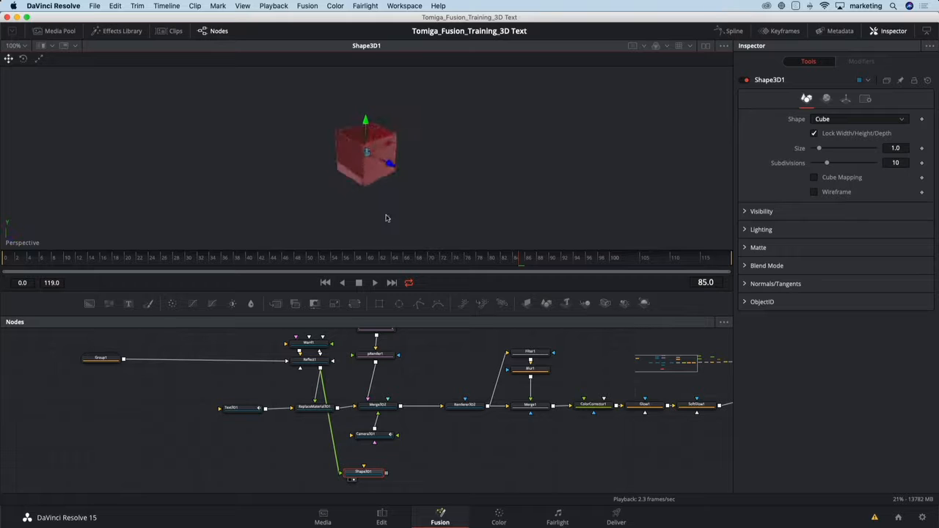
Switch to dual viewers, showing Merge3D2 in the first and the final Filter3 result in the second.
left_click(705, 45)
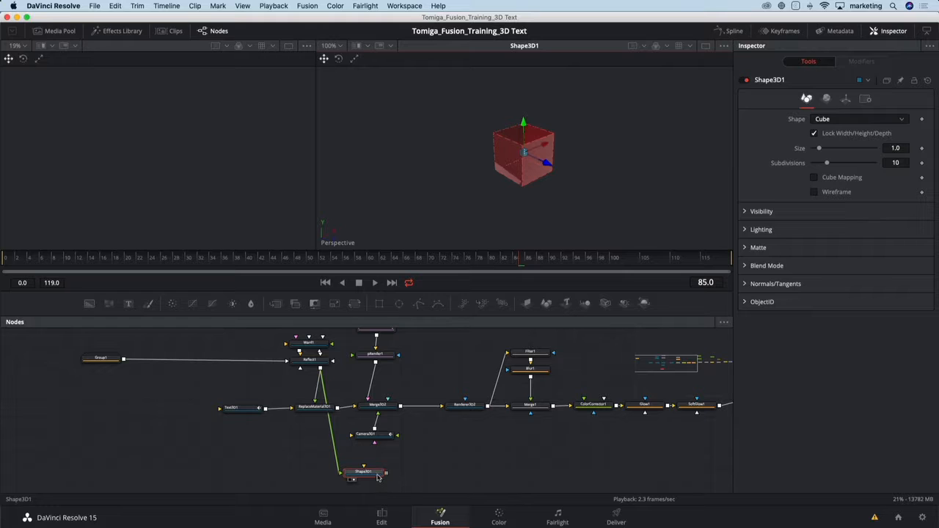
key("1")
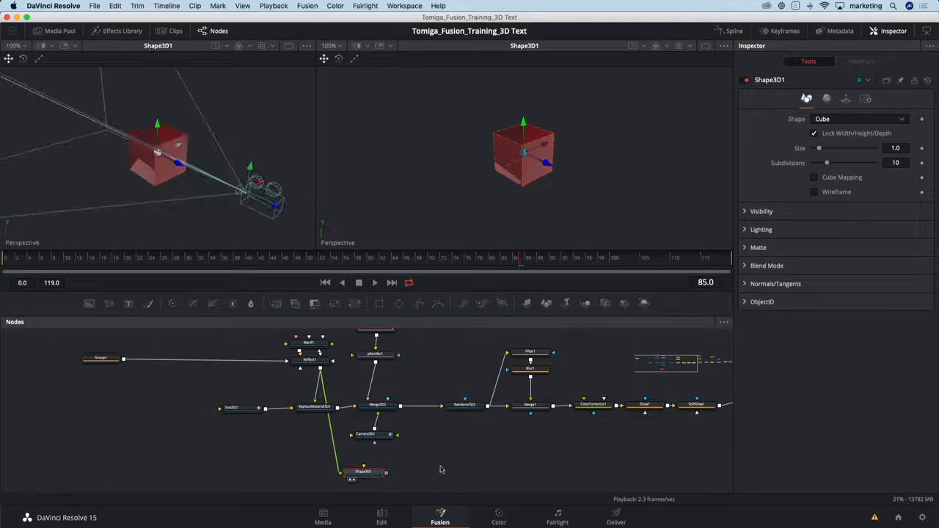
left_click(385, 407)
key("1")
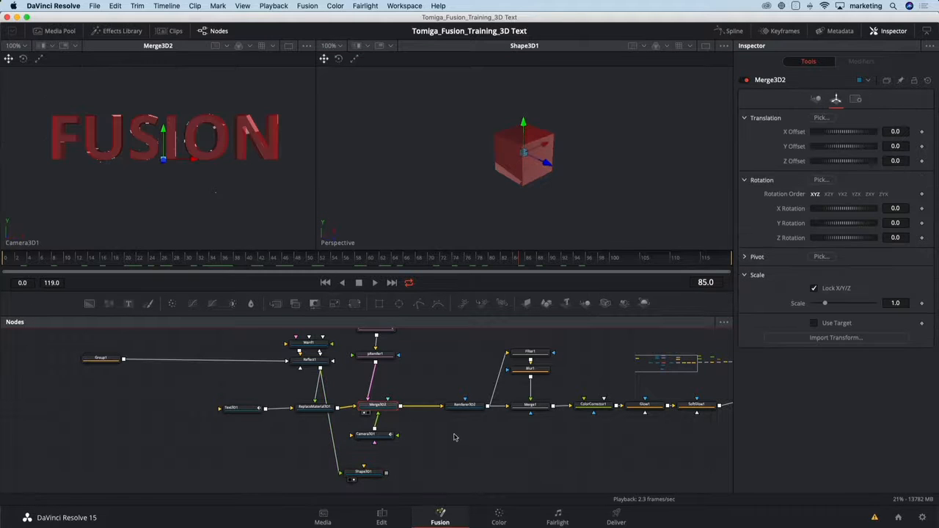
left_click_drag(587, 424, 306, 440)
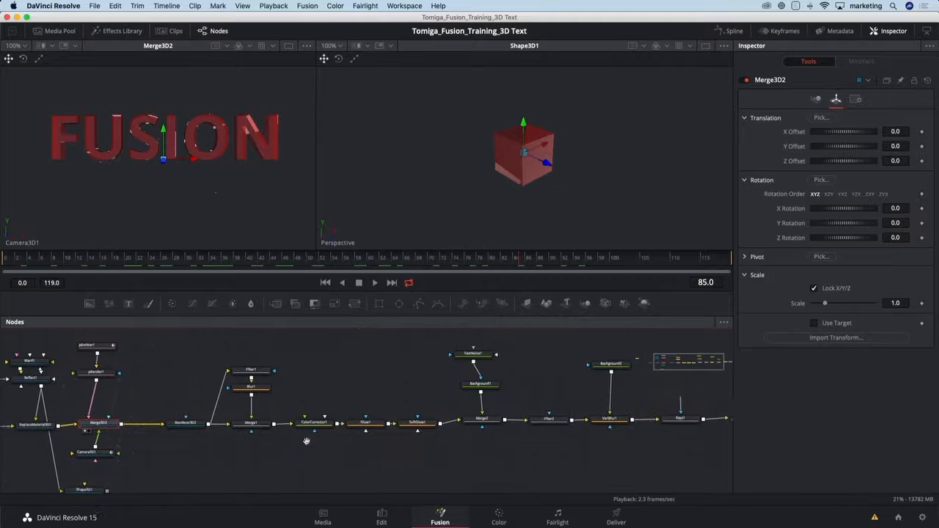
left_click_drag(614, 443, 431, 454)
left_click(618, 430)
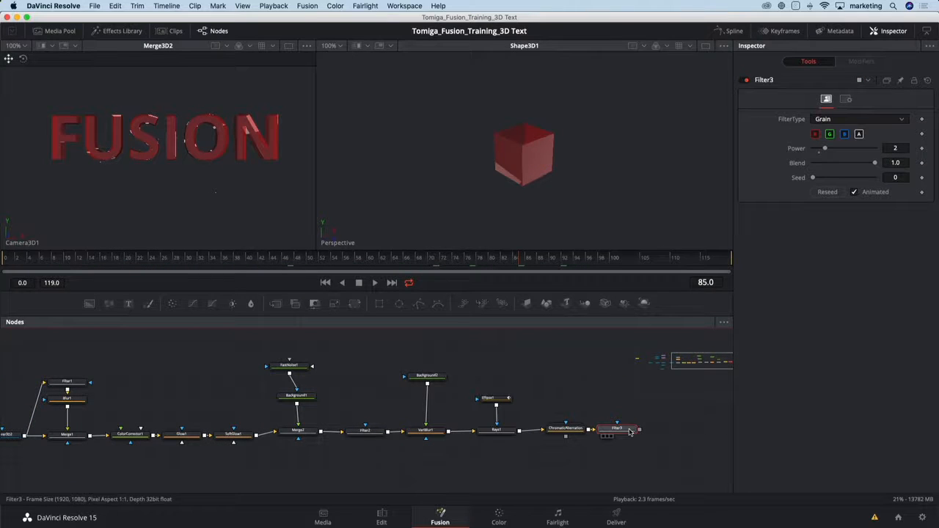
key("2")
Connect Shape3D1's output to Merge3D2 so the cube joins the text scene.
left_click_drag(81, 493, 310, 471)
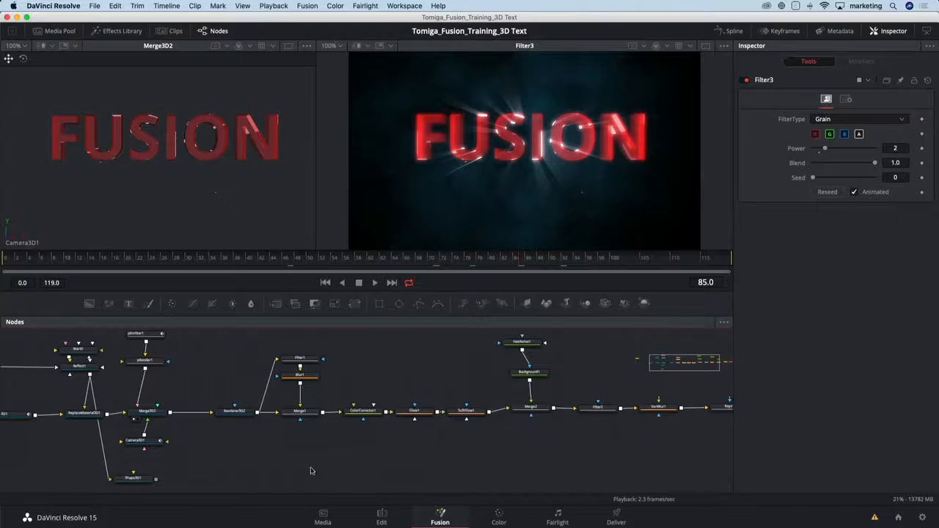
left_click_drag(248, 468, 444, 436)
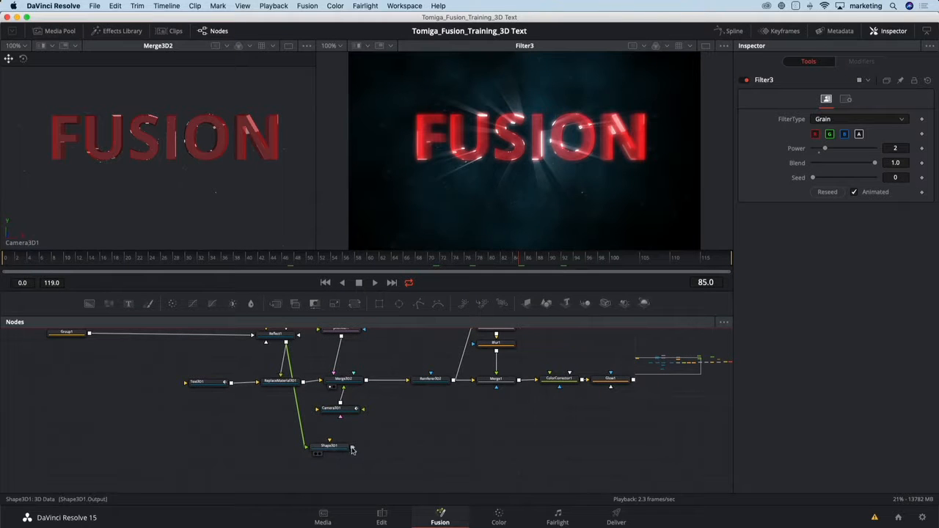
left_click_drag(351, 449, 354, 382)
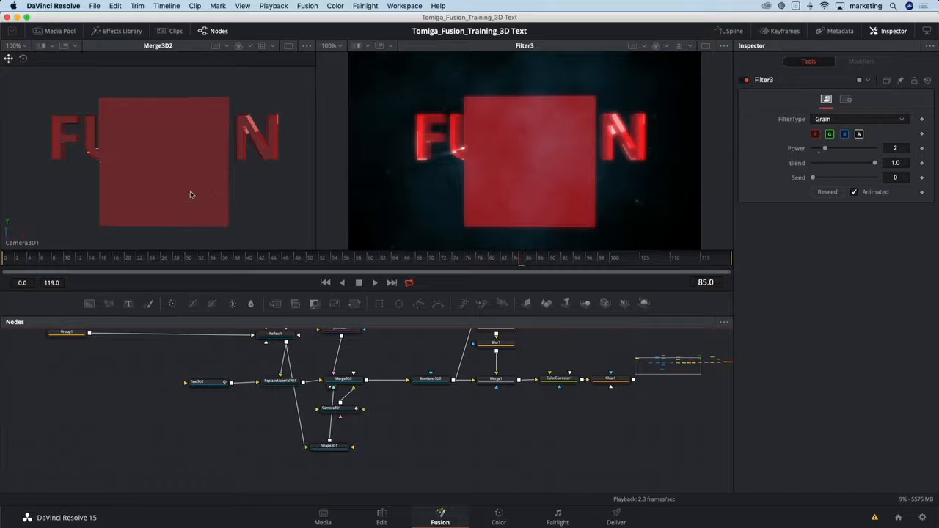
Switch the Merge3D2 viewer to Perspective and, at frame 115, move the cube in front of the text near the camera, covering the frame's left half.
right_click(6, 239)
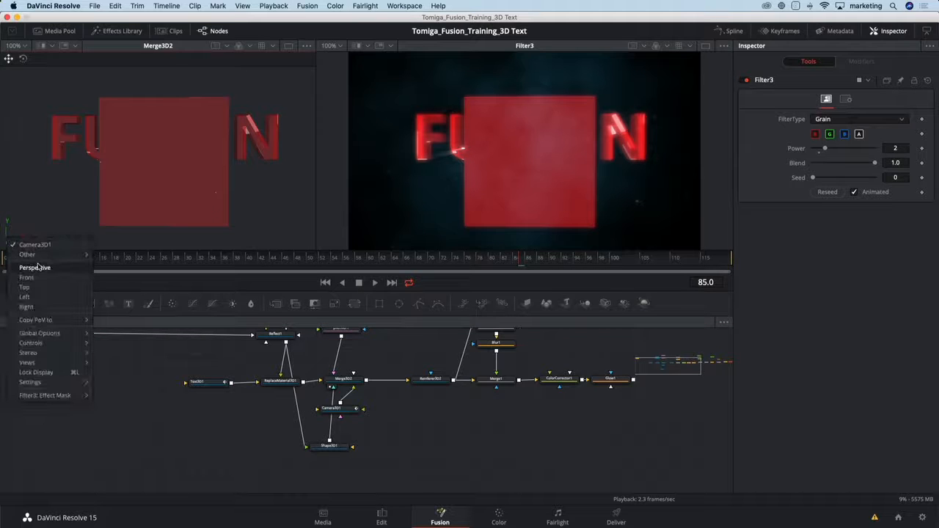
left_click(36, 268)
left_click_drag(140, 196, 158, 220)
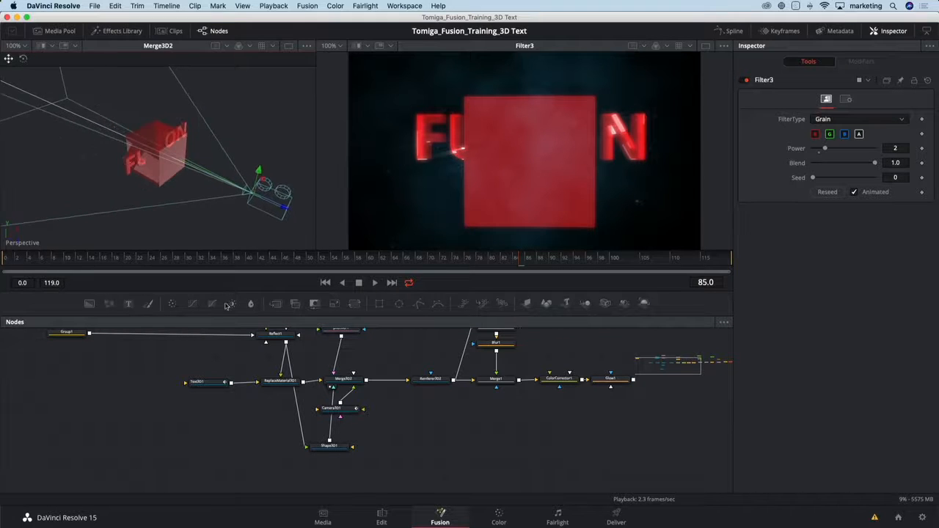
left_click(334, 447)
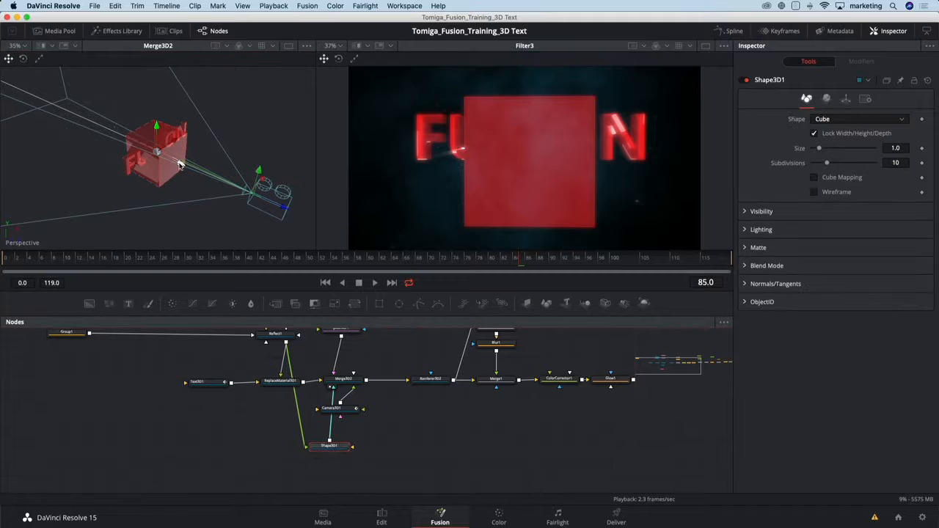
left_click_drag(200, 176, 226, 196)
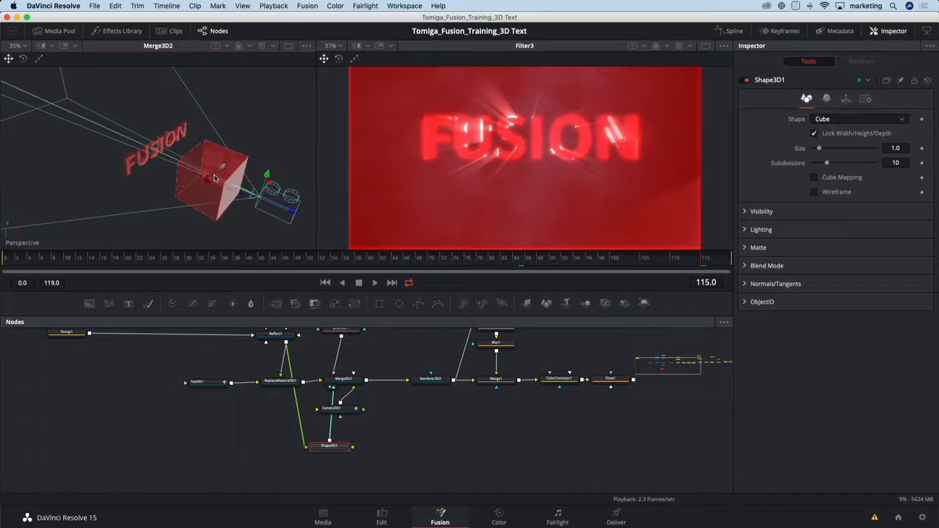
left_click_drag(209, 178, 198, 189)
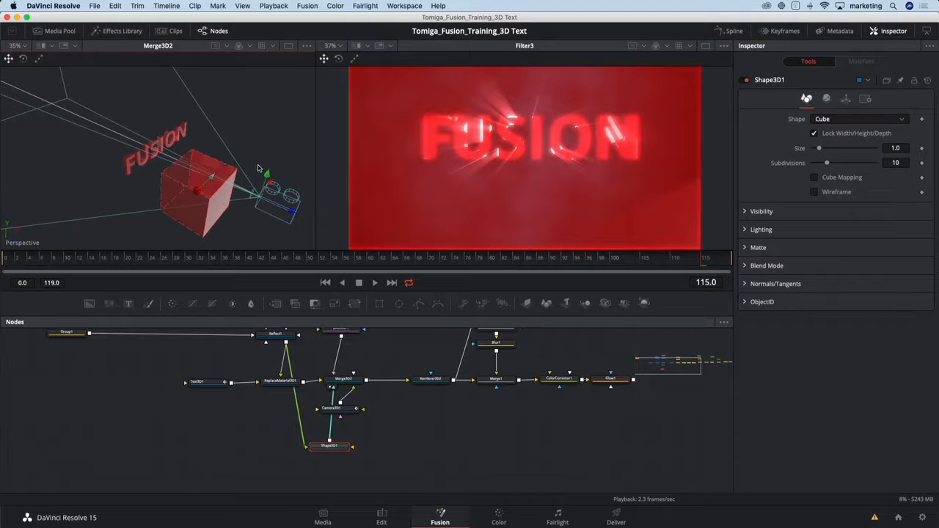
left_click_drag(198, 159, 168, 144)
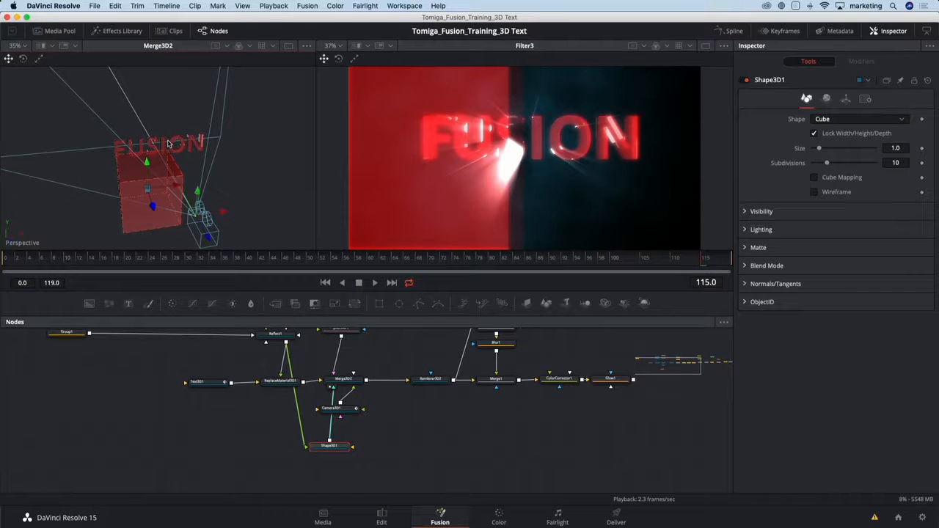
Rotate the cube to a tilted angle and adjust it with the scale manipulator.
left_click(22, 60)
left_click_drag(96, 156, 71, 165)
left_click(38, 59)
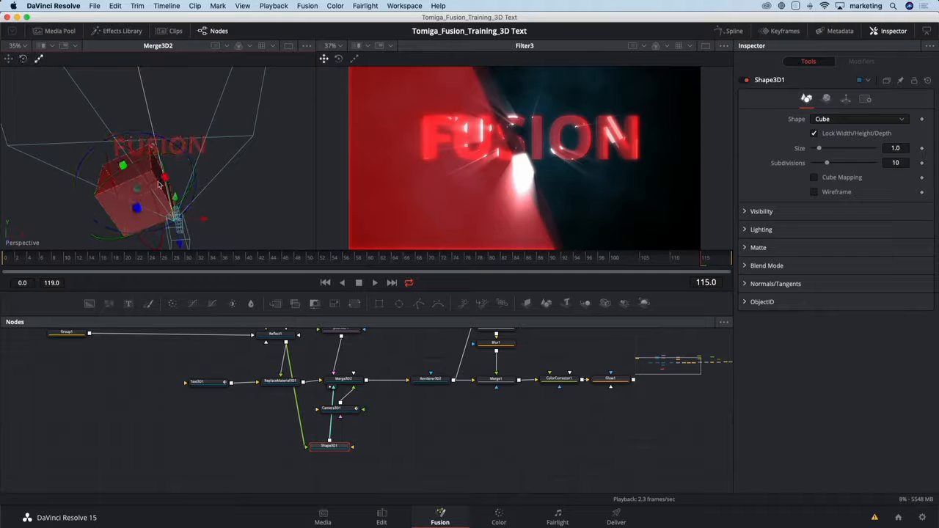
left_click_drag(137, 189, 124, 168)
left_click_drag(137, 189, 136, 191)
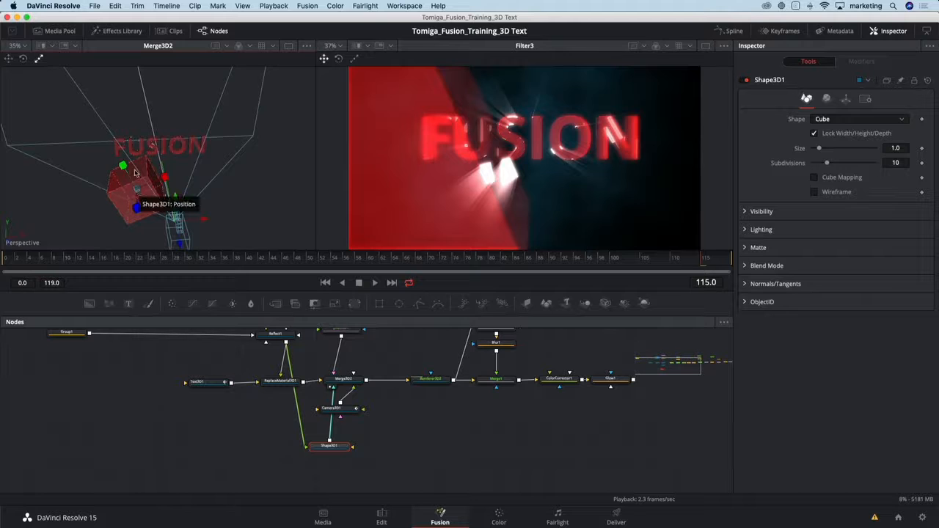
Shift the tilted cube slightly with the move manipulator and reduce its size to 0.55.
left_click(8, 59)
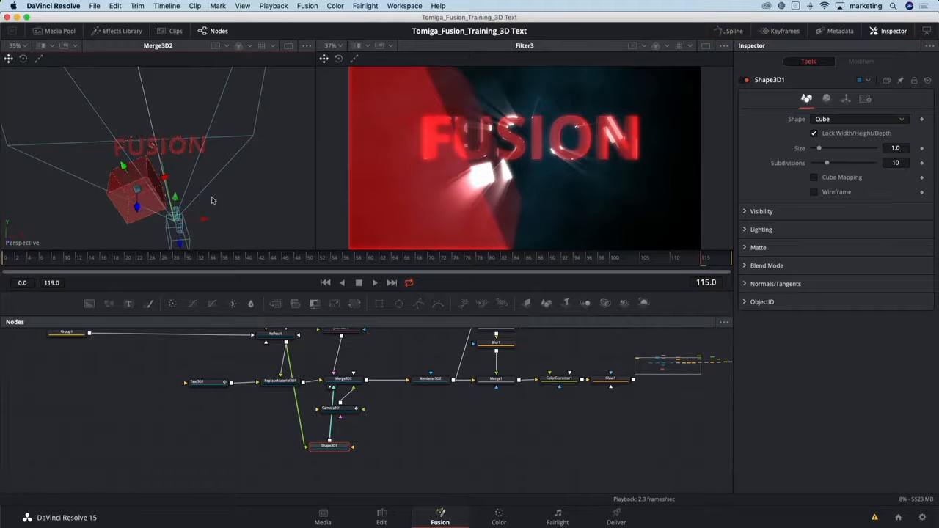
left_click_drag(225, 199, 203, 218)
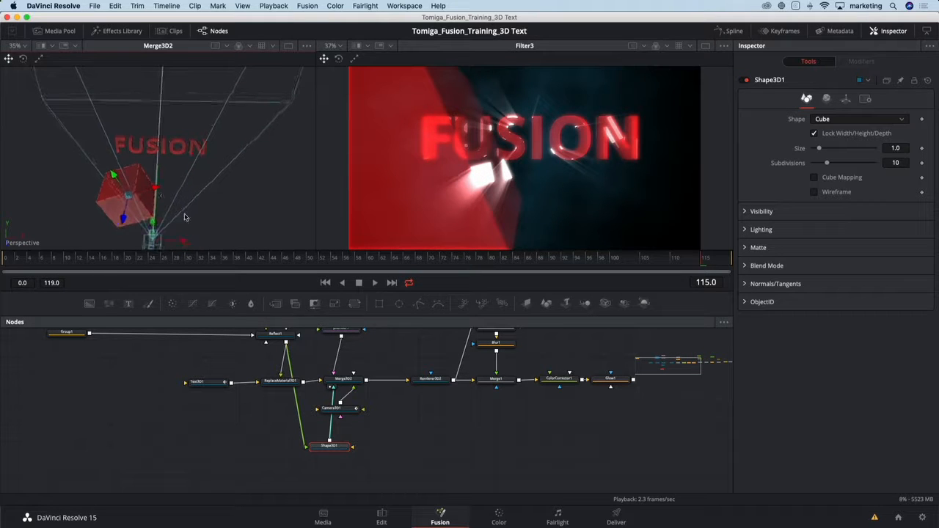
left_click_drag(129, 196, 126, 201)
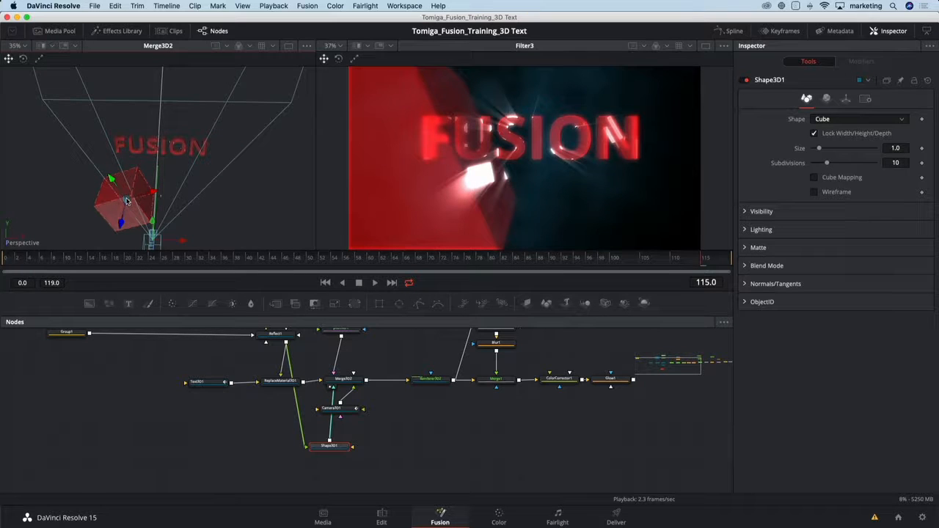
left_click_drag(820, 148, 819, 150)
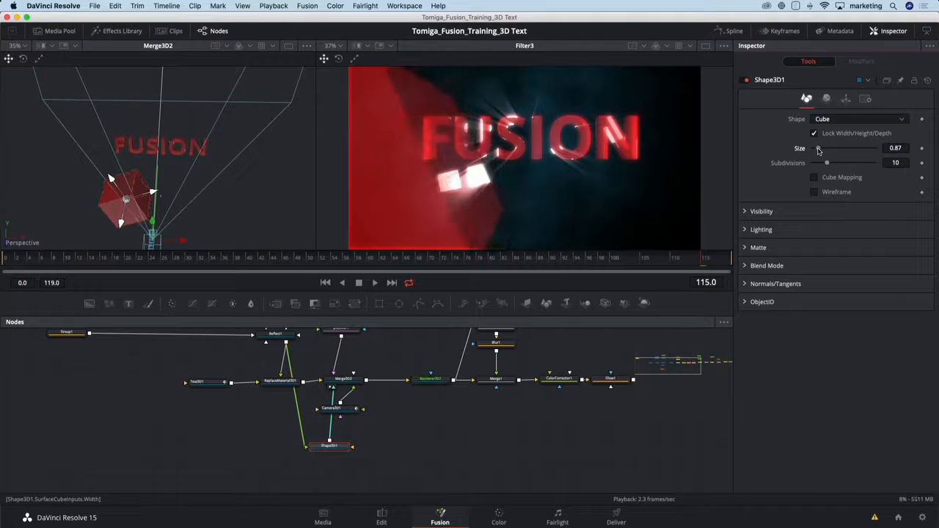
left_click_drag(819, 150, 816, 151)
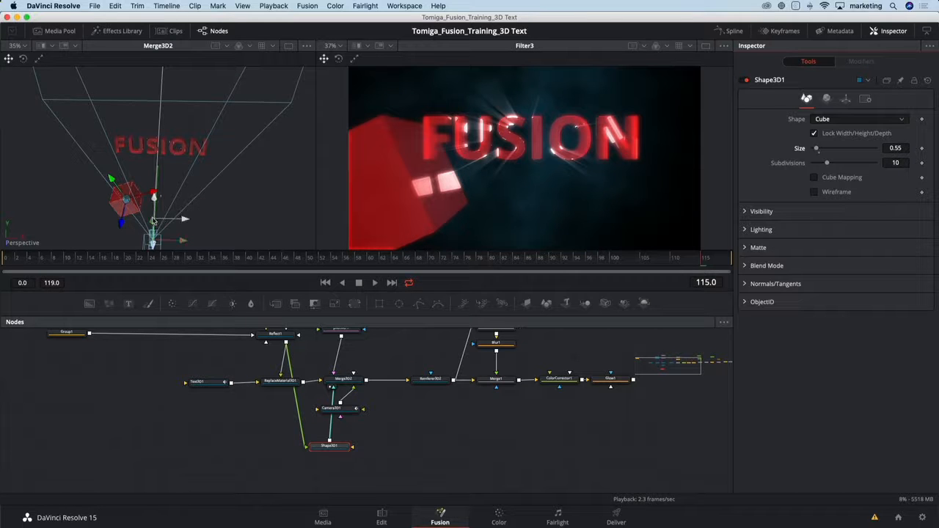
Fine-tune the cube's position in the lower-left foreground of the shot and shift the Shape3D1 node clear of Camera3D1.
left_click_drag(121, 223, 296, 202)
left_click_drag(235, 198, 248, 200)
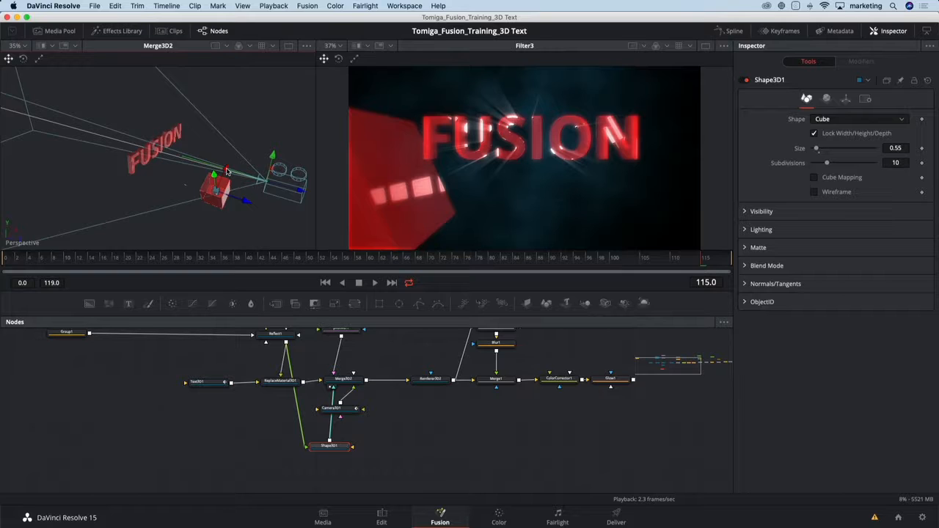
left_click_drag(227, 171, 228, 170)
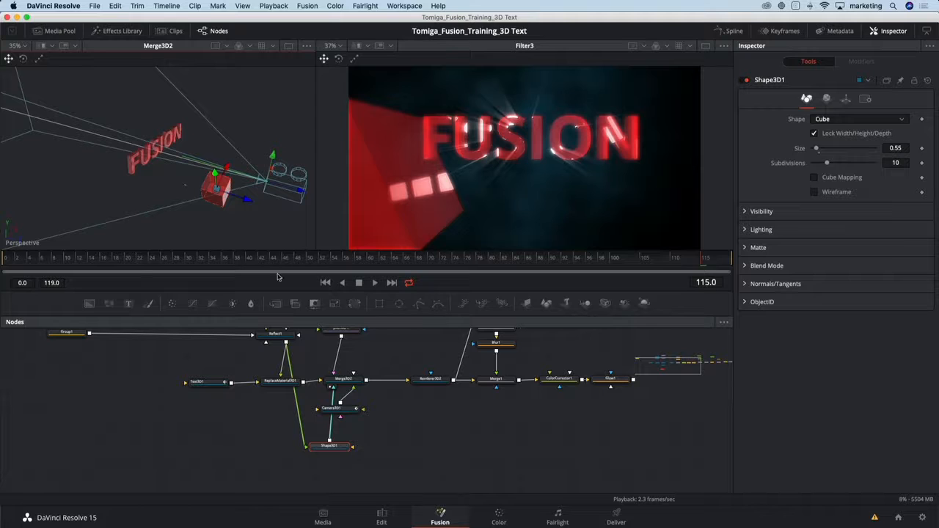
left_click_drag(338, 447, 321, 448)
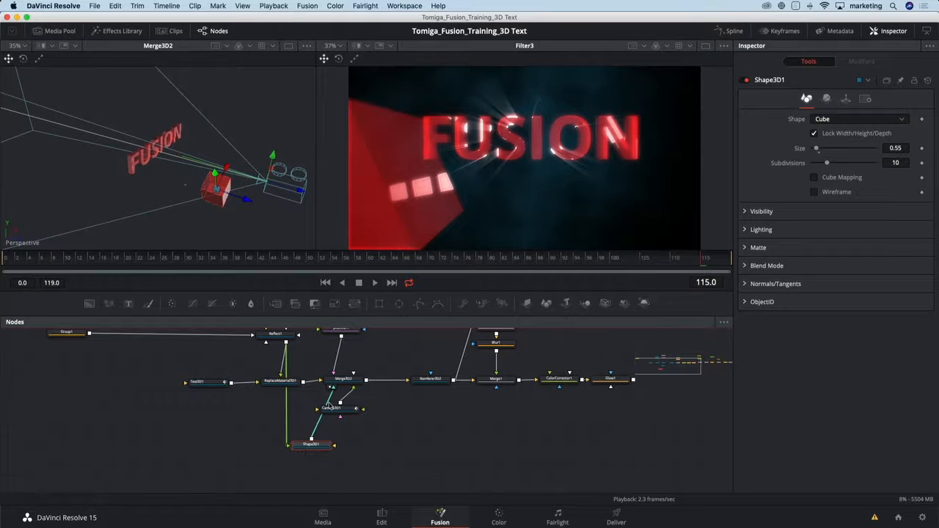
Disconnect the Shape3D1 cube from Merge3D2 and place duplicates of Merge3D2 and Renderer3D2 beside the cube node below the main branch.
left_click(329, 398)
left_click_drag(323, 444, 301, 443)
left_click_drag(347, 362, 436, 397)
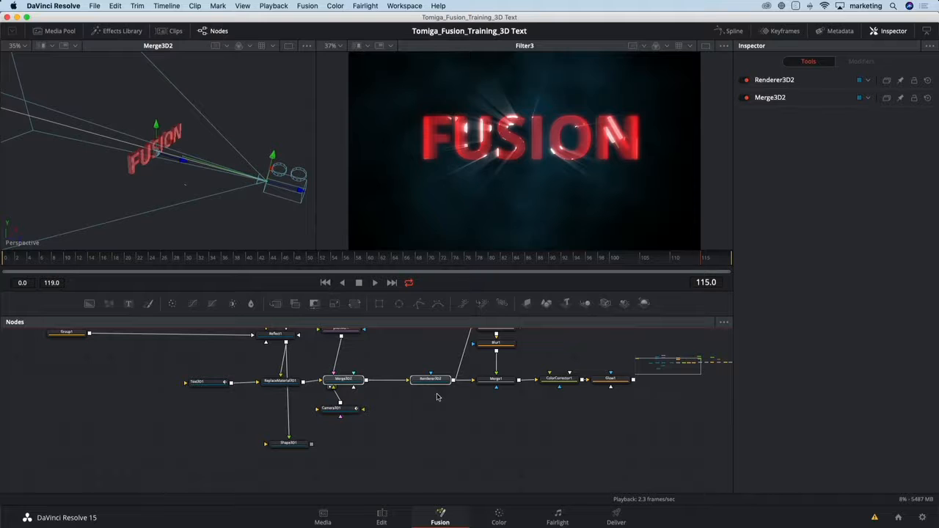
left_click(342, 444)
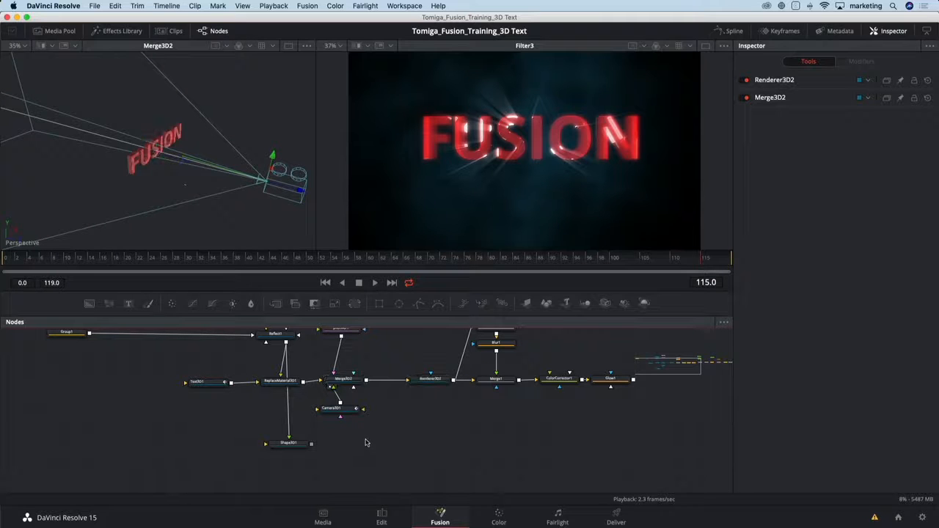
key("ctrl+v")
Connect Shape3D1 to the duplicated 3D merge and show the duplicated renderer in the second viewer.
left_click(292, 441)
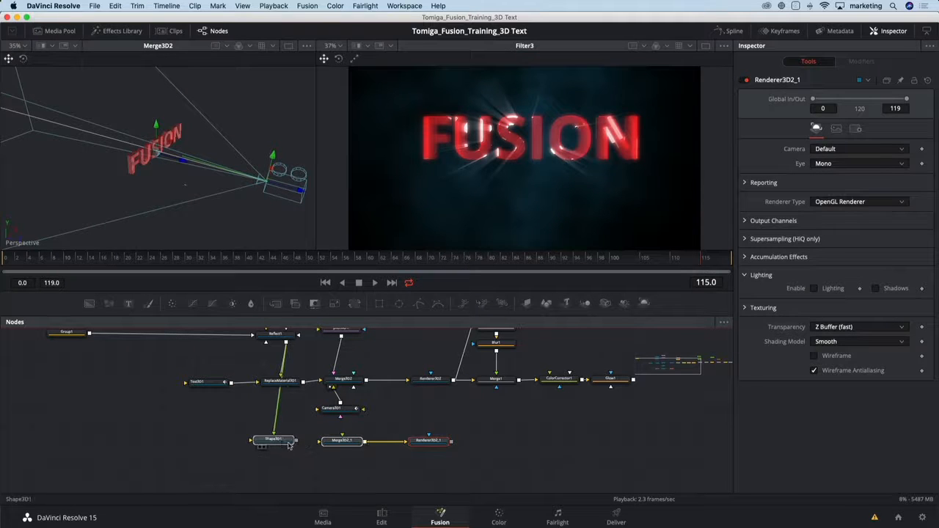
left_click_drag(297, 442, 339, 442)
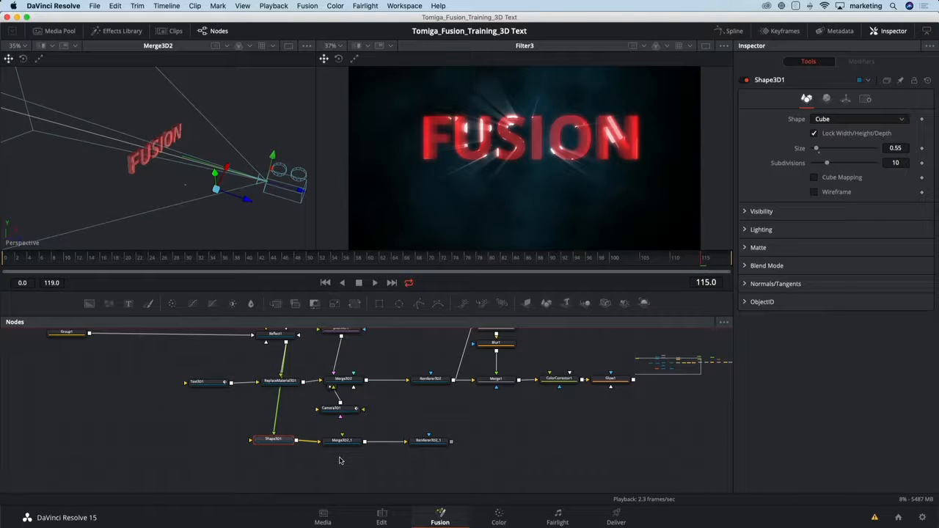
left_click(438, 442)
key("2")
left_click(460, 353)
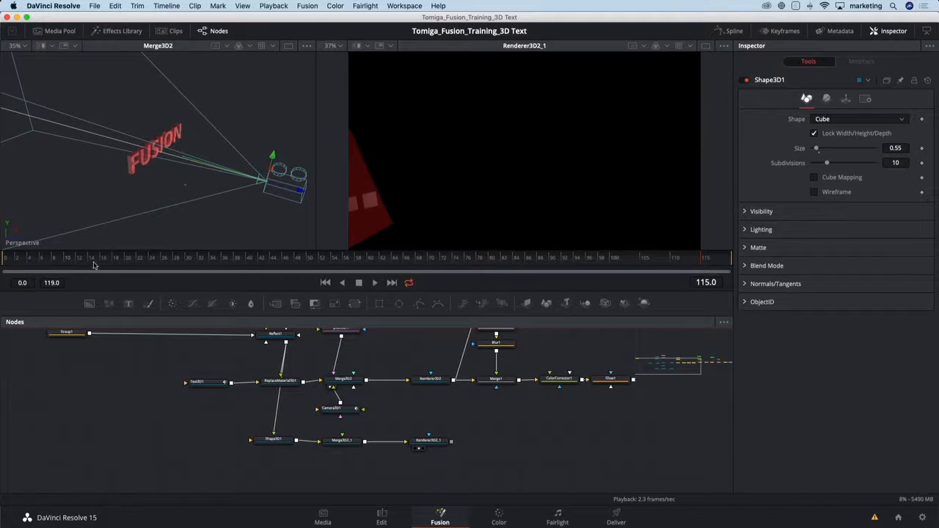
Connect Camera3D1 to the duplicated Merge3D2_1 as well and scrub to frame 94 to check the cube's motion.
left_click_drag(94, 265, 57, 270)
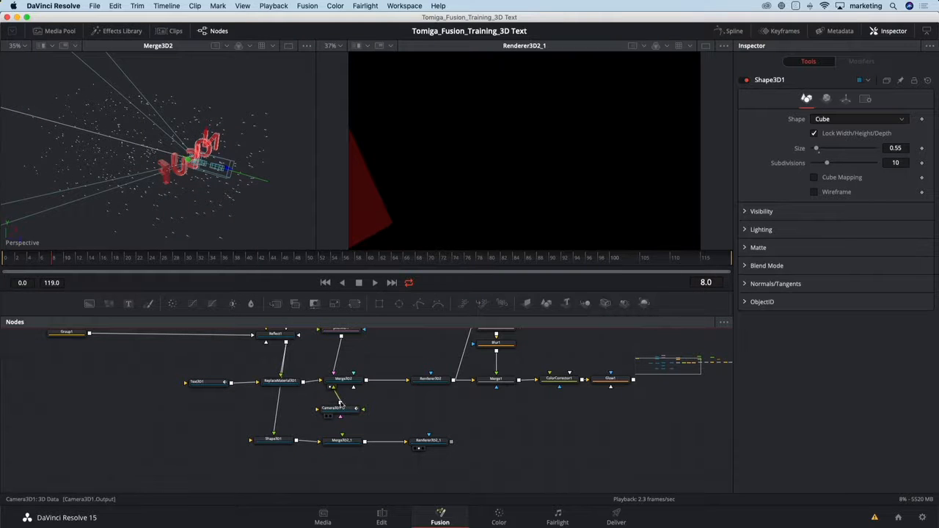
left_click_drag(342, 402, 352, 443)
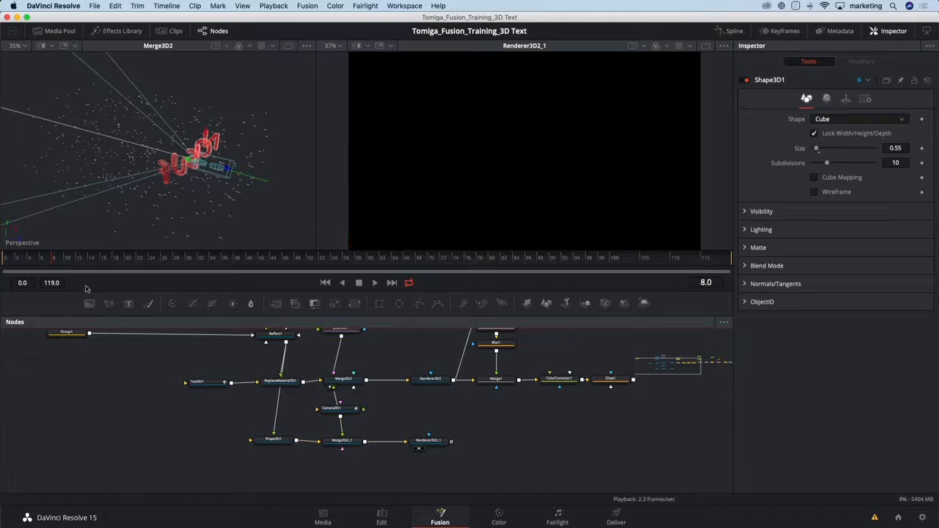
left_click(22, 264)
left_click_drag(22, 264, 576, 261)
Move the nodes from Merge2 through Filter3, with their attached inputs, farther along the flow to open a gap after SoftGlow1.
left_click_drag(534, 428, 289, 442)
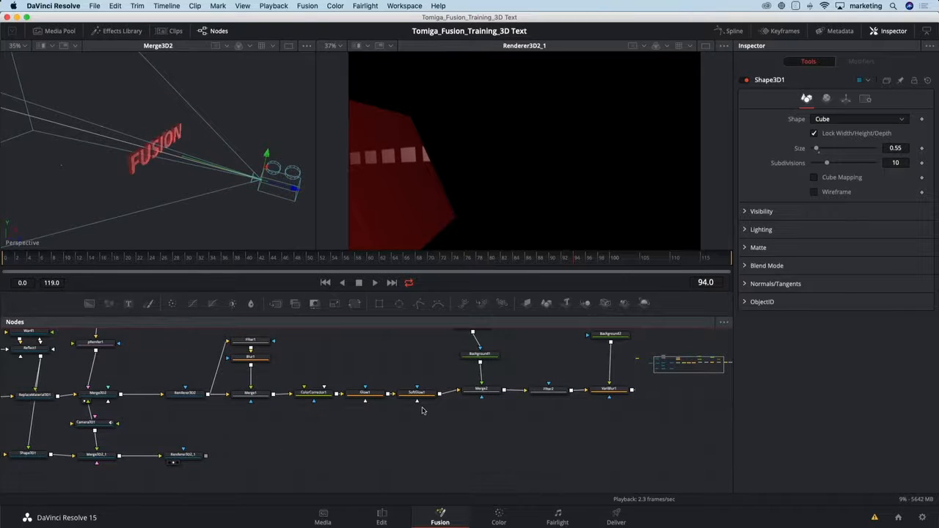
left_click_drag(437, 429, 335, 436)
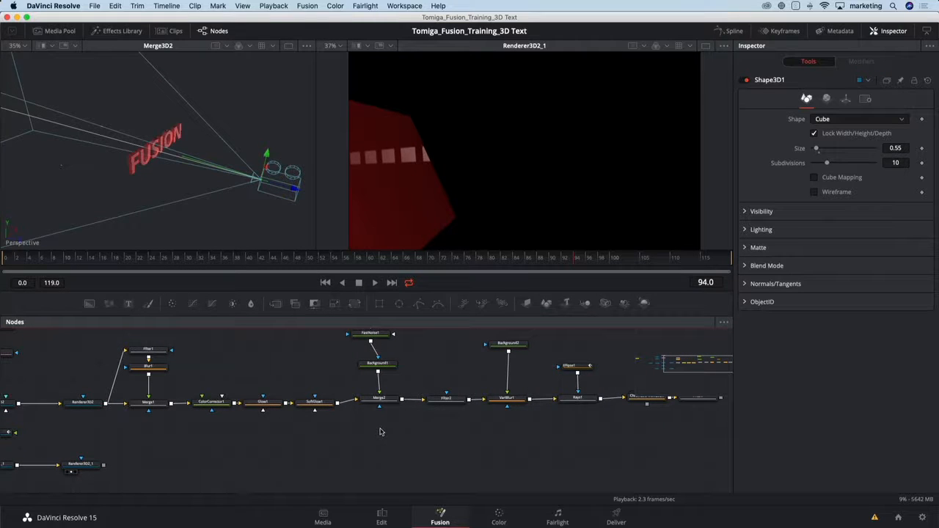
scroll(390, 439, "down", 3)
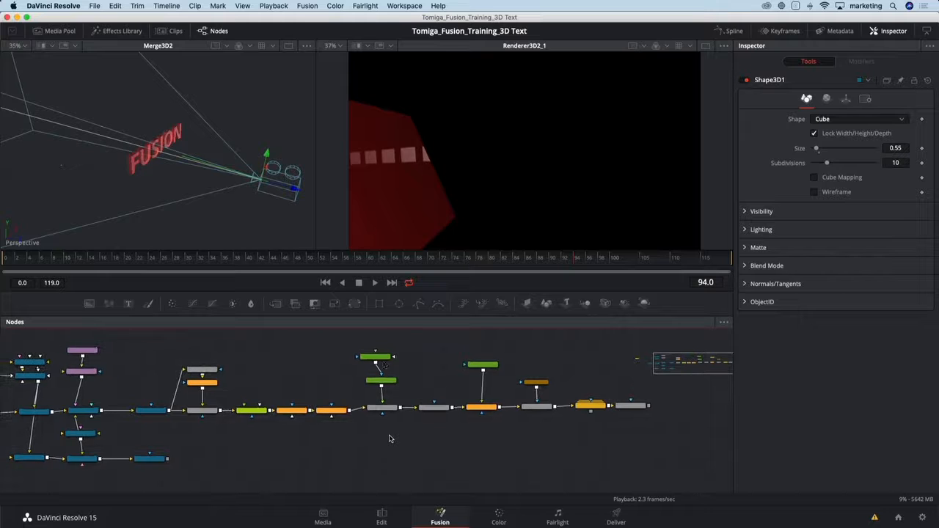
left_click_drag(375, 341, 631, 431)
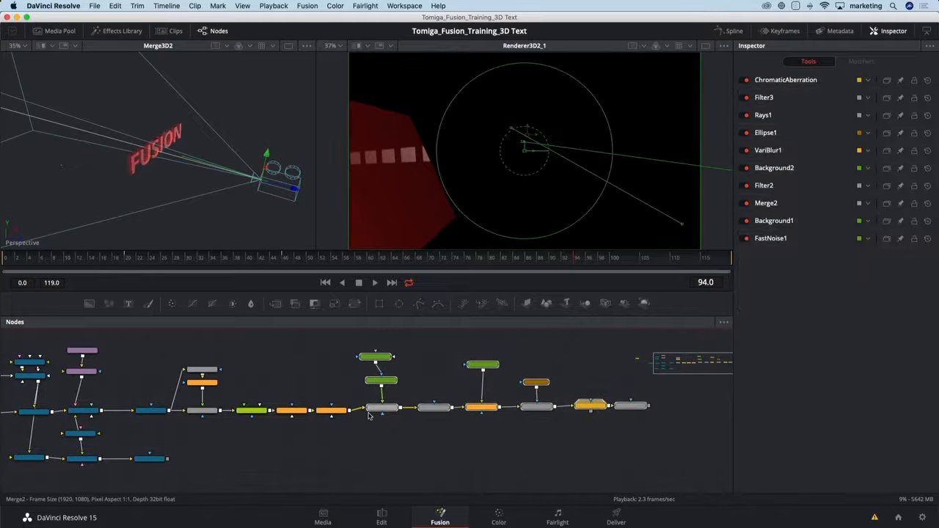
left_click_drag(372, 410, 424, 412)
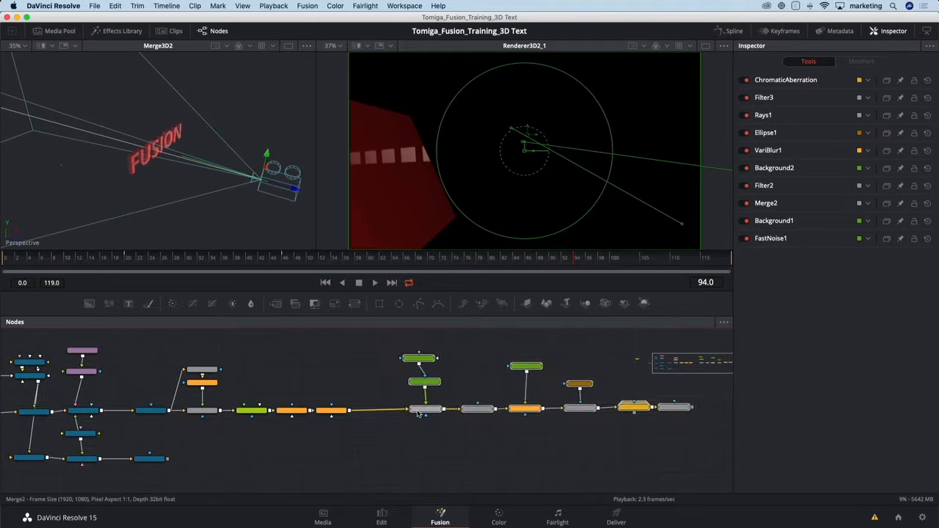
Insert a Merge after SoftGlow1 with Renderer3D2_1 as its foreground, and view the composite from Filter3 in the second viewer.
left_click(332, 411)
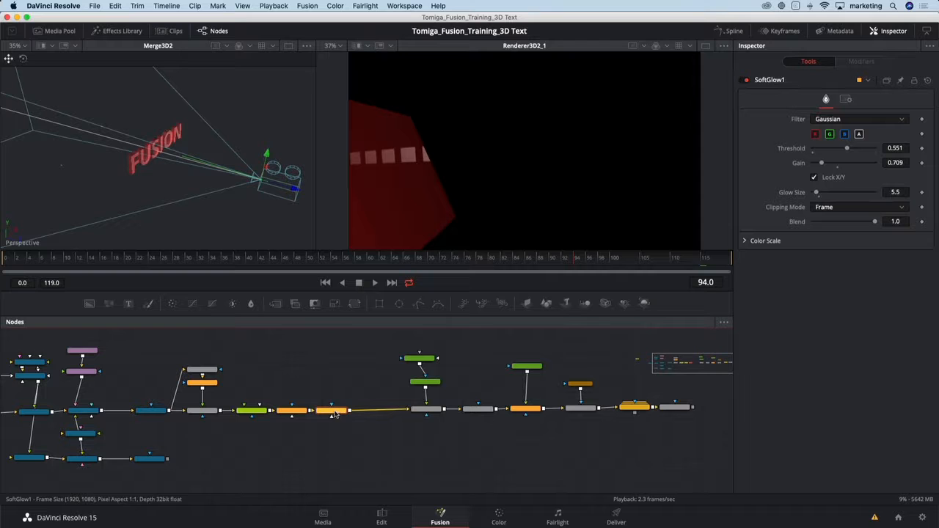
left_click(276, 305)
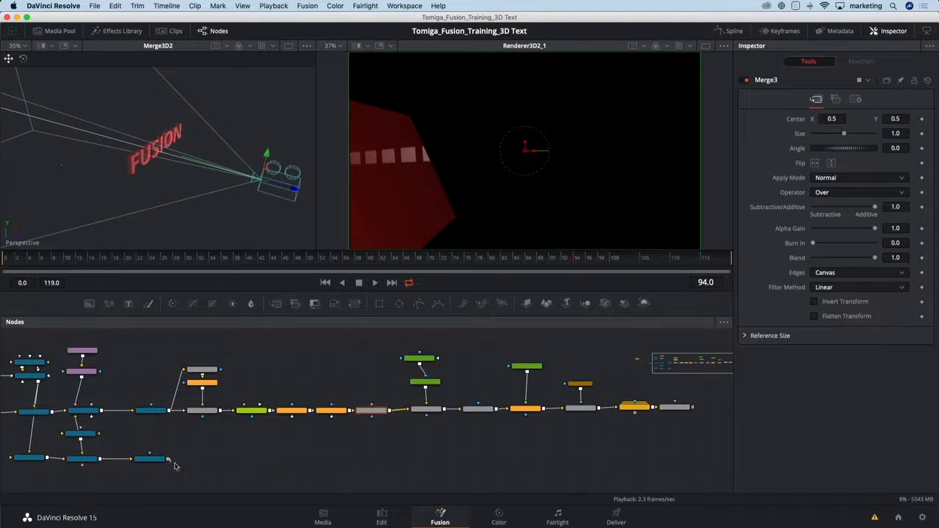
left_click_drag(169, 460, 371, 411)
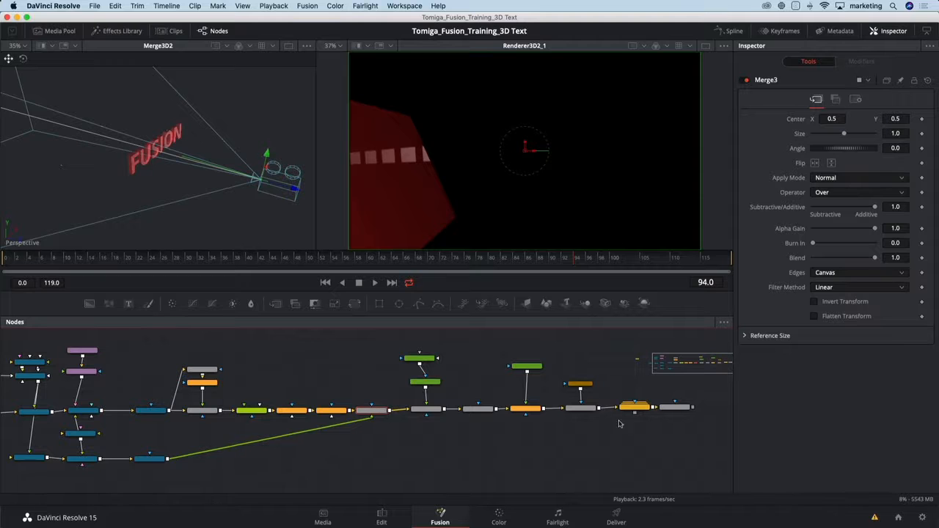
left_click(675, 407)
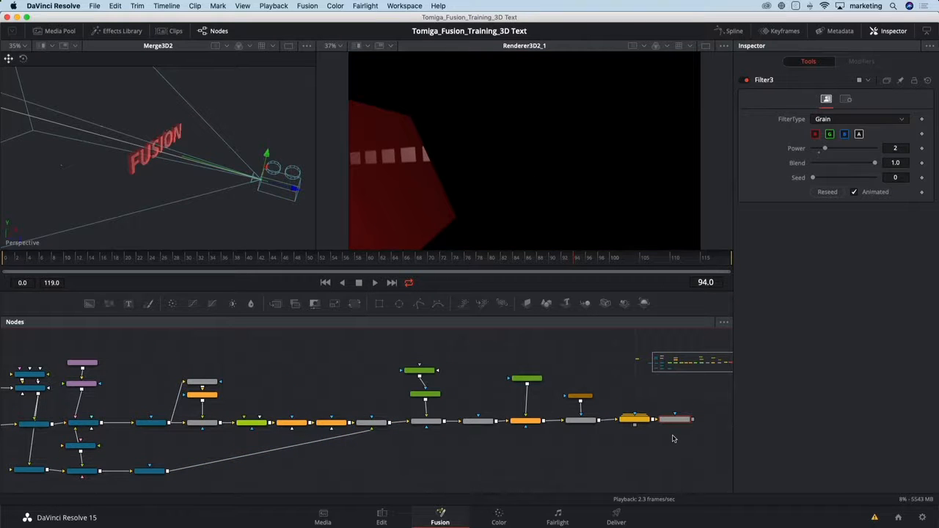
key("2")
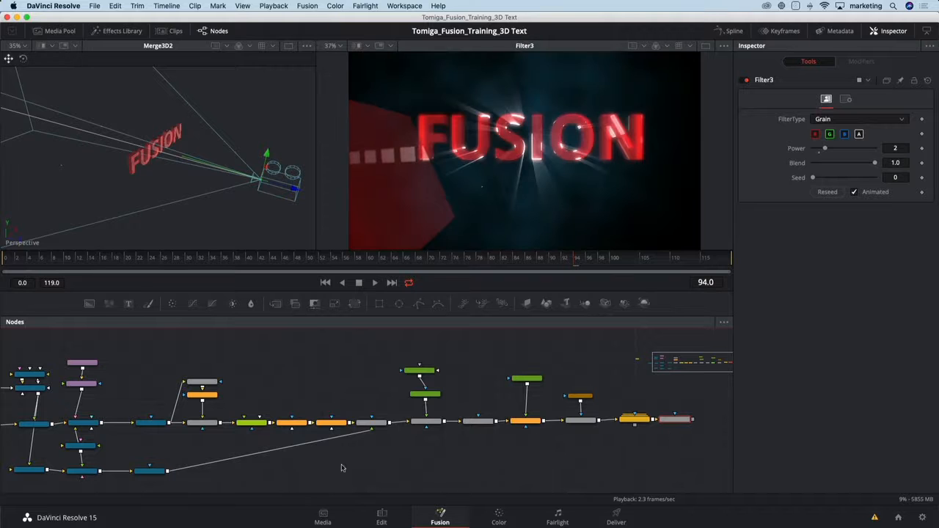
Add a Blur after Renderer3D2_1 on the cube branch and set its Blur Size to 86.6.
scroll(256, 468, "up", 2)
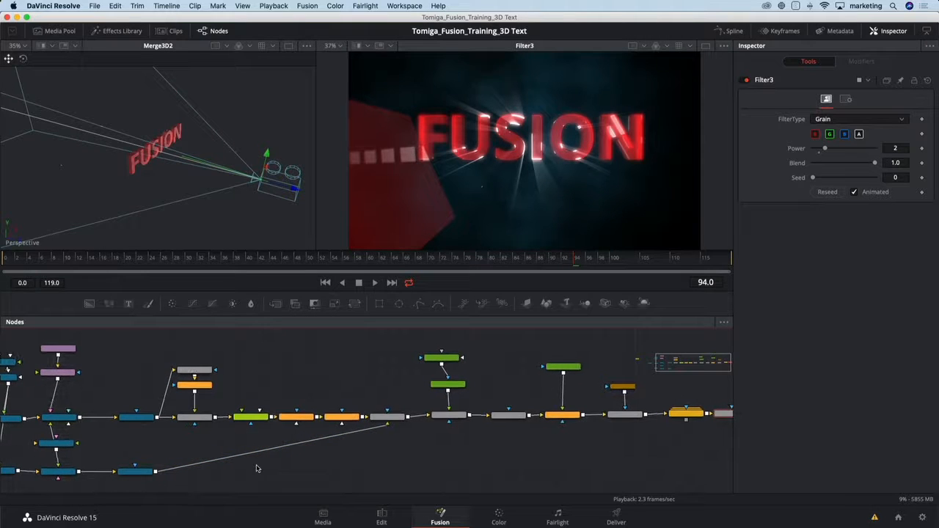
left_click_drag(256, 468, 356, 425)
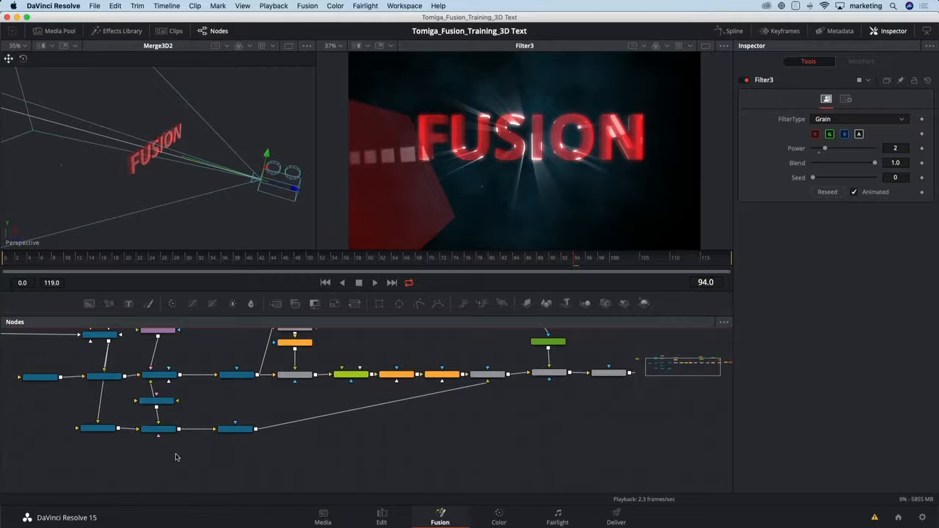
scroll(175, 457, "up", 1)
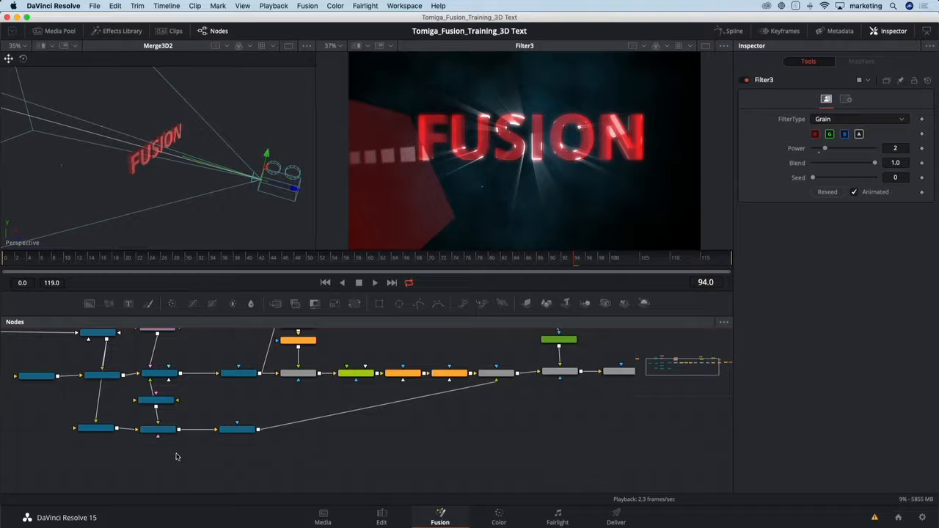
left_click(245, 432)
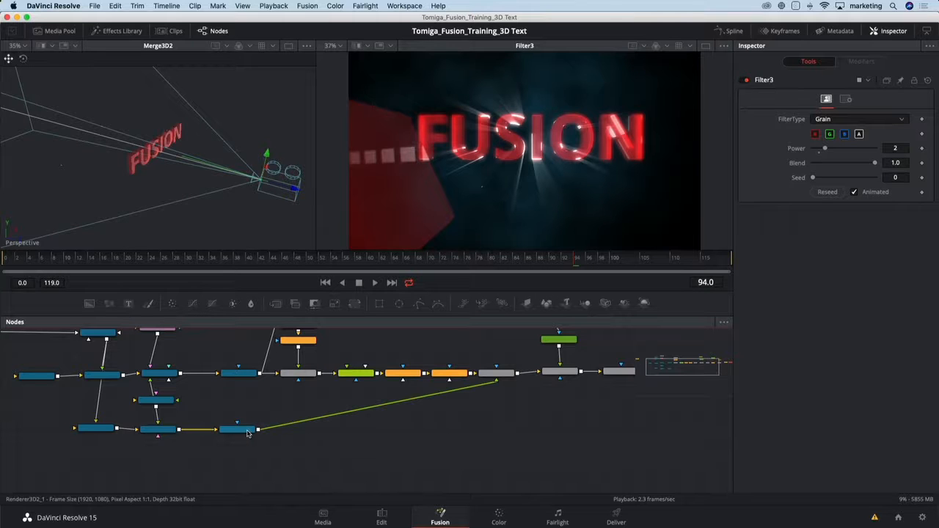
key("shift+space")
type("blur")
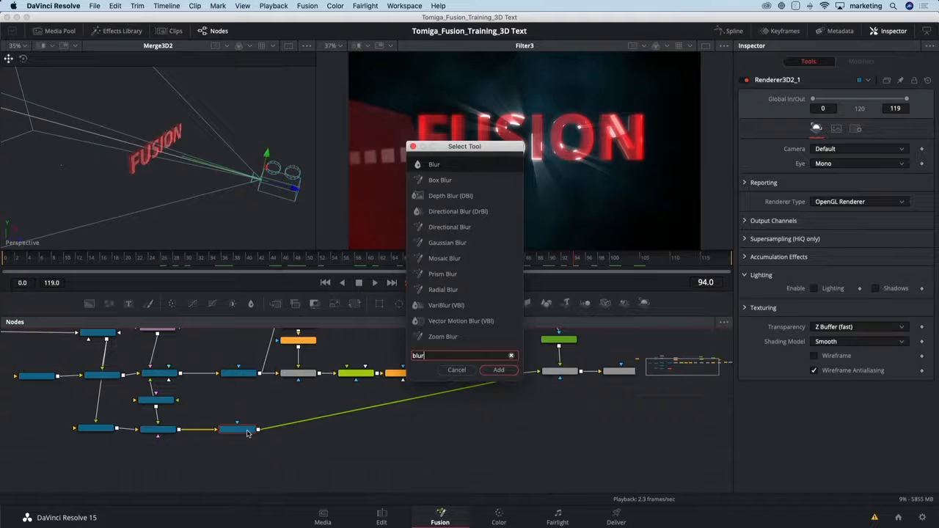
key("Return")
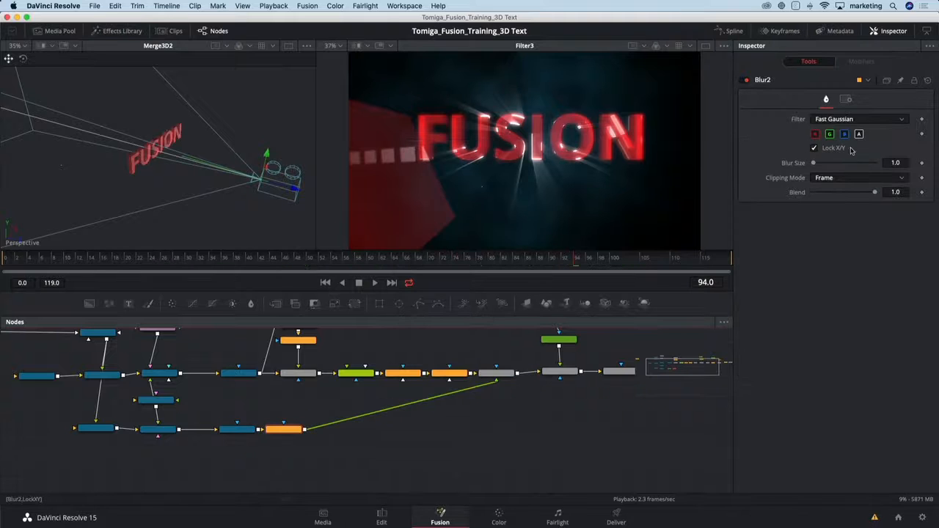
left_click_drag(816, 163, 866, 168)
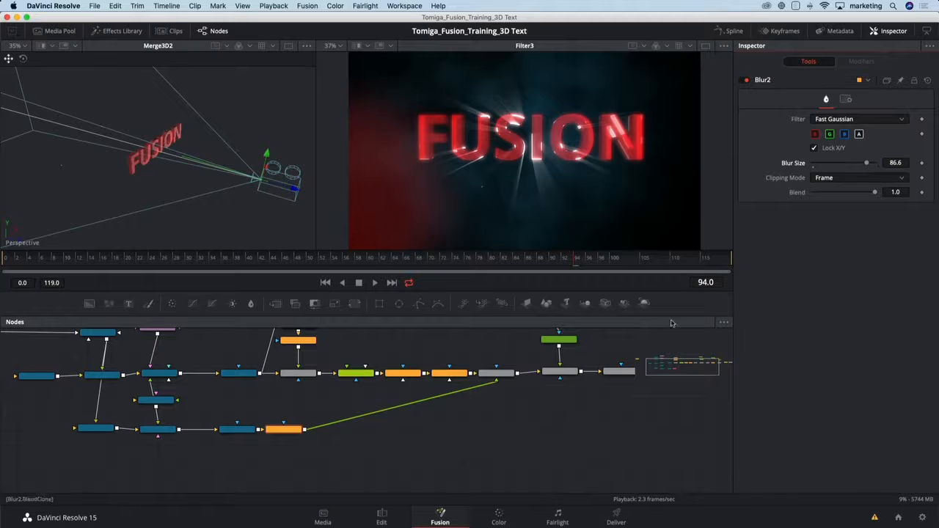
Set the Alpha Gain of Merge3 to 0.0 so the blurred cube is added over the text.
left_click(496, 373)
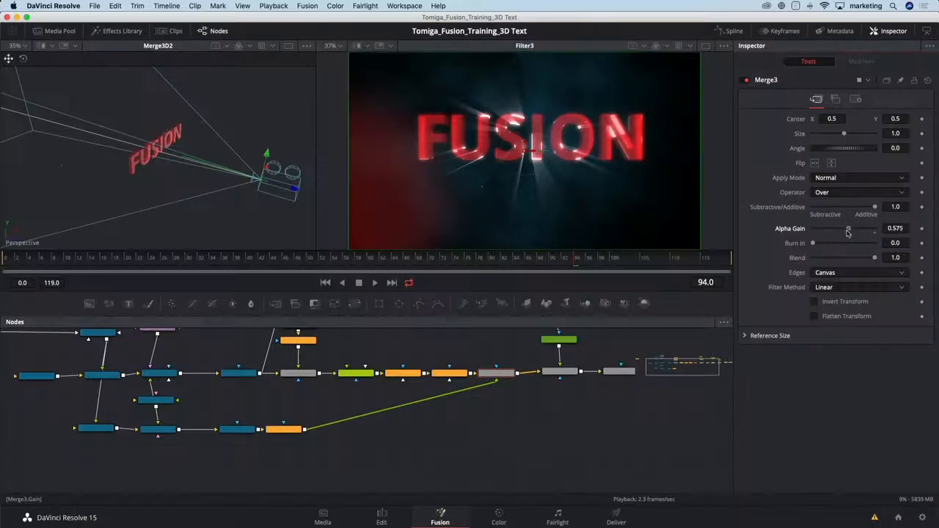
left_click_drag(845, 232, 836, 233)
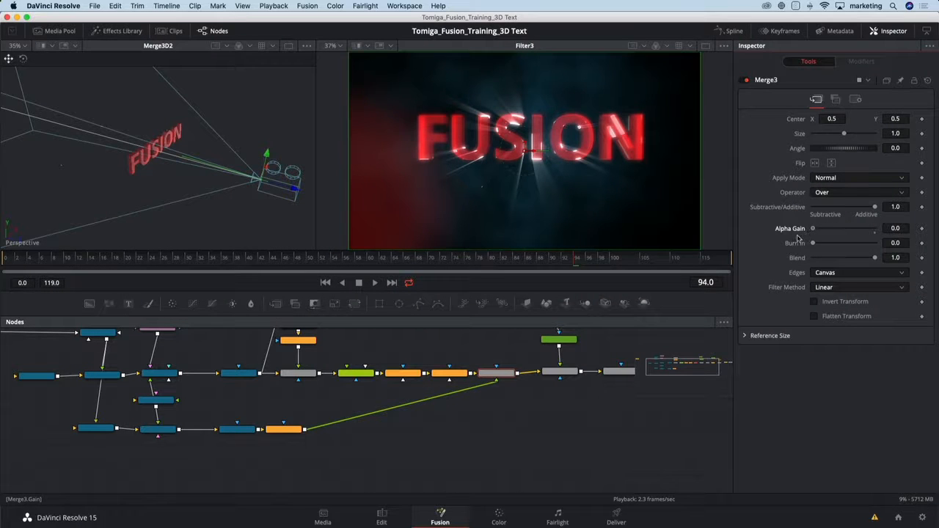
left_click_drag(842, 231, 793, 234)
Add a BrightnessContrast node after the cube's blur and raise its Gain to 1.63.
left_click(285, 430)
key("shift+space")
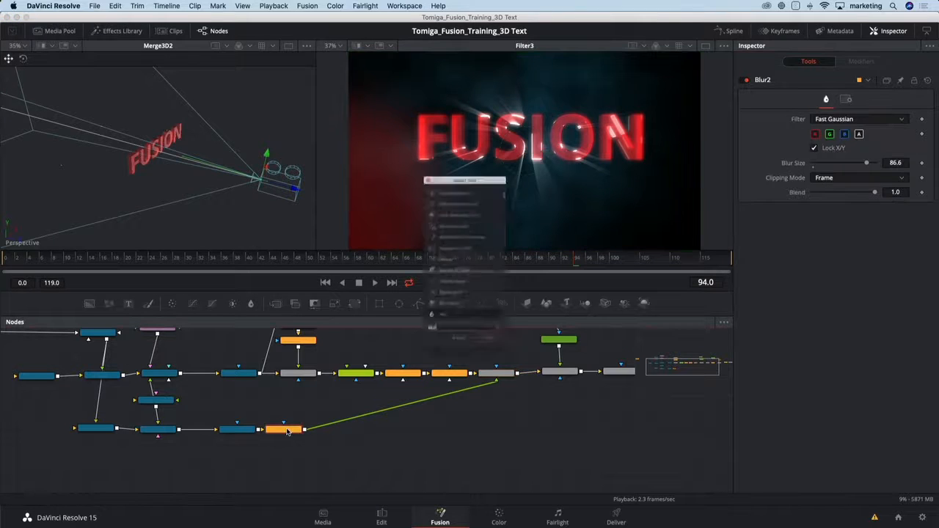
type("bc")
key("Return")
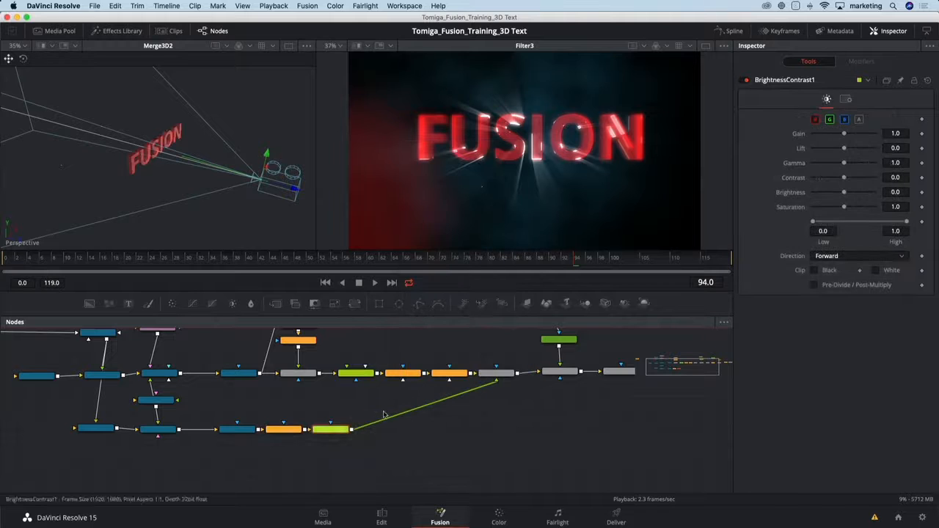
left_click_drag(843, 135, 848, 136)
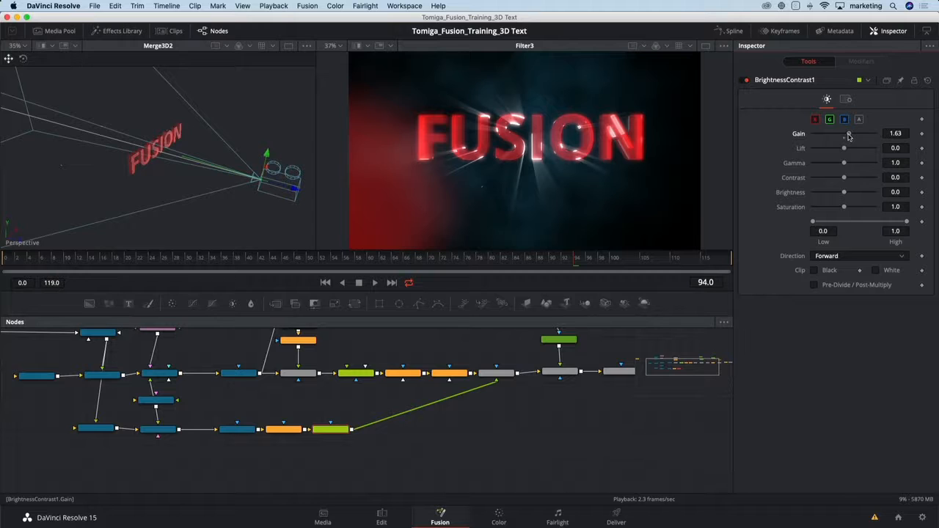
Increase the Blur Size of the cube's Blur2 node to 200.
left_click(283, 429)
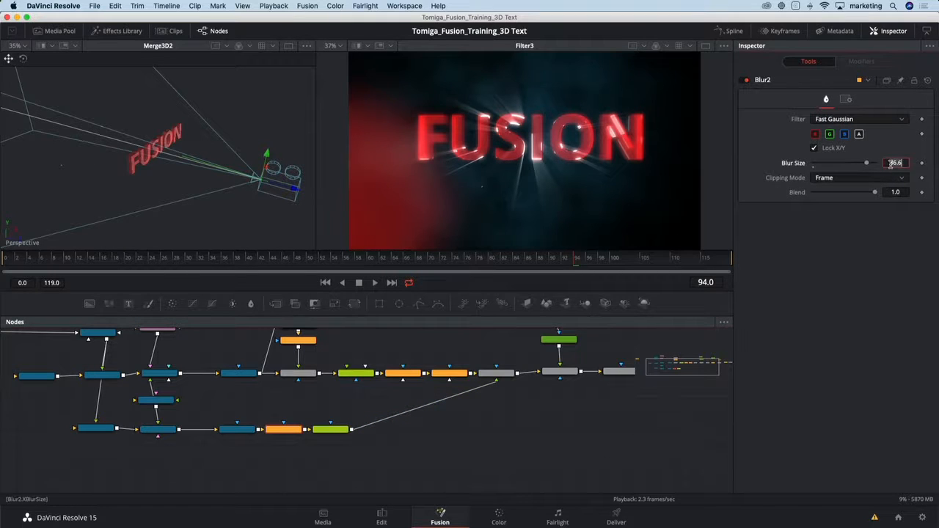
left_click(894, 163)
type("200")
key("Tab")
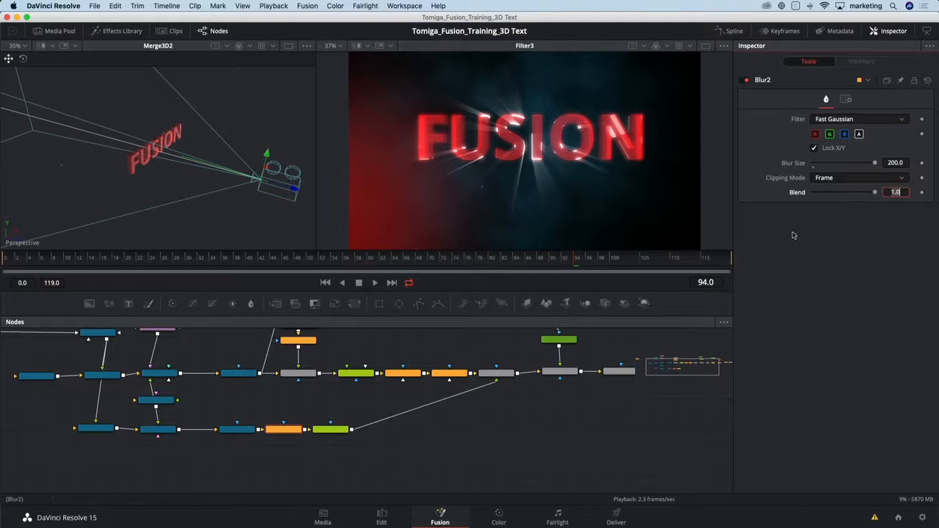
Lower the Blend of Merge3 to about 0.685 and scrub through the early frames to check the final animation.
left_click(496, 373)
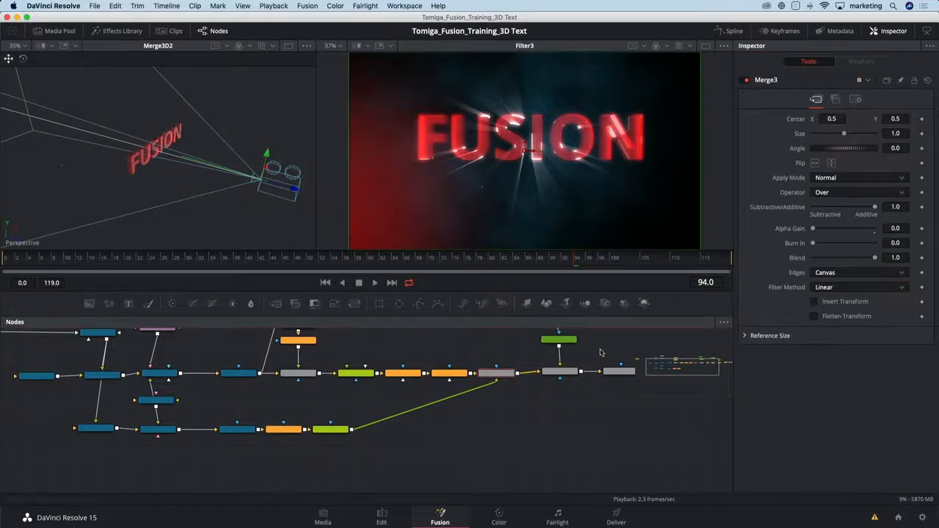
left_click_drag(854, 257, 850, 259)
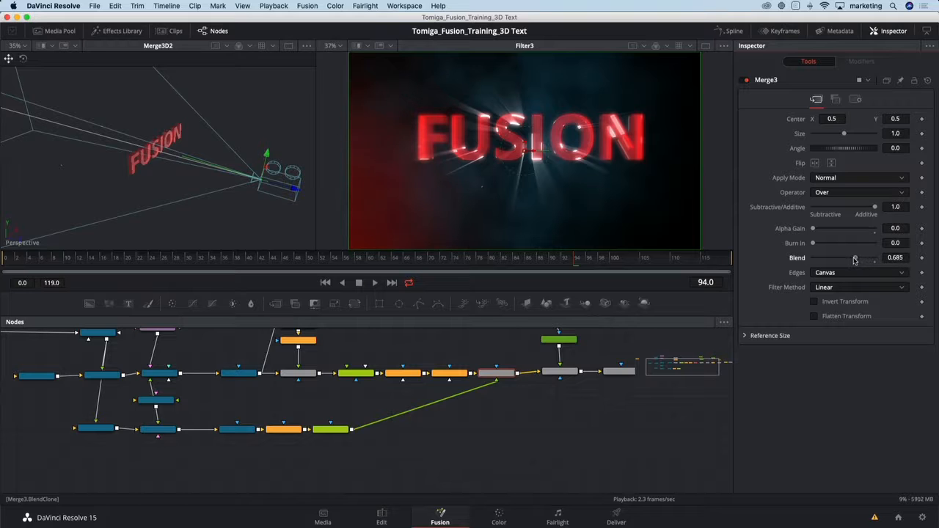
left_click(55, 261)
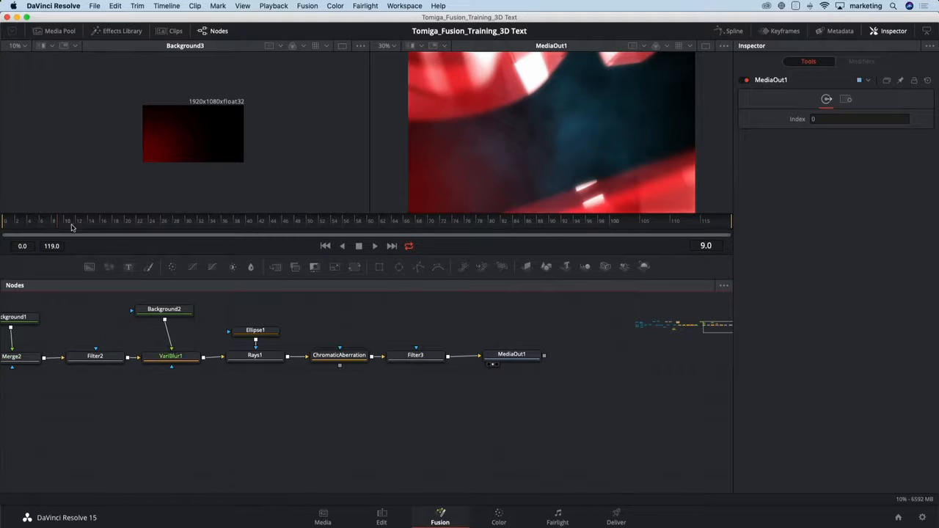
left_click_drag(57, 229, 104, 226)
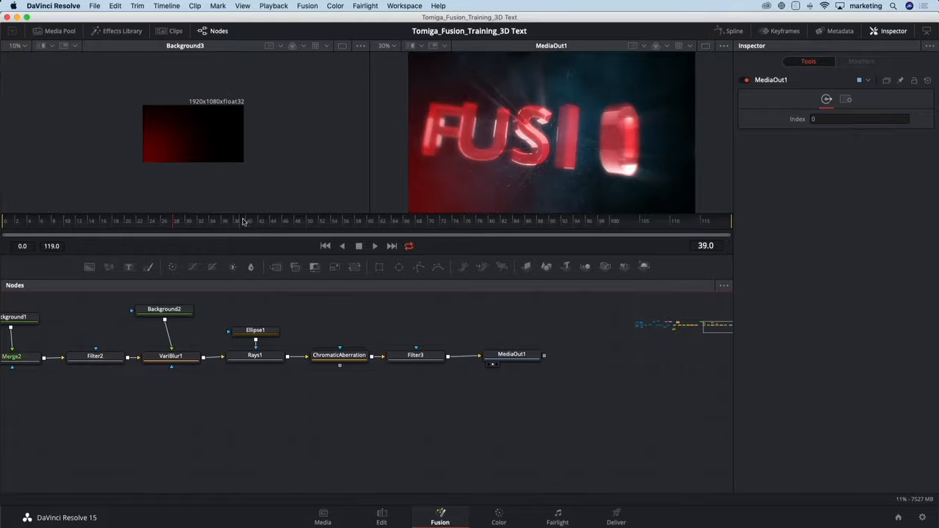
Switch to the Color page, hide the stills gallery and enable all four disabled grading nodes of the clip together.
left_click_drag(251, 224, 281, 224)
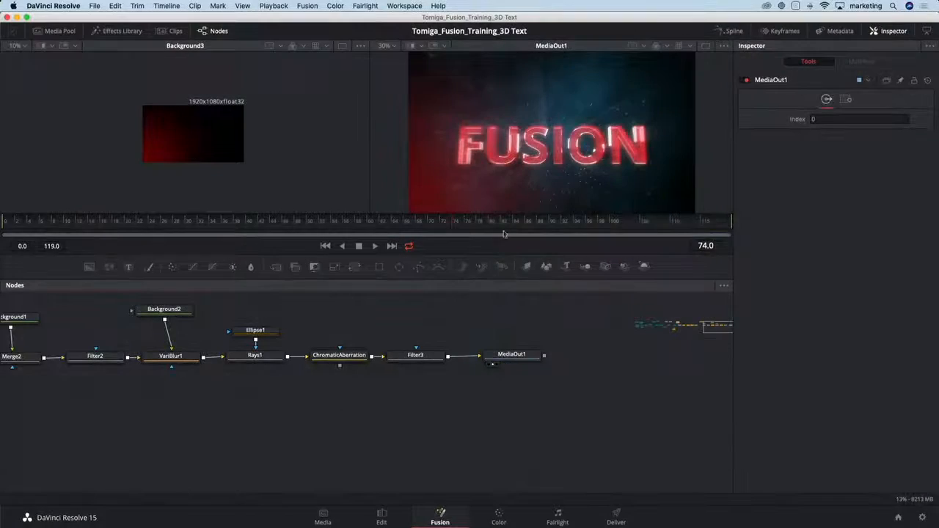
left_click(500, 517)
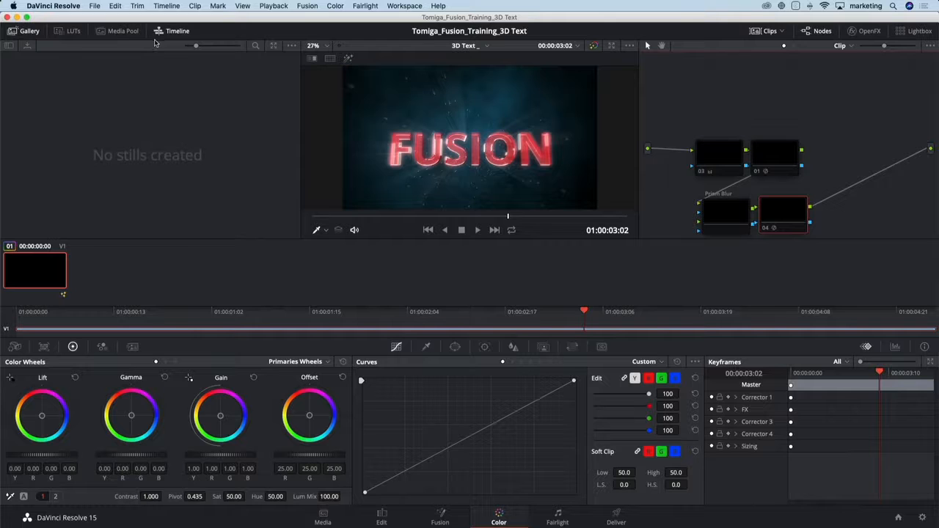
left_click(30, 32)
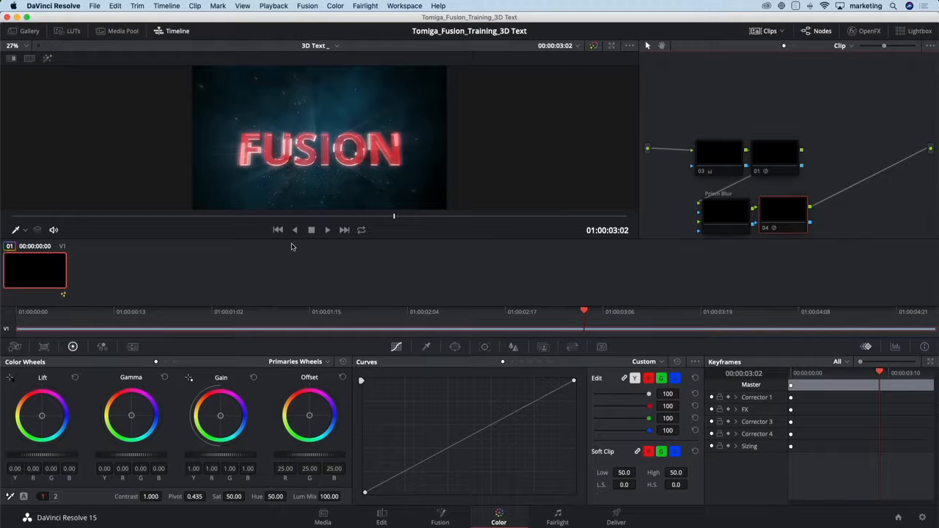
left_click_drag(722, 122, 779, 206)
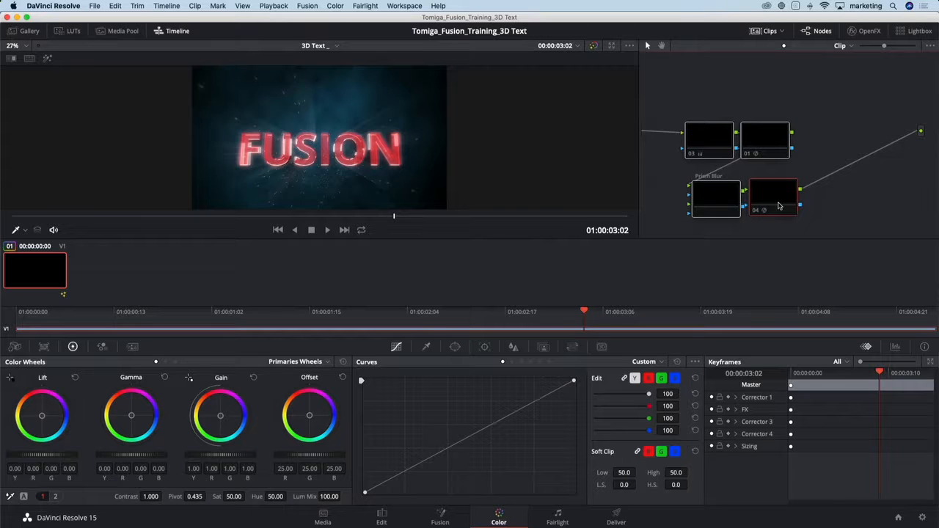
key("super+d")
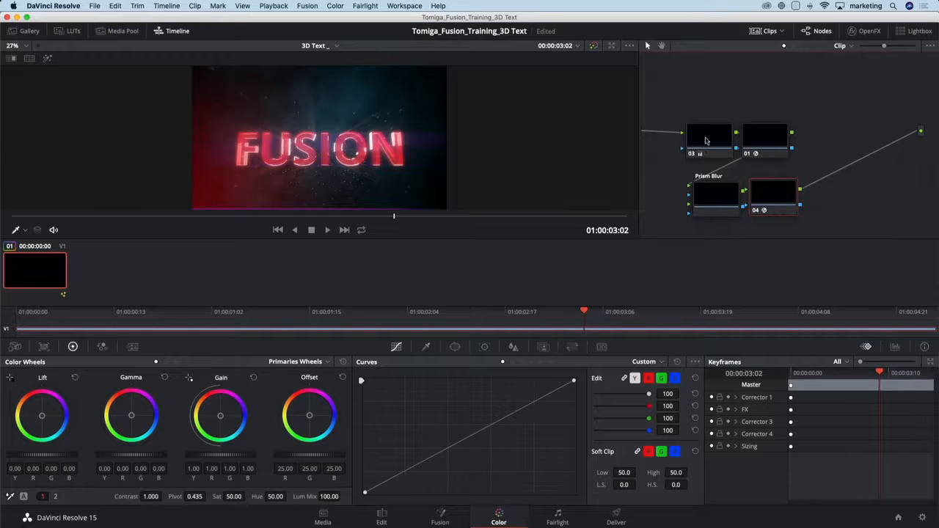
Examine node 03's color wheel adjustments and the OpenFX settings of the Lens Reflections, Prism Blur and Glow nodes.
left_click(709, 132)
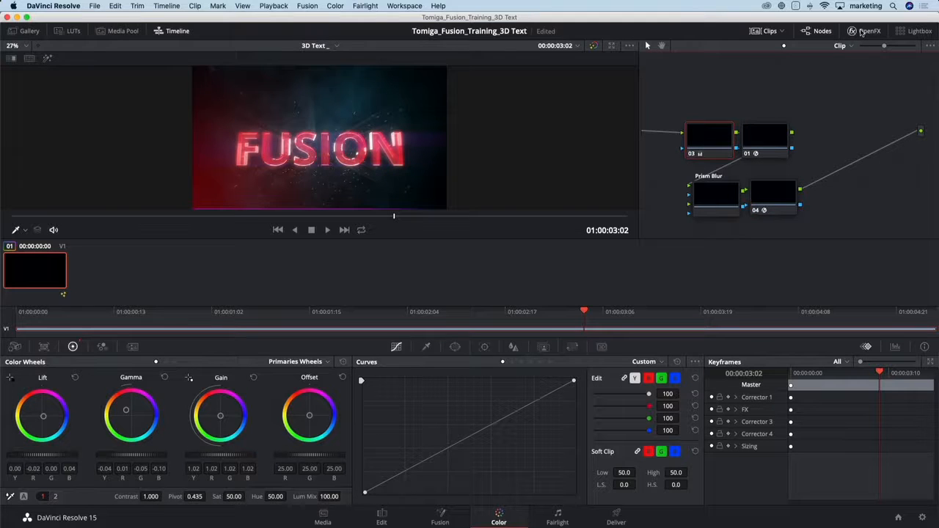
left_click(864, 31)
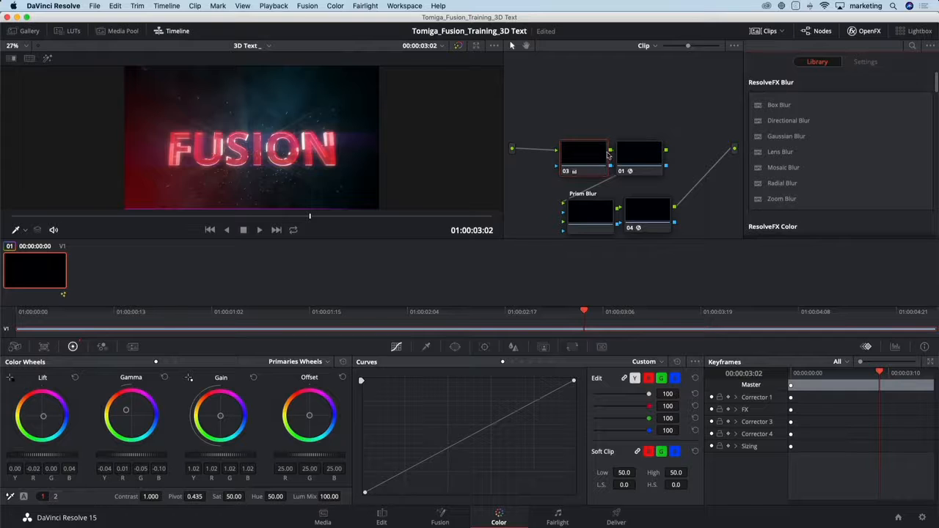
left_click(637, 154)
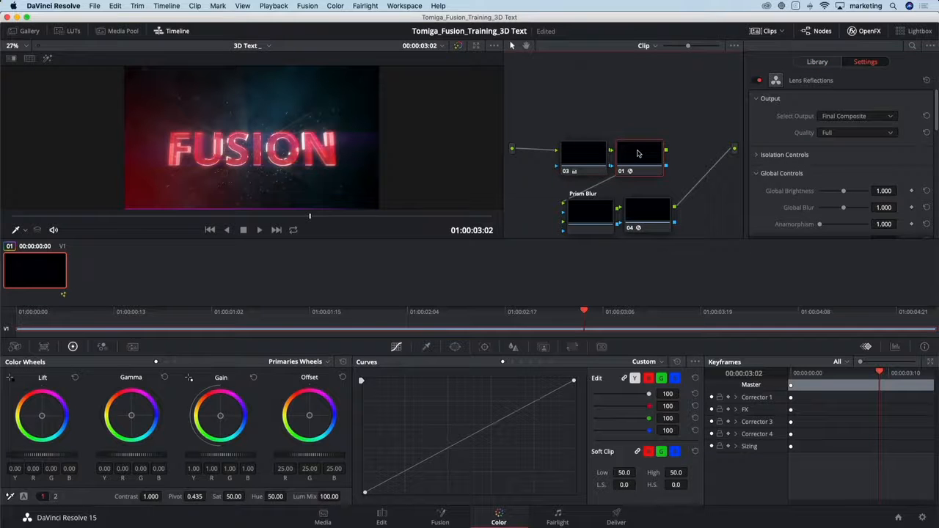
left_click(594, 218)
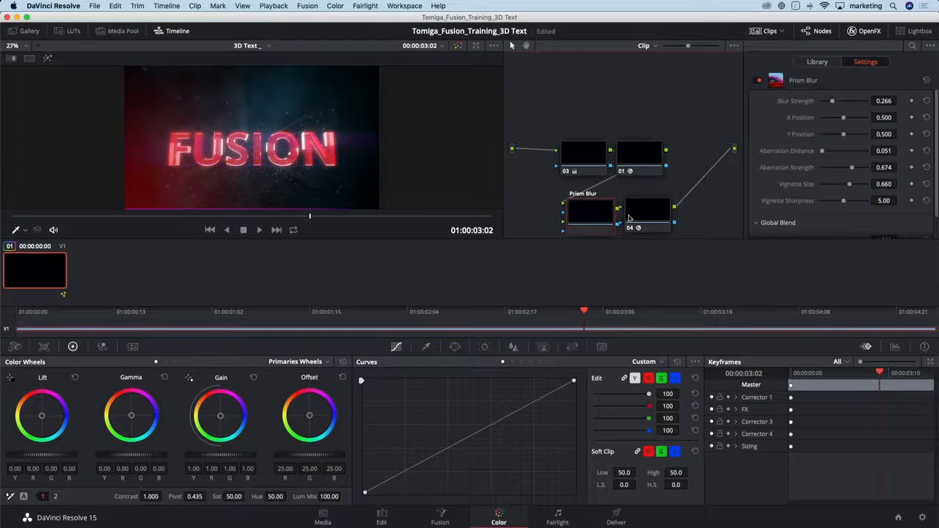
left_click(629, 217)
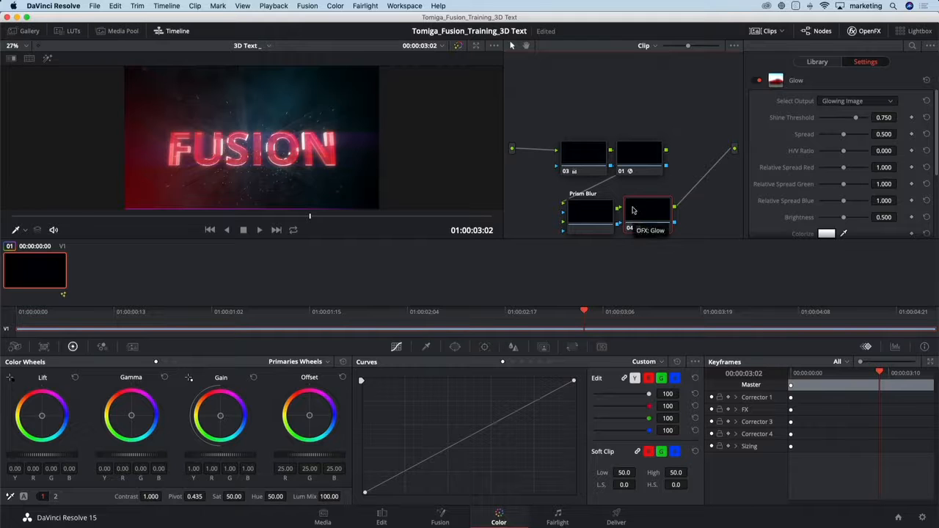